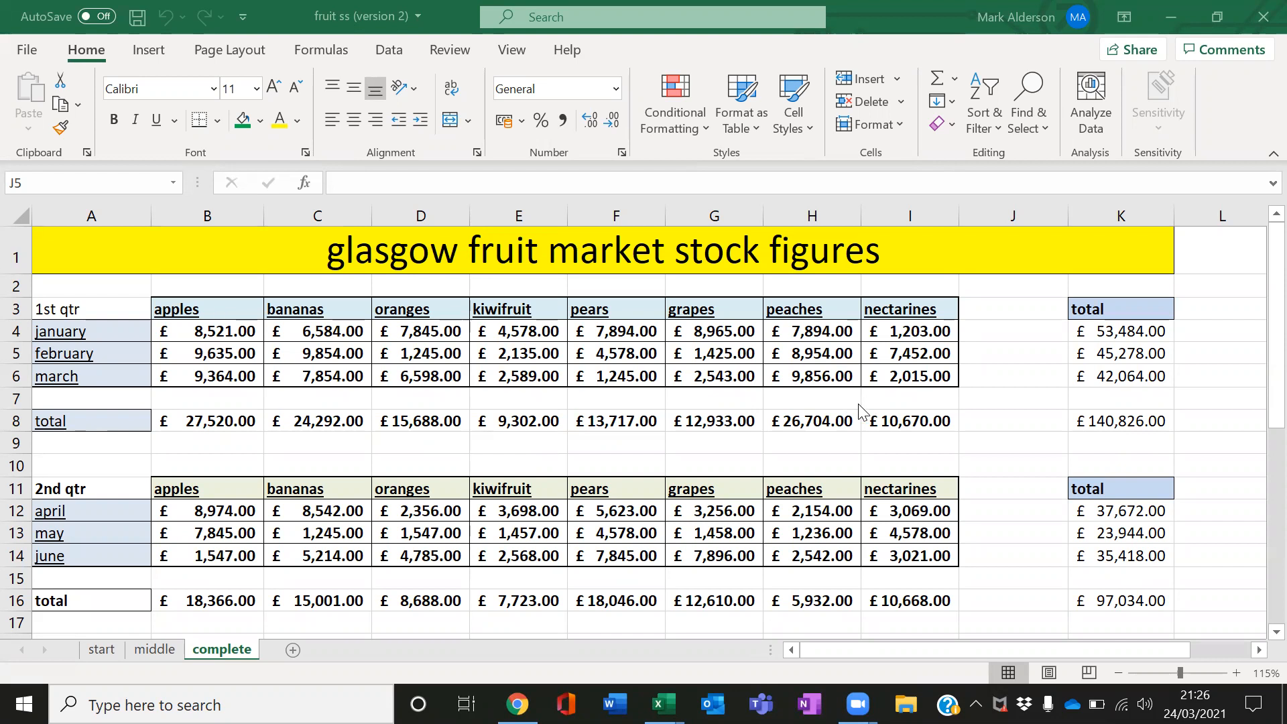
# Browse the start, middle and complete worksheets to compare how far each is finished
pyautogui.scroll(-1, 864, 410)
pyautogui.scroll(1, 863, 410)
pyautogui.click(101, 650)
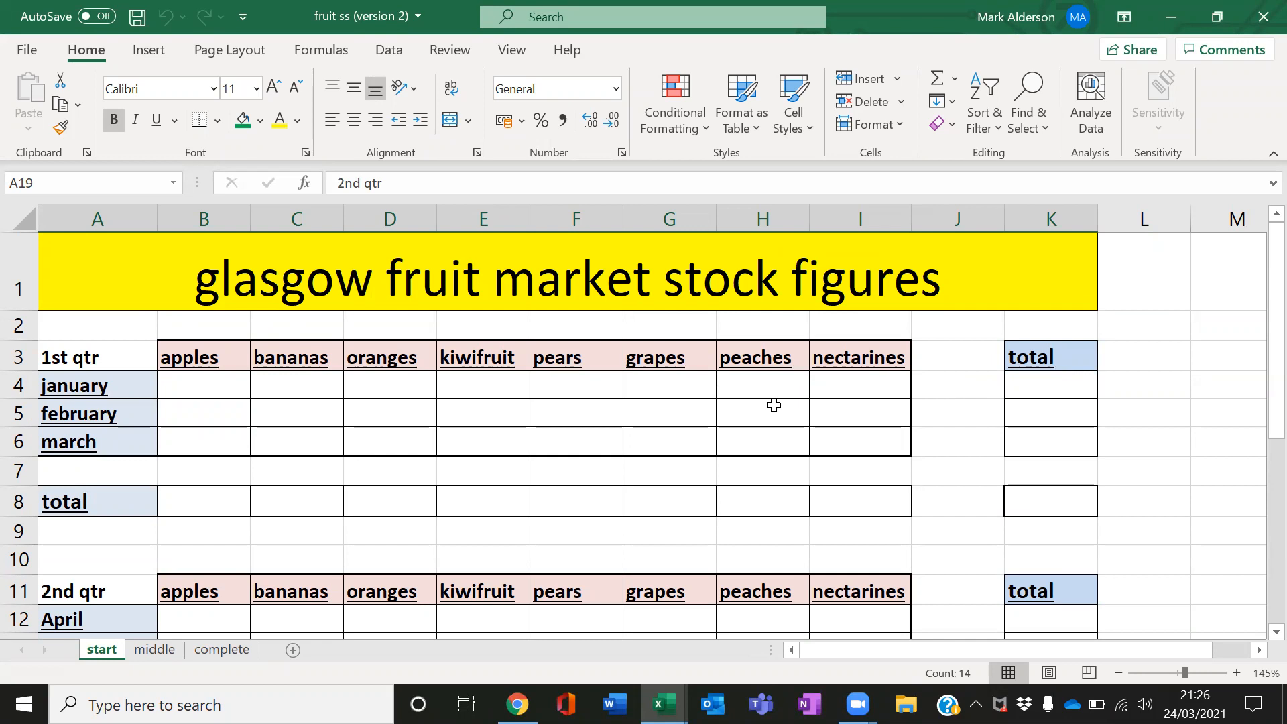
pyautogui.scroll(-1, 775, 405)
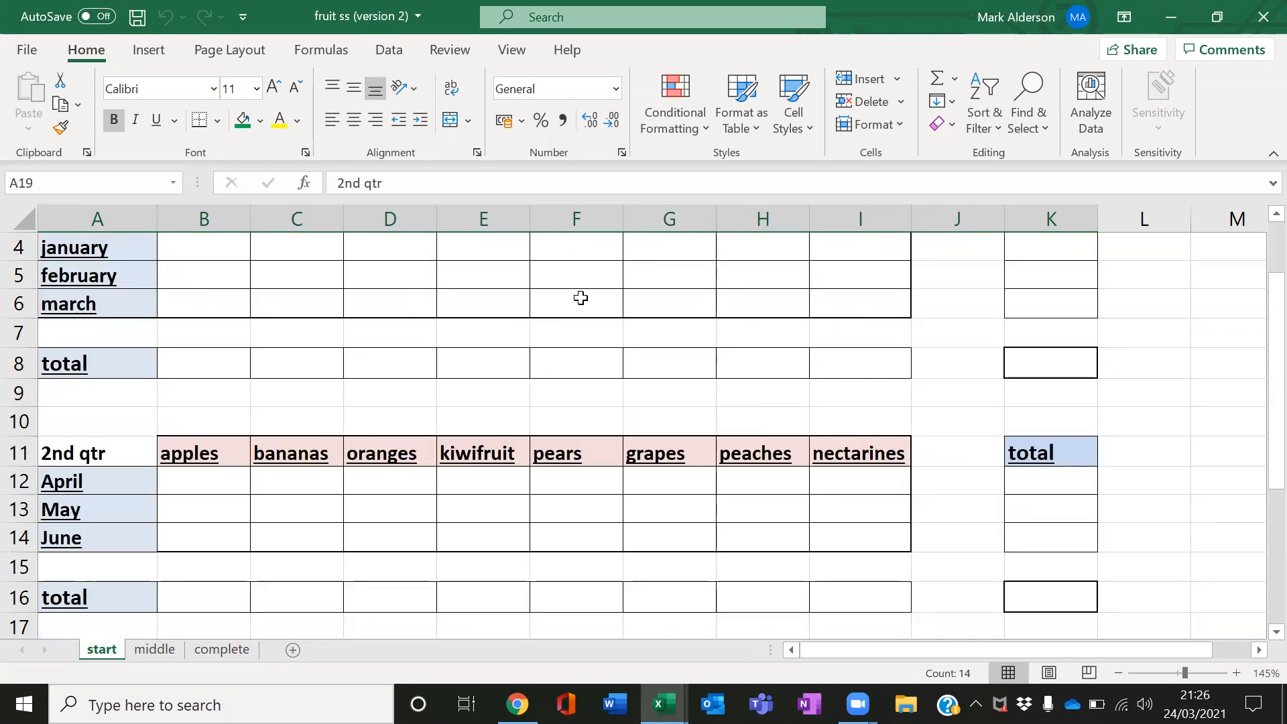
pyautogui.click(155, 650)
pyautogui.scroll(-1, 584, 443)
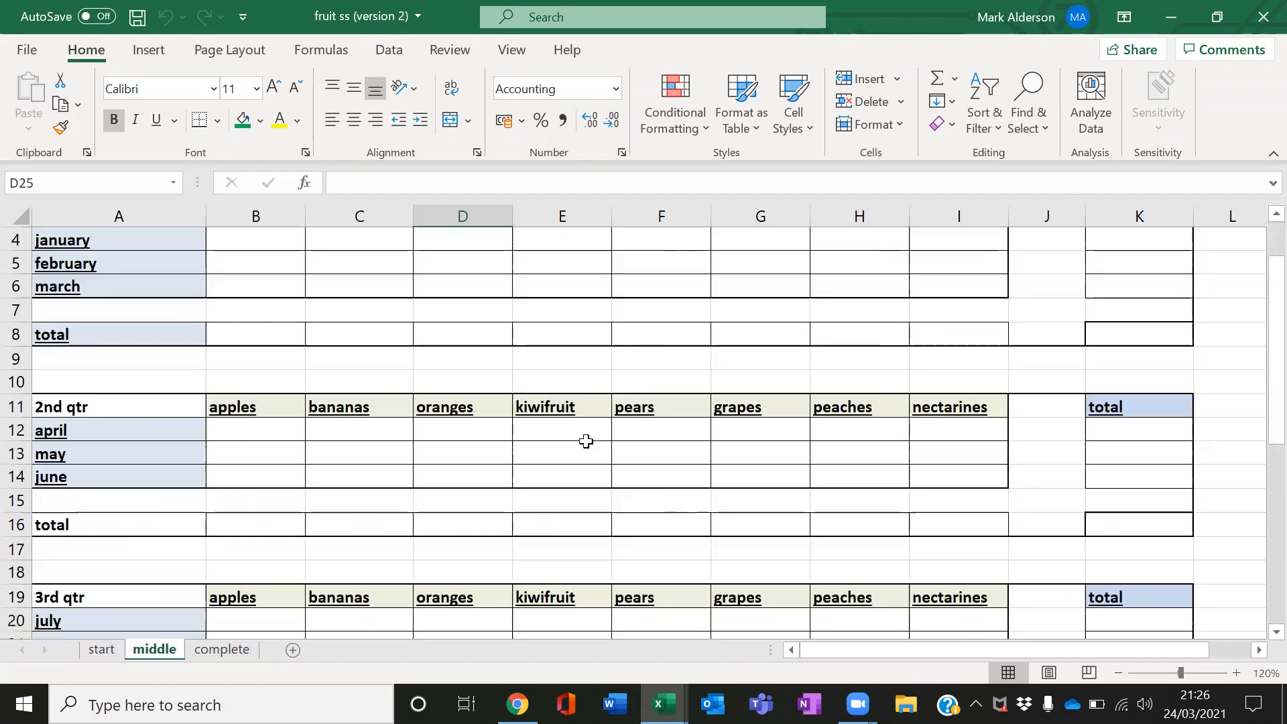
pyautogui.scroll(-2, 586, 441)
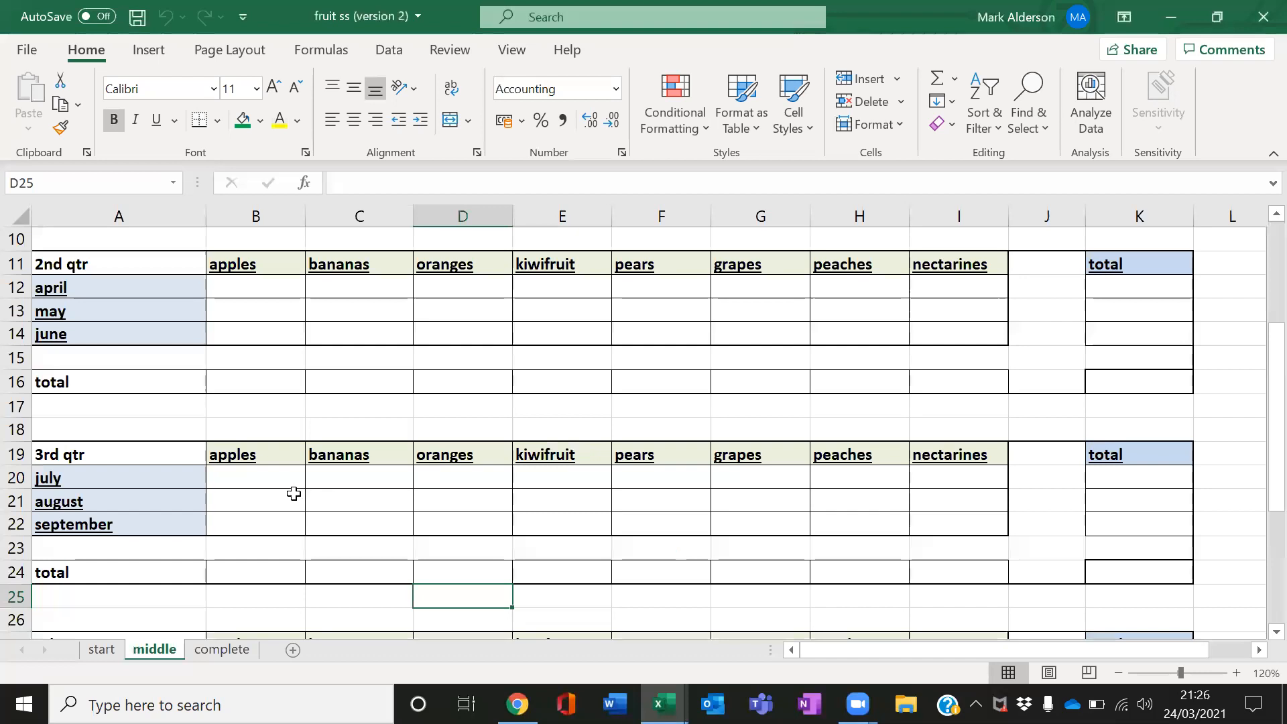
pyautogui.click(222, 651)
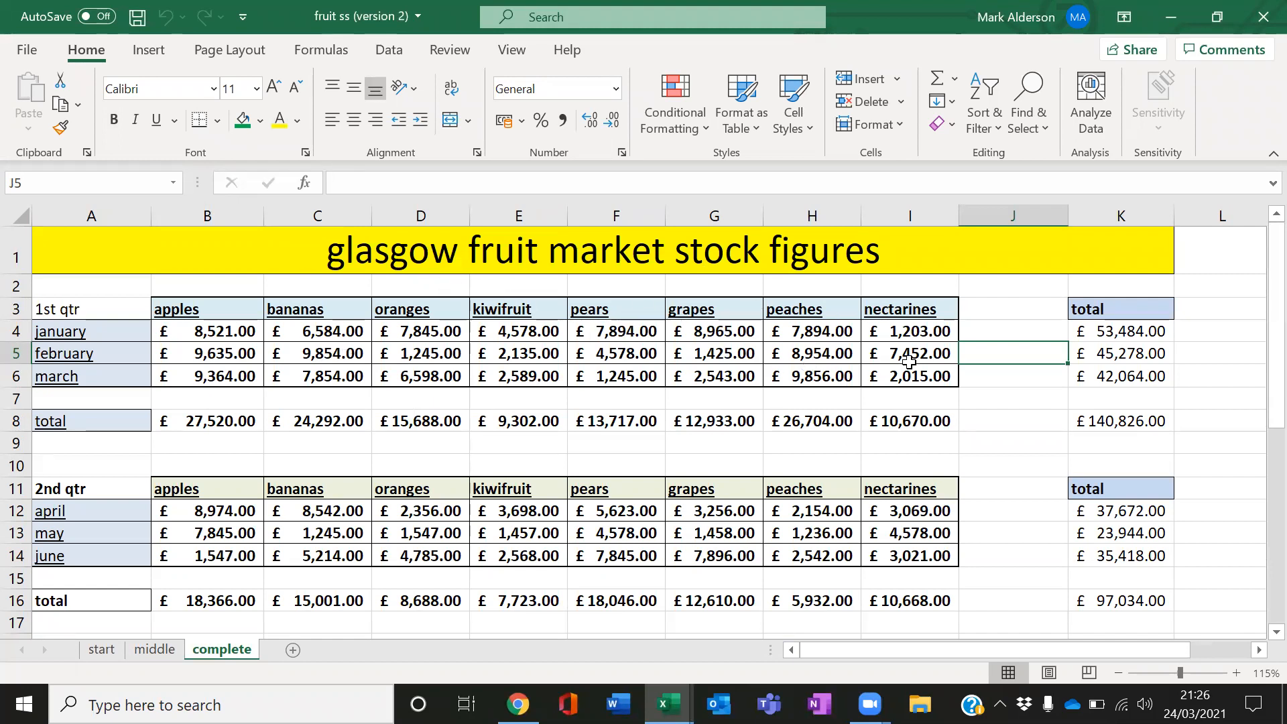
# Inspect the first quarter total formulas and select the second and third quarter tables to review them
pyautogui.moveTo(1129, 330); pyautogui.dragTo(1131, 376)
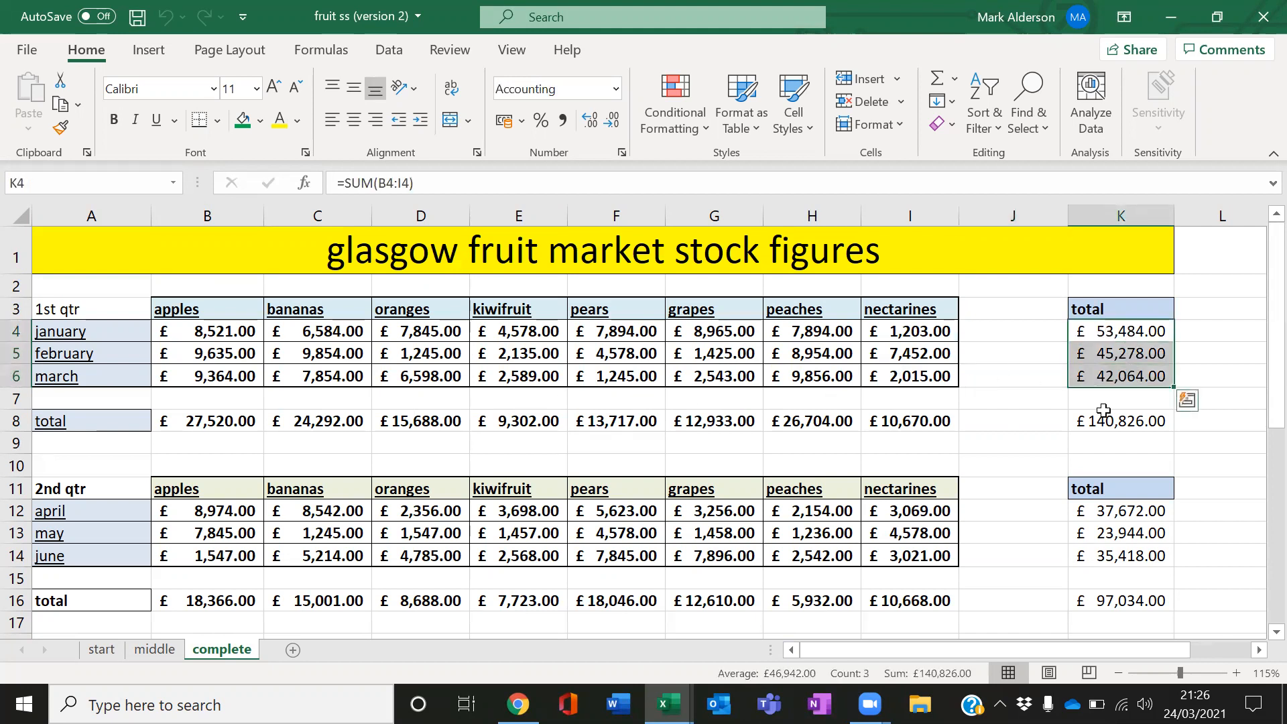
pyautogui.moveTo(167, 421); pyautogui.dragTo(877, 415)
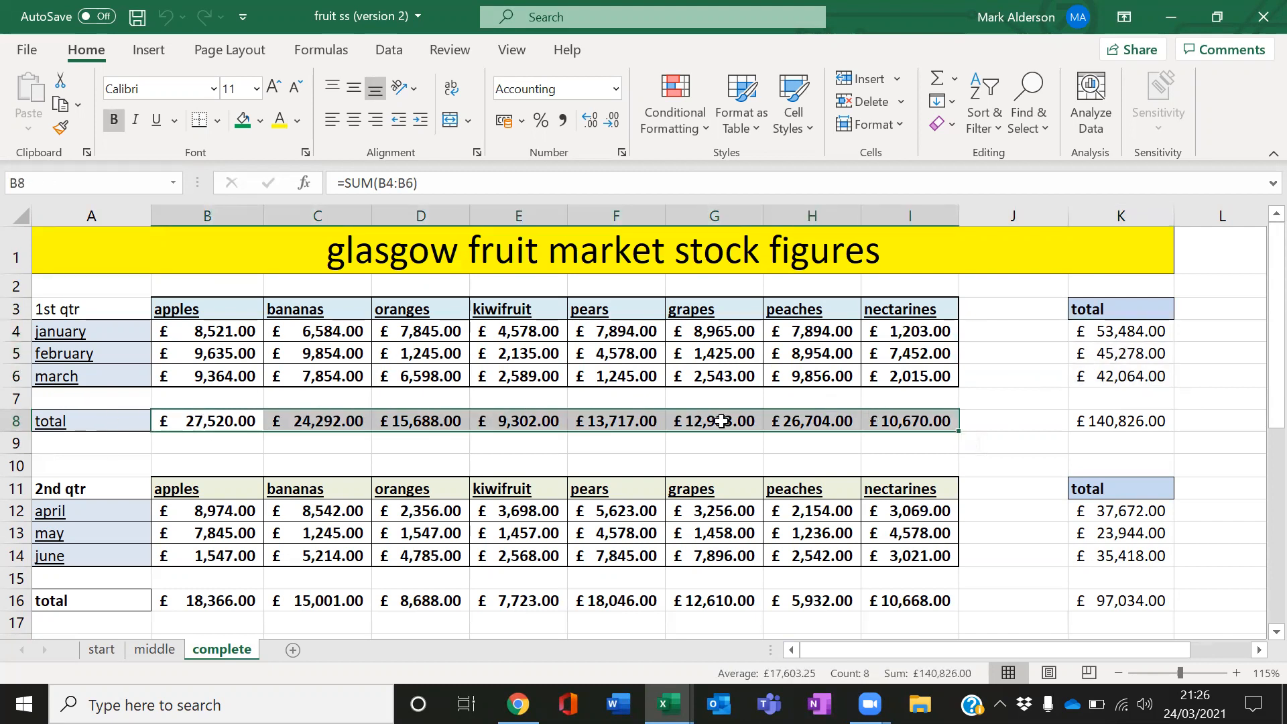
pyautogui.click(1100, 424)
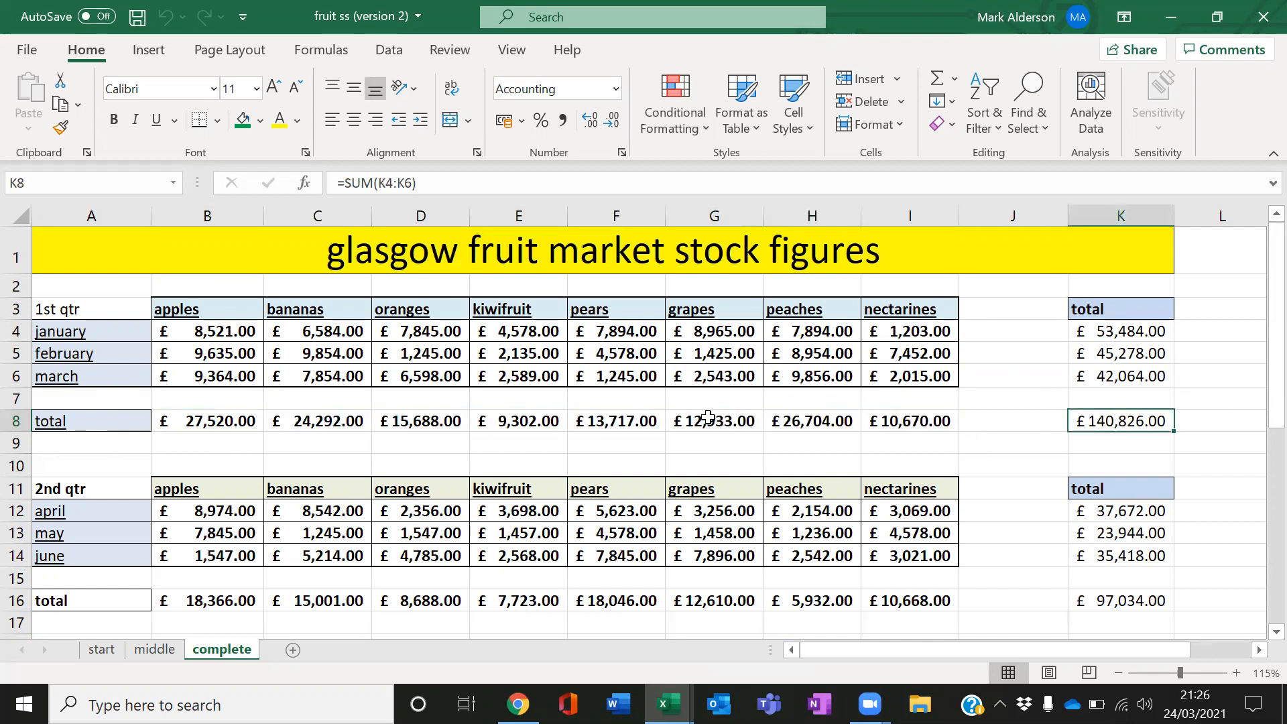
pyautogui.scroll(-2, 388, 484)
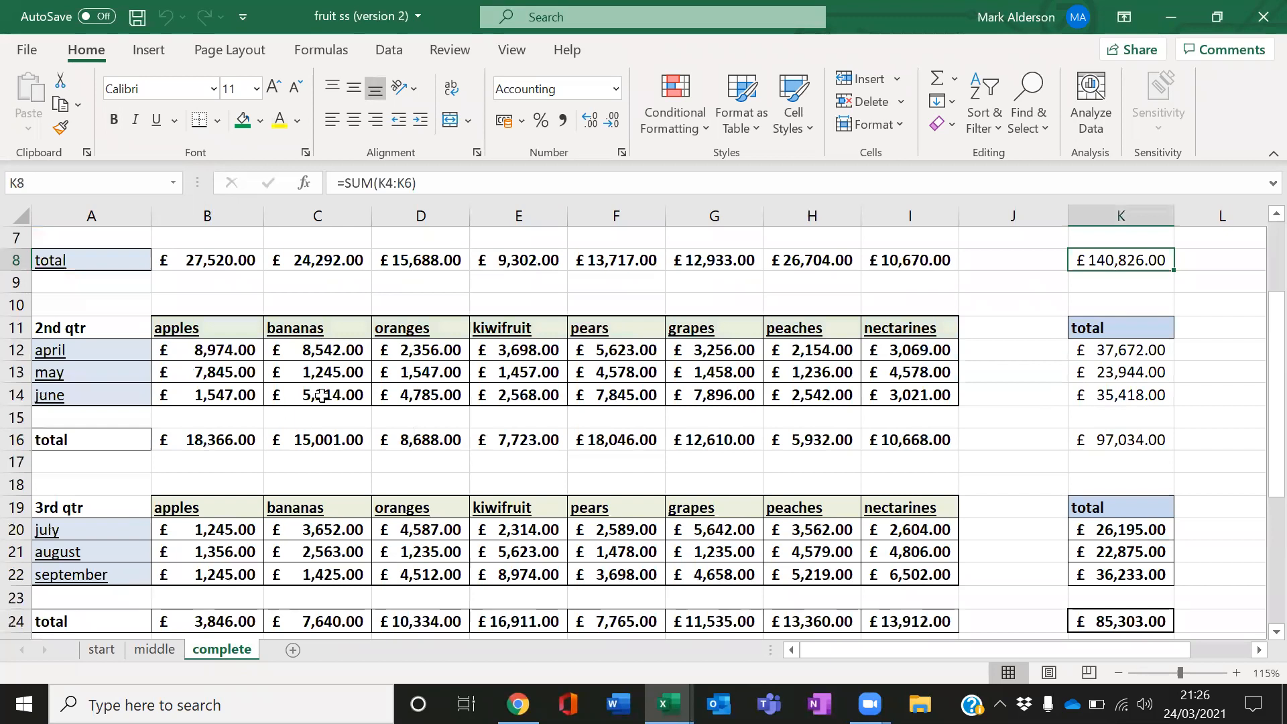
pyautogui.moveTo(44, 328); pyautogui.dragTo(1070, 437)
pyautogui.scroll(-1, 1069, 437)
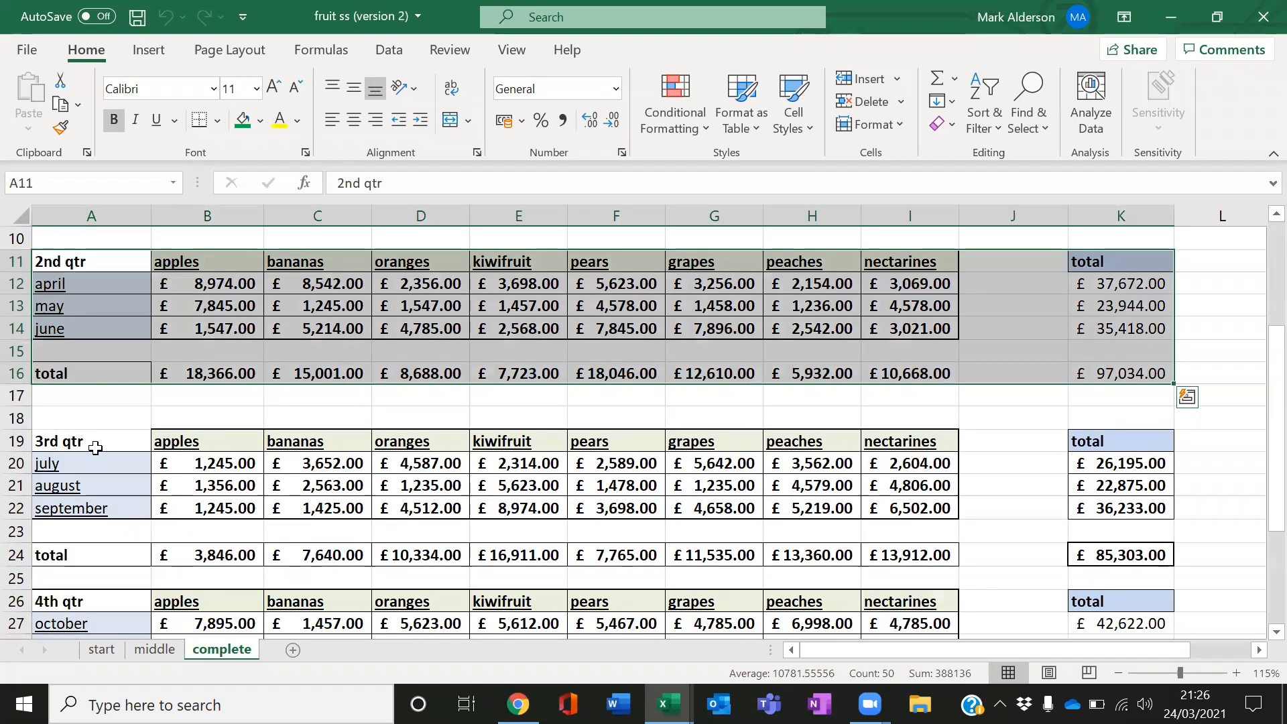
pyautogui.moveTo(97, 436); pyautogui.dragTo(1121, 555)
pyautogui.scroll(-2, 999, 515)
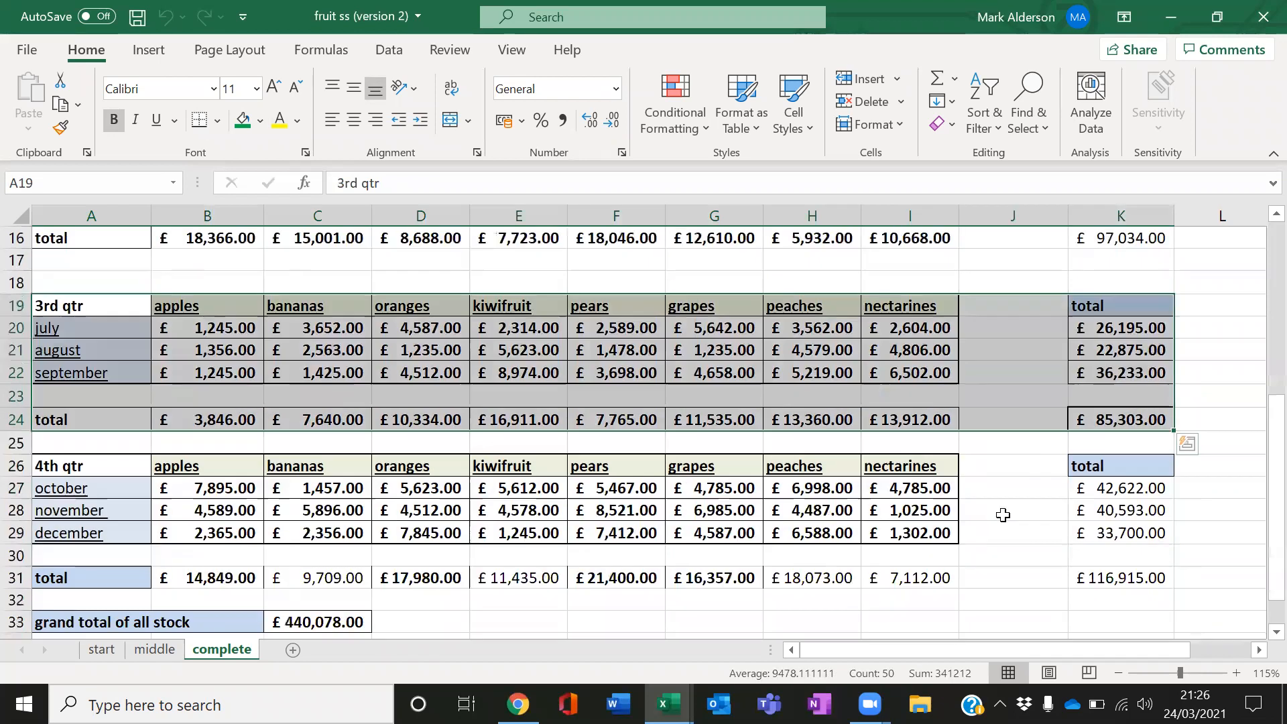
pyautogui.scroll(-1, 805, 530)
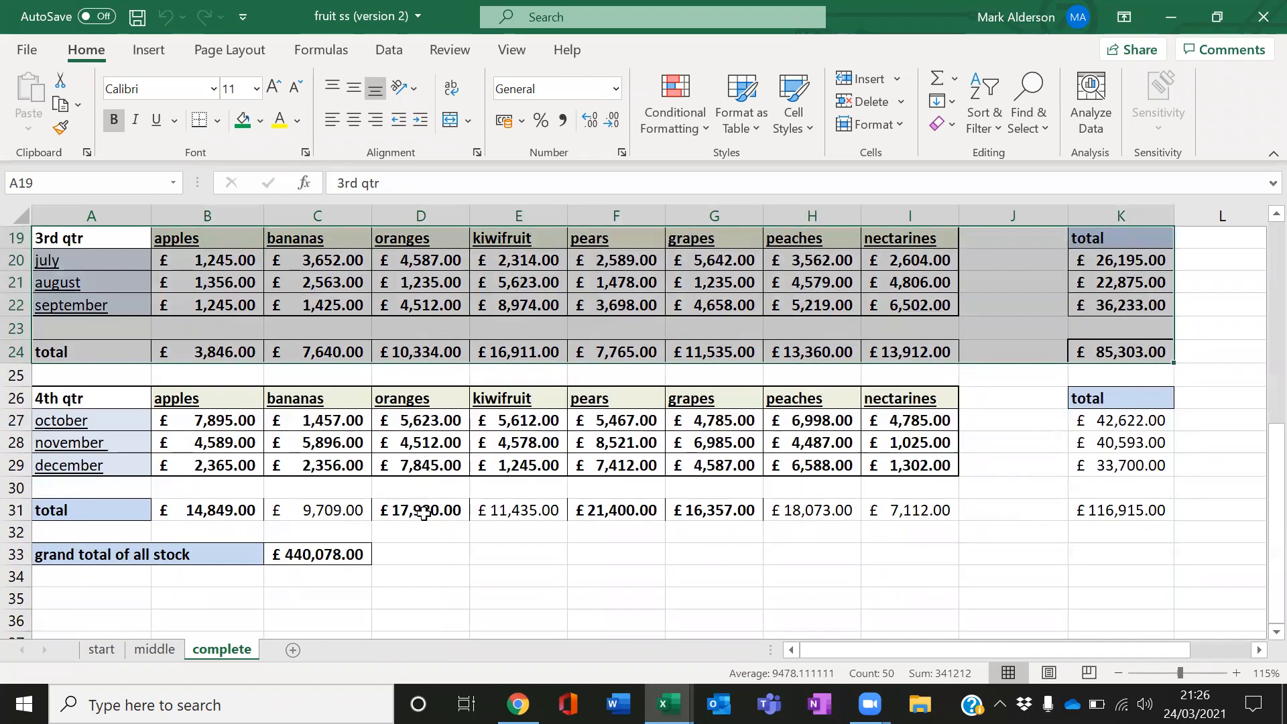
# Examine the grand total of all stock formula and the quarterly total cells, returning to the top of the sheet
pyautogui.click(341, 554)
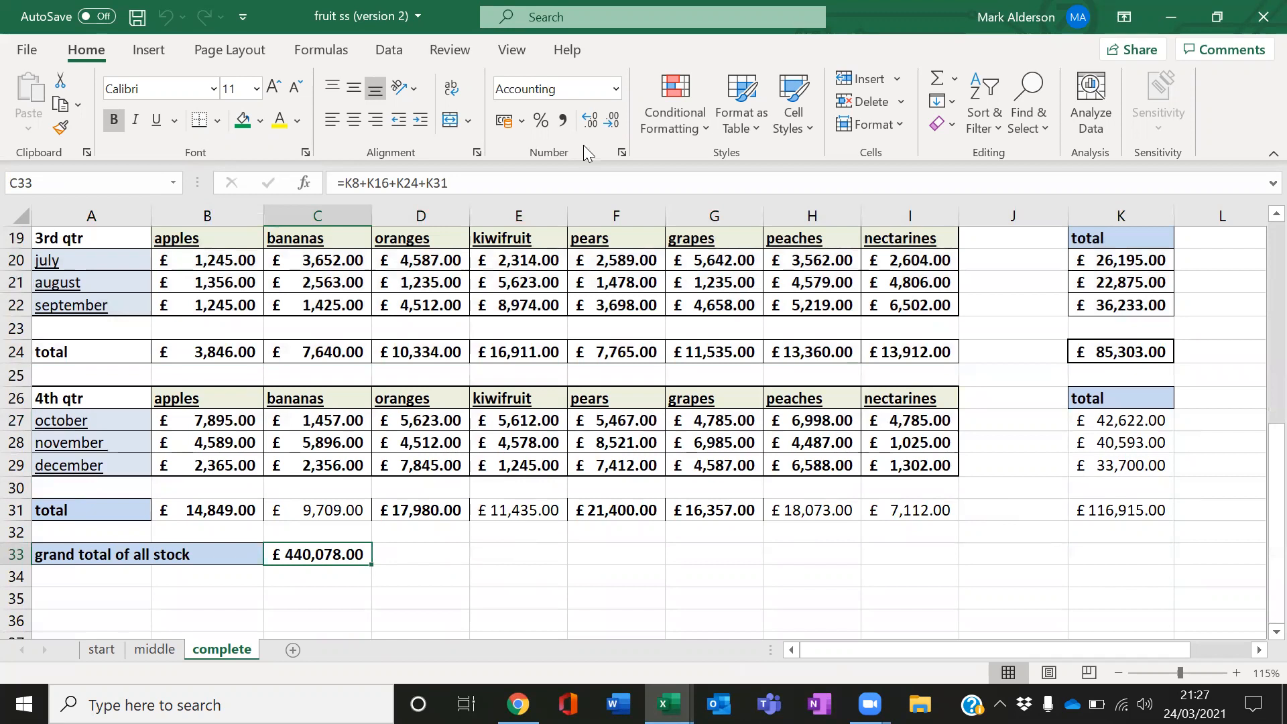
pyautogui.click(1143, 507)
pyautogui.click(1116, 359)
pyautogui.scroll(2, 1165, 421)
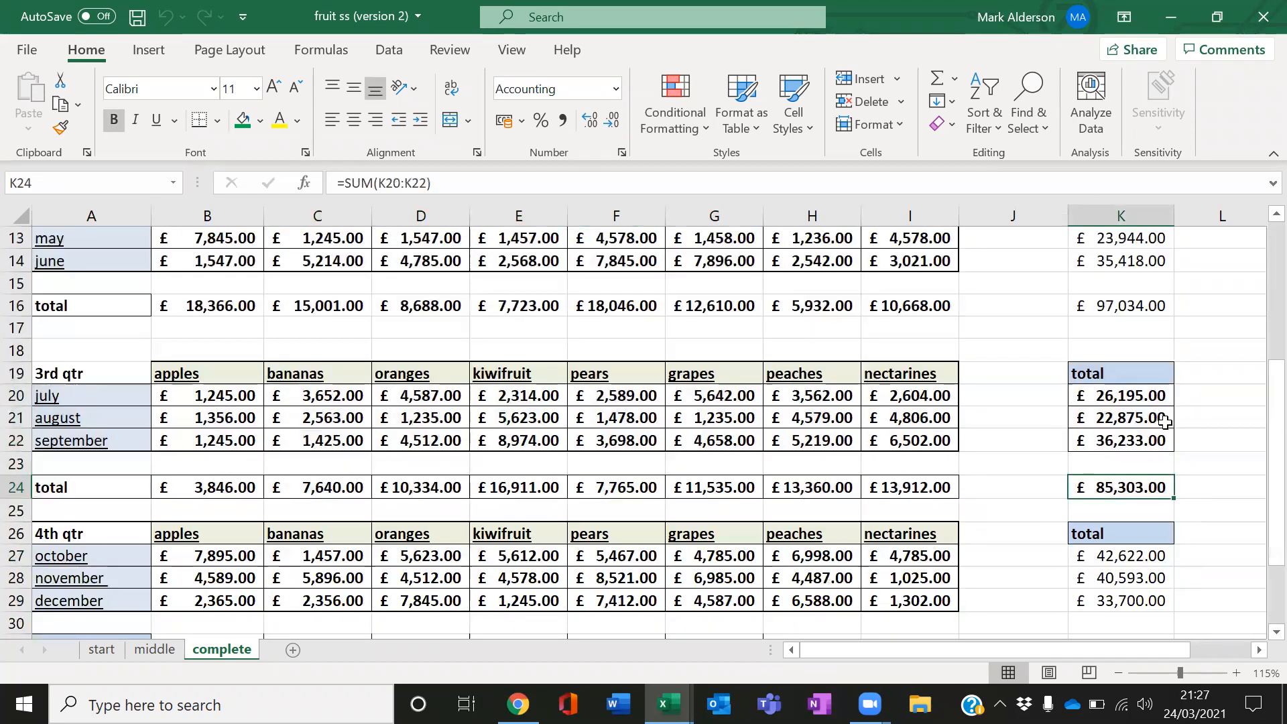
pyautogui.scroll(1, 1134, 365)
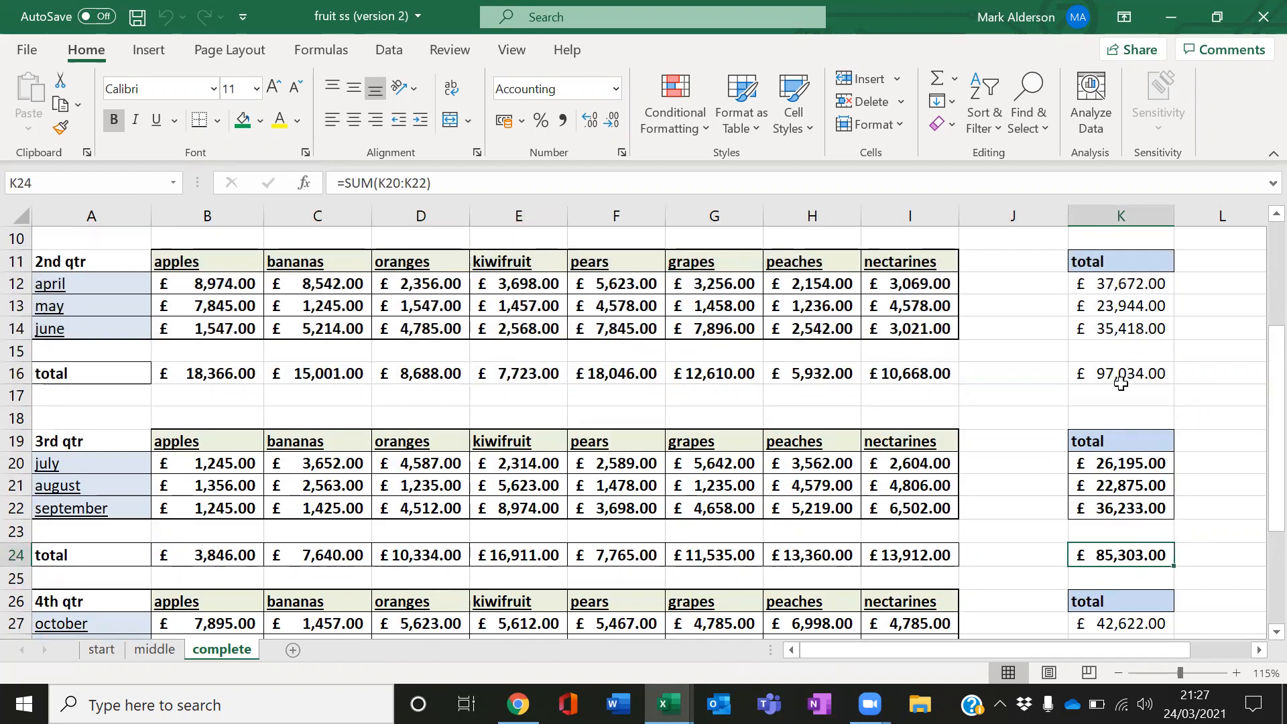
pyautogui.scroll(-2, 1051, 394)
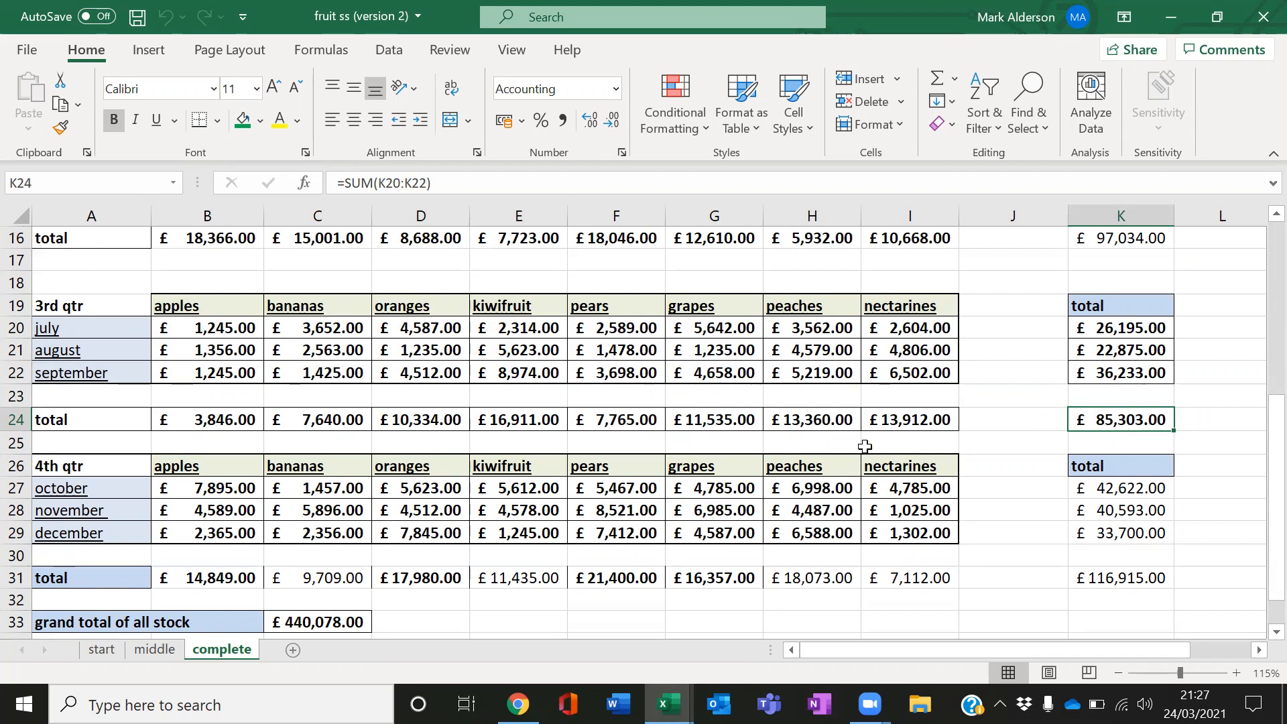
pyautogui.scroll(2, 858, 466)
pyautogui.scroll(1, 861, 470)
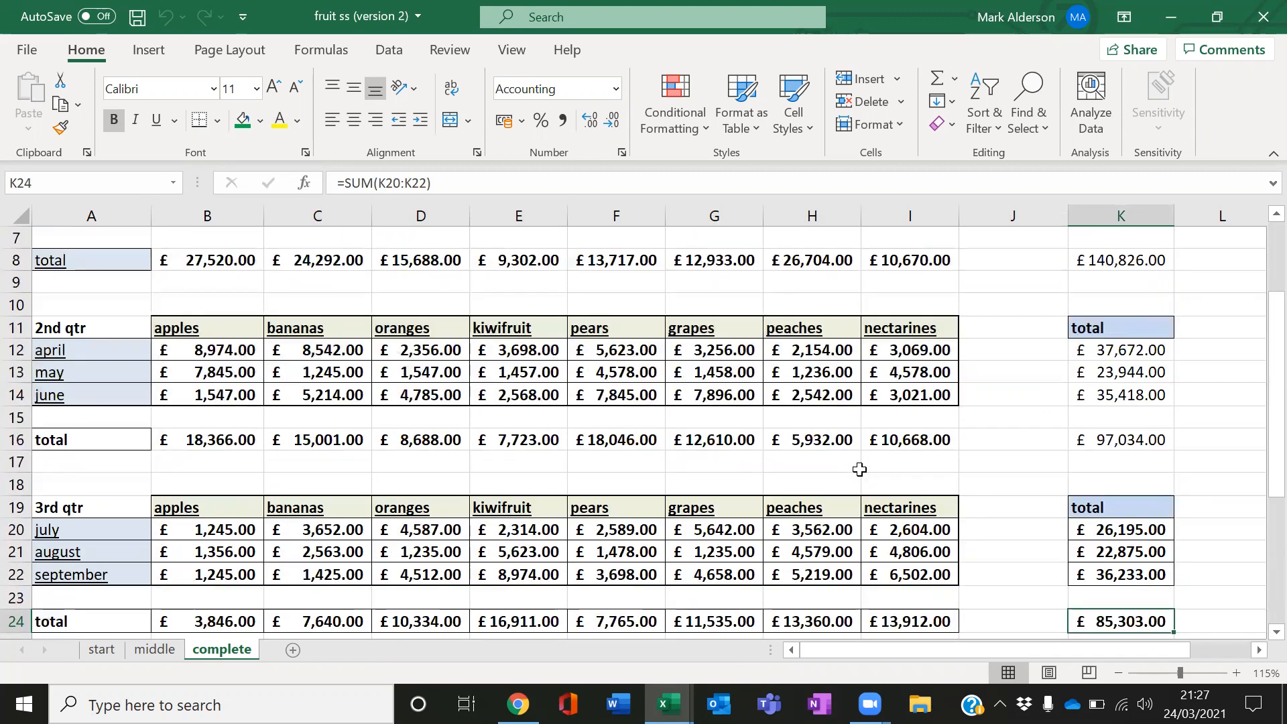
pyautogui.scroll(2, 872, 463)
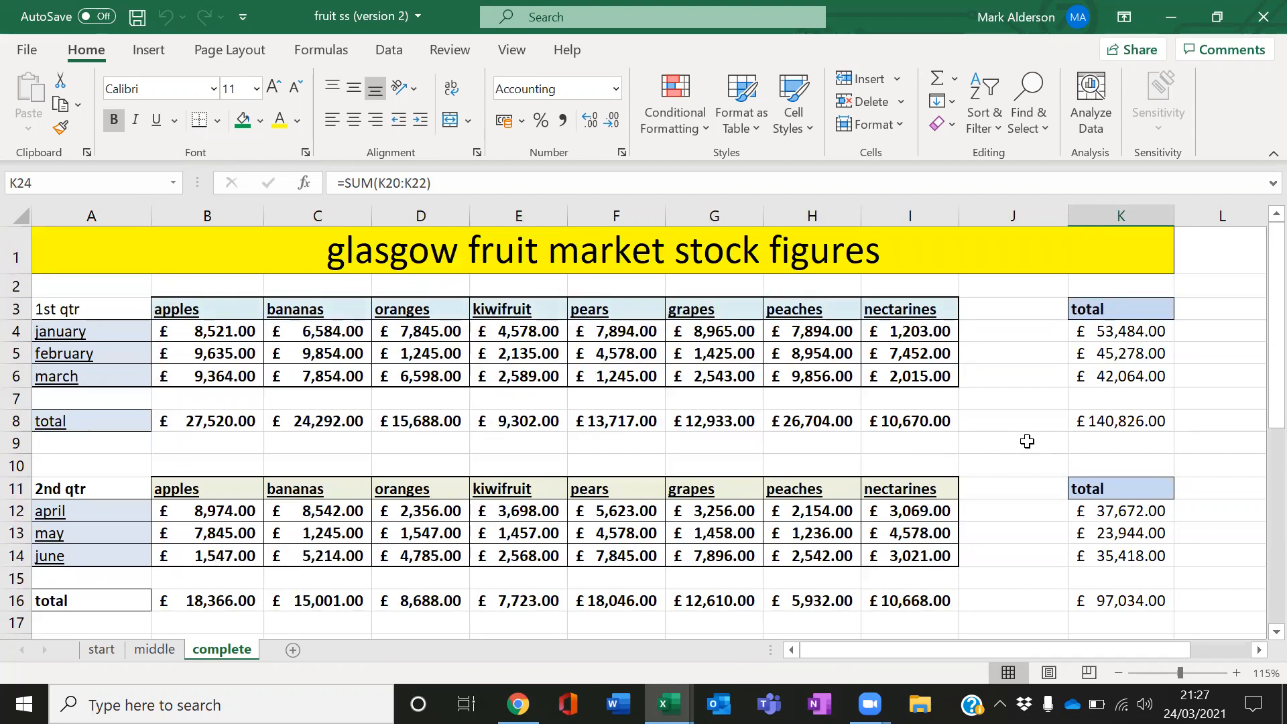
# Insert a clustered column chart from the first quarter months and fruit figures and enlarge it across the sheet
pyautogui.moveTo(107, 309); pyautogui.dragTo(903, 373)
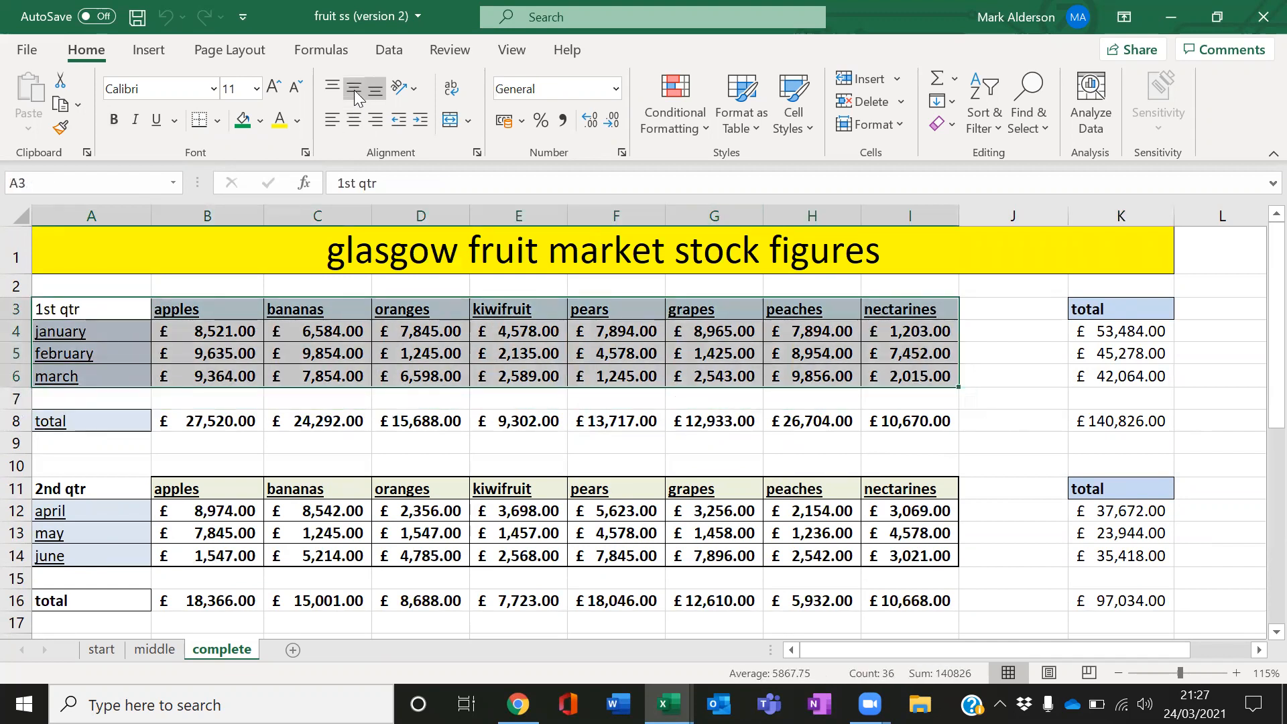
pyautogui.click(133, 57)
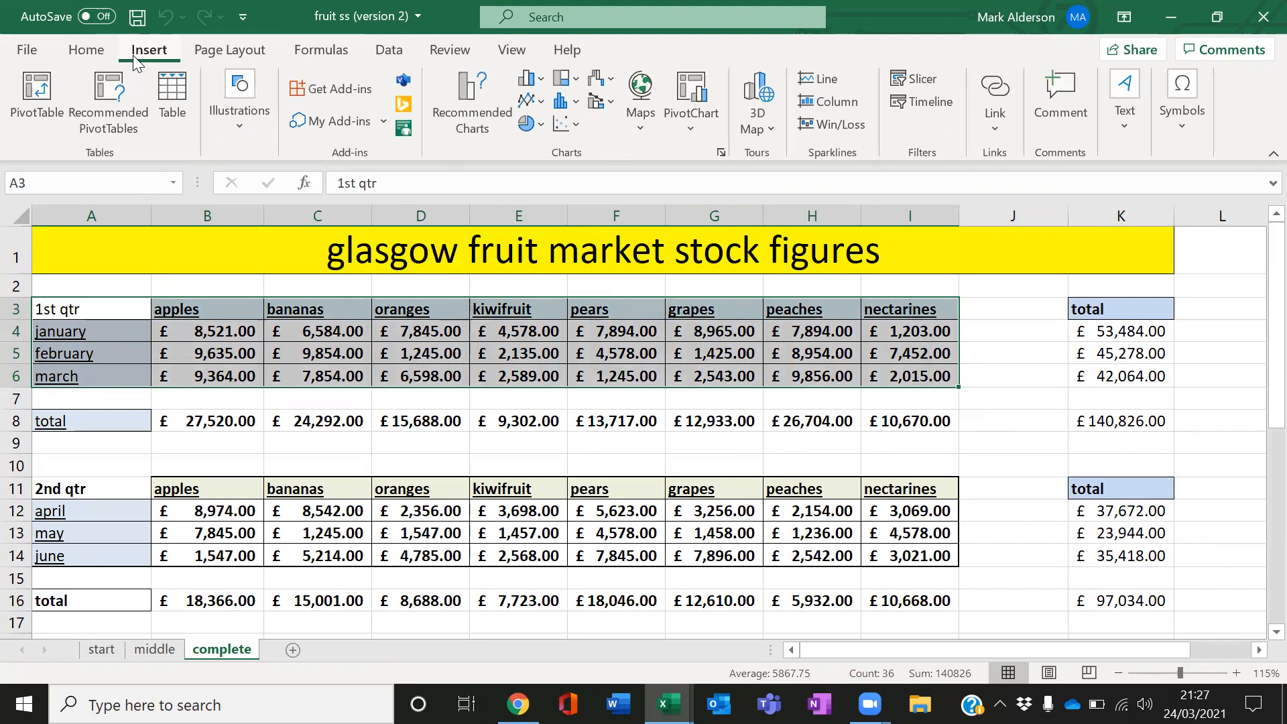
pyautogui.click(538, 84)
pyautogui.click(544, 147)
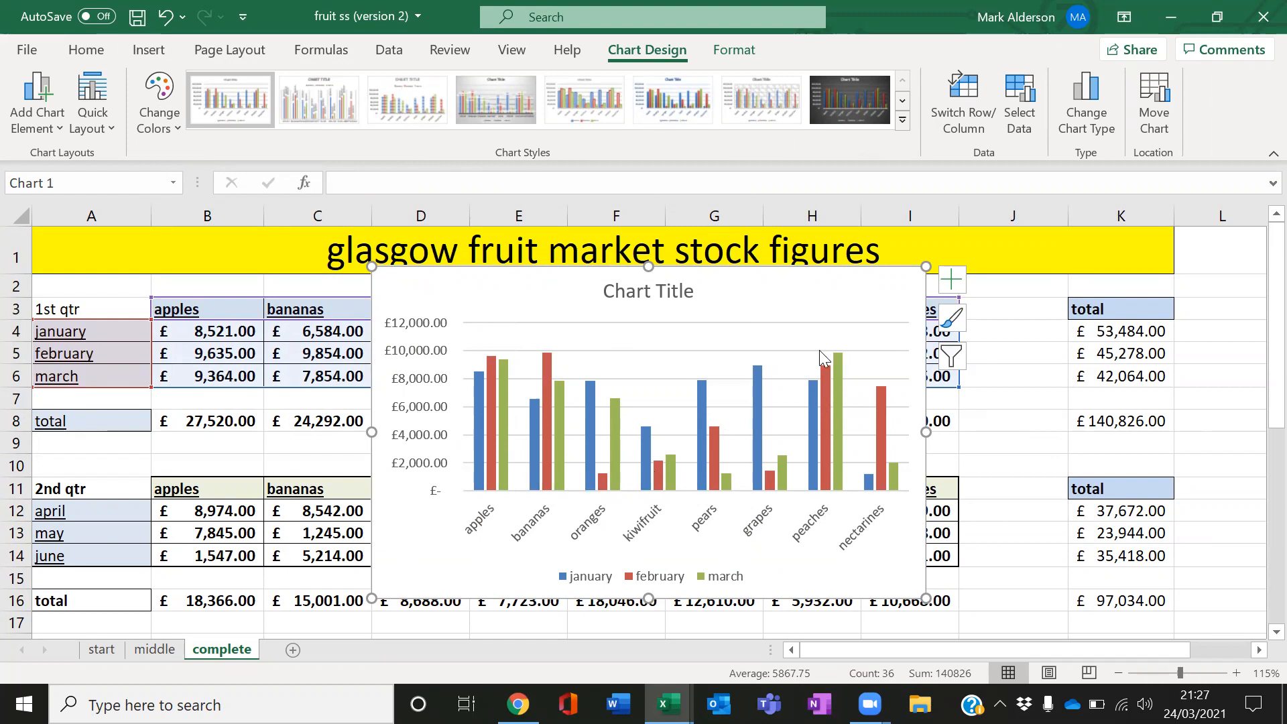
pyautogui.moveTo(926, 267); pyautogui.dragTo(1220, 226)
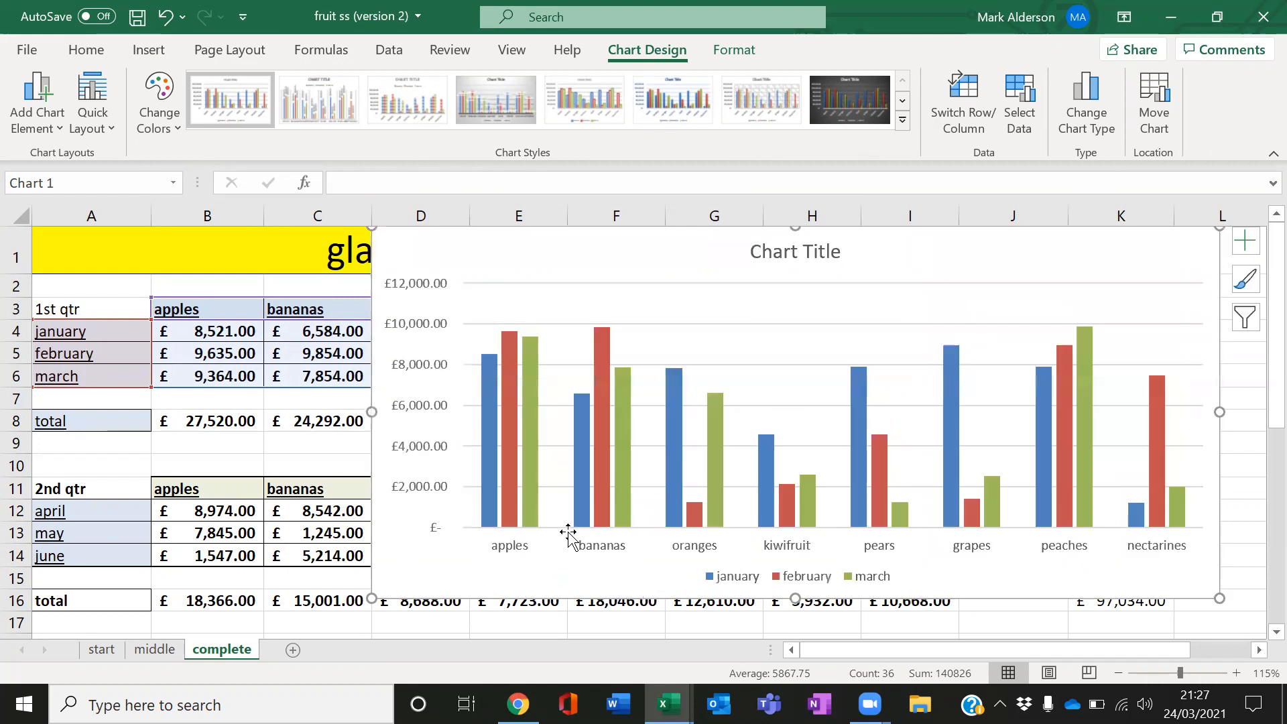
# Select the chart's january, february and march data series in turn to see which cells each uses
pyautogui.click(506, 545)
pyautogui.click(492, 515)
pyautogui.click(513, 508)
pyautogui.click(526, 502)
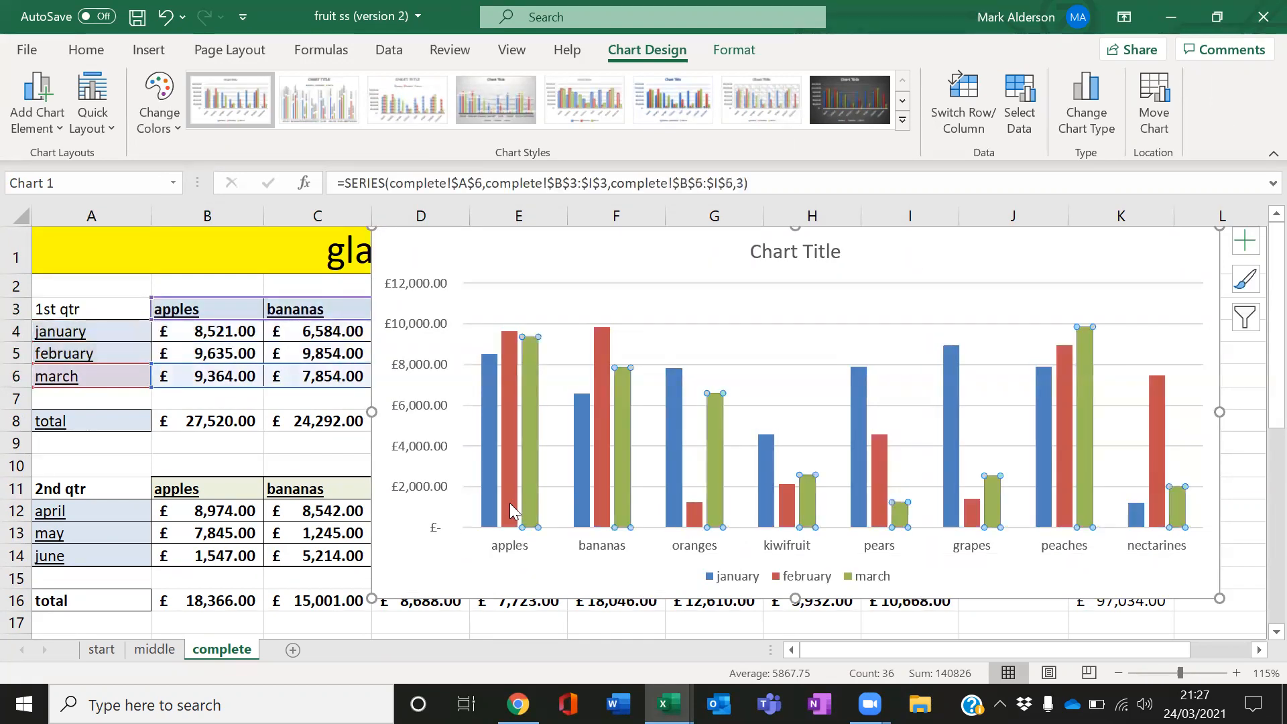
pyautogui.click(492, 503)
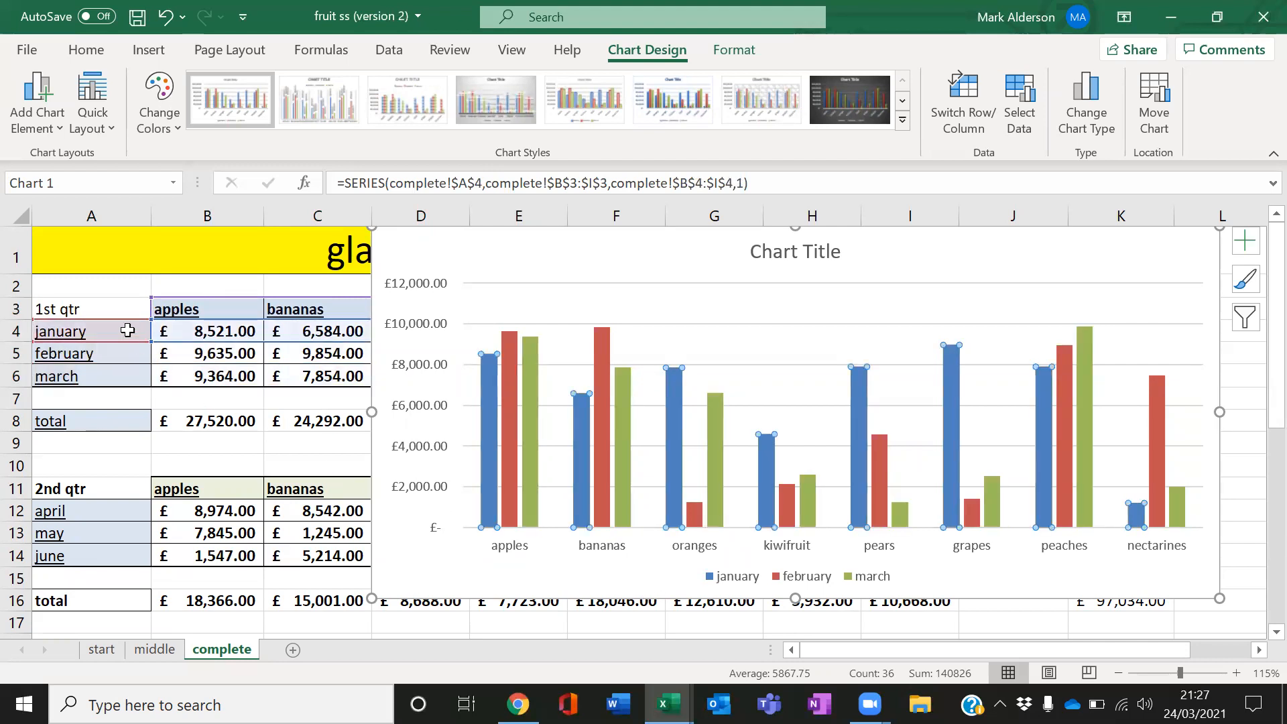
pyautogui.click(511, 516)
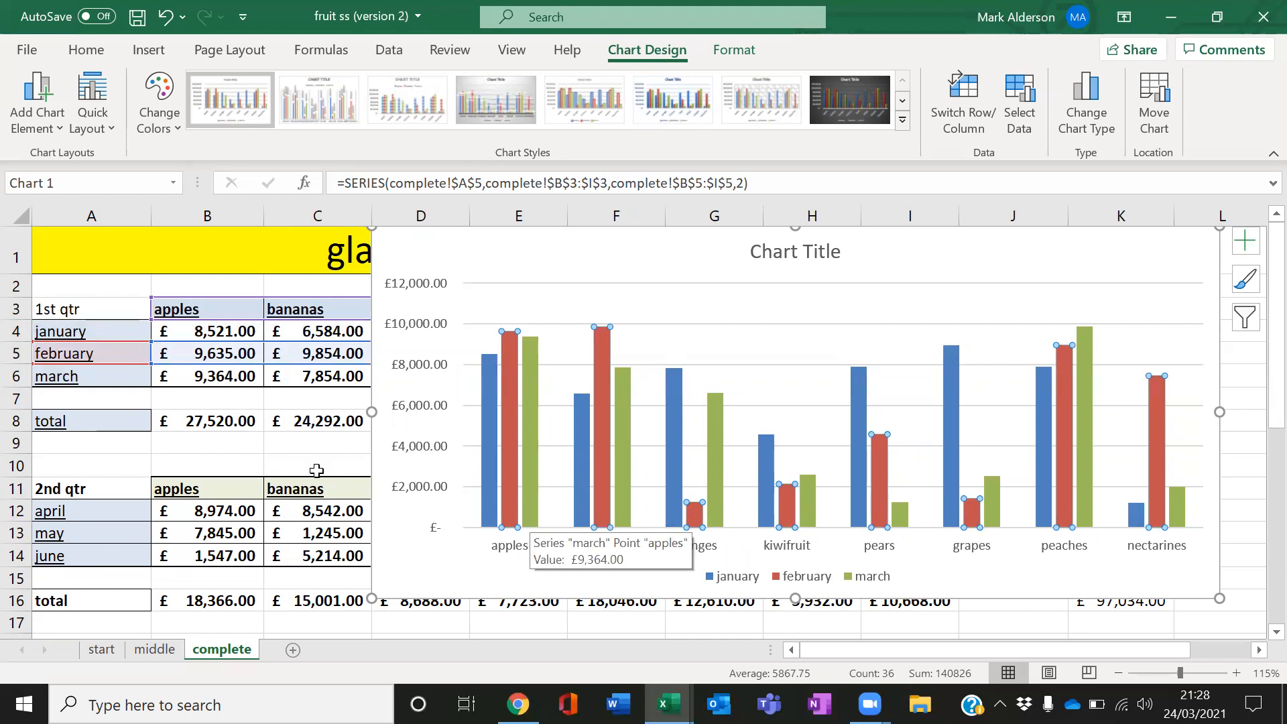
pyautogui.click(531, 514)
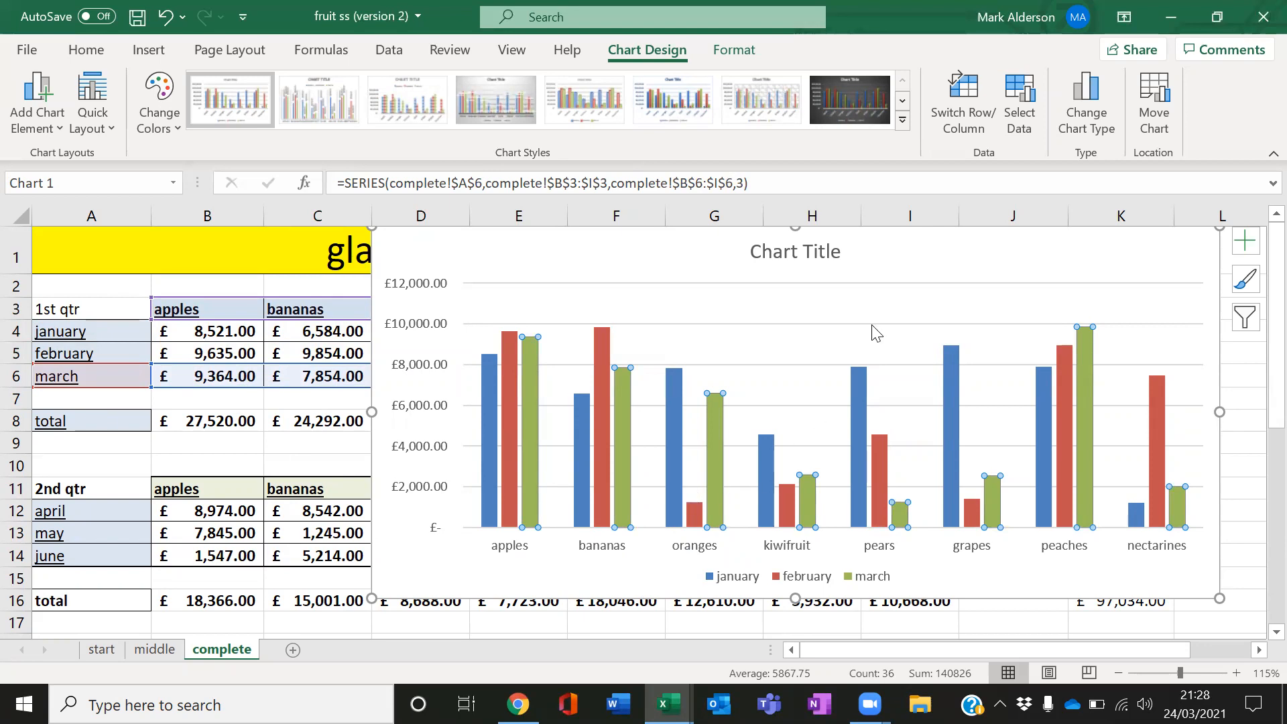
# Delete the chart
pyautogui.click(292, 462)
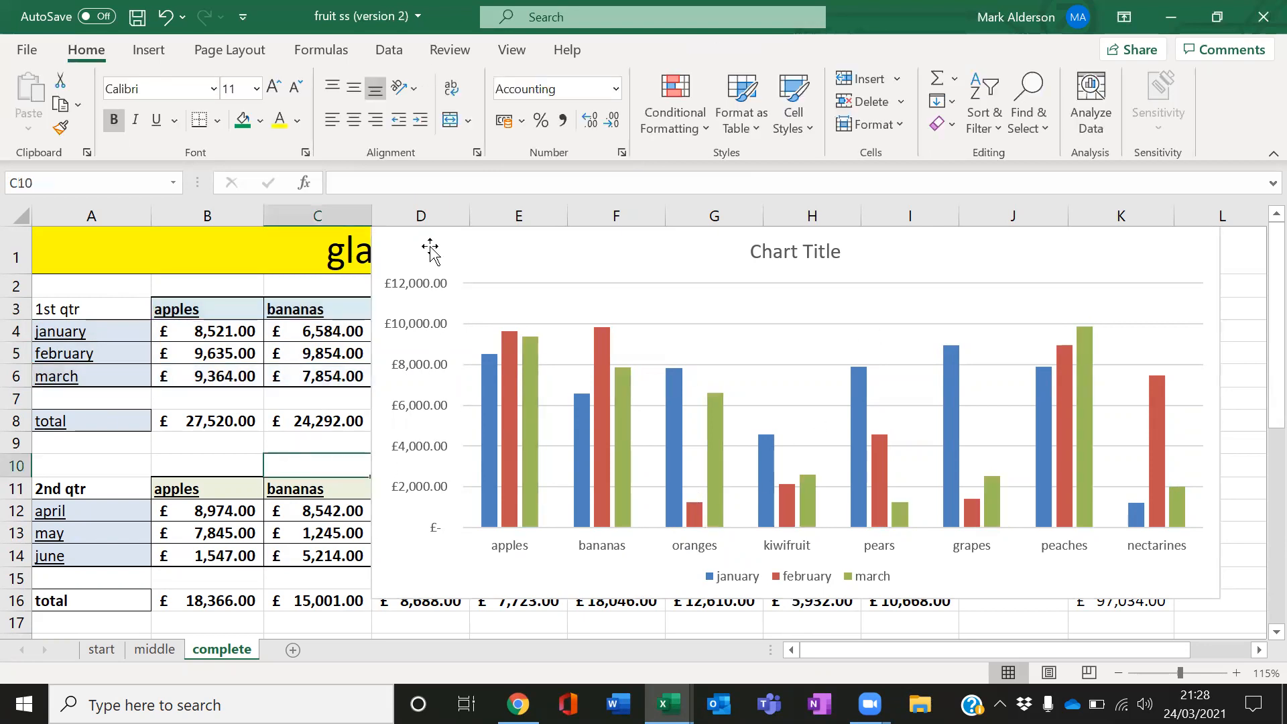
pyautogui.click(430, 246)
pyautogui.press('Delete')
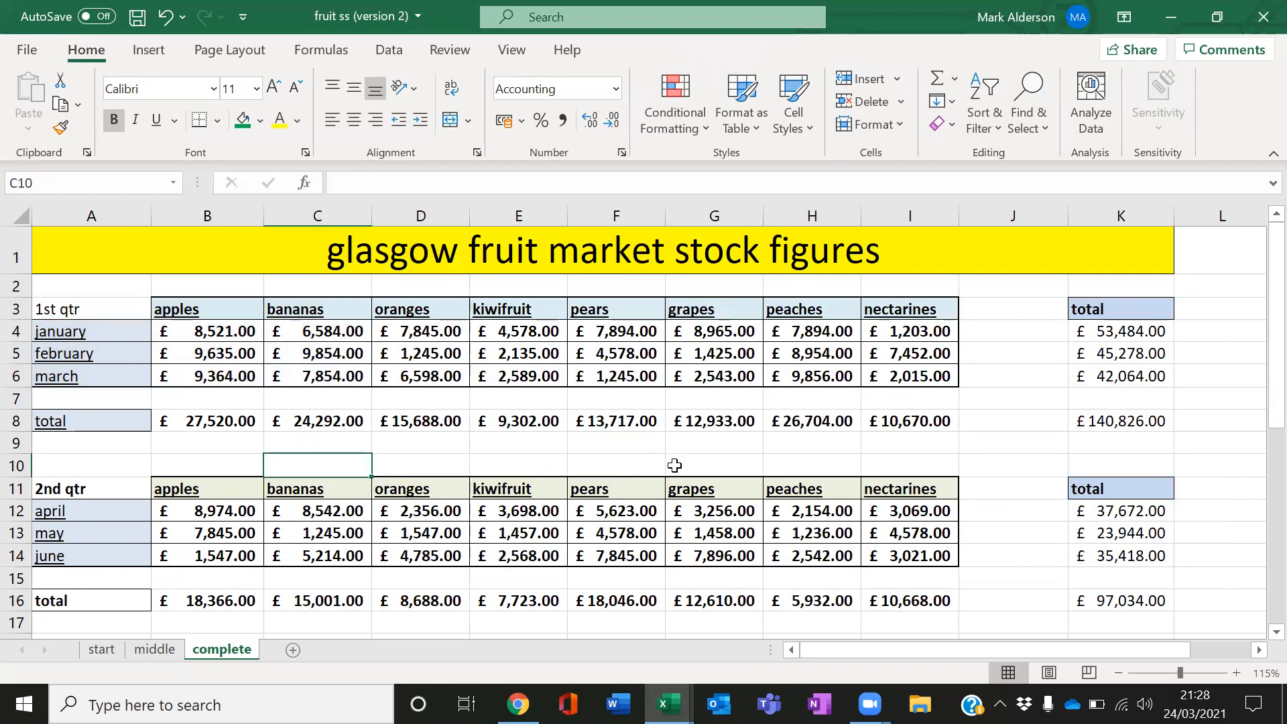
# Select the first quarter table, the fruit headings and the fruit totals row in turn to show possible chart ranges
pyautogui.moveTo(87, 307); pyautogui.dragTo(943, 377)
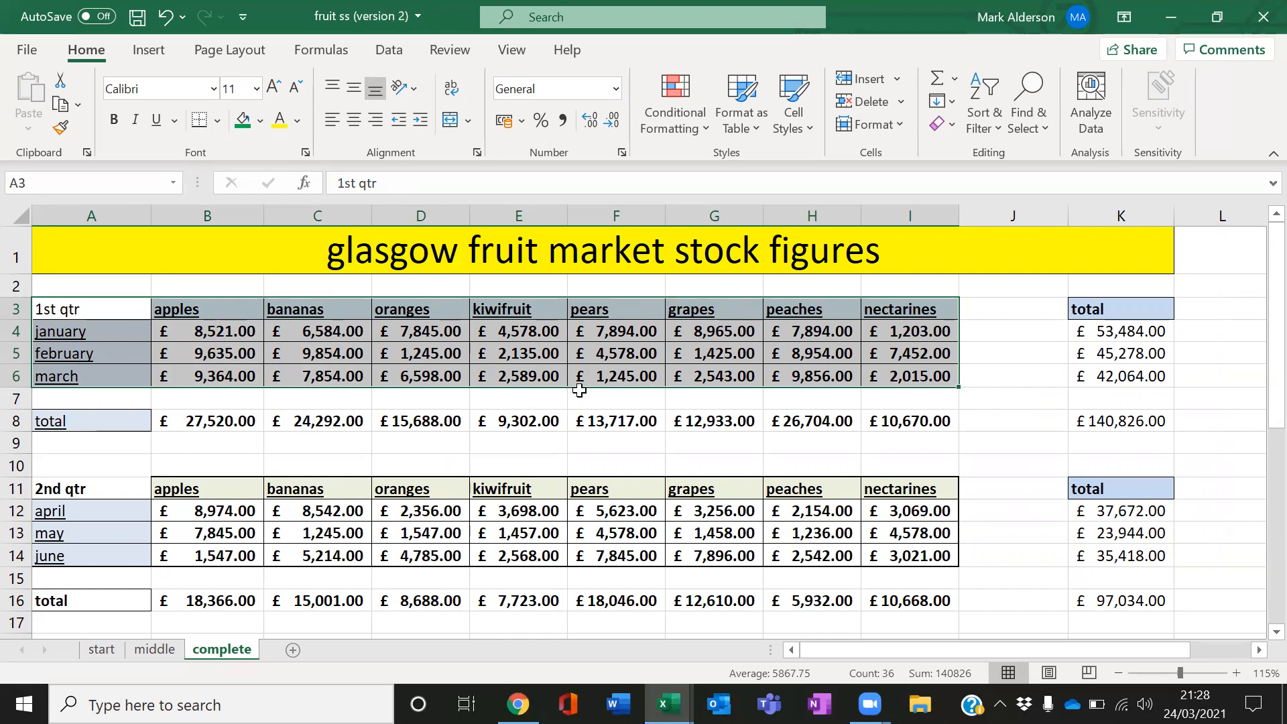
pyautogui.click(652, 455)
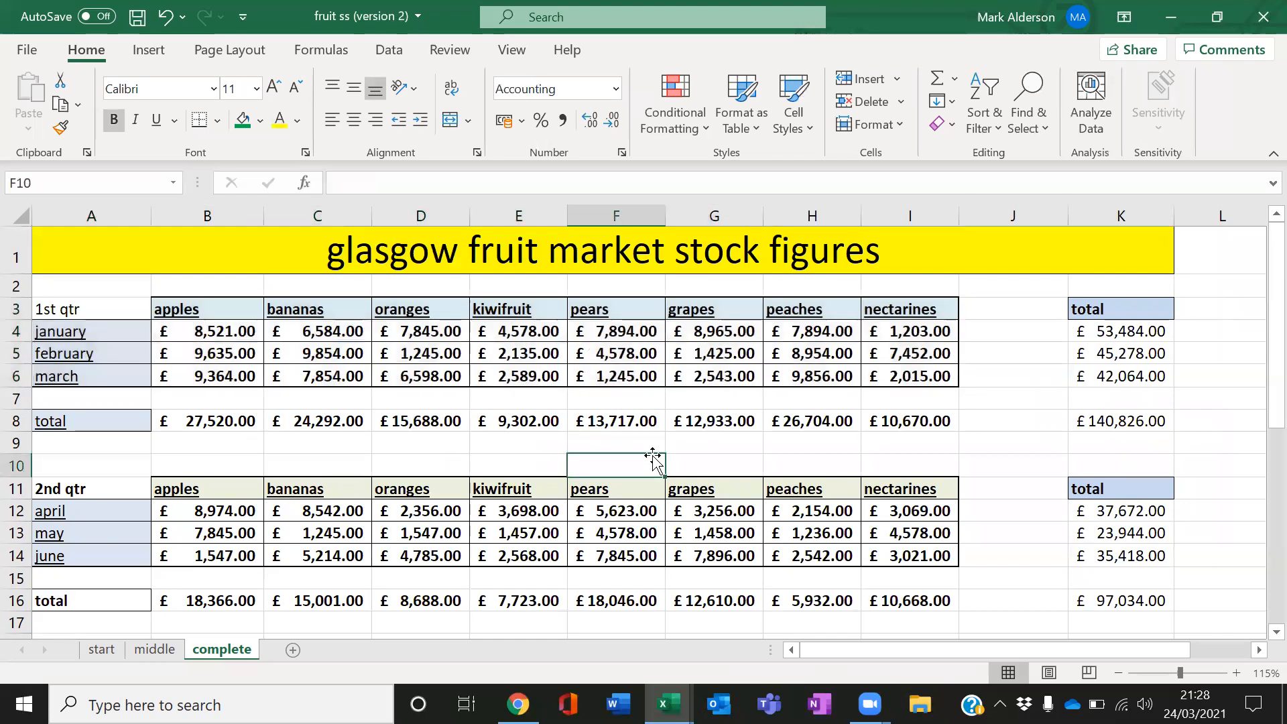
pyautogui.moveTo(199, 313); pyautogui.dragTo(869, 309)
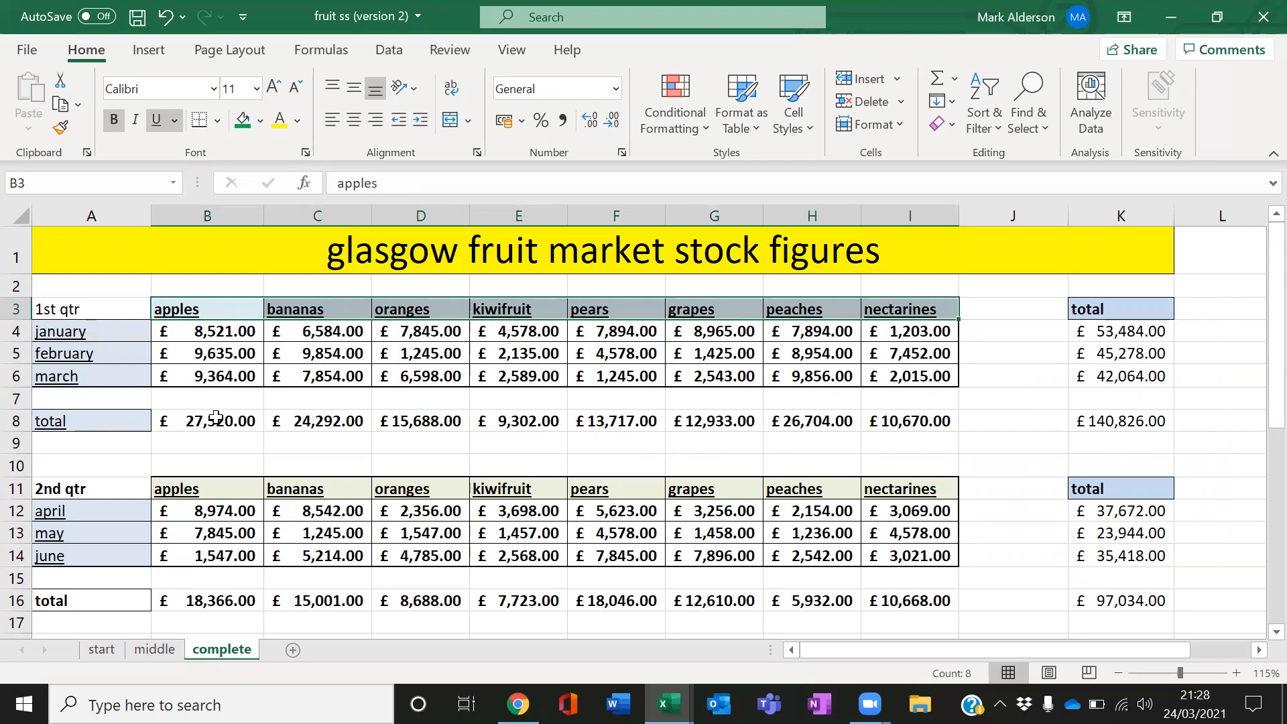
pyautogui.moveTo(217, 426); pyautogui.dragTo(906, 422)
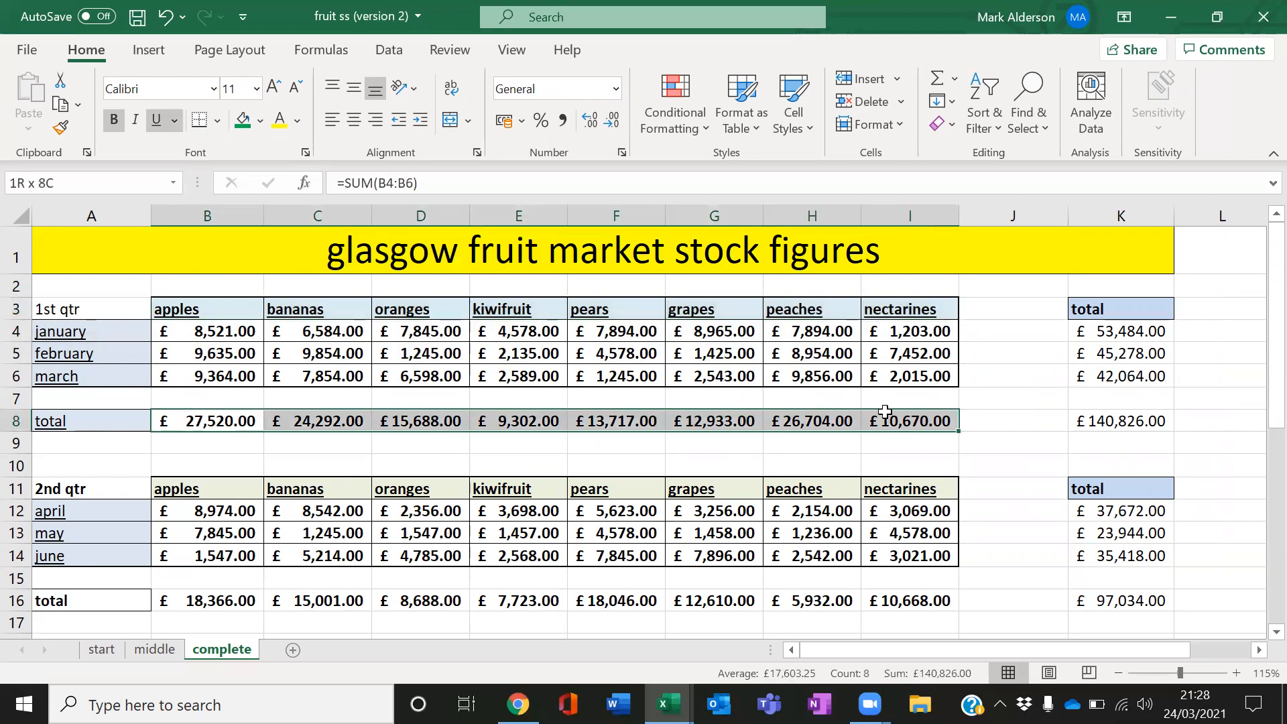
pyautogui.moveTo(237, 466); pyautogui.dragTo(222, 449)
pyautogui.click(218, 425)
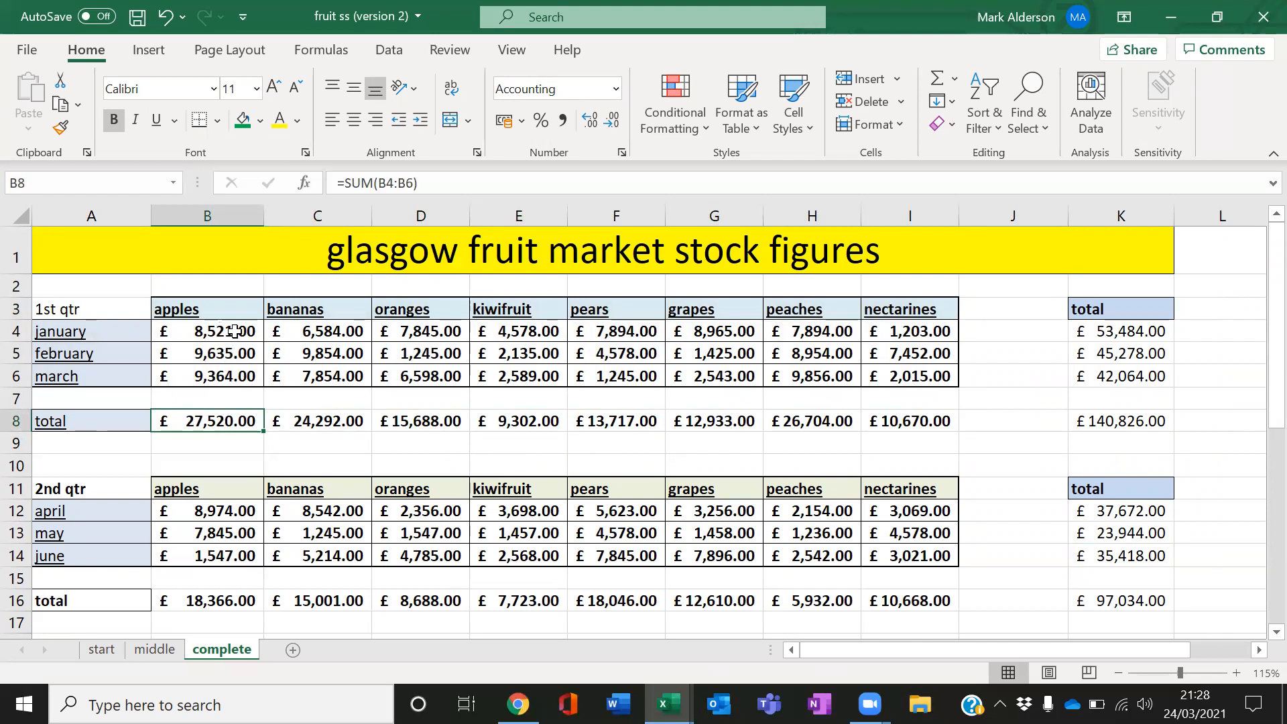
pyautogui.click(301, 445)
pyautogui.moveTo(195, 309); pyautogui.dragTo(901, 313)
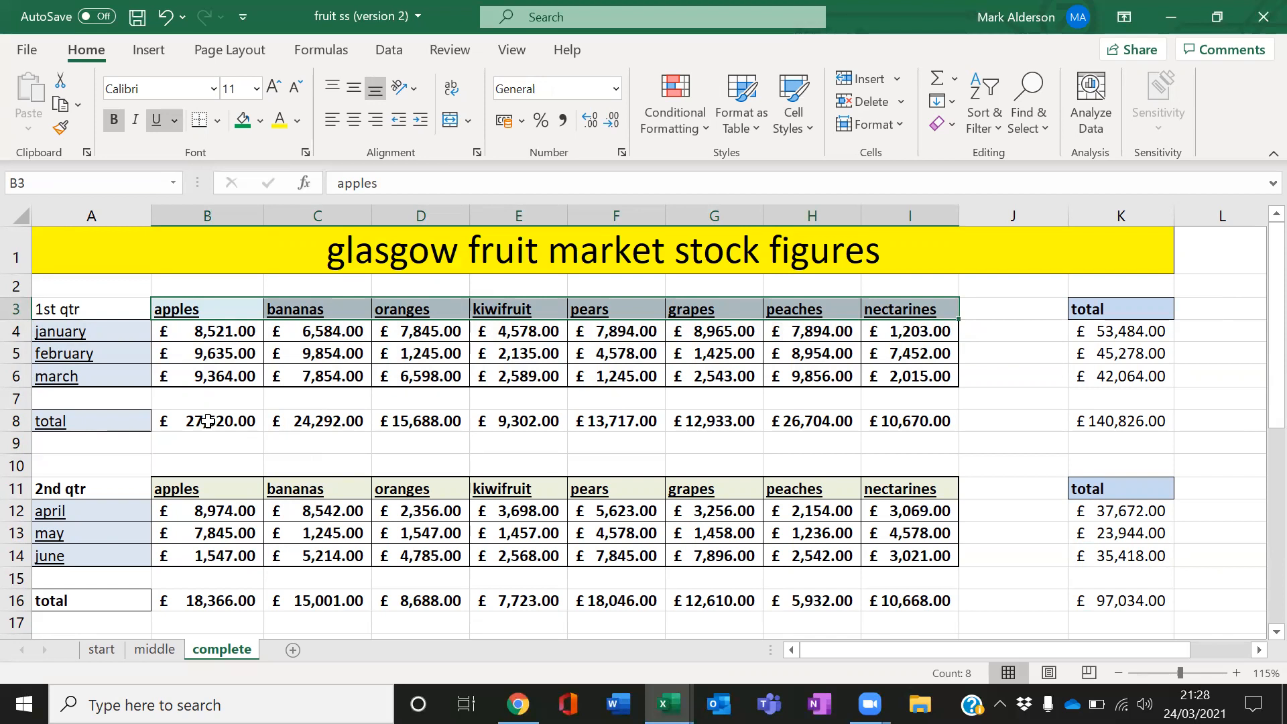
# Select assorted blocks of cells spanning both quarter tables to demonstrate range selection
pyautogui.moveTo(208, 421); pyautogui.dragTo(742, 575)
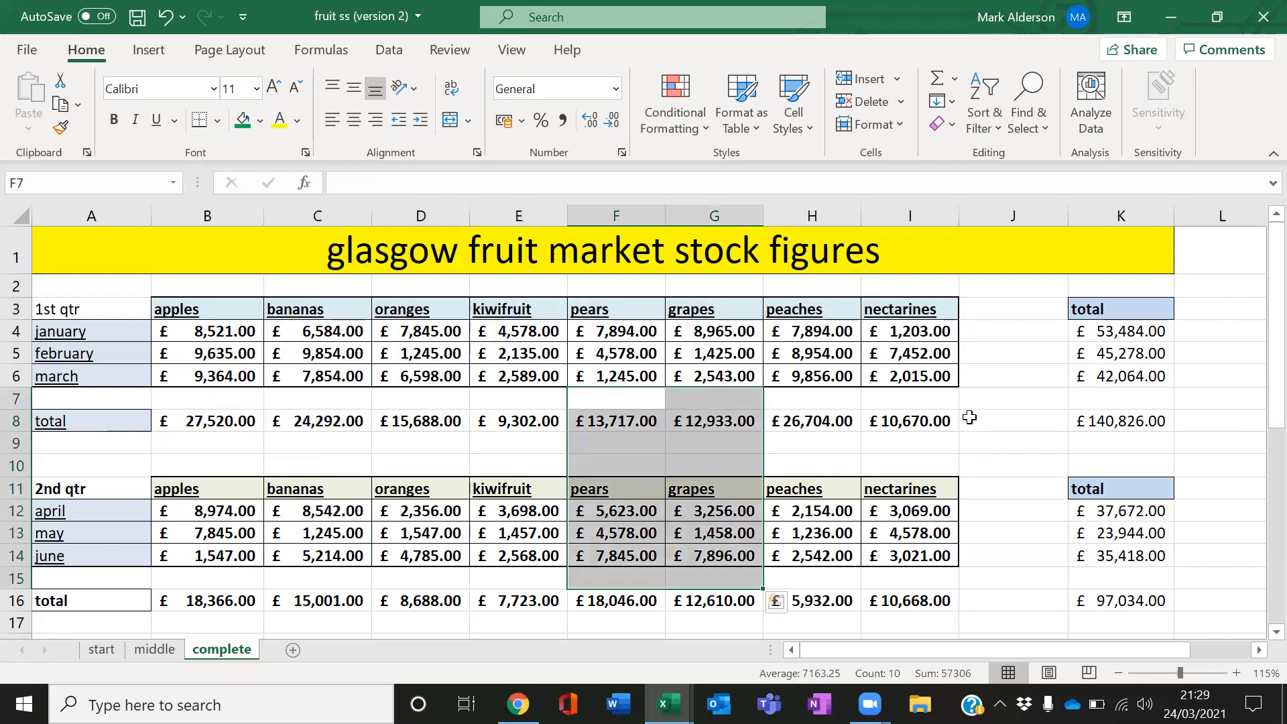
pyautogui.moveTo(967, 397); pyautogui.dragTo(1097, 523)
pyautogui.moveTo(197, 426); pyautogui.dragTo(315, 556)
pyautogui.moveTo(751, 444); pyautogui.dragTo(805, 523)
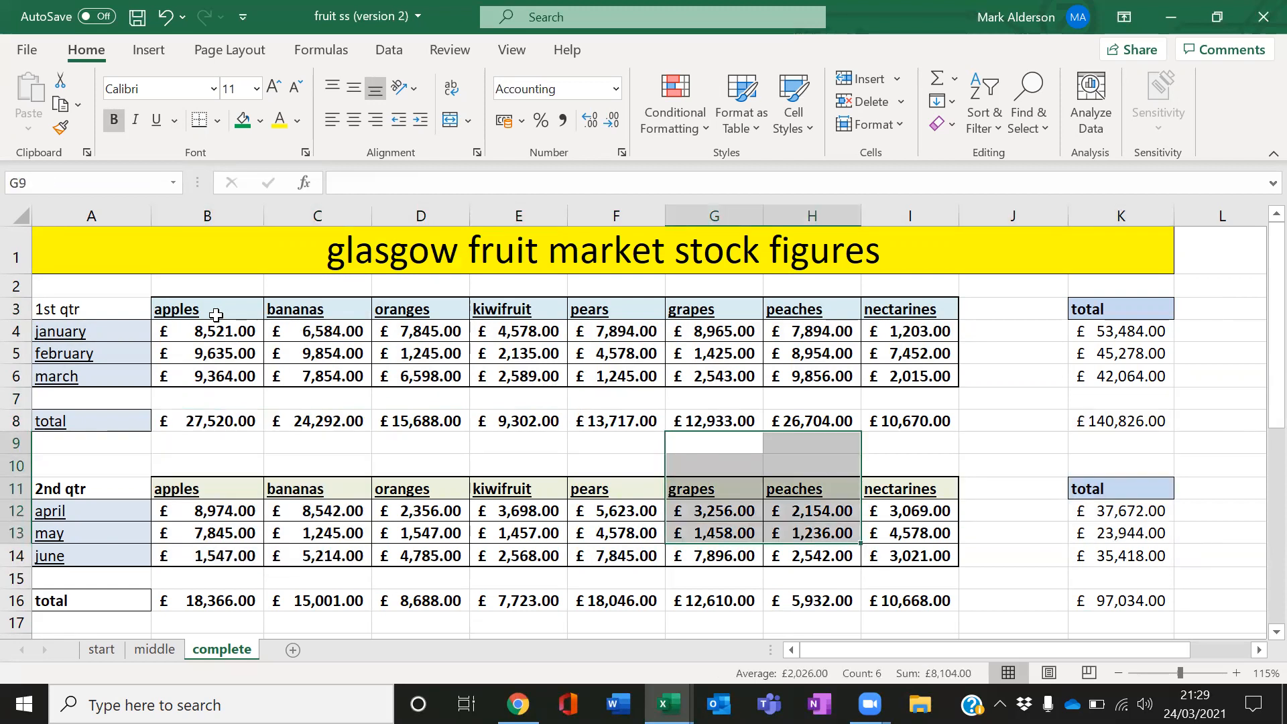
pyautogui.click(291, 460)
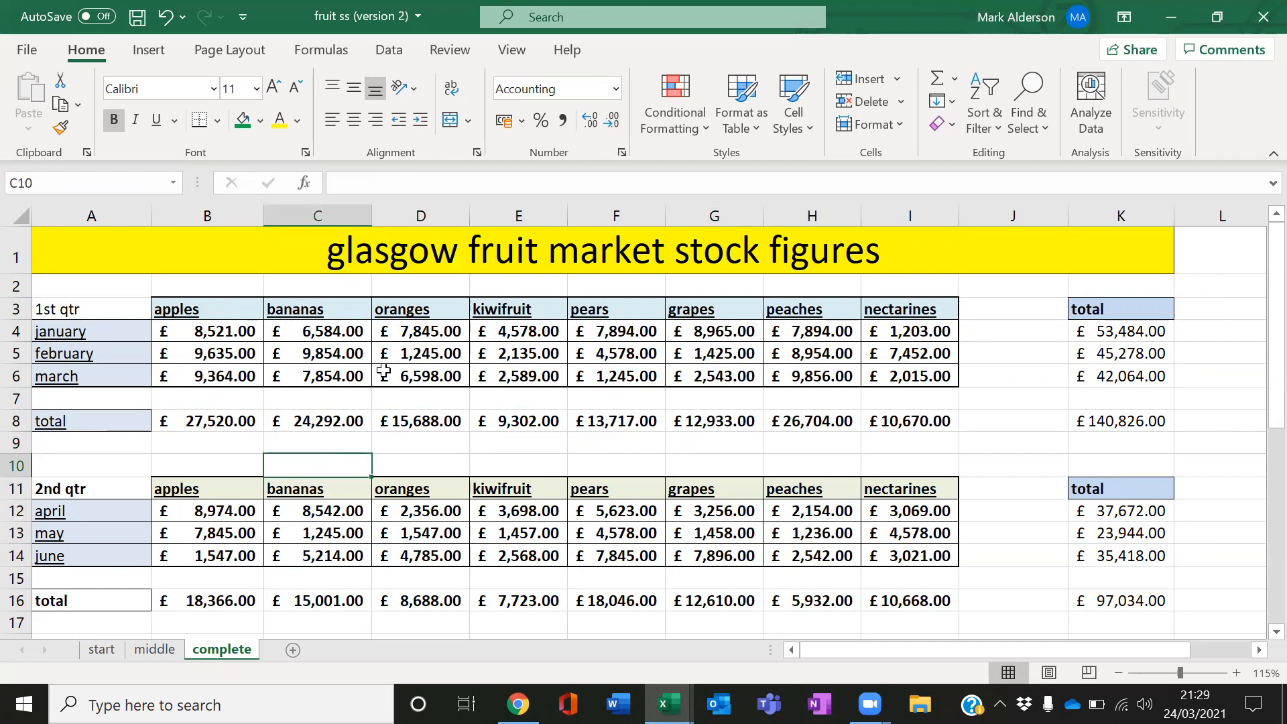
# Select the first quarter bananas and kiwifruit columns together as a non-adjacent range
pyautogui.moveTo(336, 309); pyautogui.dragTo(413, 370)
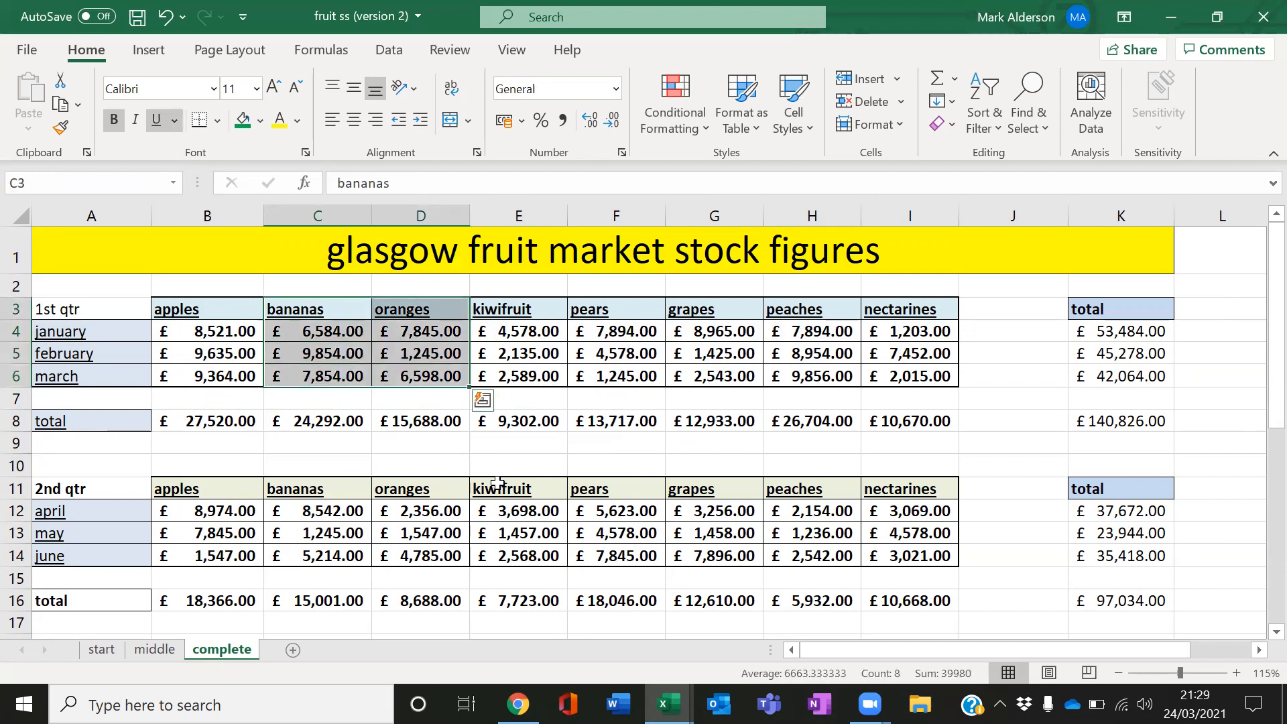
pyautogui.click(527, 452)
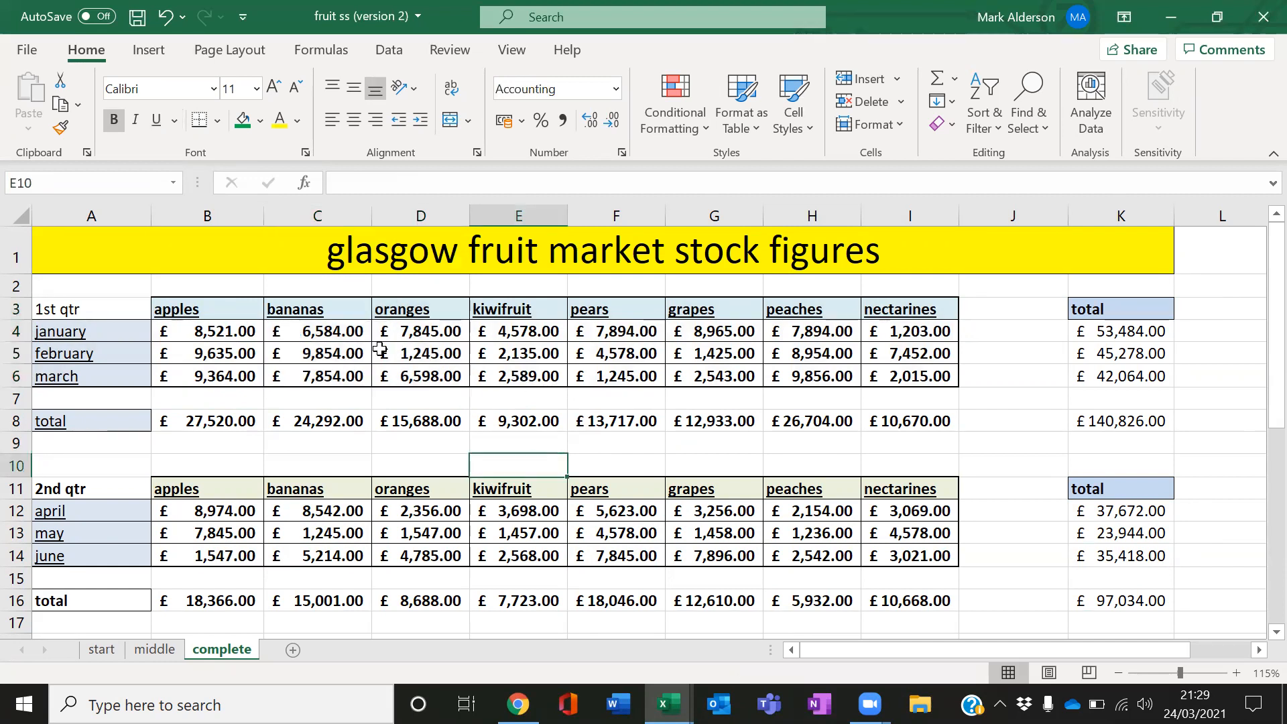
pyautogui.moveTo(338, 310); pyautogui.dragTo(341, 376)
pyautogui.moveTo(533, 311); pyautogui.dragTo(540, 377)
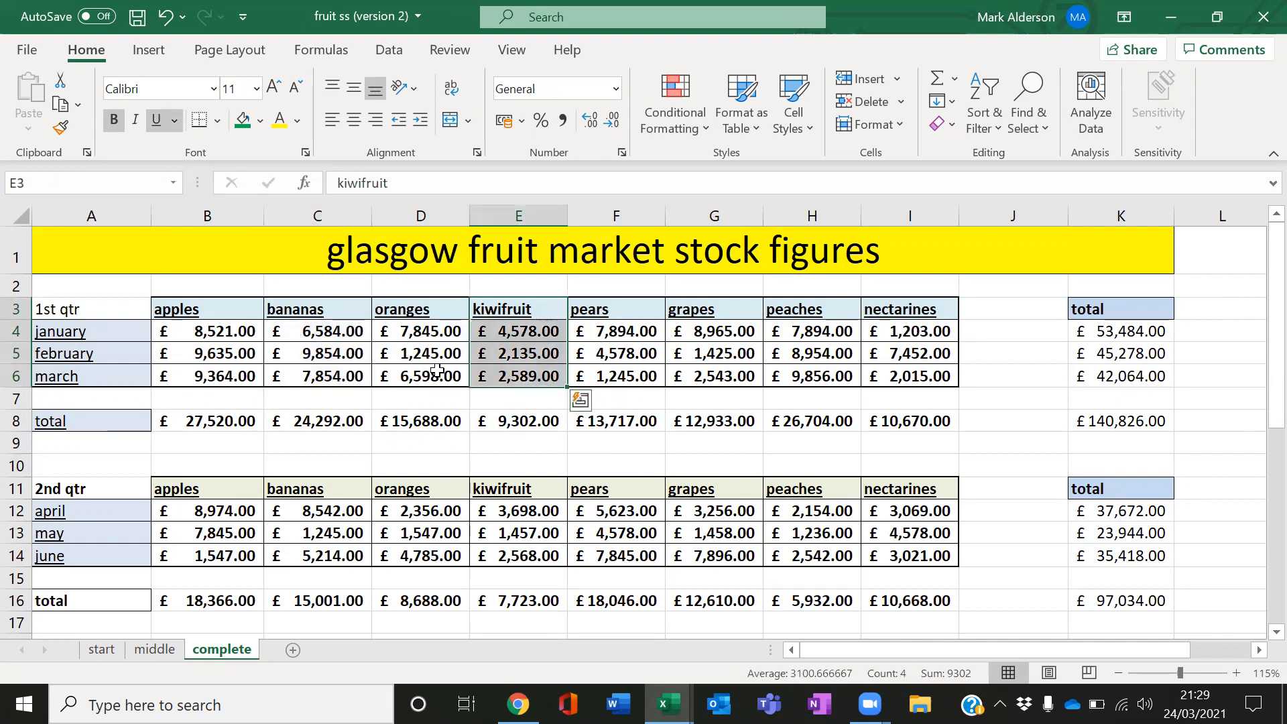
pyautogui.moveTo(322, 309); pyautogui.dragTo(321, 379)
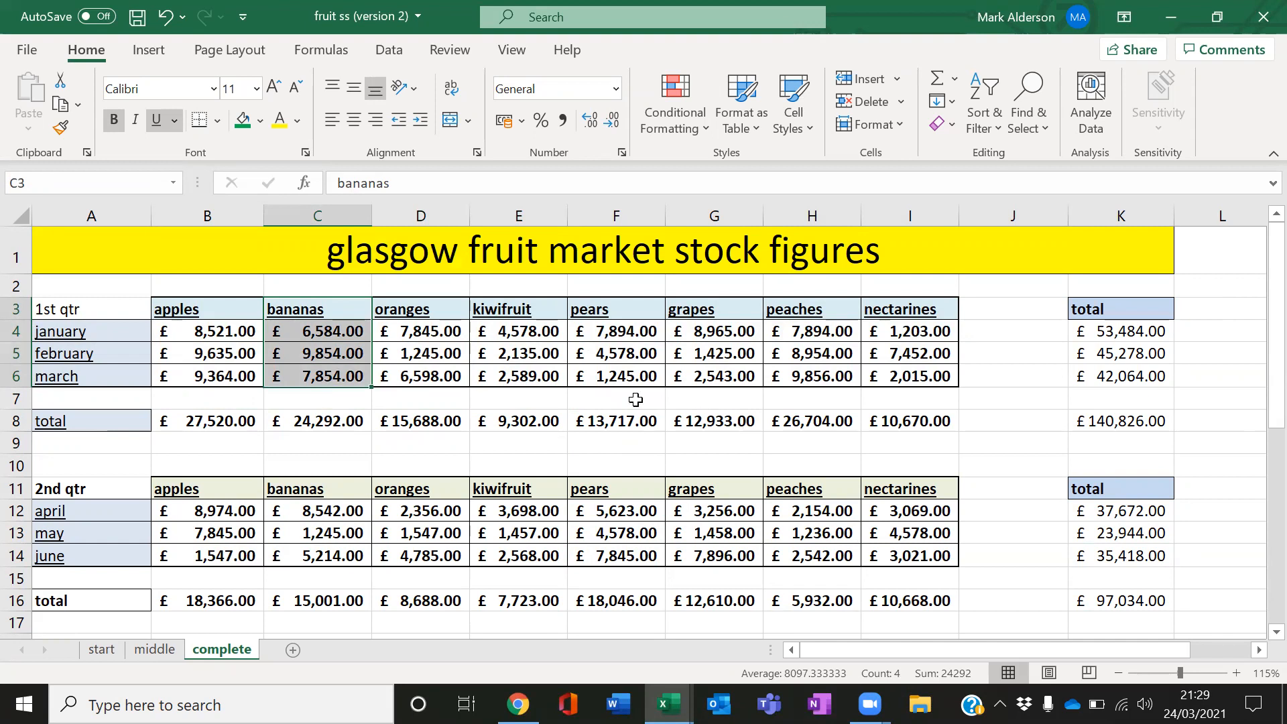
pyautogui.keyDown('ctrl'); pyautogui.moveTo(483, 311); pyautogui.dragTo(494, 375); pyautogui.keyUp('ctrl')
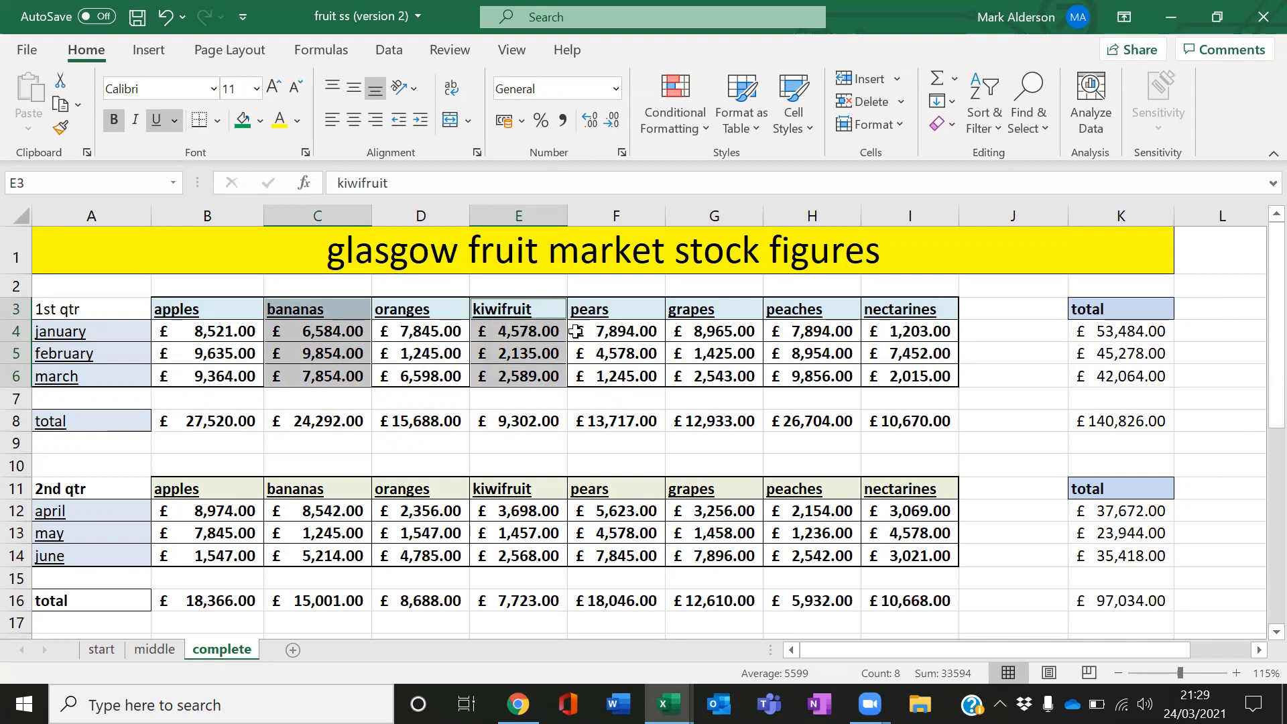
# Reselect the bananas and kiwifruit first quarter columns together, trying different row extents for each
pyautogui.click(423, 399)
pyautogui.moveTo(349, 287); pyautogui.dragTo(343, 377)
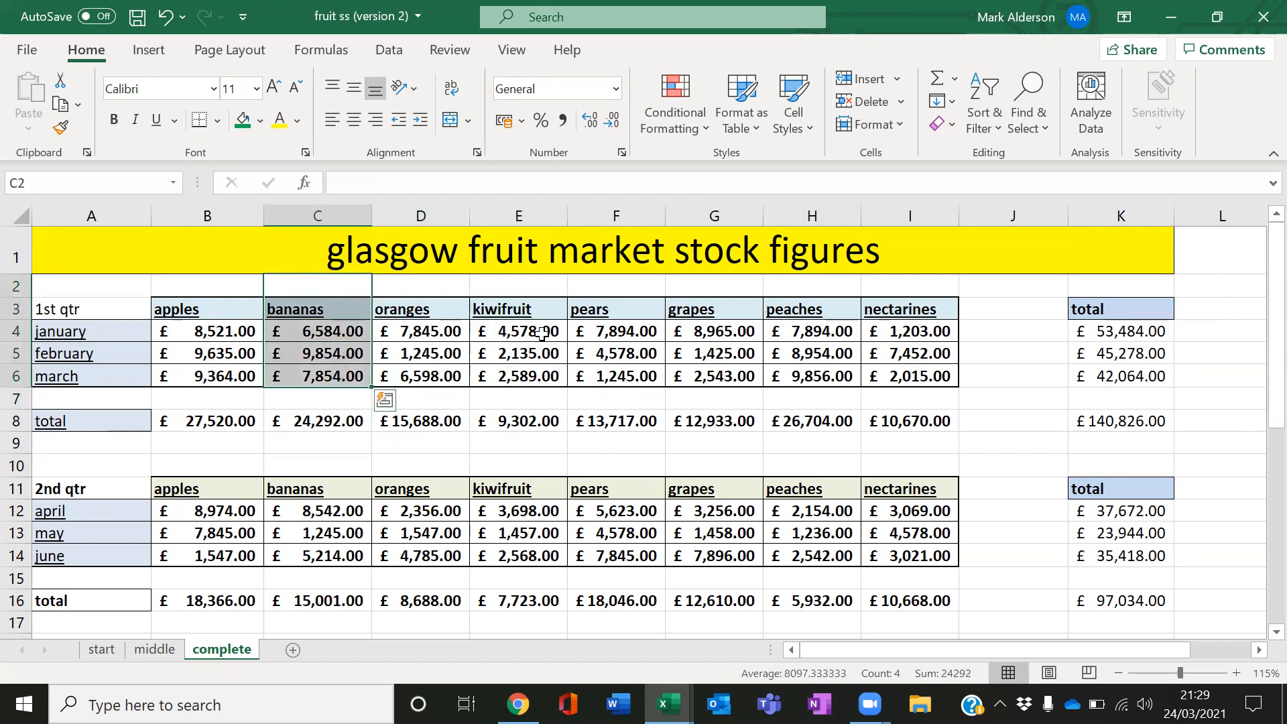
pyautogui.moveTo(536, 331); pyautogui.dragTo(486, 406)
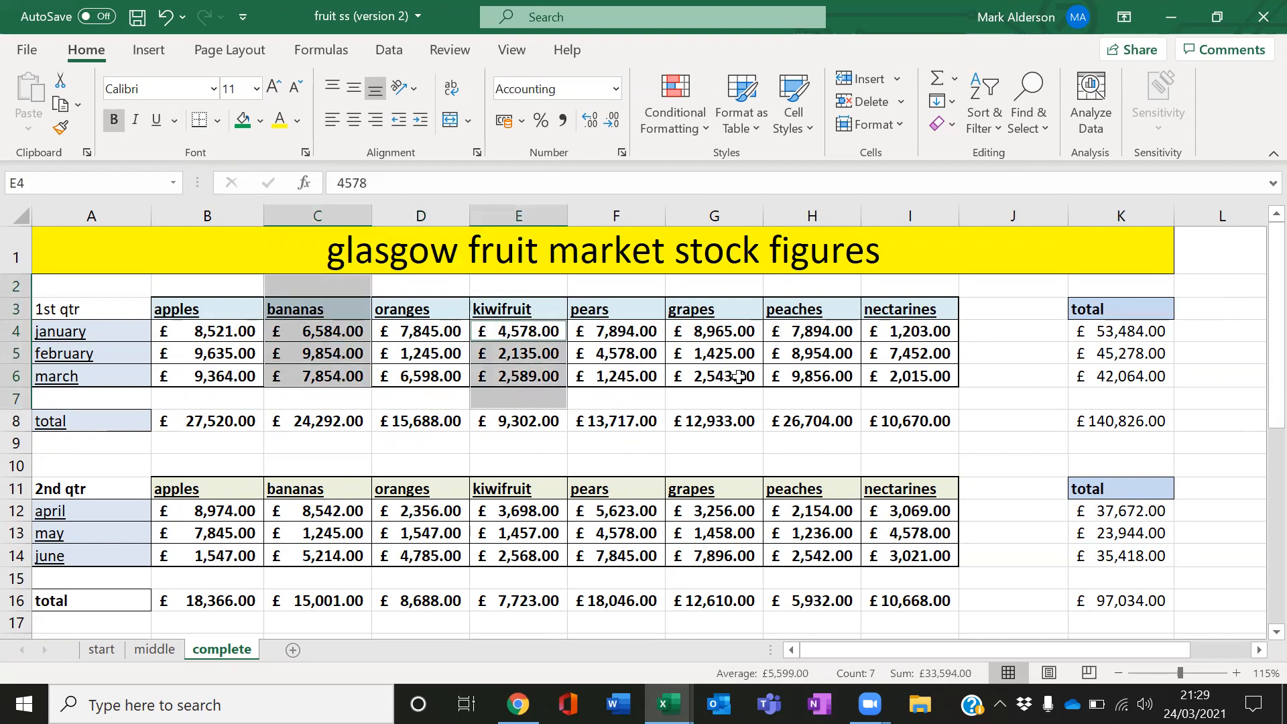
pyautogui.click(736, 398)
pyautogui.moveTo(343, 305); pyautogui.dragTo(343, 376)
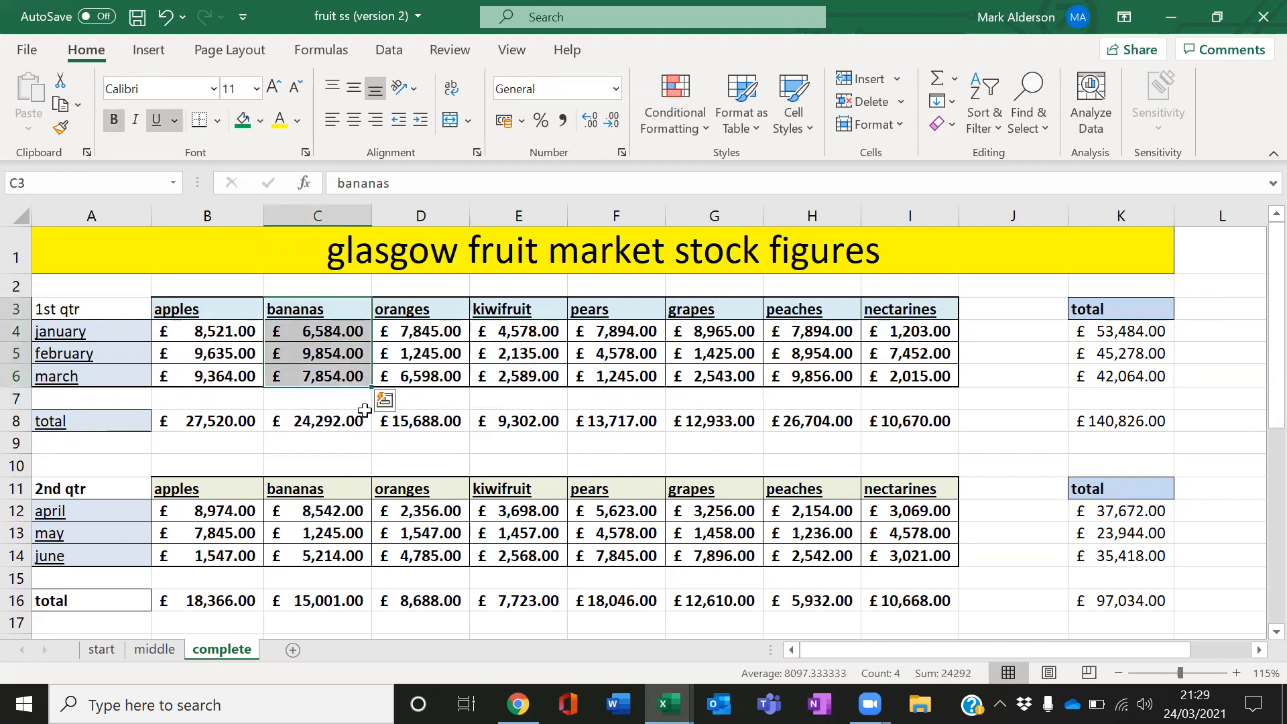
pyautogui.moveTo(521, 310); pyautogui.dragTo(521, 373)
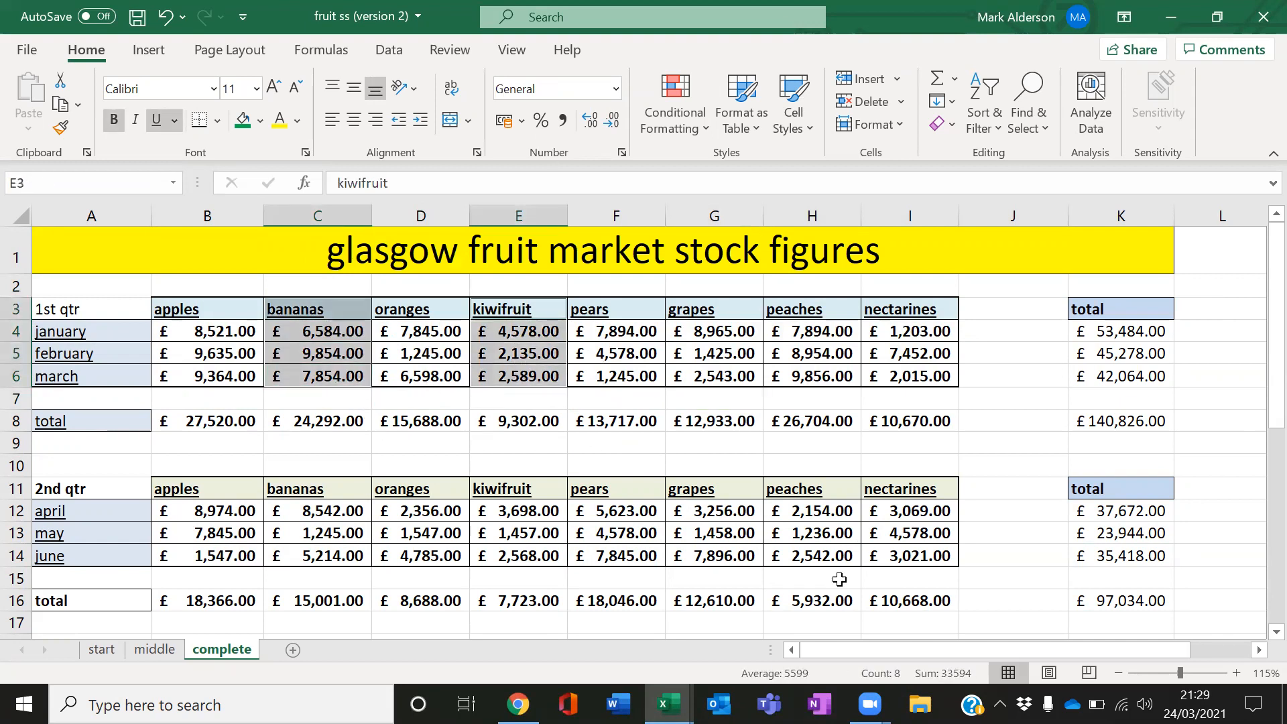
pyautogui.click(795, 421)
# Insert a clustered column chart from the fruit headings combined with the first quarter totals row
pyautogui.moveTo(204, 293); pyautogui.dragTo(993, 381)
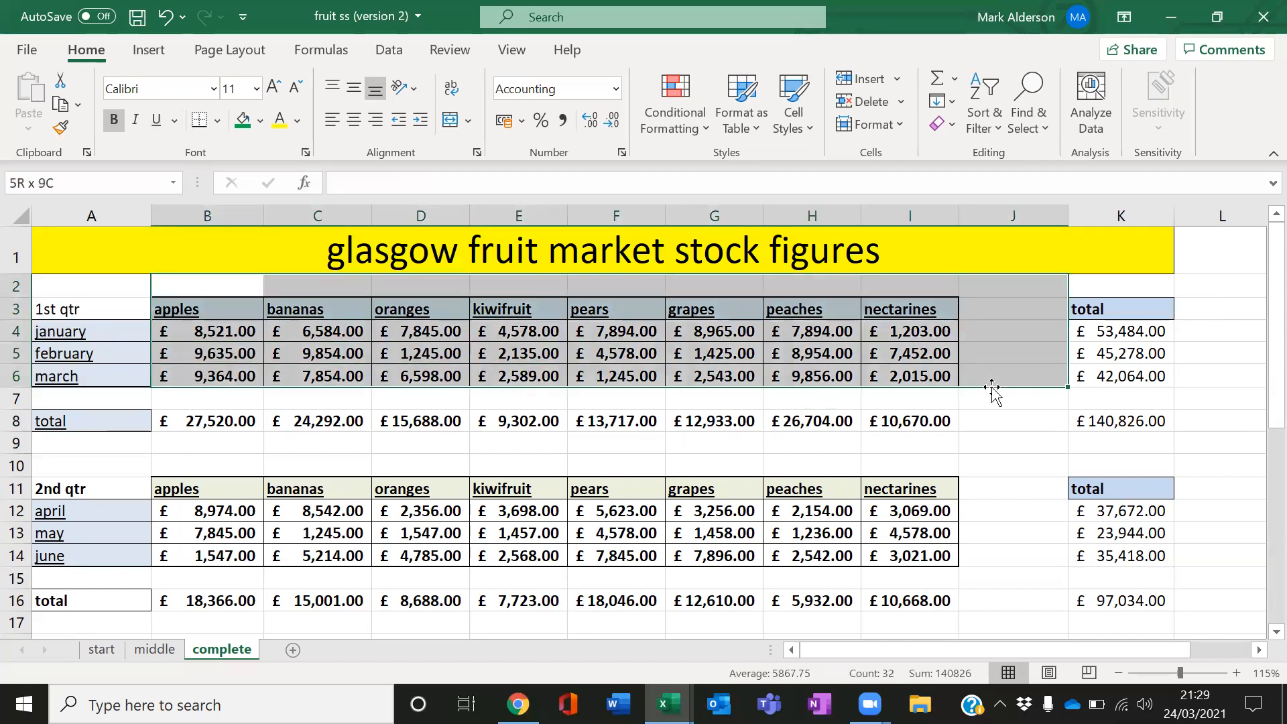
pyautogui.click(724, 464)
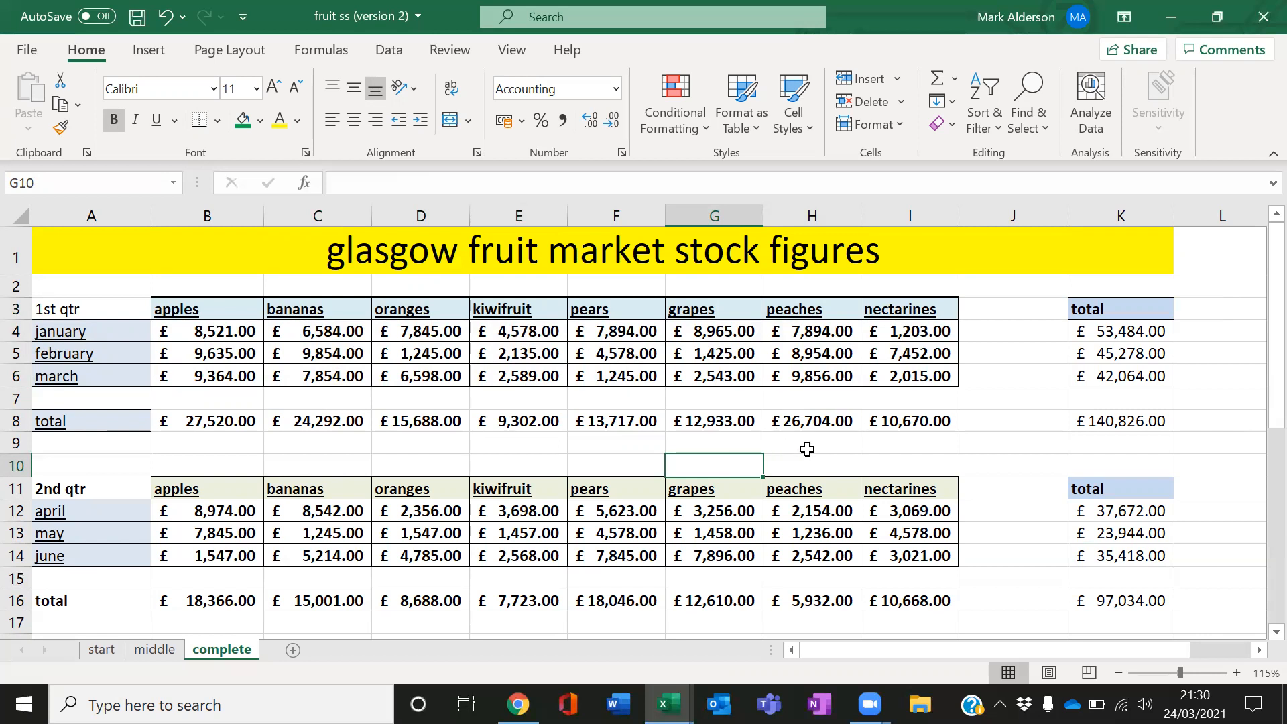
pyautogui.moveTo(223, 313); pyautogui.dragTo(914, 348)
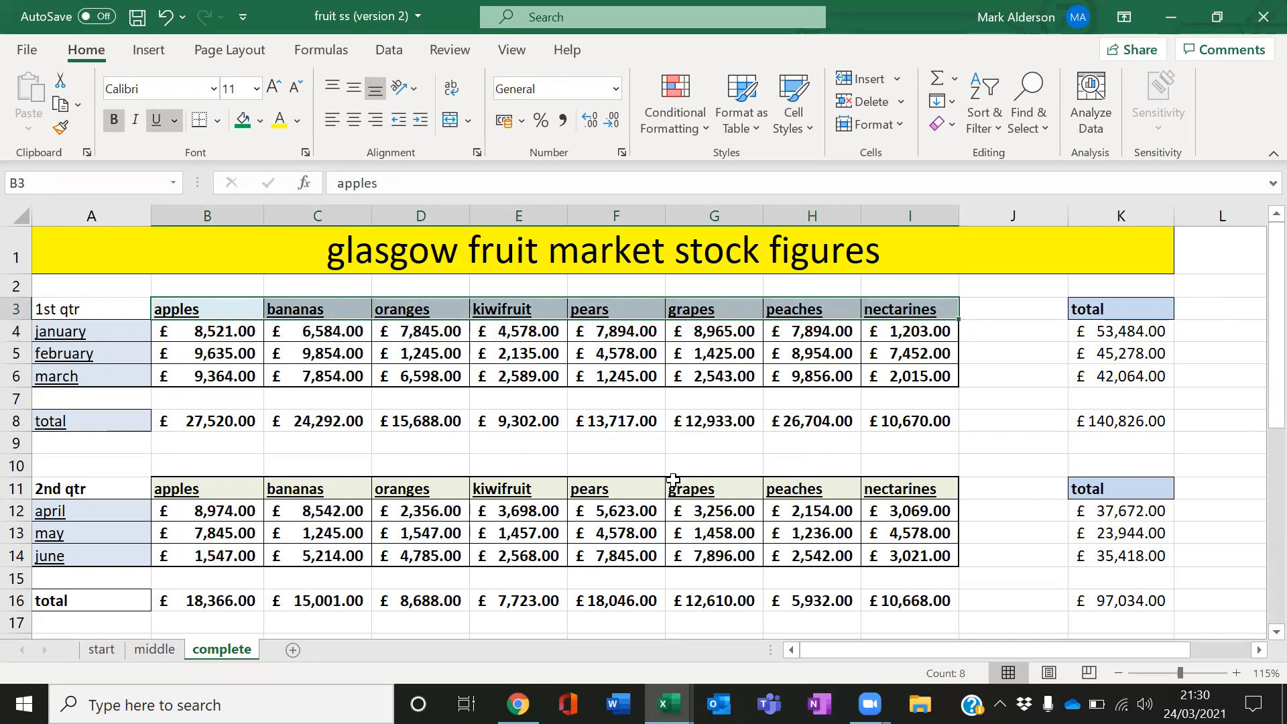
pyautogui.moveTo(232, 422); pyautogui.dragTo(911, 421)
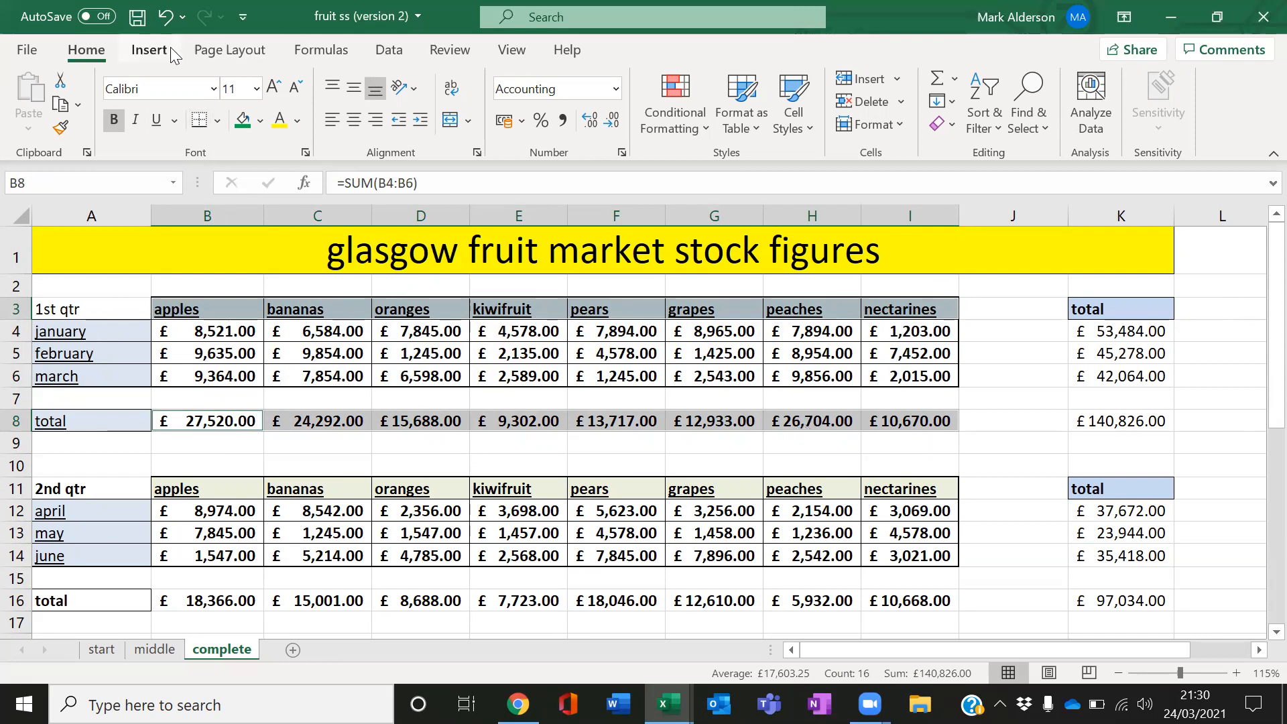
pyautogui.click(150, 49)
pyautogui.click(548, 89)
pyautogui.click(545, 128)
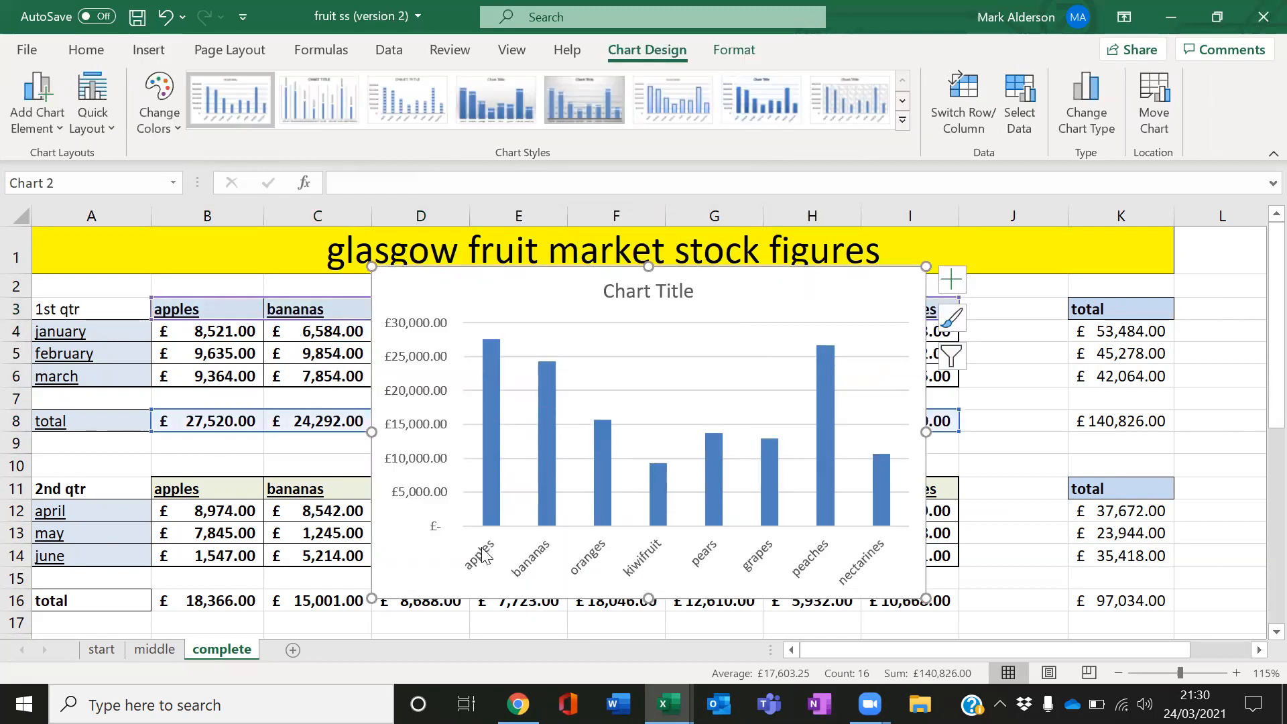
# Select the chart's totals series, then select the whole chart and delete it
pyautogui.click(494, 454)
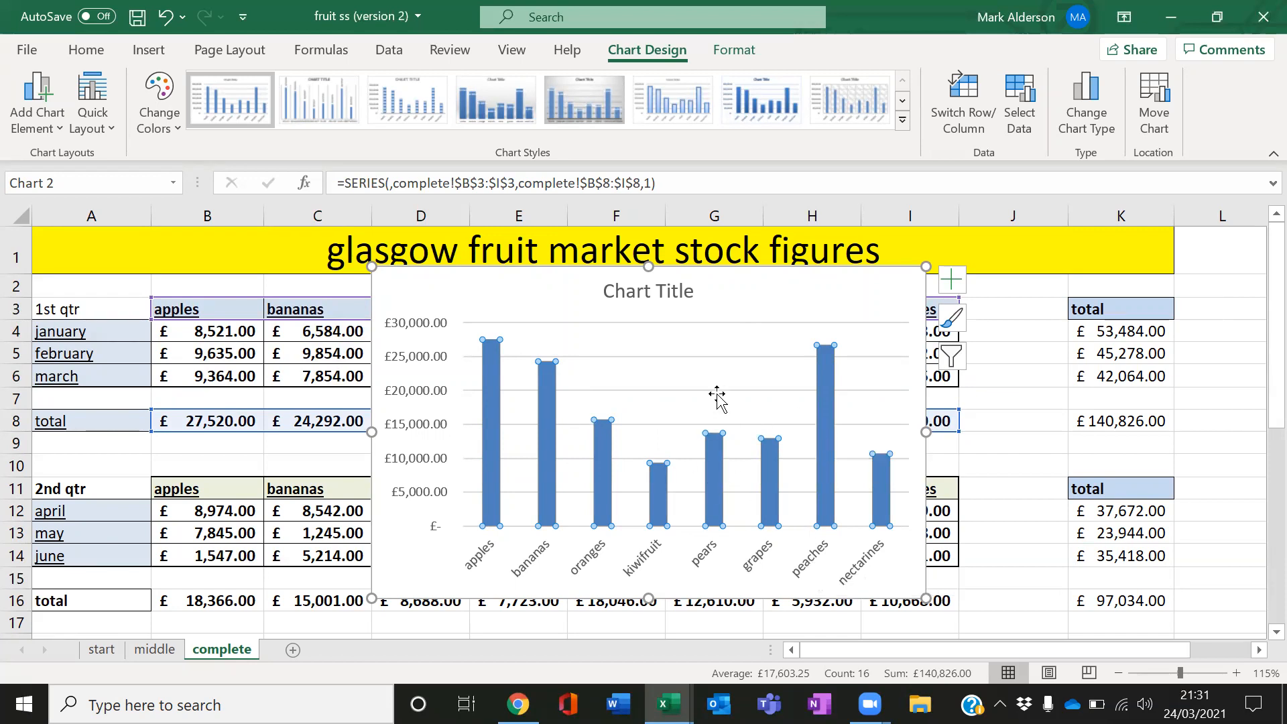
pyautogui.click(872, 297)
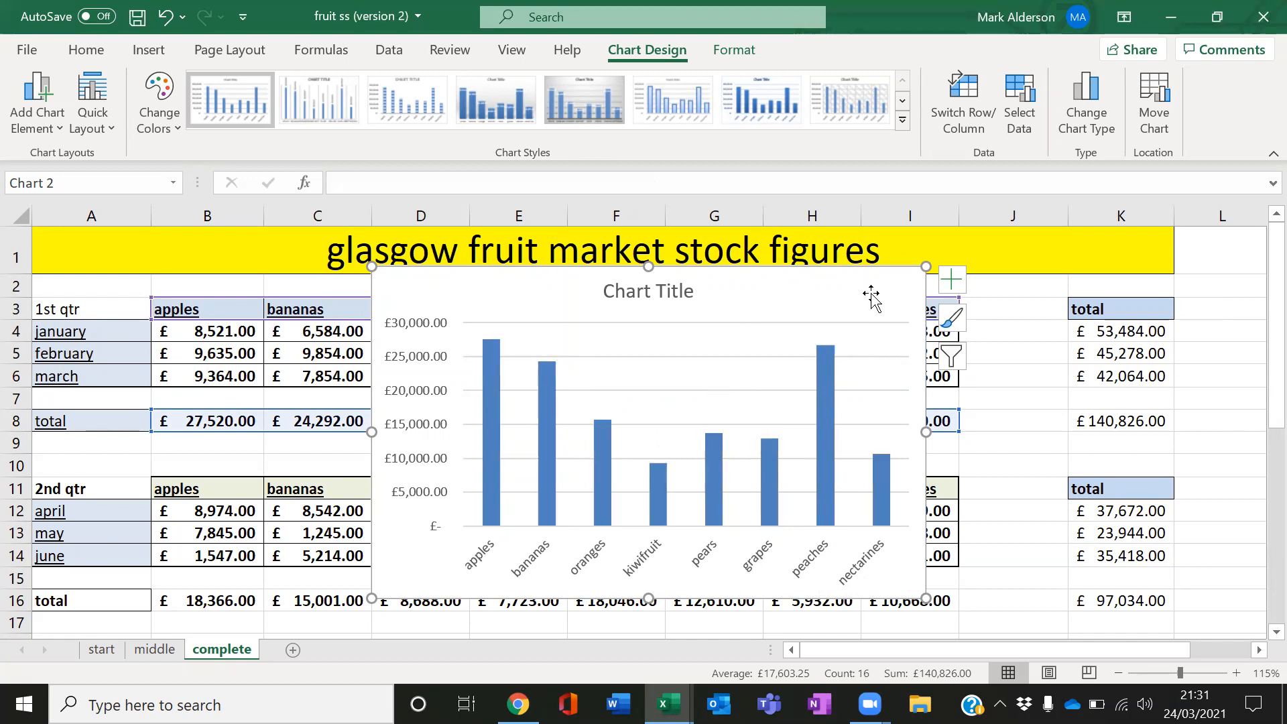
pyautogui.press('Delete')
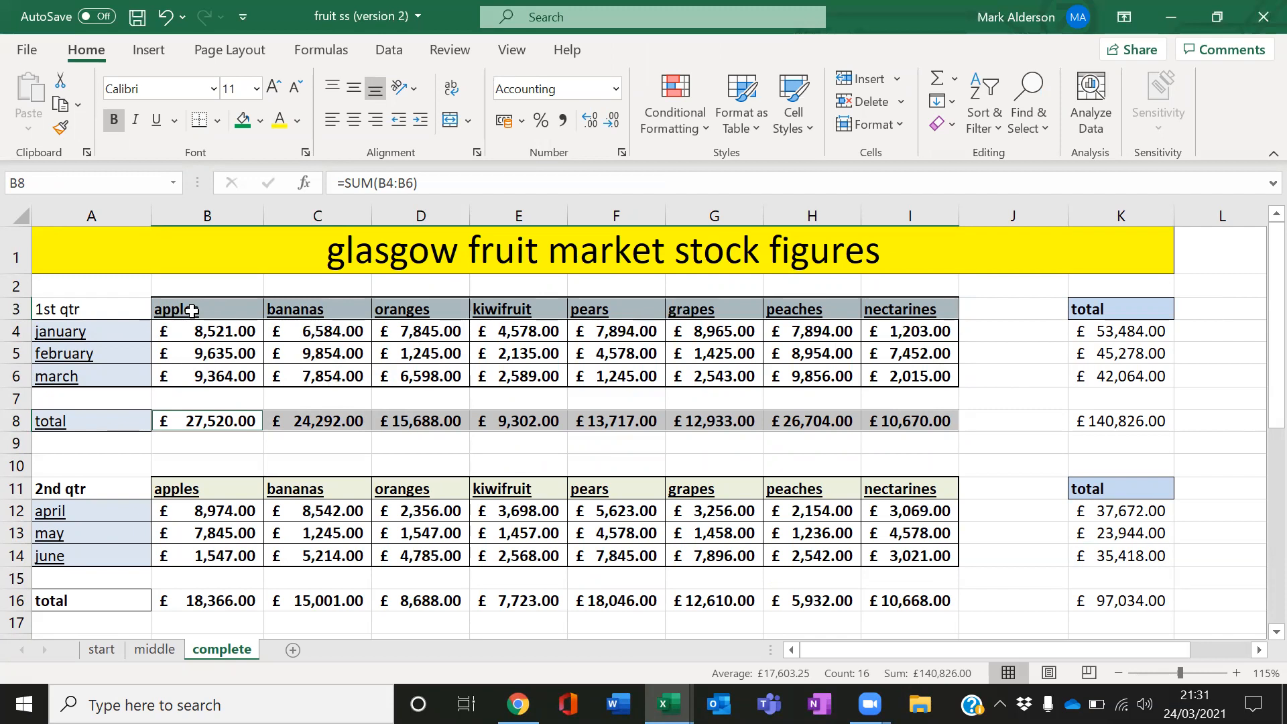
# Insert a clustered column chart from the fruit headings combined with the february figures row
pyautogui.click(91, 354)
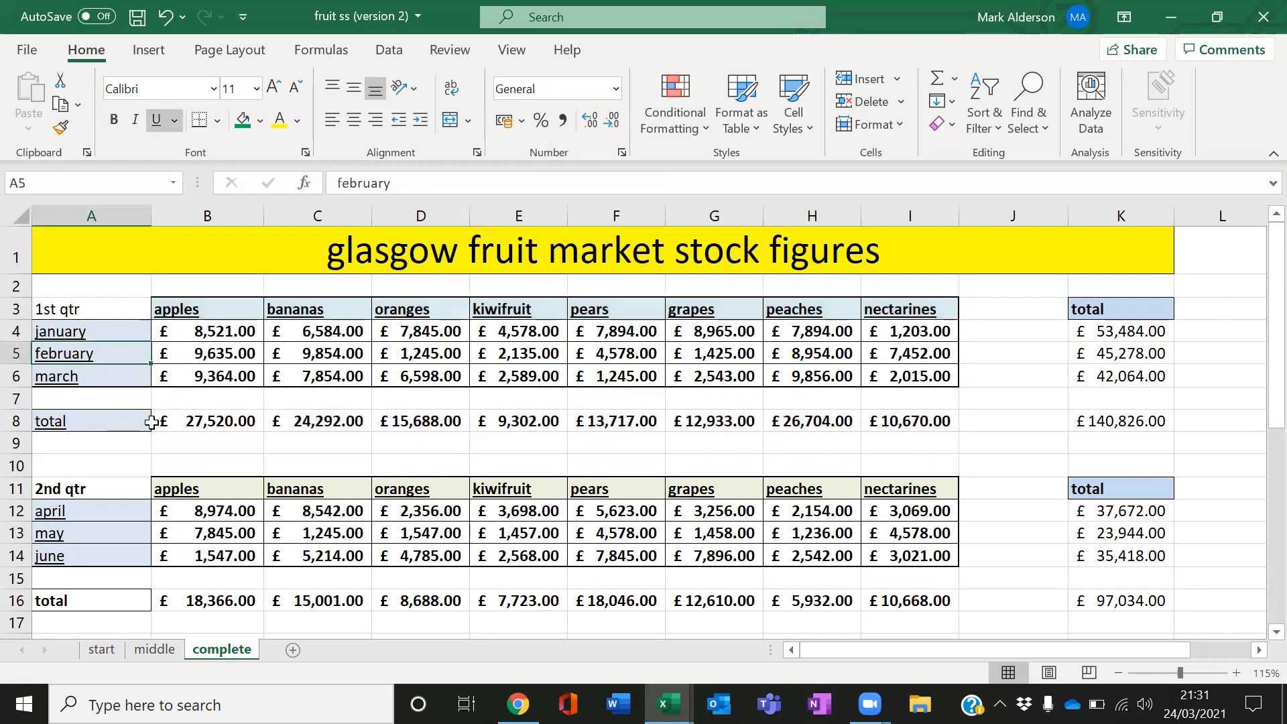
pyautogui.click(181, 311)
pyautogui.moveTo(260, 311); pyautogui.dragTo(885, 306)
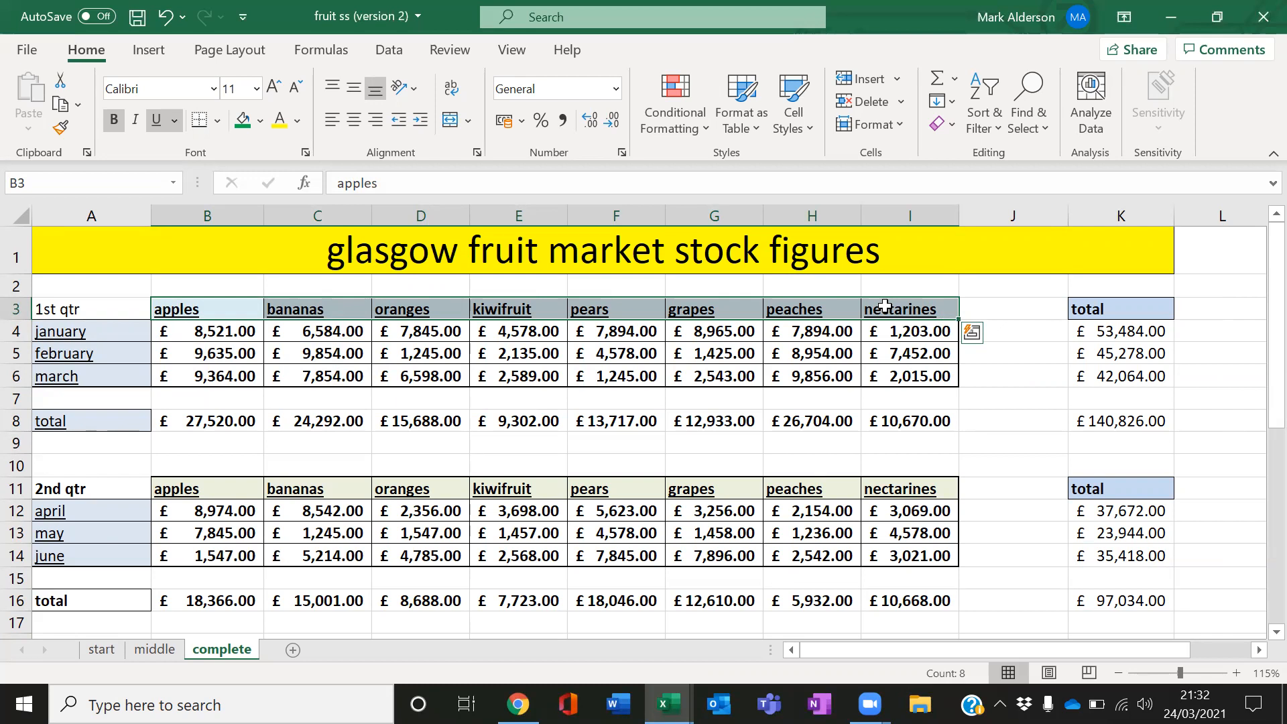
pyautogui.click(213, 307)
pyautogui.moveTo(219, 308); pyautogui.dragTo(885, 310)
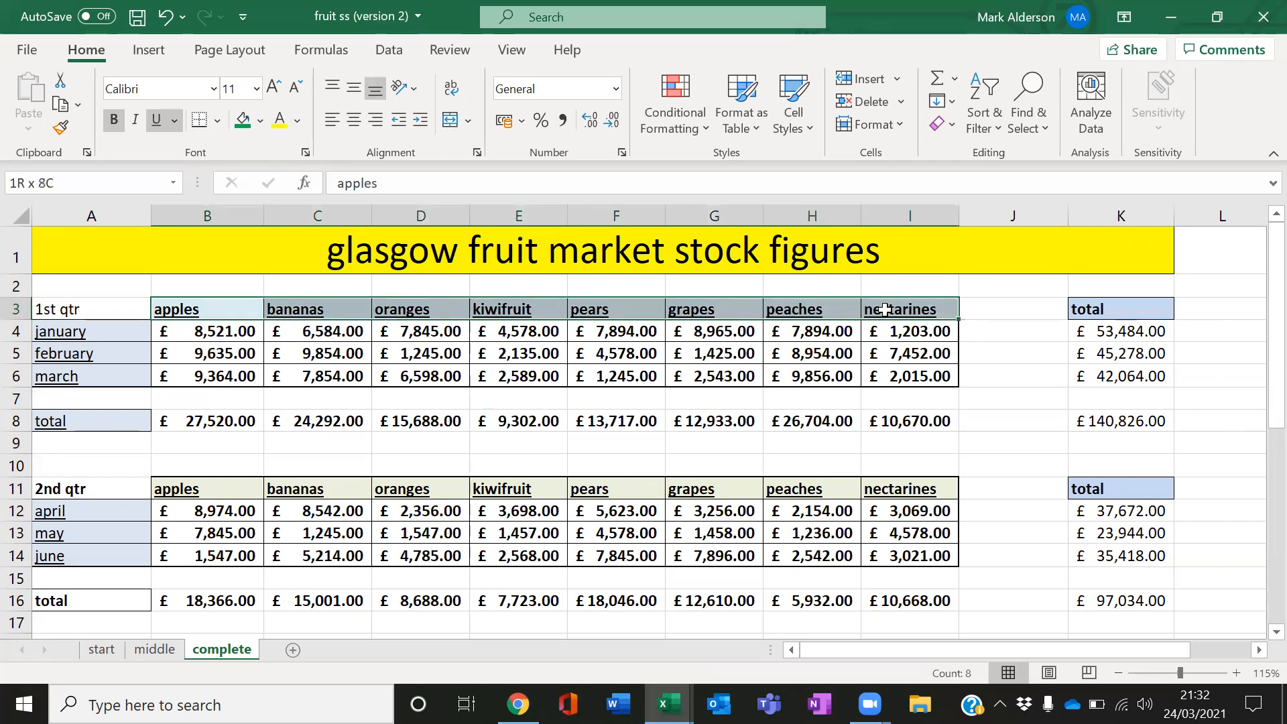
pyautogui.moveTo(223, 356); pyautogui.dragTo(895, 362)
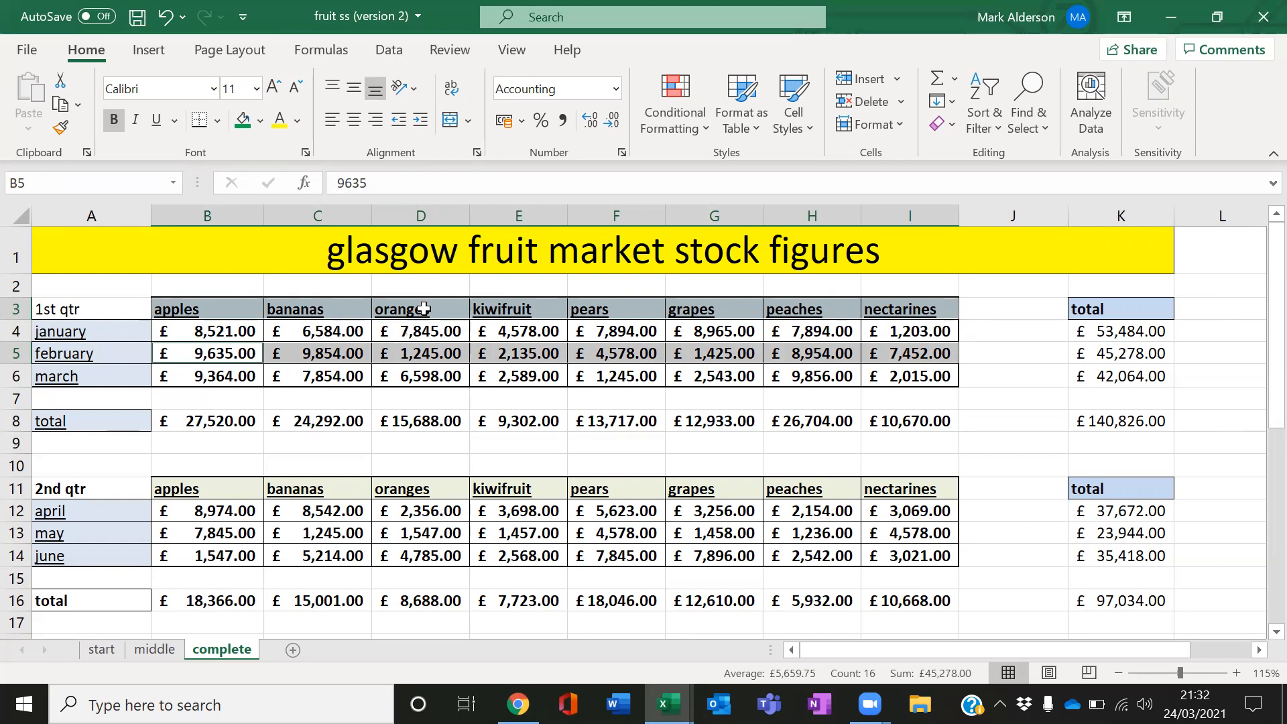
pyautogui.click(149, 51)
pyautogui.click(537, 80)
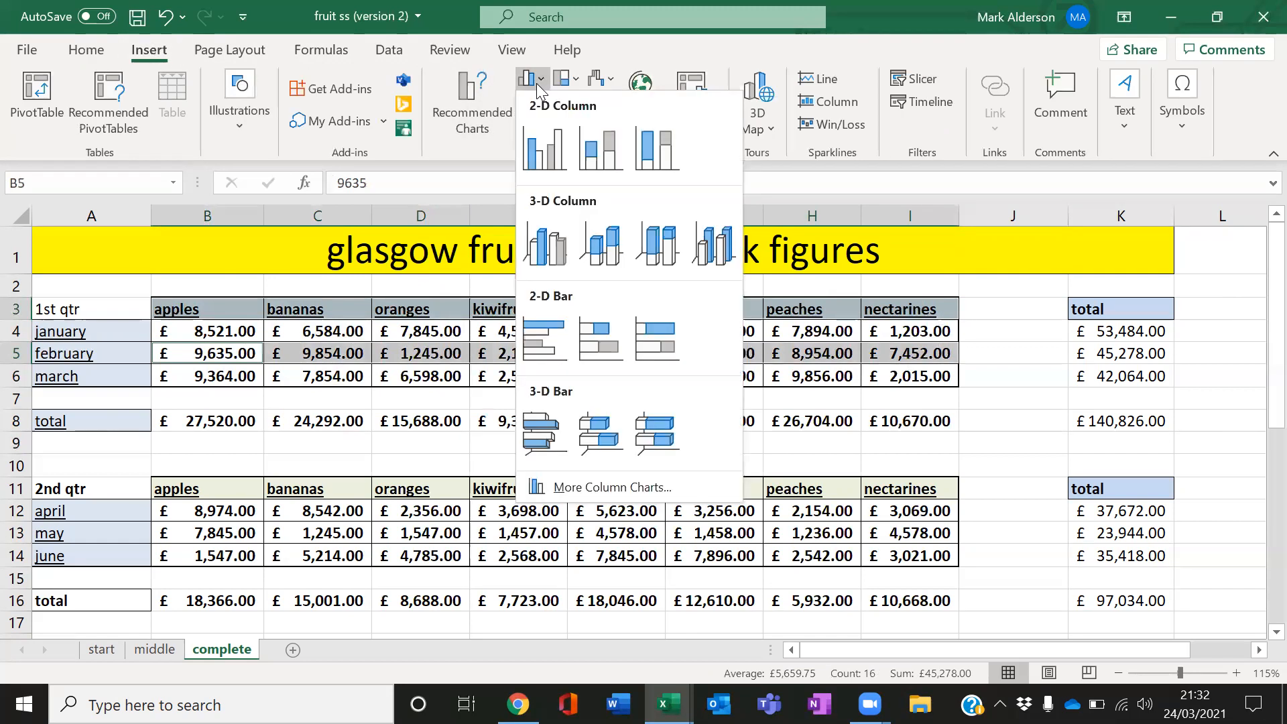
pyautogui.click(541, 137)
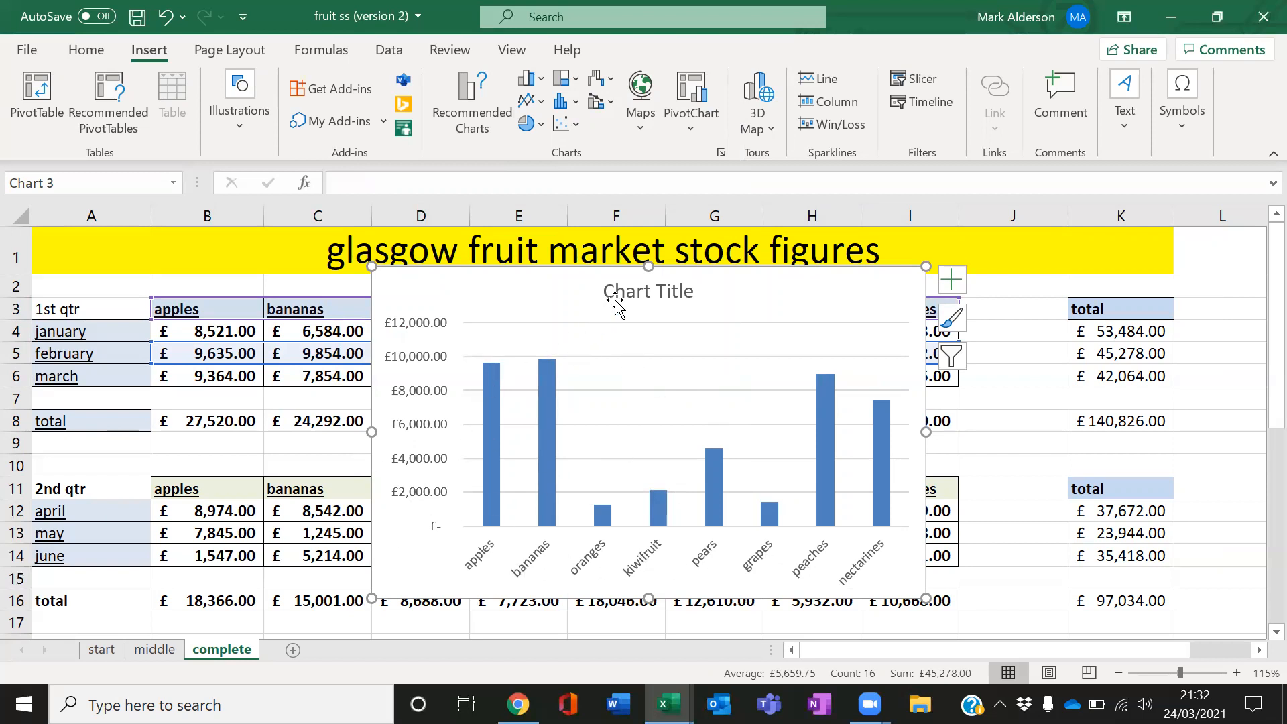
# Retitle the chart as "fruit sales for february"
pyautogui.click(657, 292)
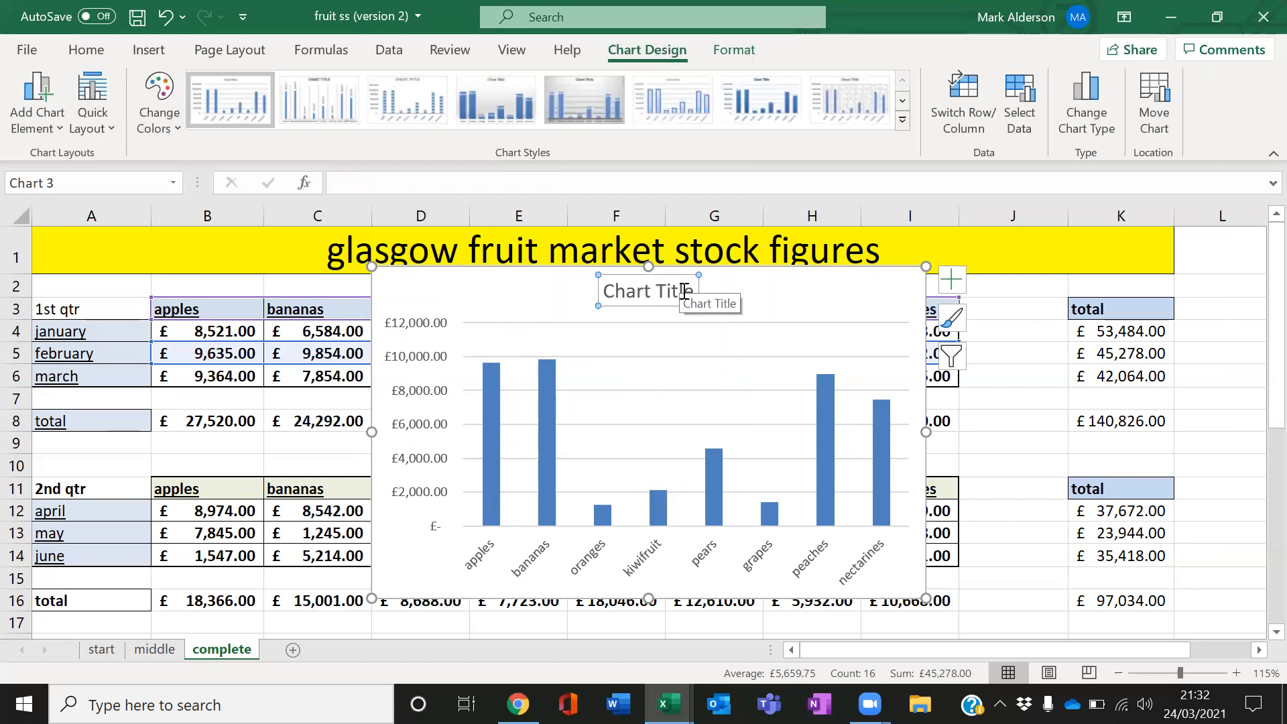
pyautogui.moveTo(692, 290); pyautogui.dragTo(652, 292)
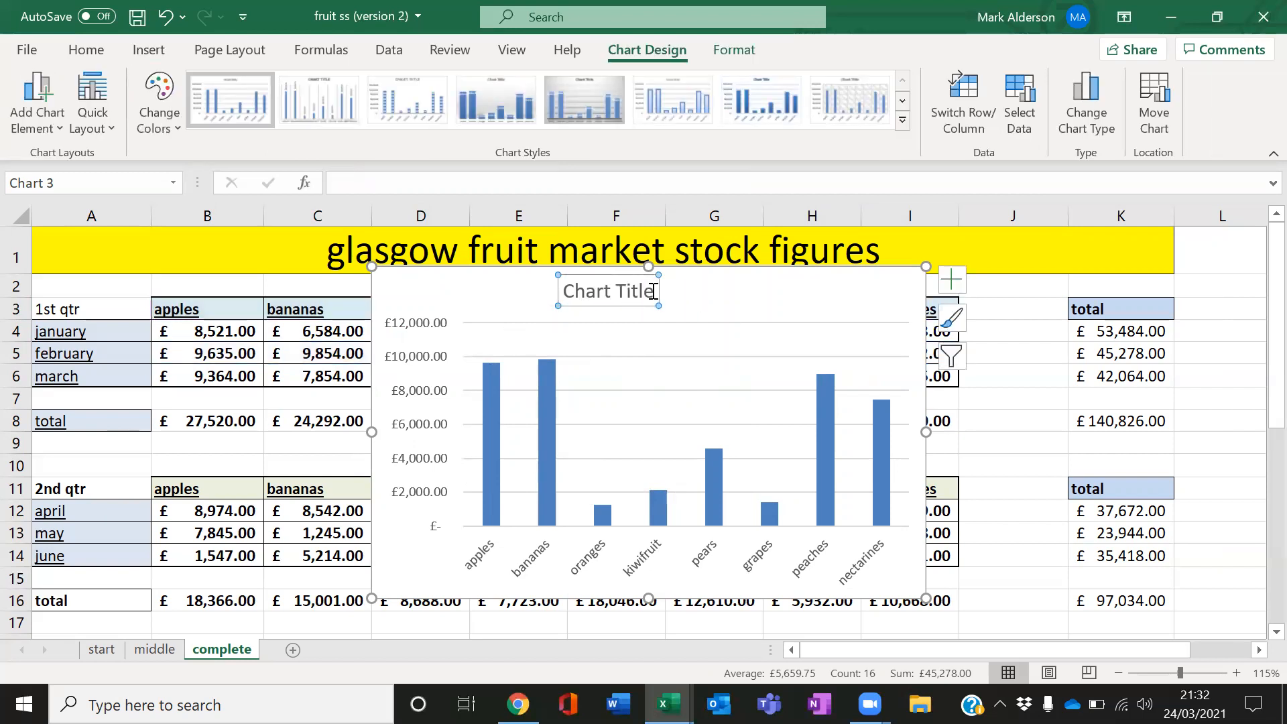
pyautogui.tripleClick(577, 302)
pyautogui.write('f')
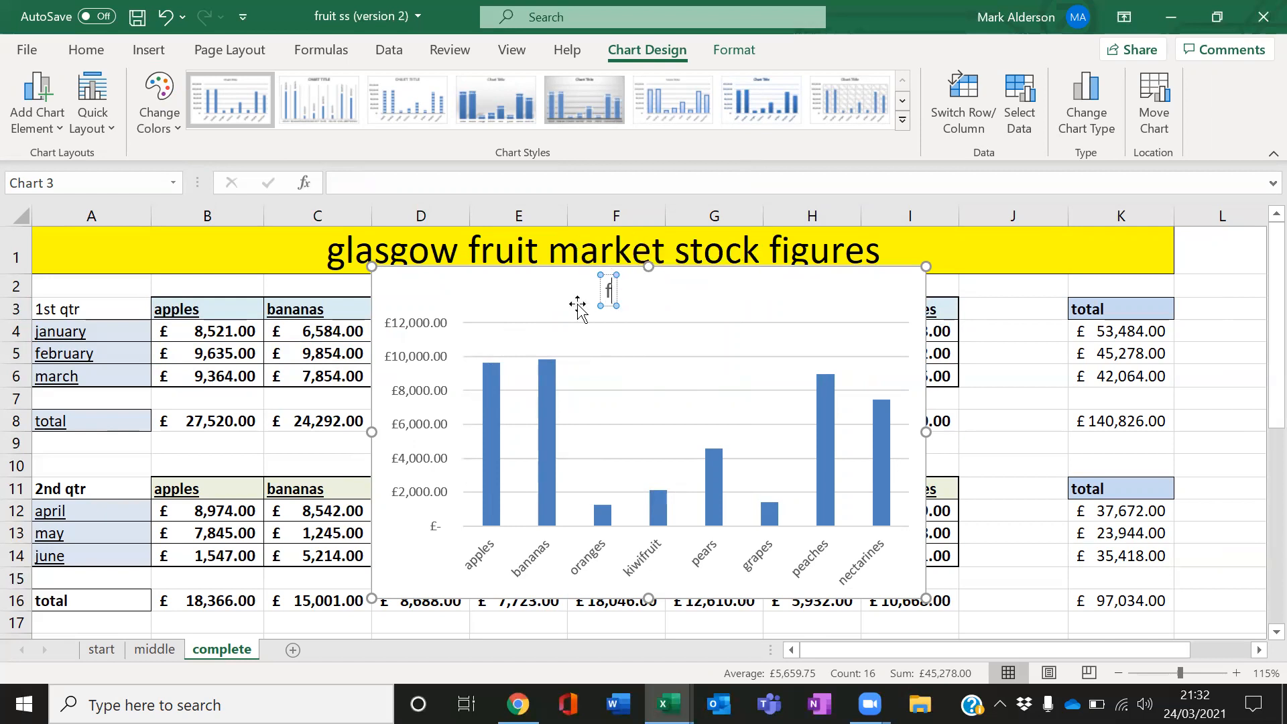
pyautogui.write('ruit sales')
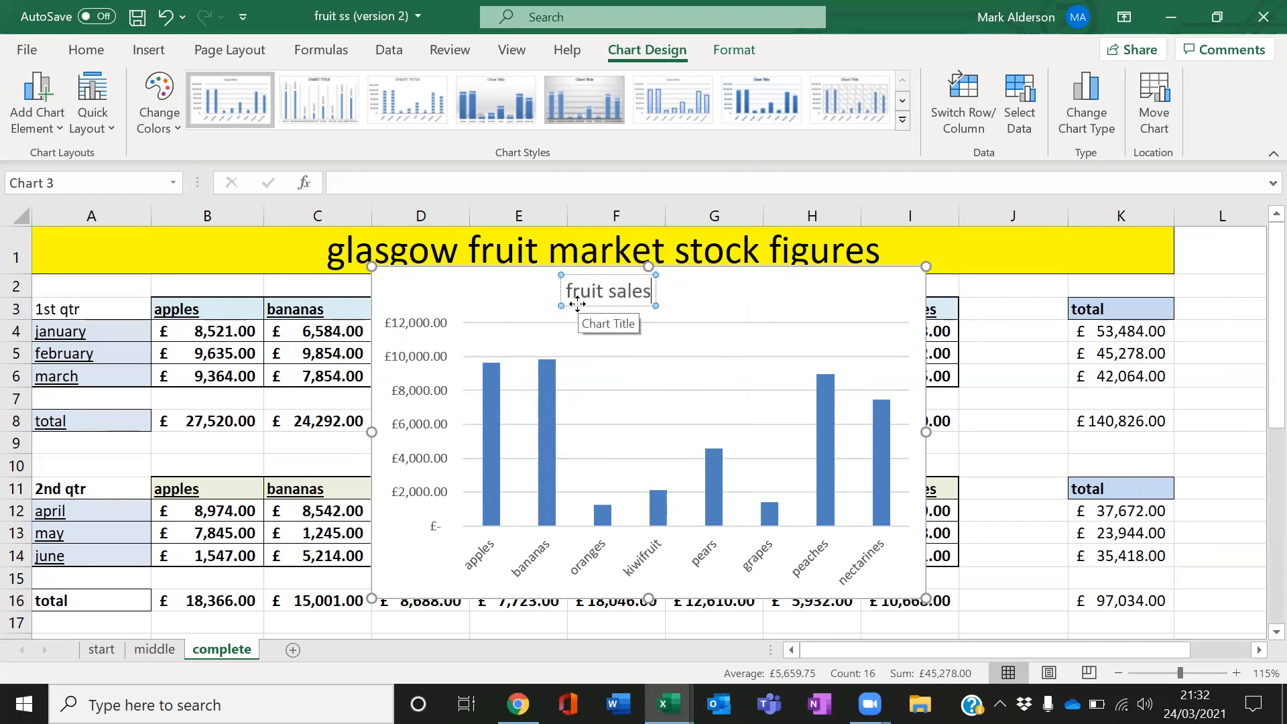
pyautogui.write(' for february')
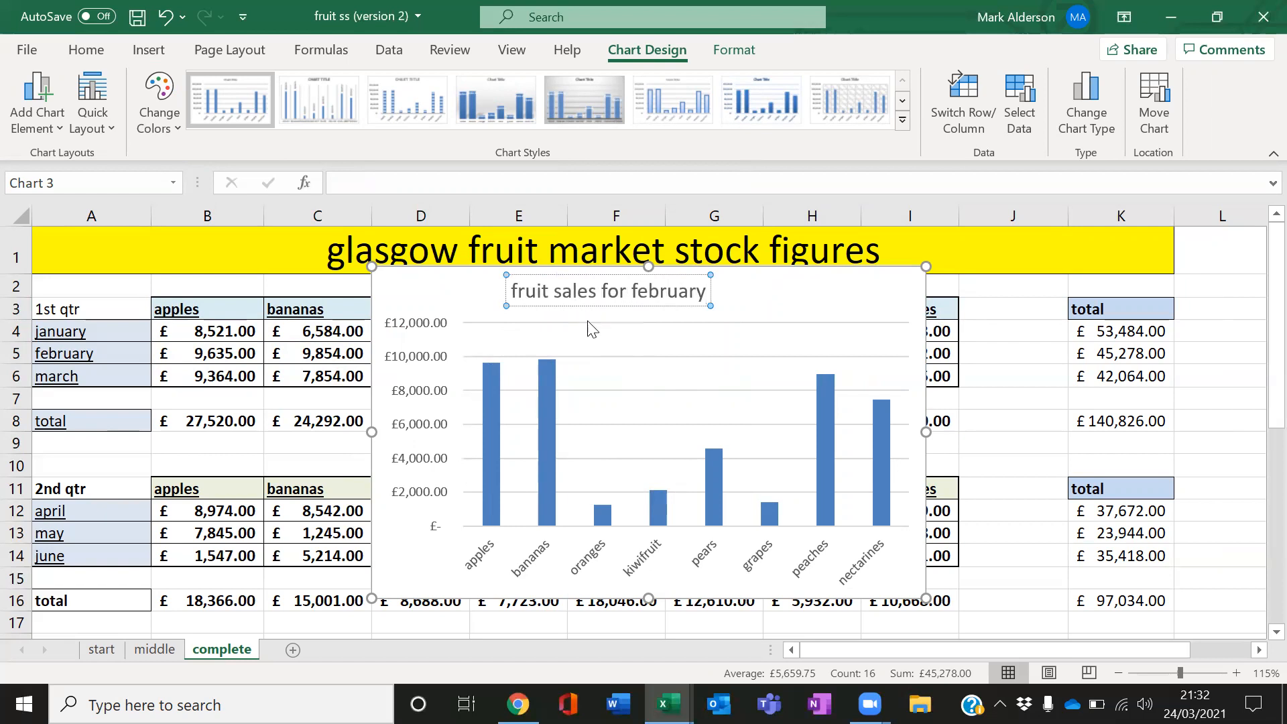
# Enlarge the chart by extending its corner up and to the right
pyautogui.click(642, 375)
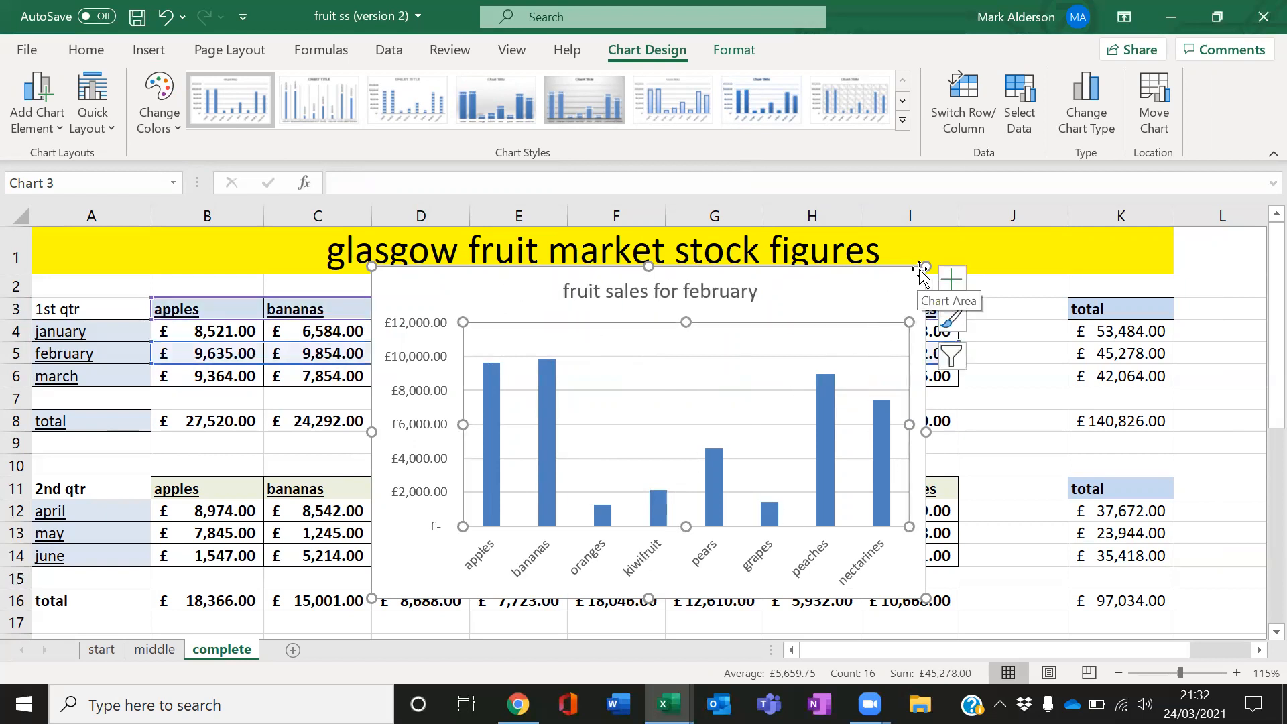
pyautogui.moveTo(926, 267); pyautogui.dragTo(1095, 130)
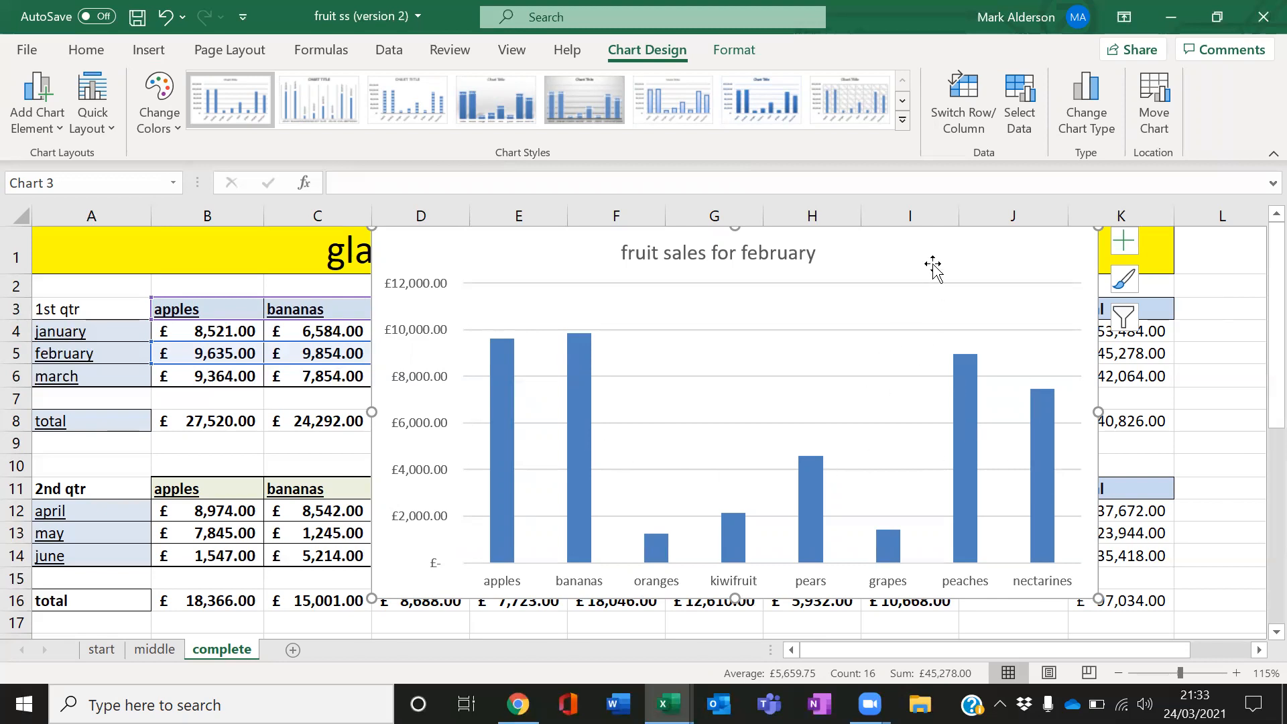
# Add axis titles to the chart through its chart elements options
pyautogui.click(1126, 241)
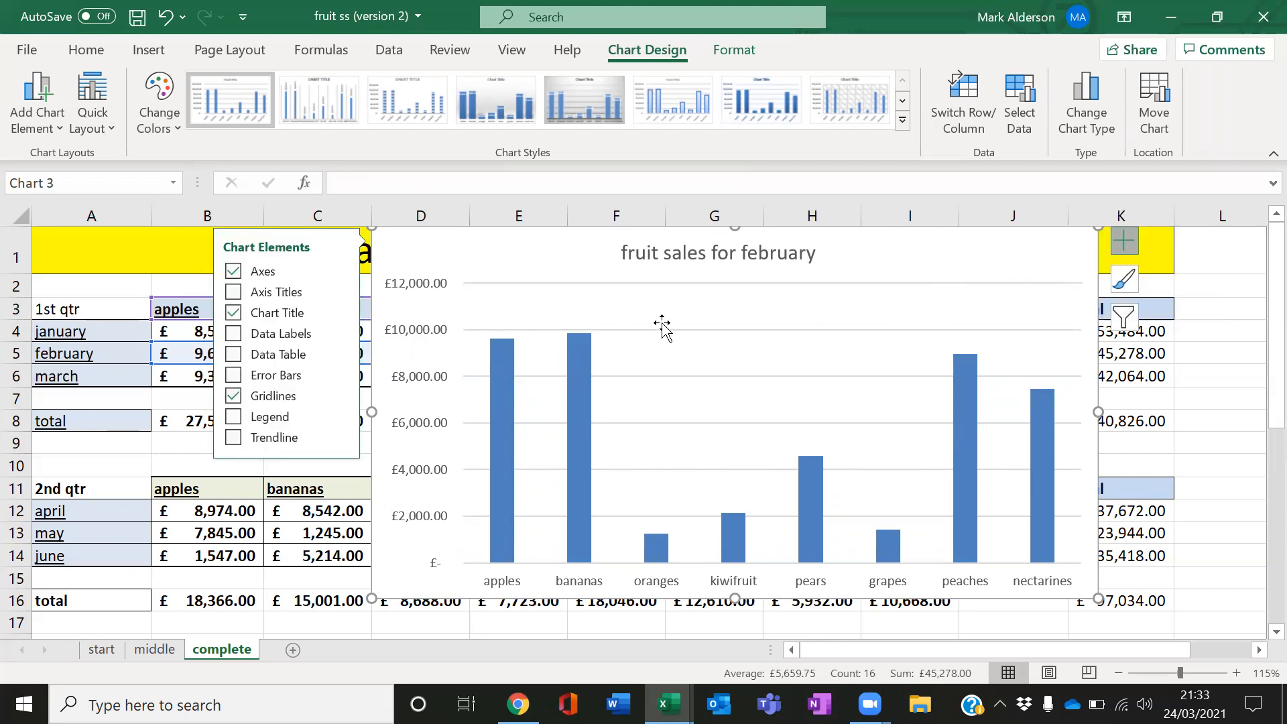
pyautogui.click(292, 294)
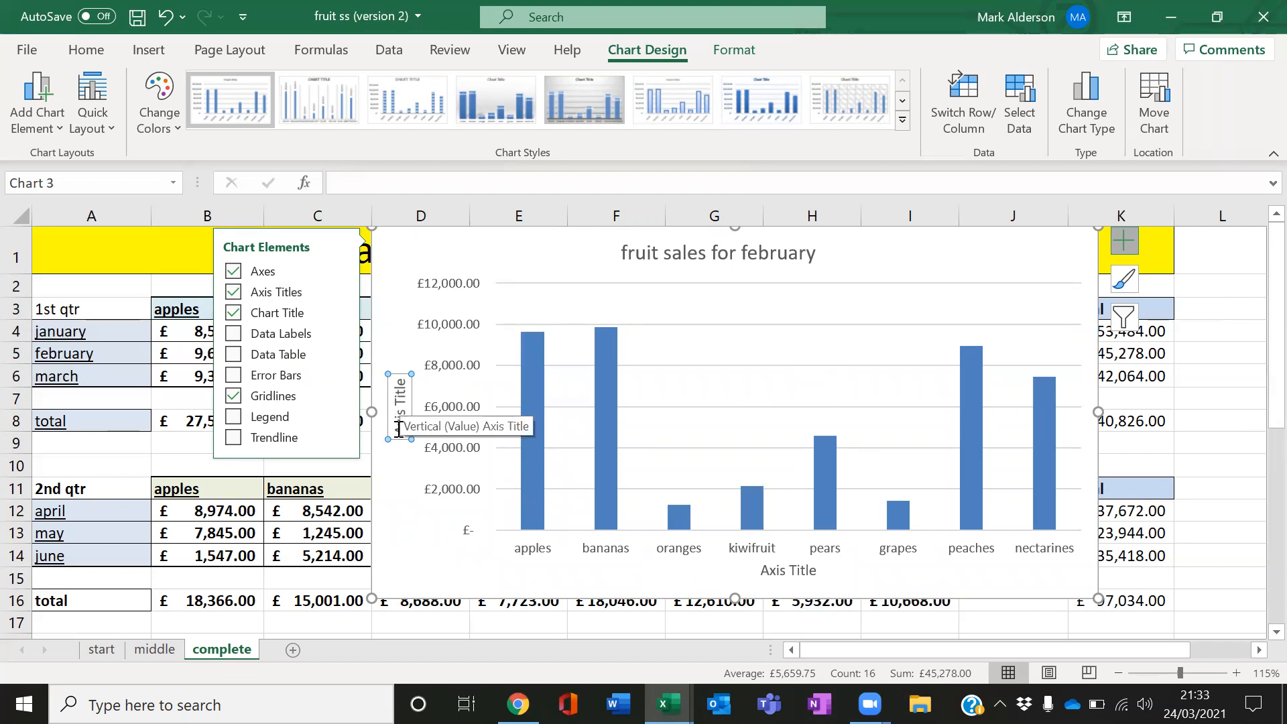
pyautogui.click(401, 471)
pyautogui.click(661, 306)
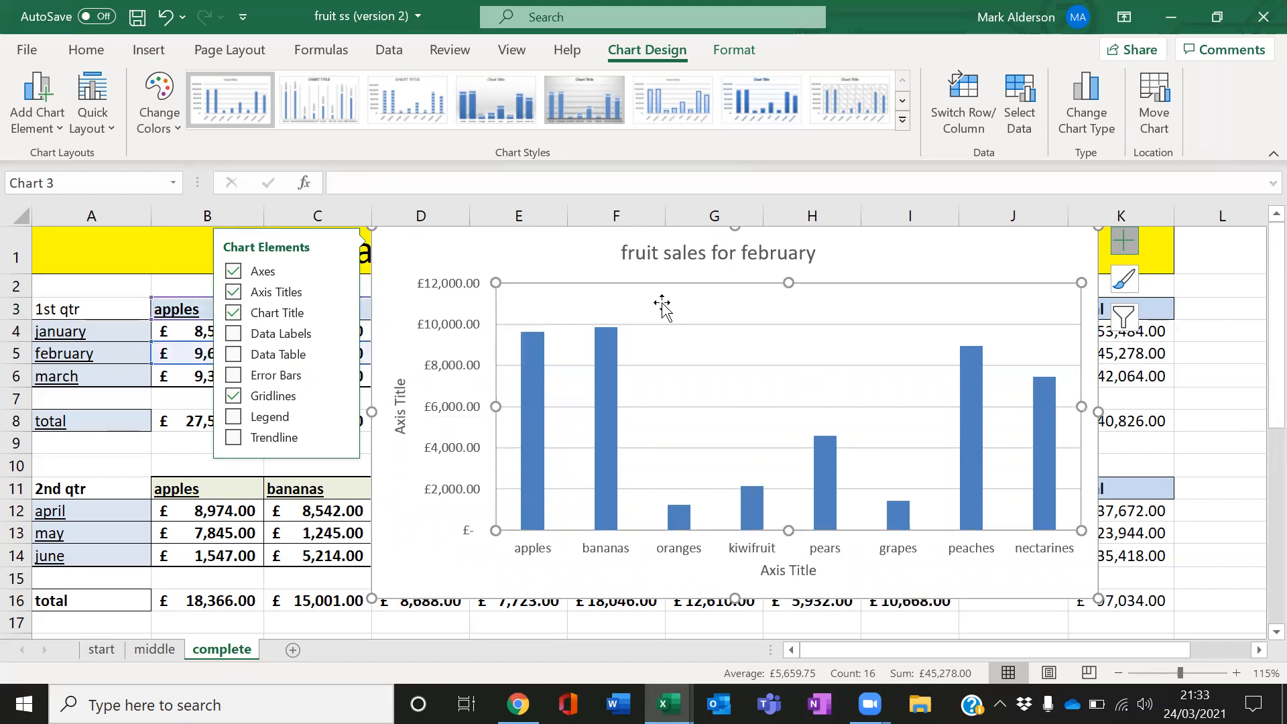
pyautogui.click(1127, 243)
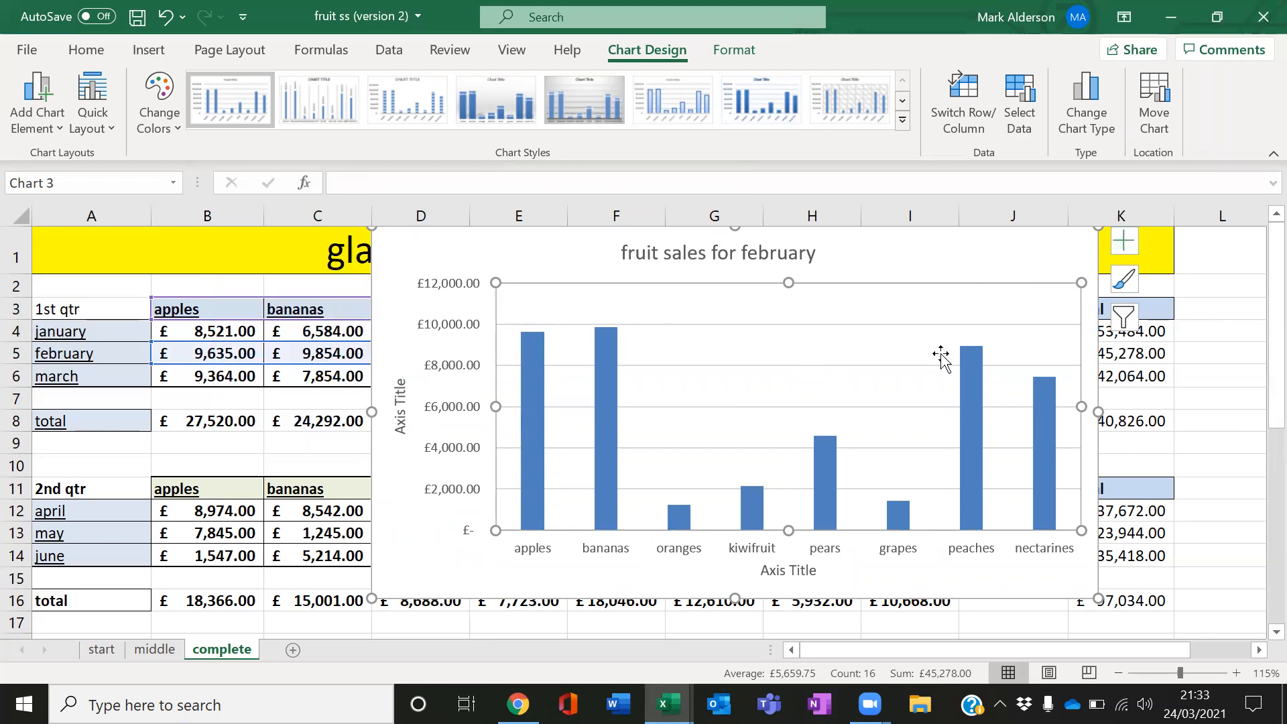
# Rename the horizontal axis title "fruit sold"
pyautogui.click(804, 572)
pyautogui.moveTo(814, 572); pyautogui.dragTo(756, 573)
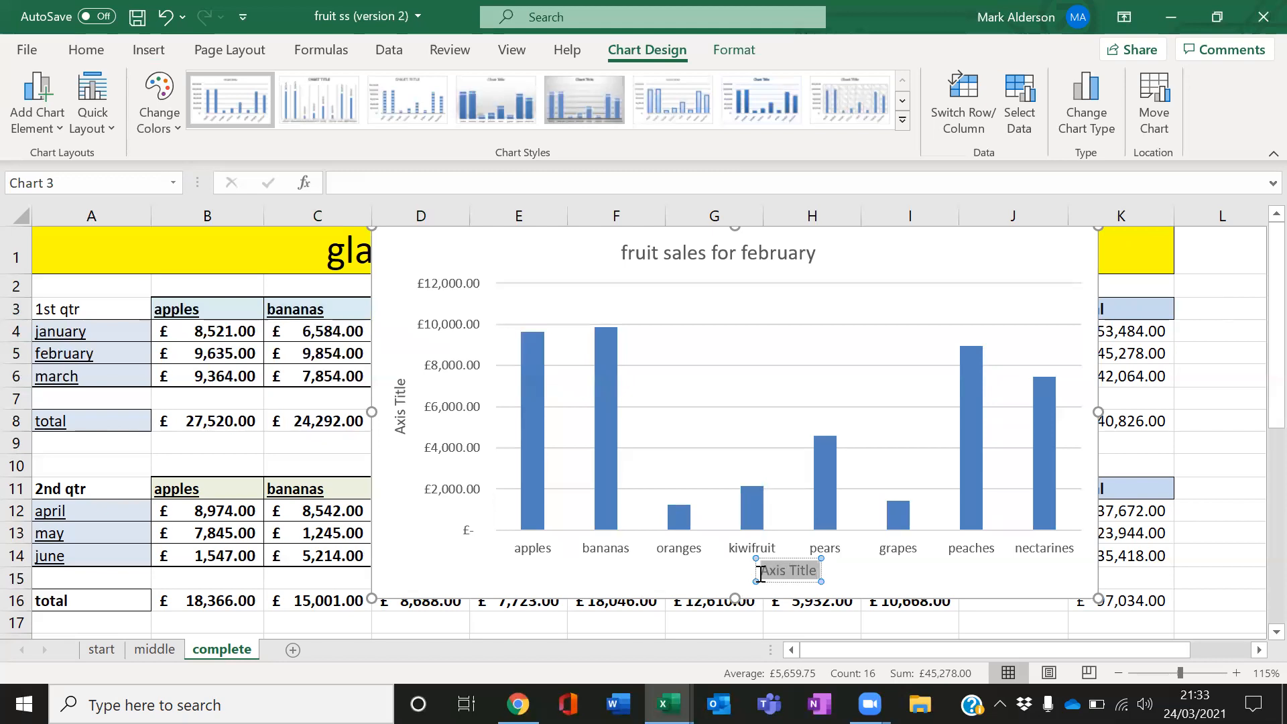
pyautogui.write('fruit sold')
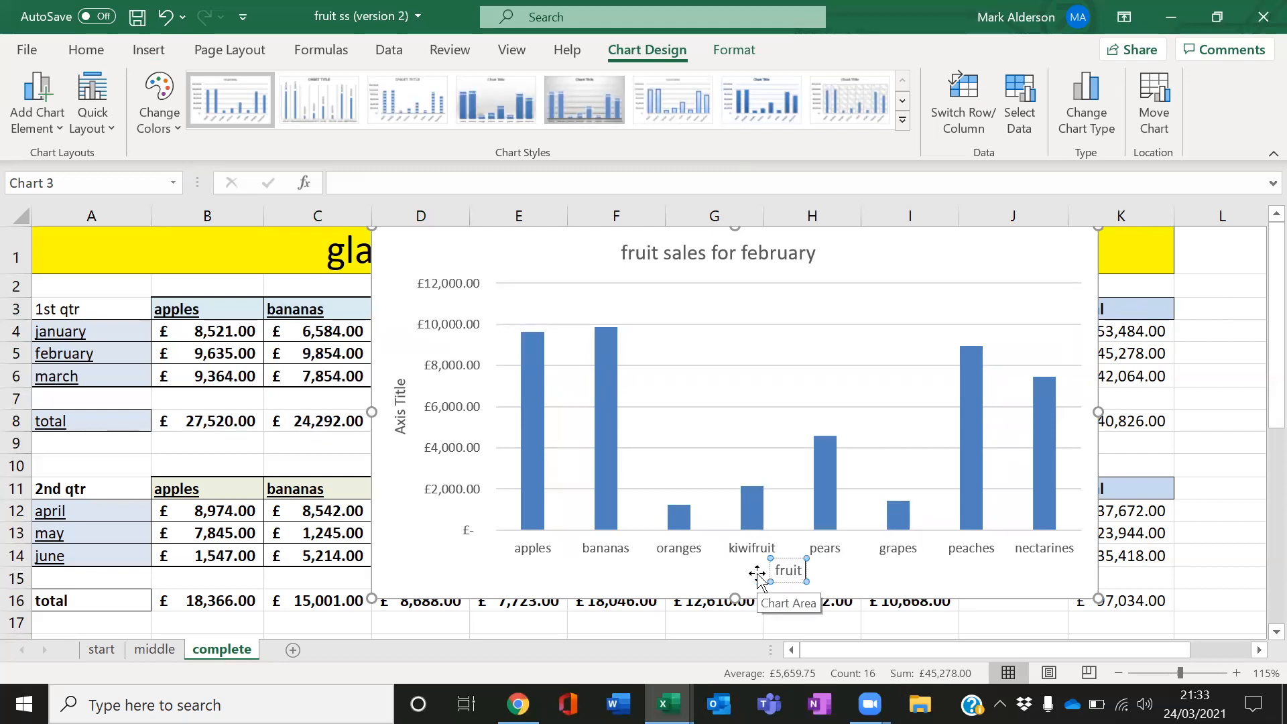
# Rename the vertical axis title "february sales" and close the format pane
pyautogui.doubleClick(403, 420)
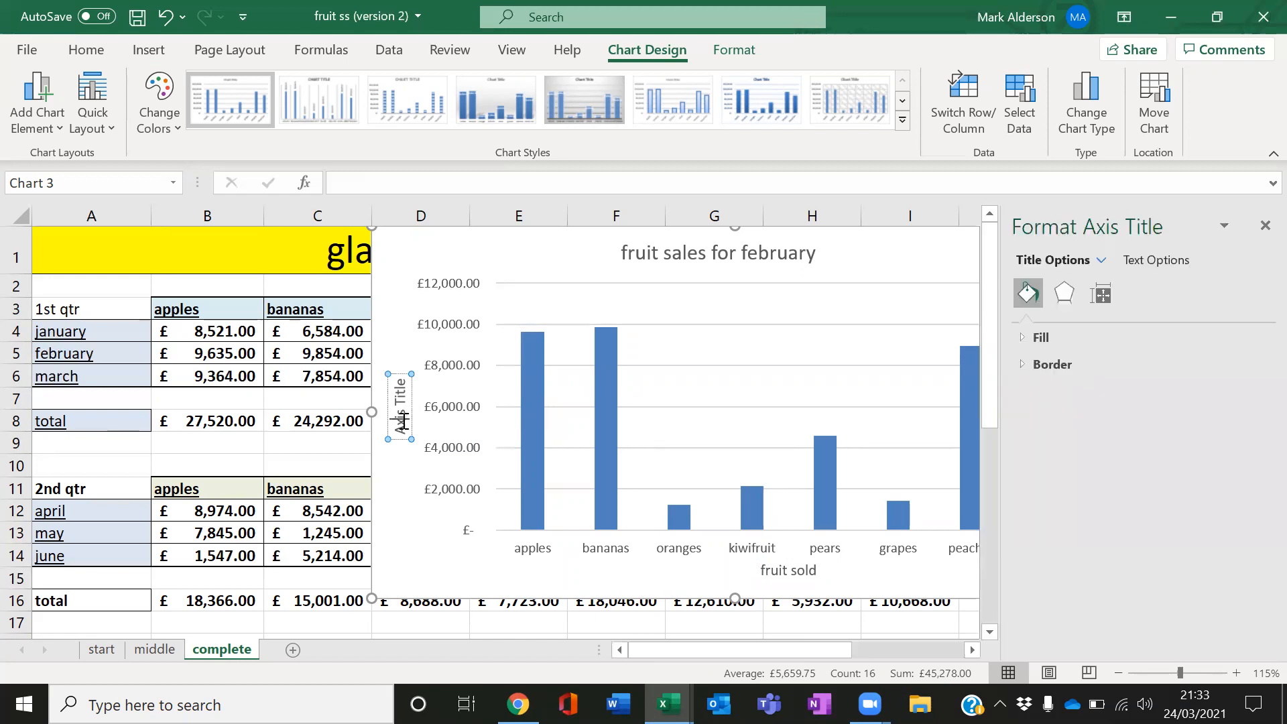
pyautogui.doubleClick(403, 421)
pyautogui.press('Delete')
pyautogui.press('Delete')
pyautogui.press('Delete')
pyautogui.press('Delete')
pyautogui.press('Delete')
pyautogui.press('Delete')
pyautogui.press('Delete')
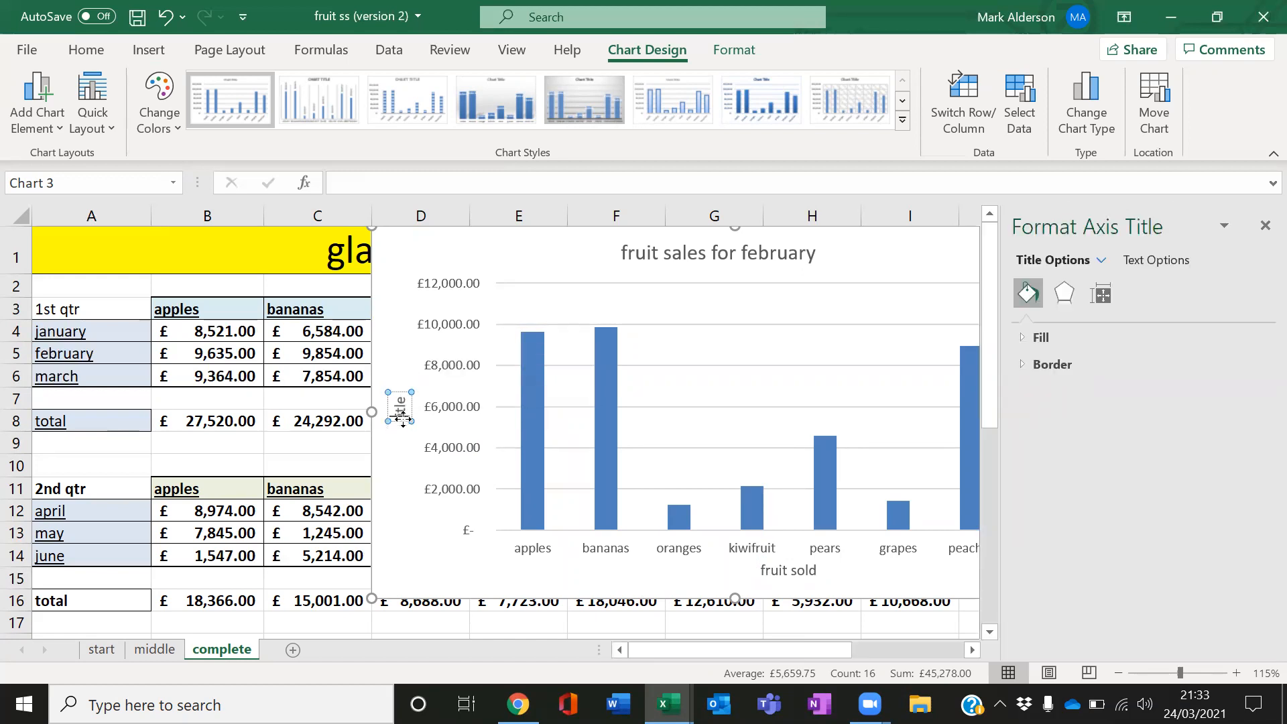
pyautogui.write('february sales')
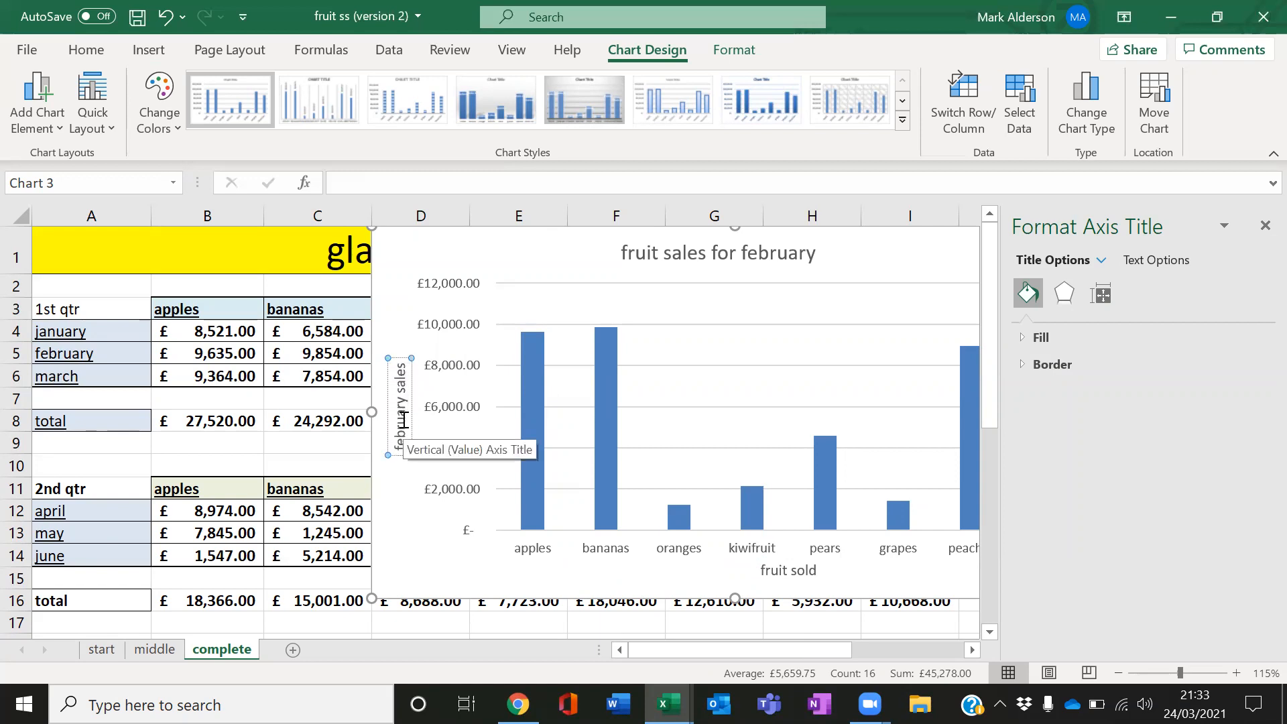
pyautogui.click(396, 533)
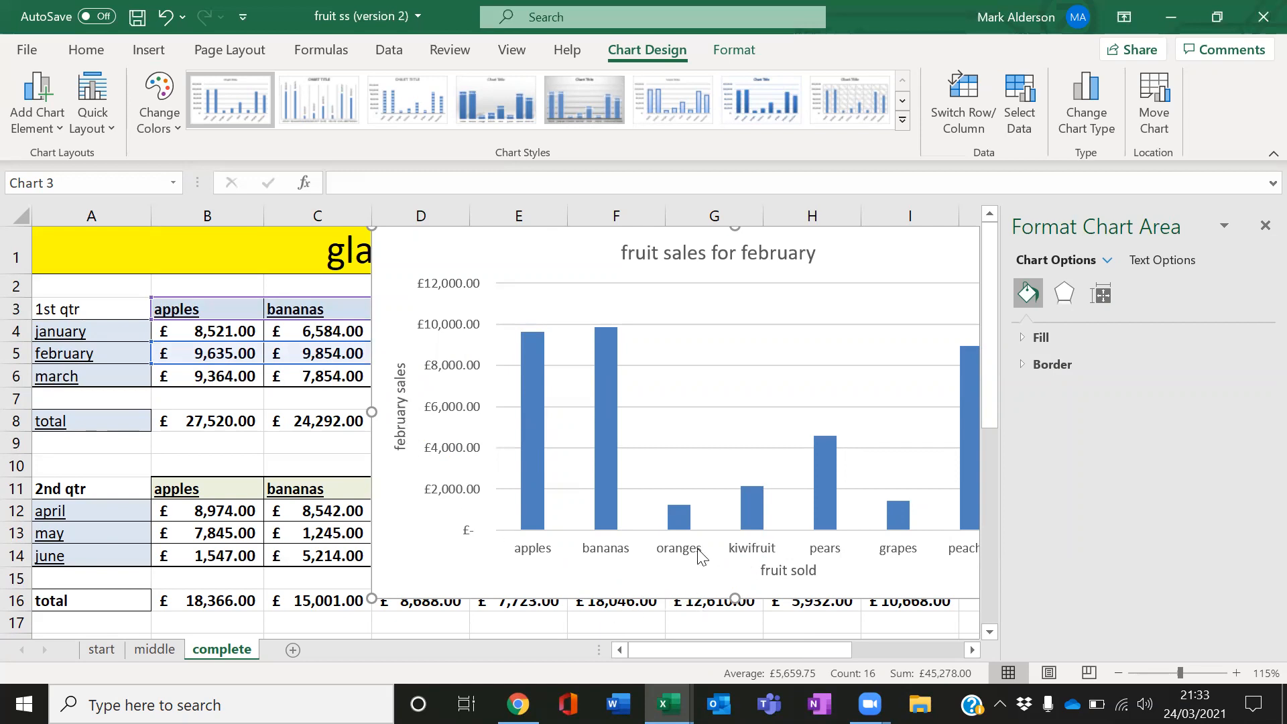
pyautogui.click(1264, 227)
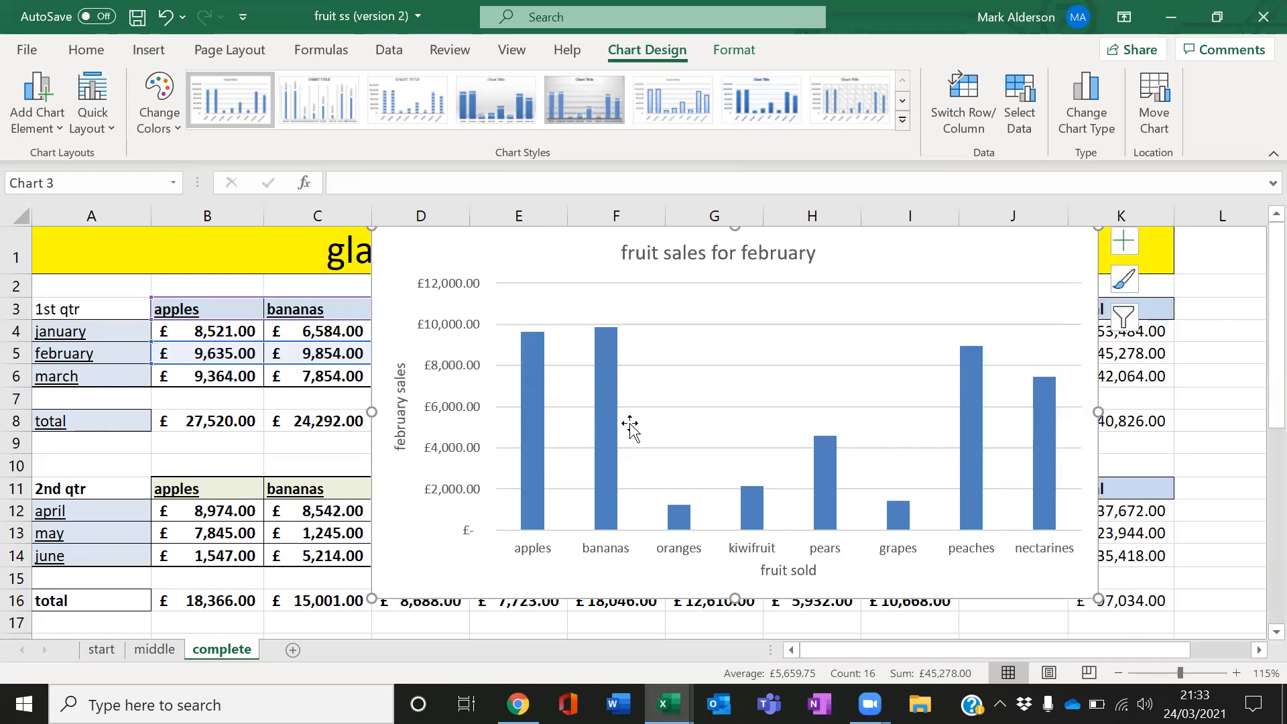
# Inspect the shortcut menu options for the chart area, gridlines, vertical axis and plot area
pyautogui.moveTo(917, 259); pyautogui.dragTo(842, 281)
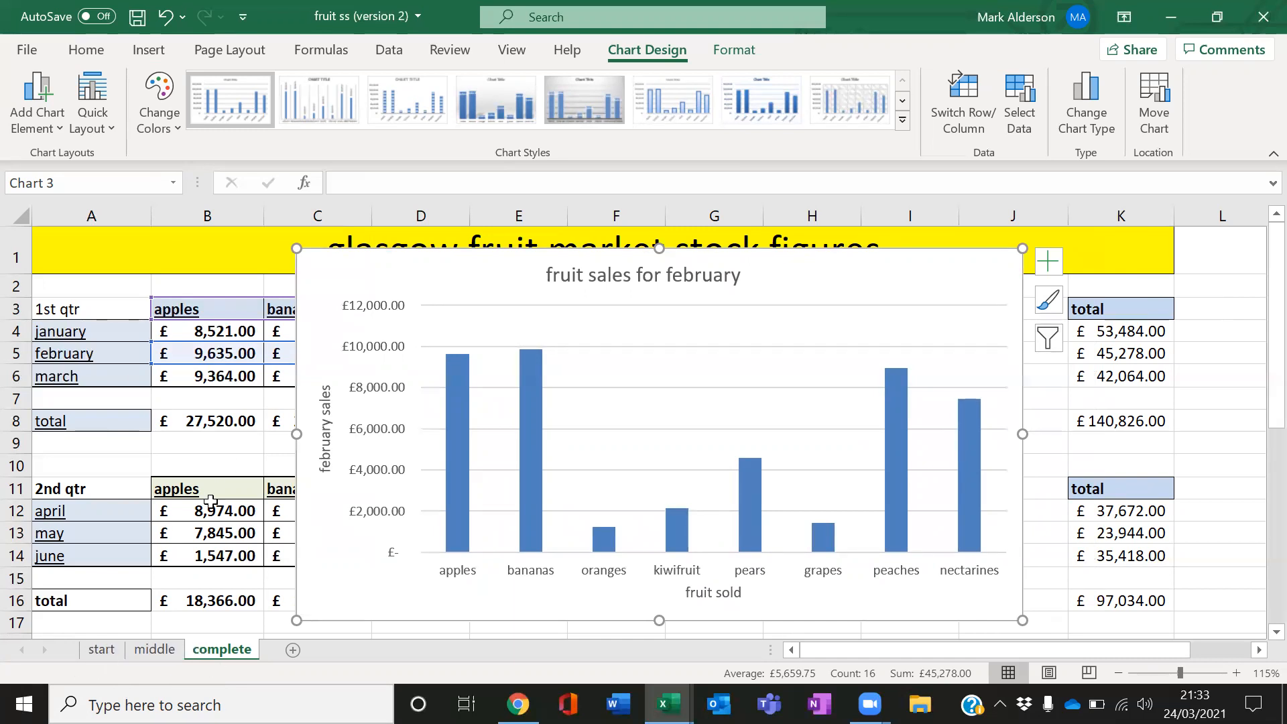
pyautogui.rightClick(880, 281)
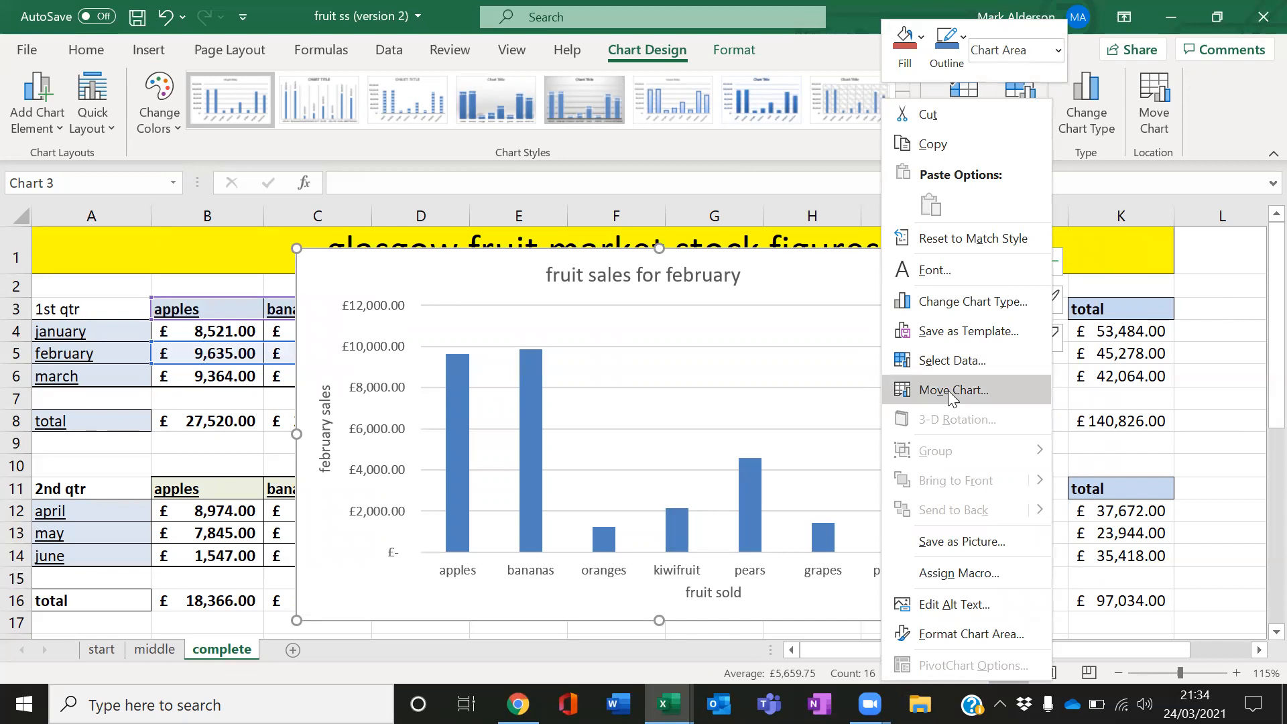
pyautogui.click(806, 372)
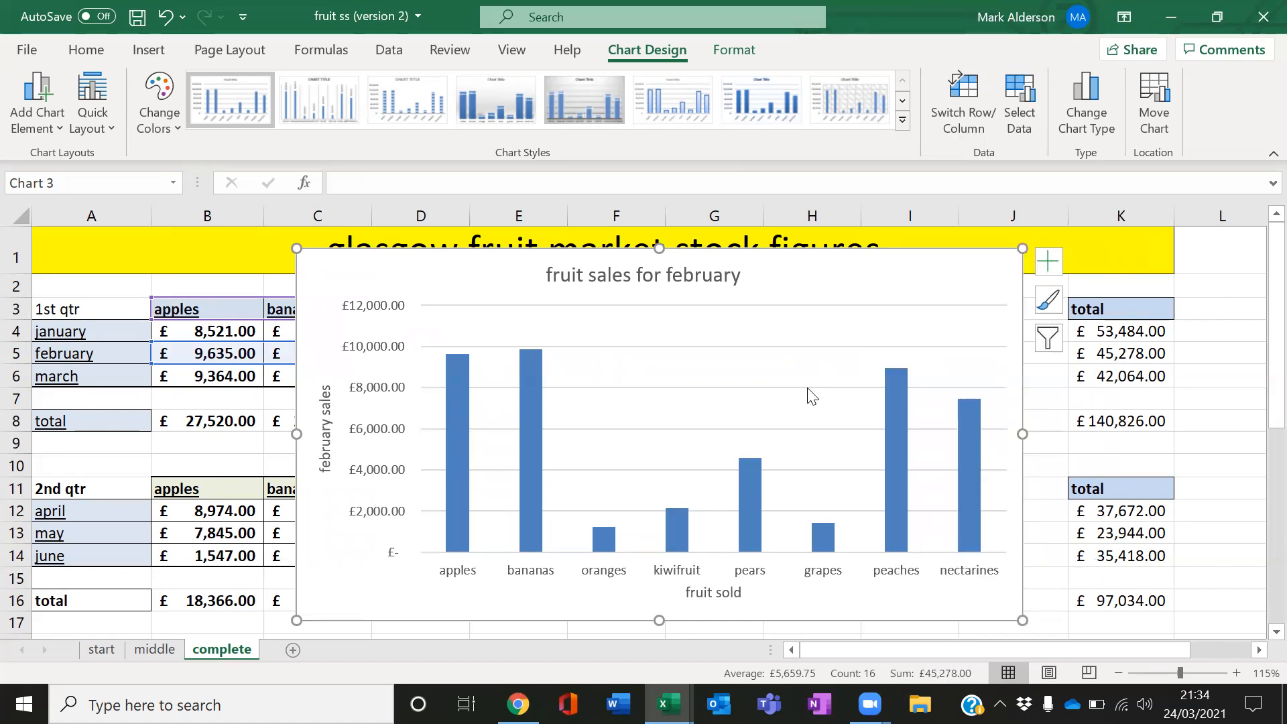
pyautogui.rightClick(807, 387)
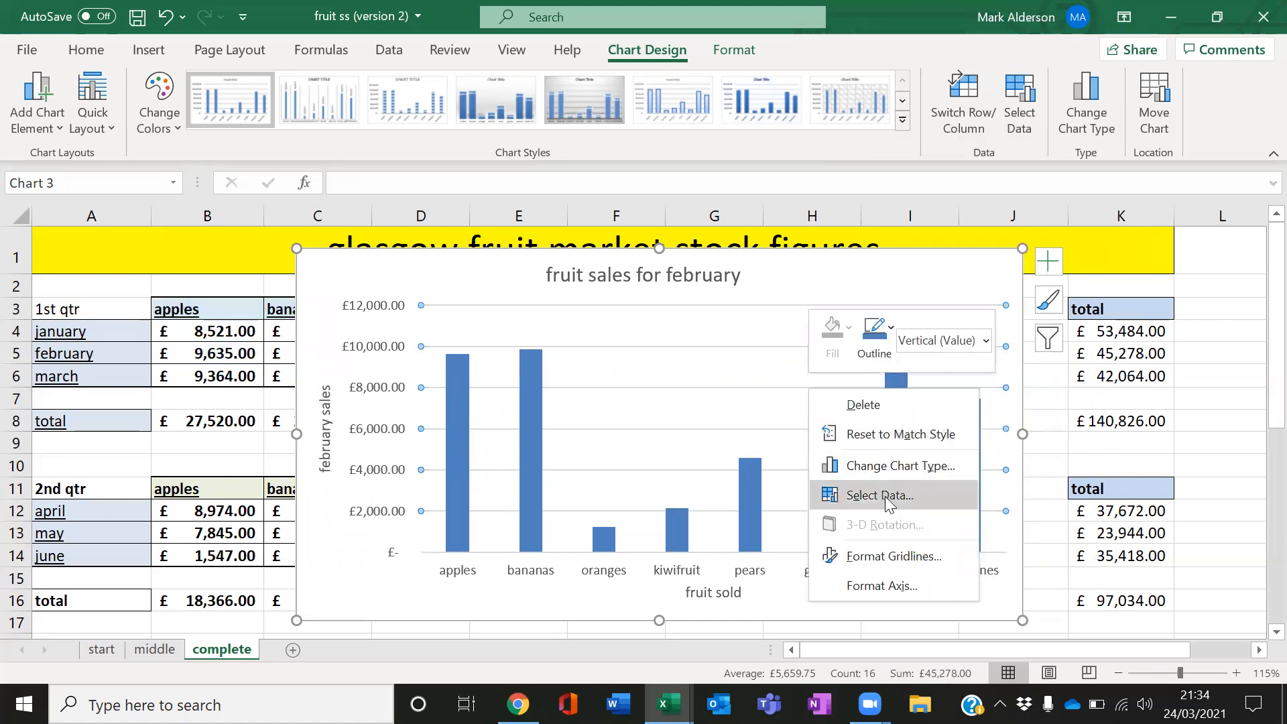
pyautogui.rightClick(385, 520)
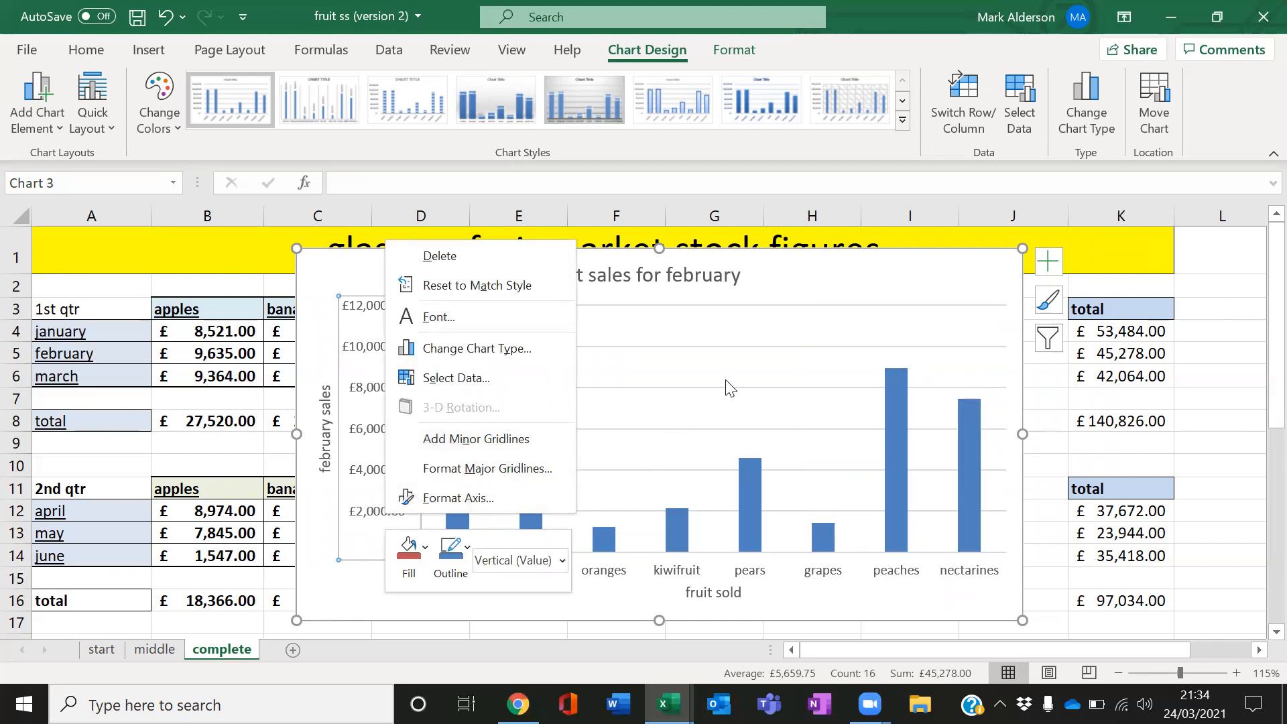
pyautogui.click(863, 287)
pyautogui.click(870, 322)
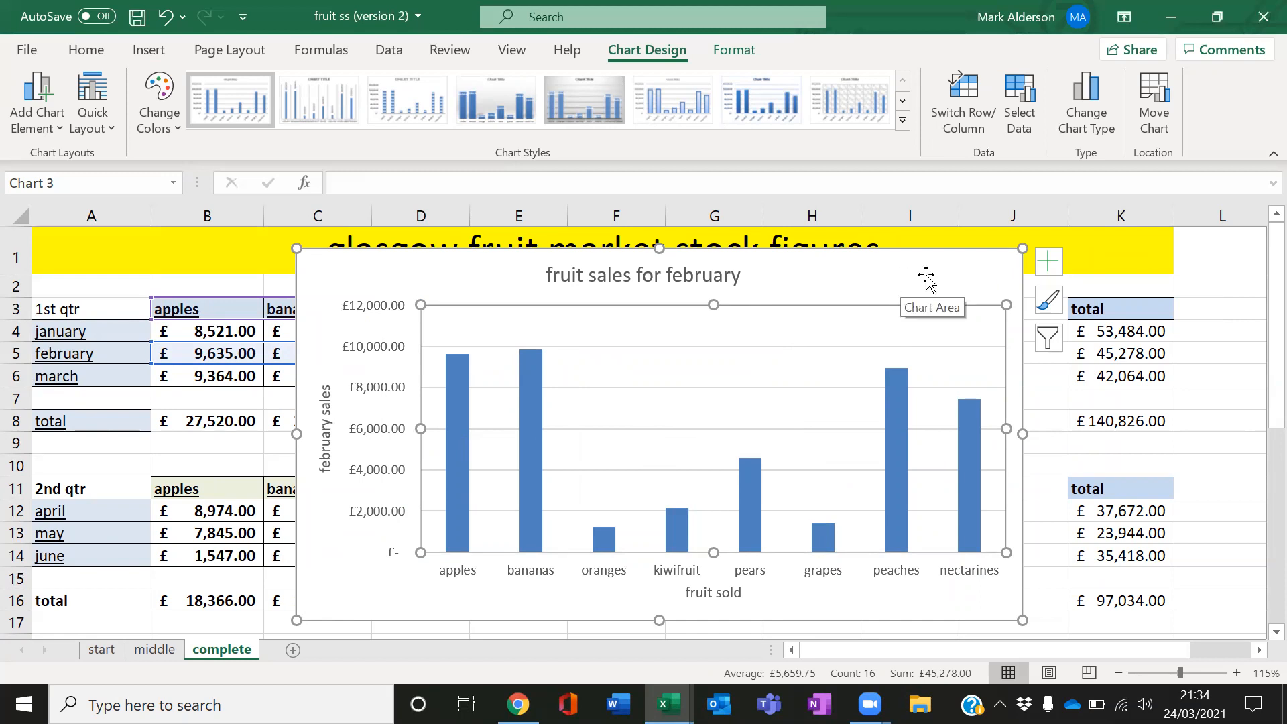
pyautogui.rightClick(853, 340)
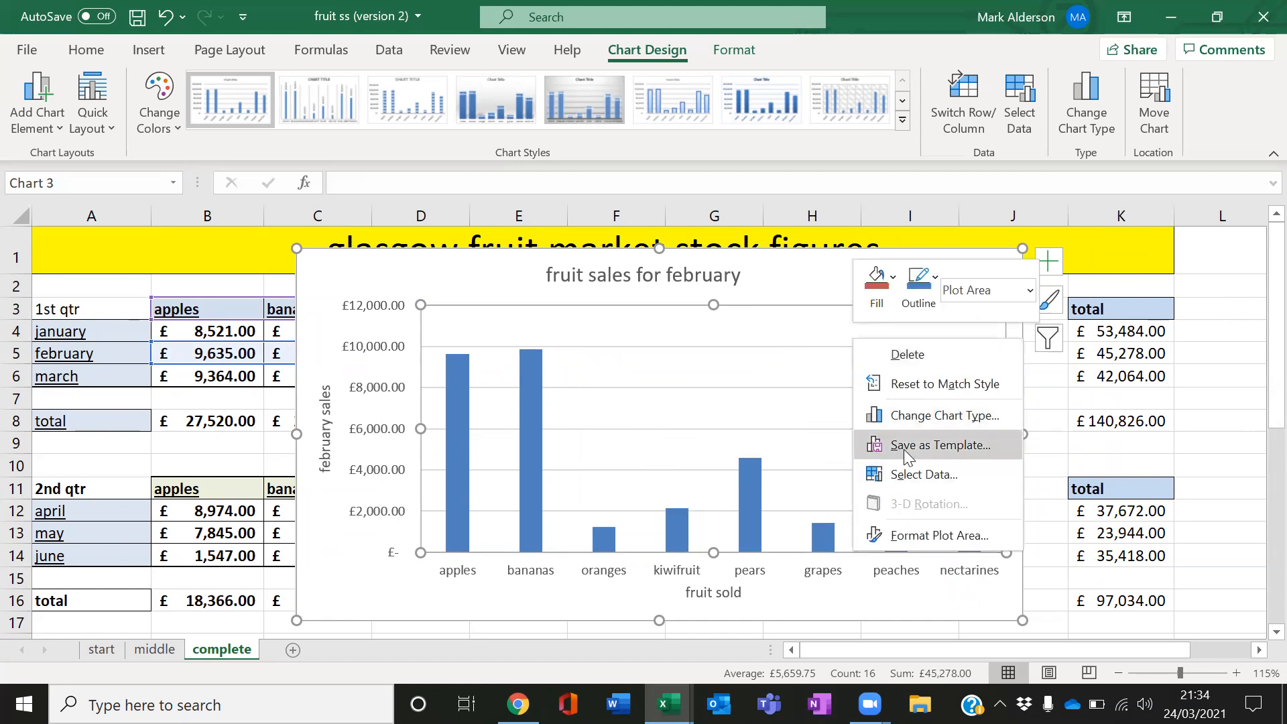
pyautogui.click(822, 280)
# Move the chart to a new sheet named "fruit sales february"
pyautogui.rightClick(822, 281)
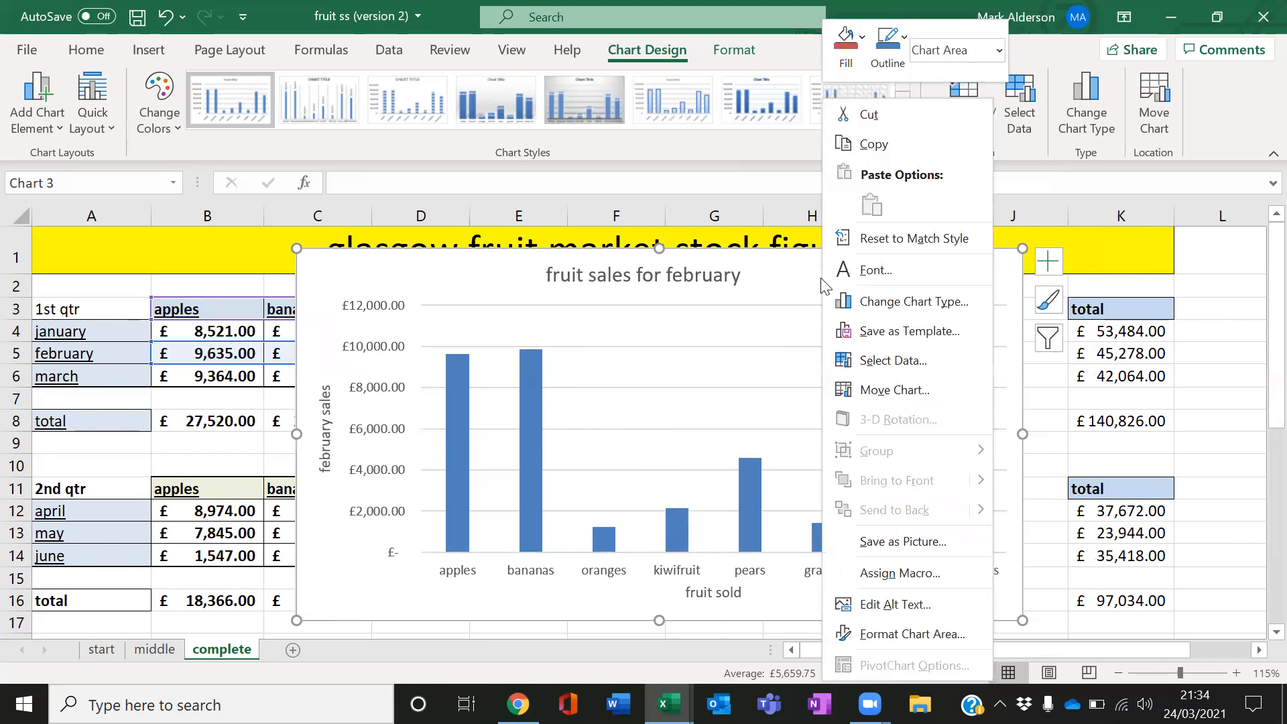
pyautogui.click(889, 390)
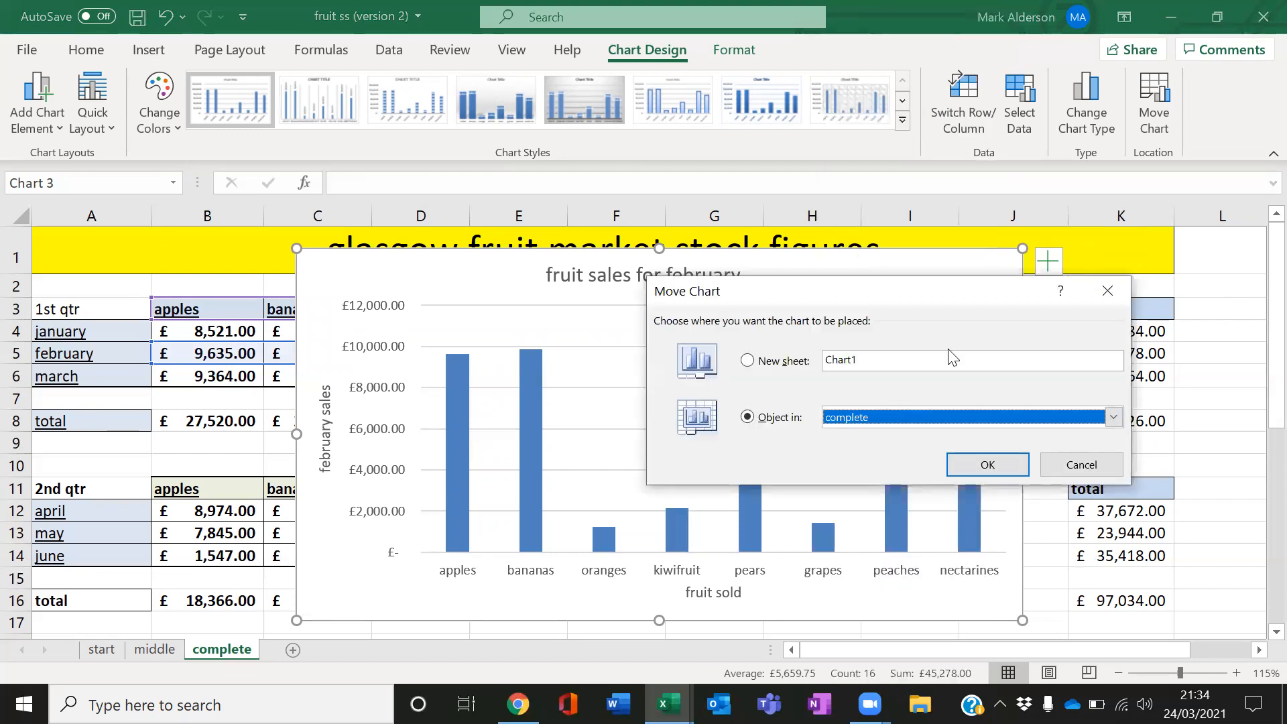
pyautogui.moveTo(942, 291); pyautogui.dragTo(824, 258)
pyautogui.click(654, 324)
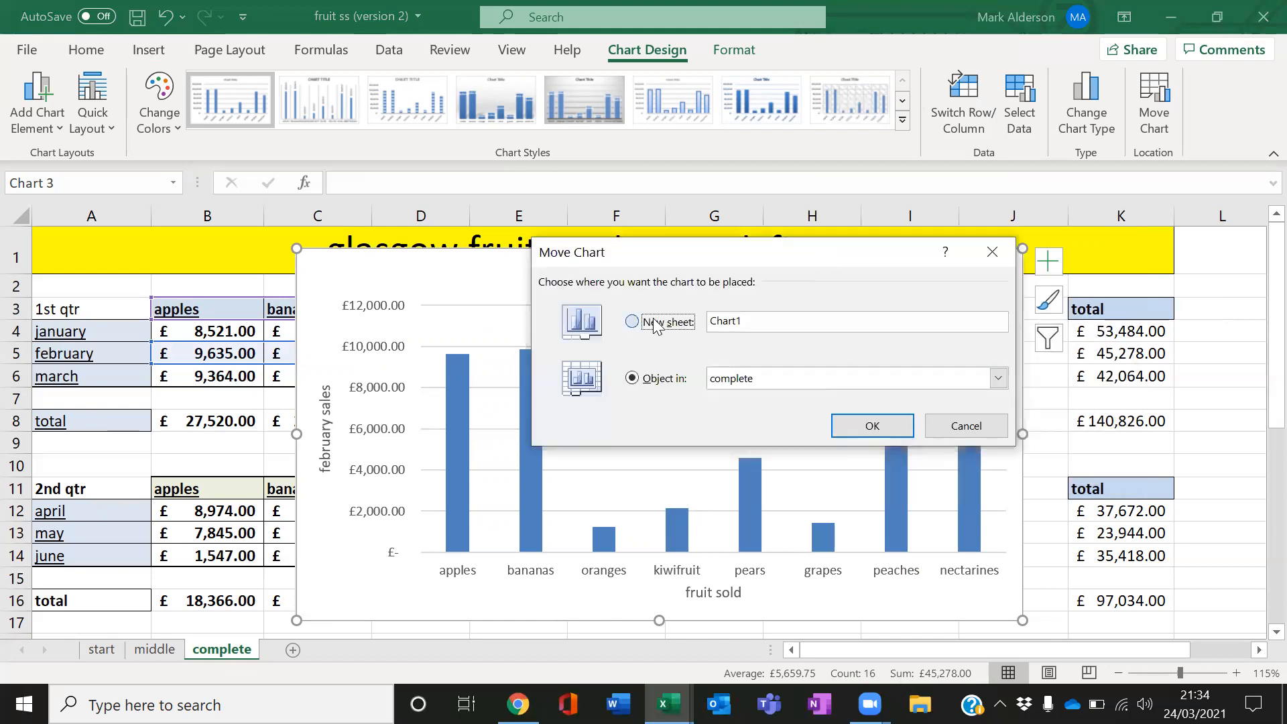
pyautogui.click(710, 331)
pyautogui.moveTo(751, 323); pyautogui.dragTo(710, 322)
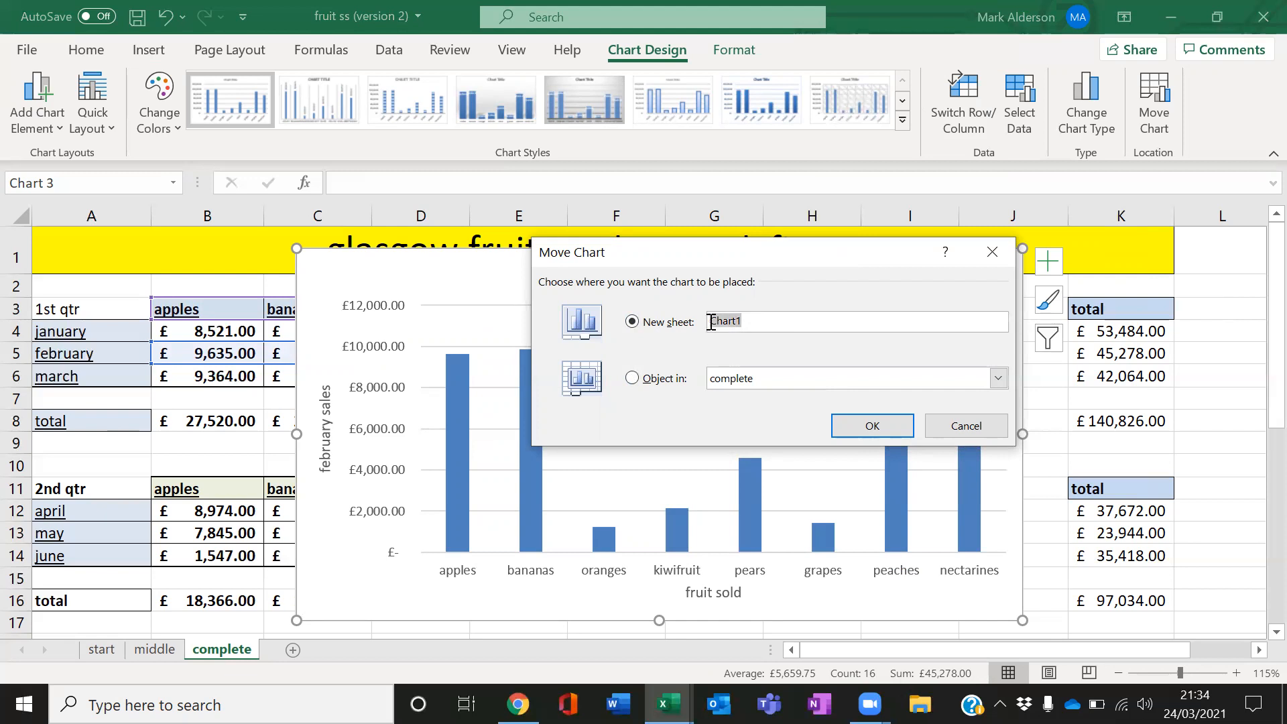
pyautogui.write('column chart fruit sales februa')
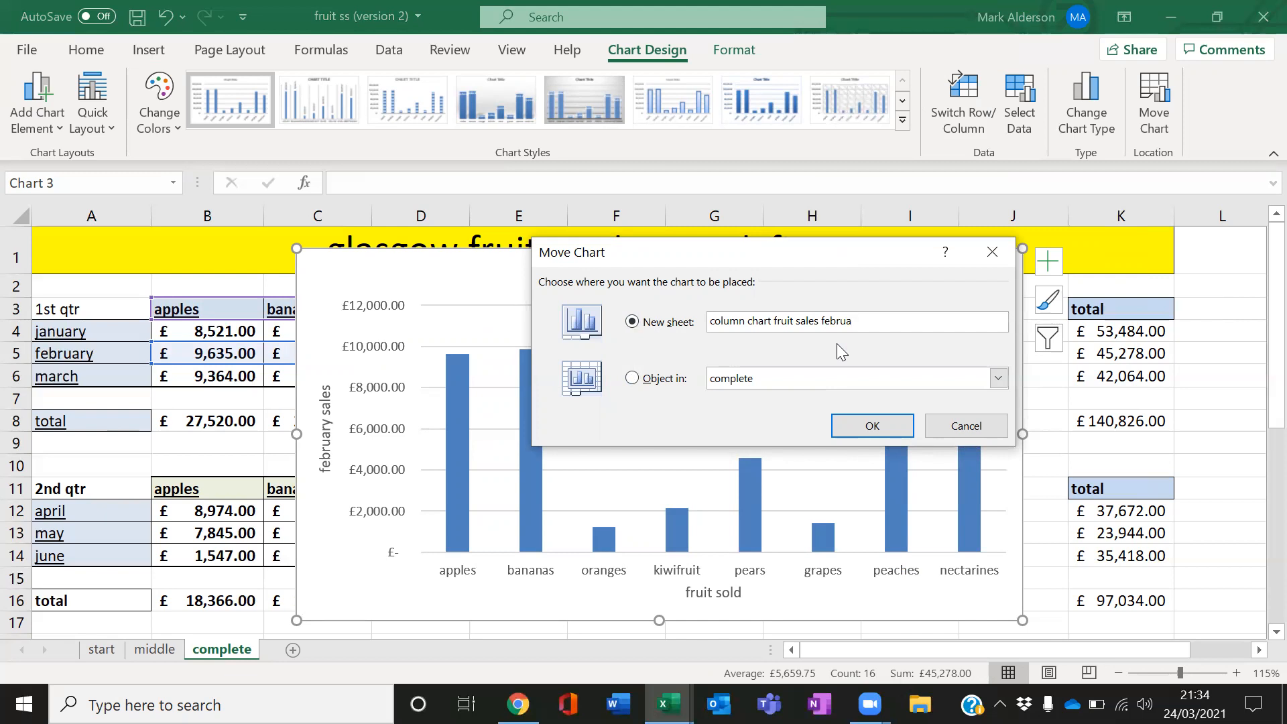
pyautogui.press('BackSpace')
pyautogui.press('BackSpace')
pyautogui.press('BackSpace')
pyautogui.press('BackSpace')
pyautogui.press('BackSpace')
pyautogui.press('BackSpace')
pyautogui.press('BackSpace')
pyautogui.press('BackSpace')
pyautogui.press('BackSpace')
pyautogui.press('BackSpace')
pyautogui.press('BackSpace')
pyautogui.press('BackSpace')
pyautogui.press('BackSpace')
pyautogui.press('BackSpace')
pyautogui.press('BackSpace')
pyautogui.press('BackSpace')
pyautogui.press('BackSpace')
pyautogui.press('BackSpace')
pyautogui.press('BackSpace')
pyautogui.press('BackSpace')
pyautogui.write('fru')
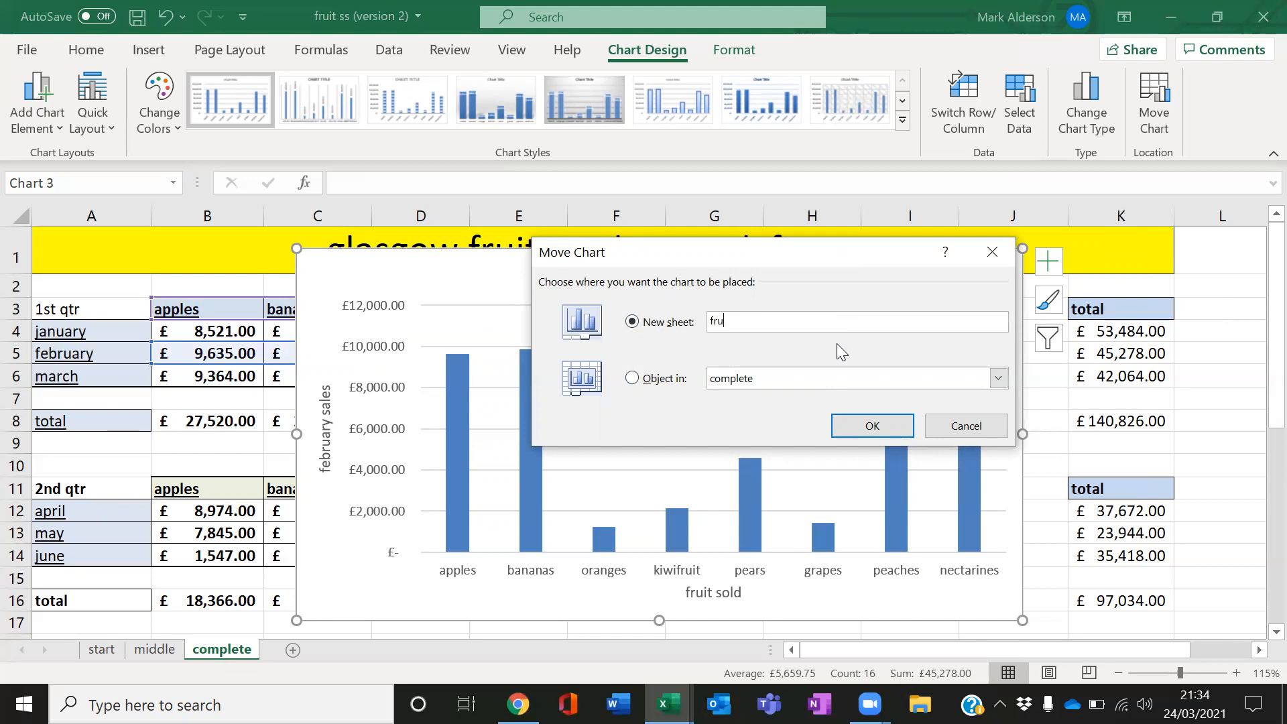
pyautogui.write('it sales february')
pyautogui.click(853, 425)
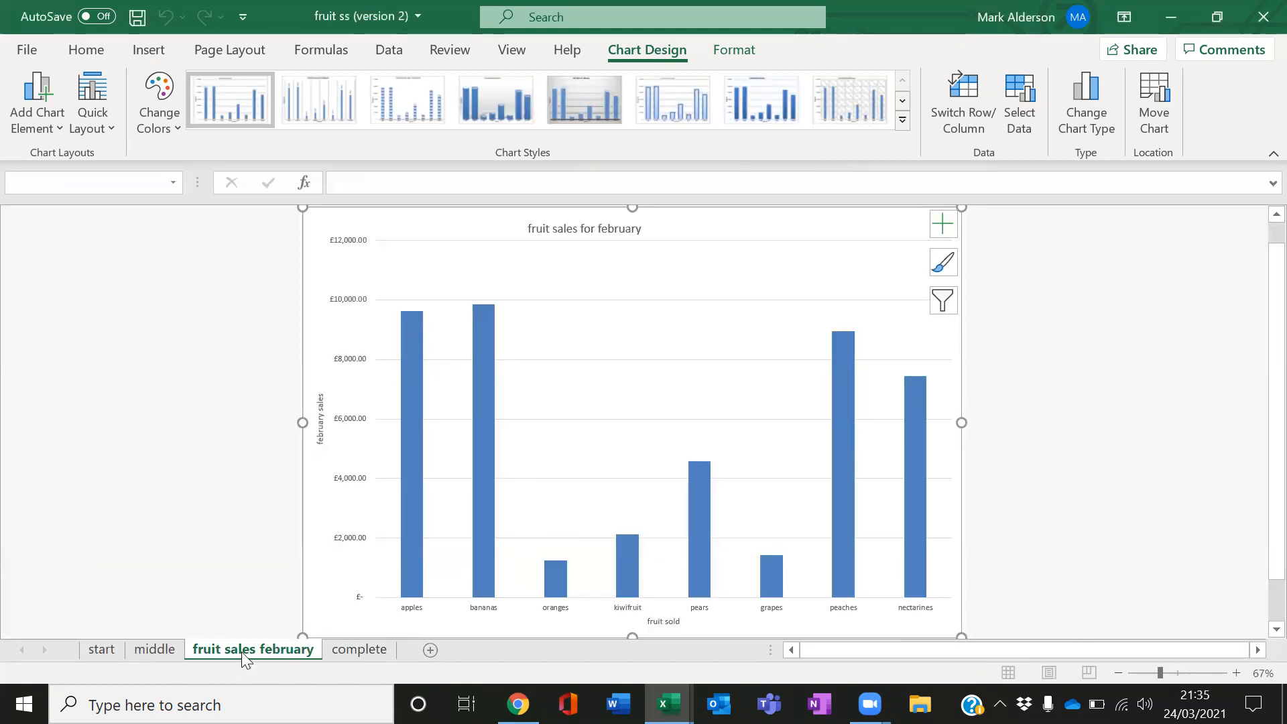
# Move the fruit sales february sheet after complete, then browse through each sheet in turn
pyautogui.moveTo(241, 650); pyautogui.dragTo(407, 653)
pyautogui.click(115, 650)
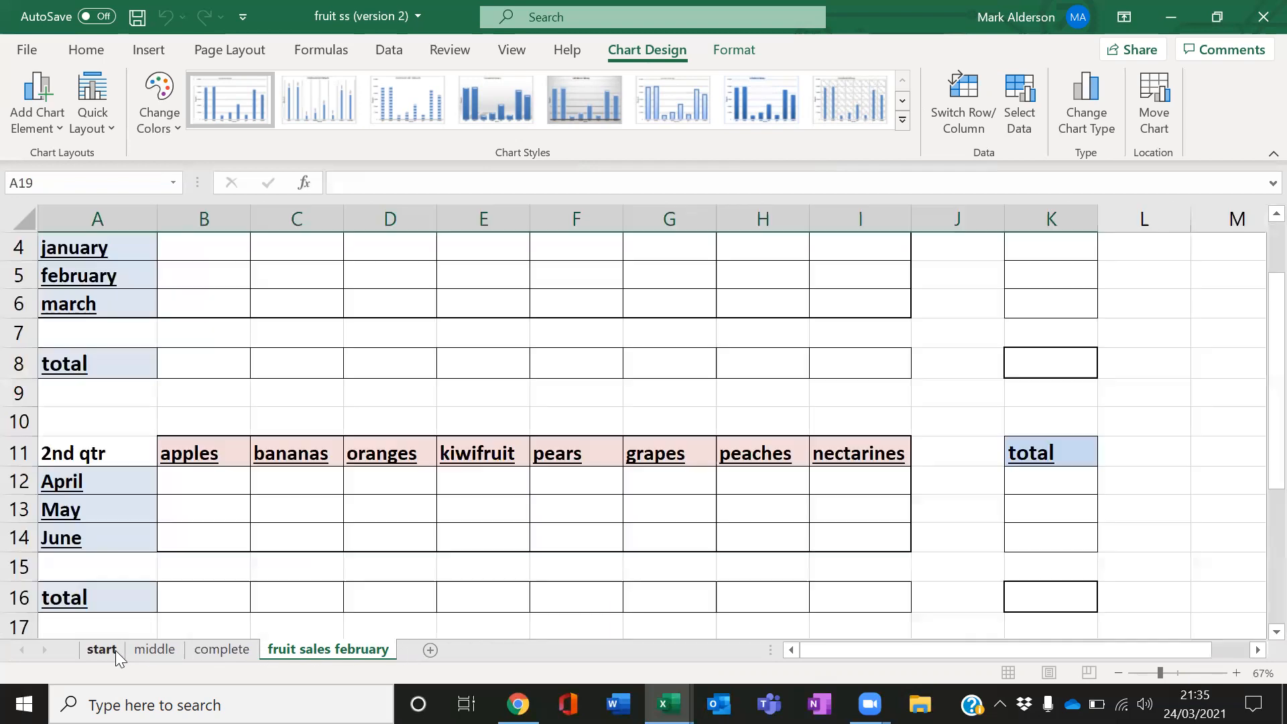
pyautogui.click(154, 650)
pyautogui.click(213, 651)
pyautogui.click(296, 651)
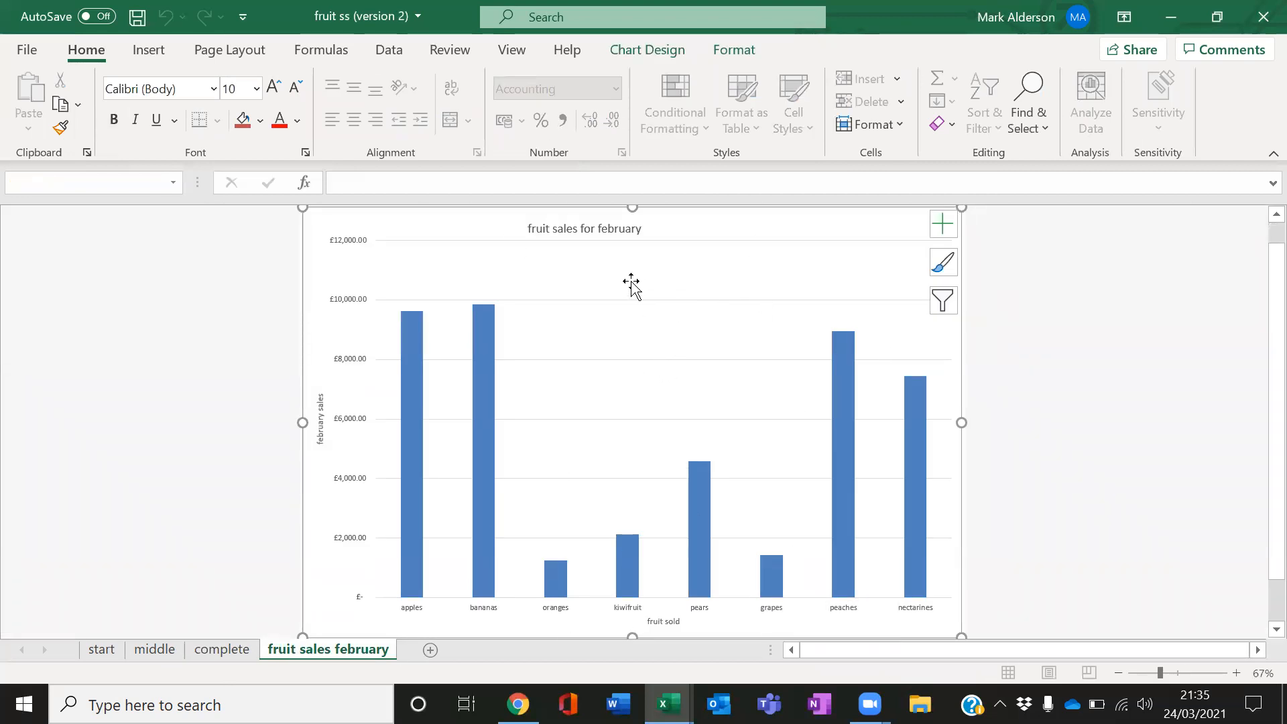
pyautogui.click(321, 420)
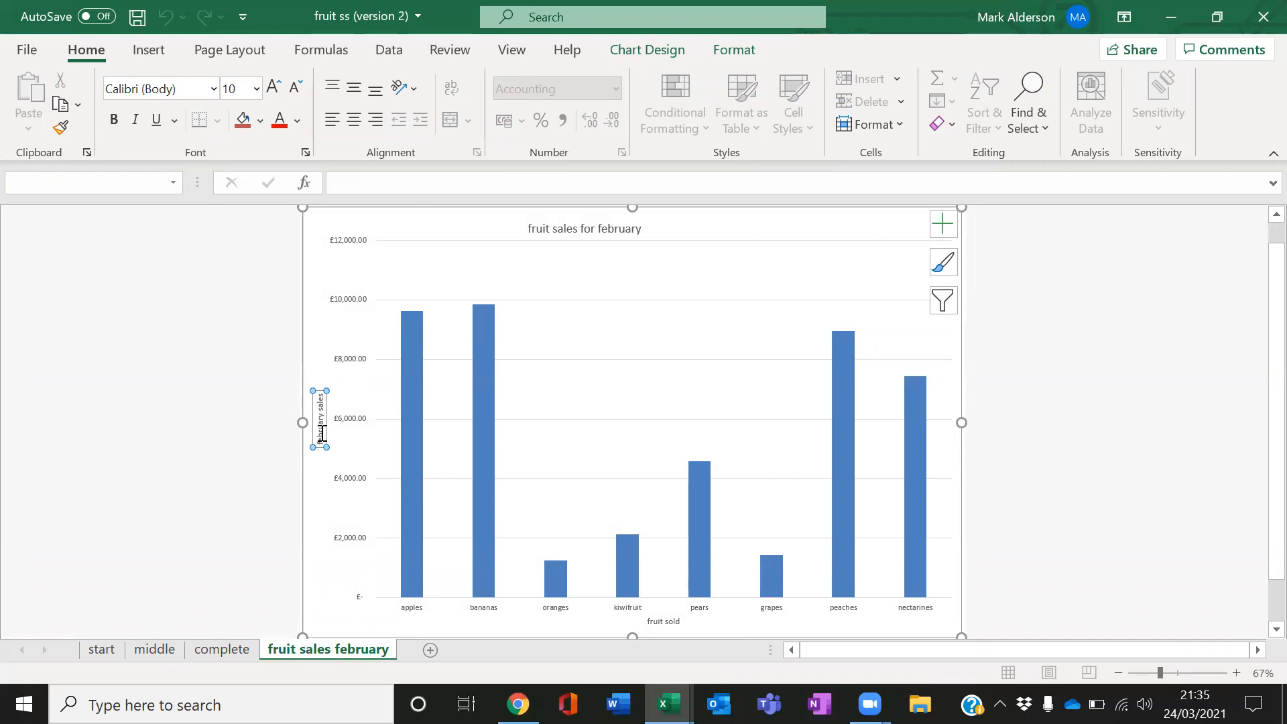
# Increase the vertical axis title's font size to 36
pyautogui.tripleClick(322, 440)
pyautogui.click(274, 88)
pyautogui.click(273, 88)
pyautogui.click(273, 89)
pyautogui.click(274, 95)
pyautogui.click(273, 96)
pyautogui.click(273, 96)
pyautogui.click(274, 95)
pyautogui.click(274, 95)
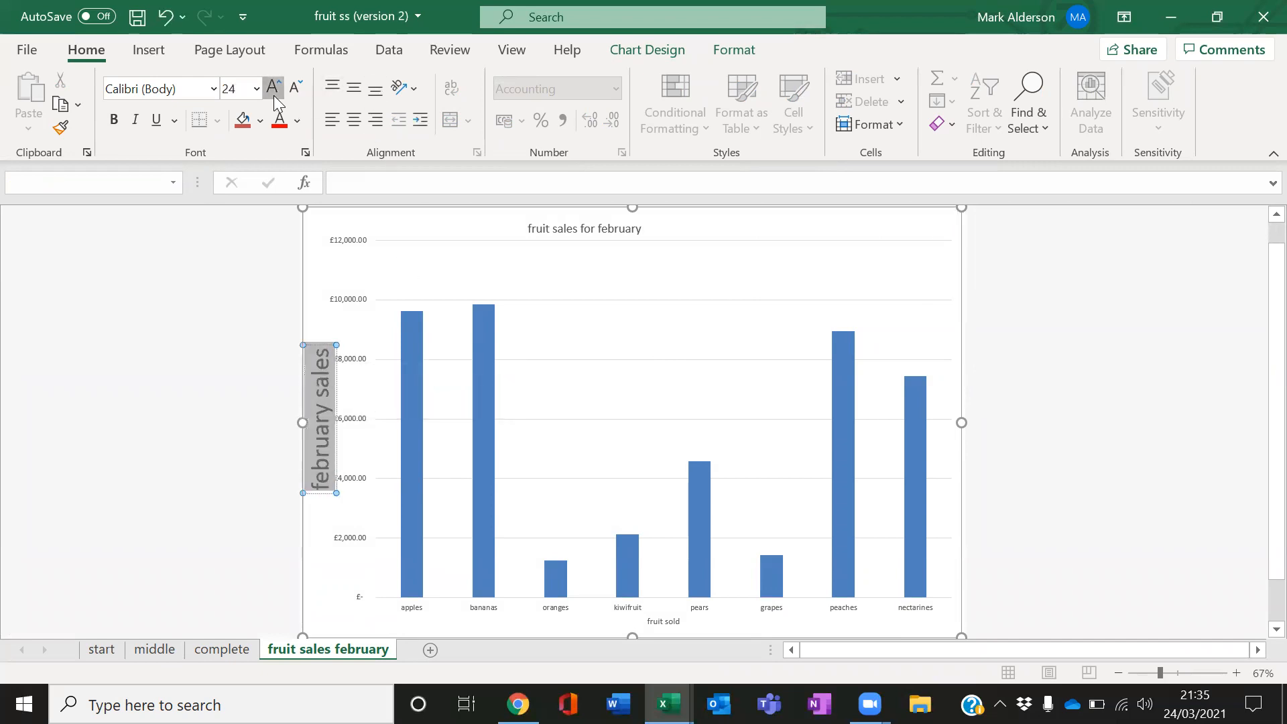
pyautogui.click(274, 95)
pyautogui.click(273, 95)
pyautogui.click(274, 95)
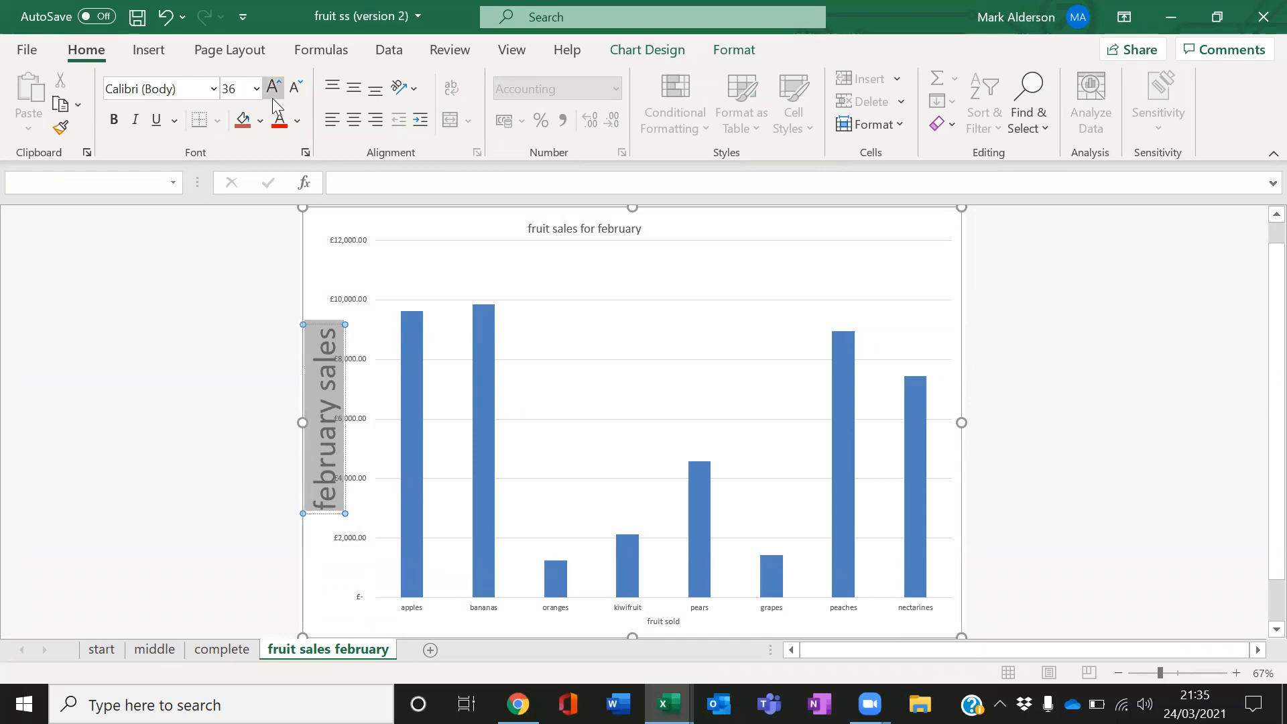
# Increase the chart title's font size to 36
pyautogui.click(493, 363)
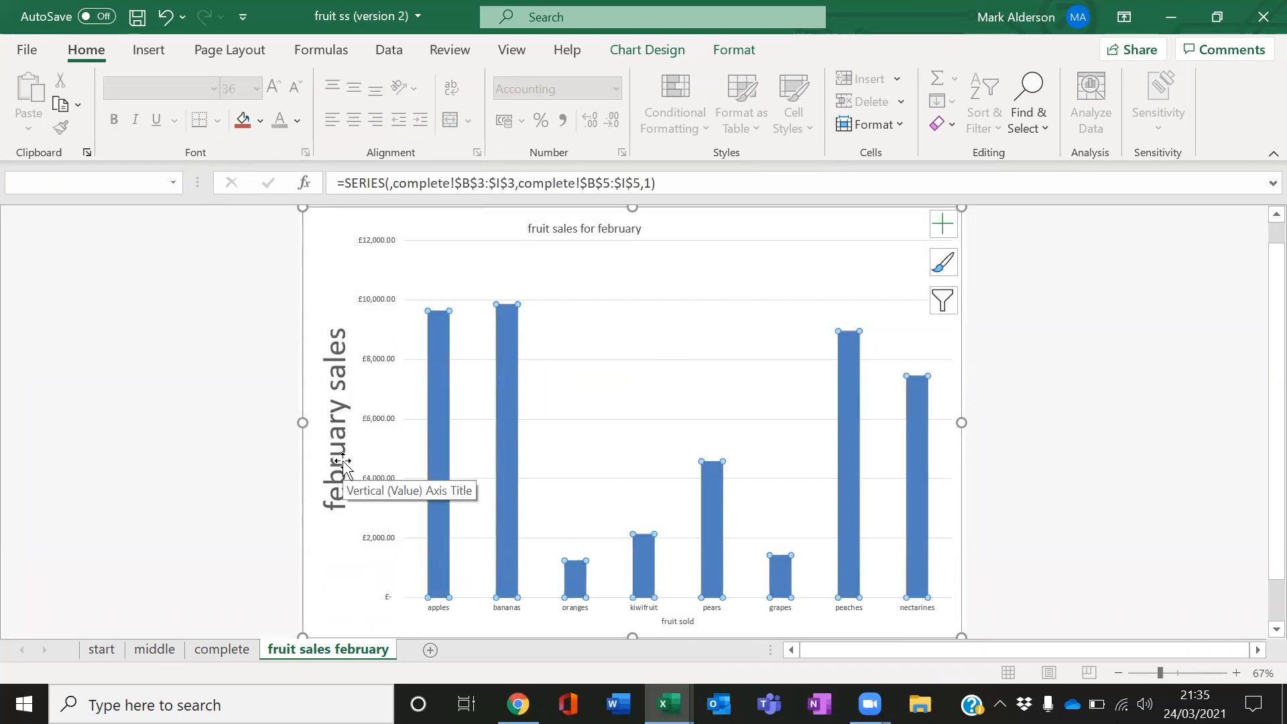
pyautogui.click(603, 229)
pyautogui.click(270, 95)
pyautogui.click(270, 96)
pyautogui.click(270, 95)
pyautogui.click(270, 95)
pyautogui.click(270, 96)
pyautogui.click(270, 96)
pyautogui.click(270, 95)
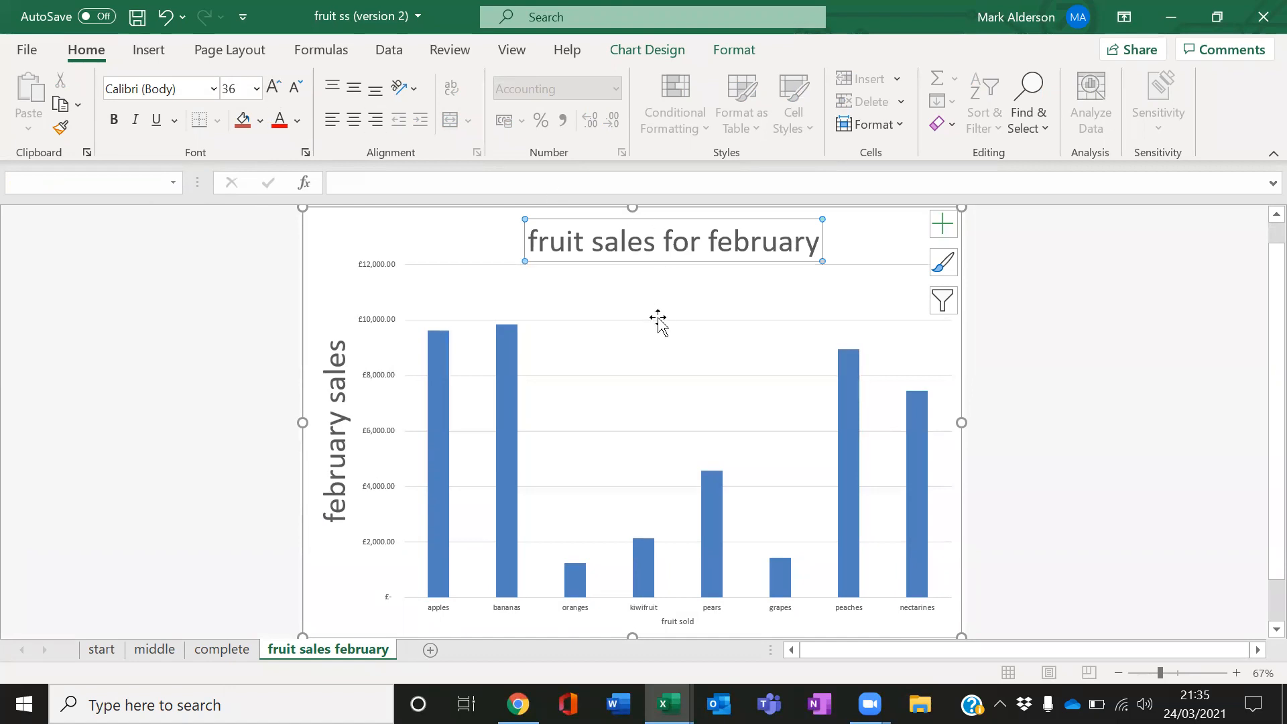
# Increase the horizontal axis title "fruit sold" font size to 32
pyautogui.click(673, 621)
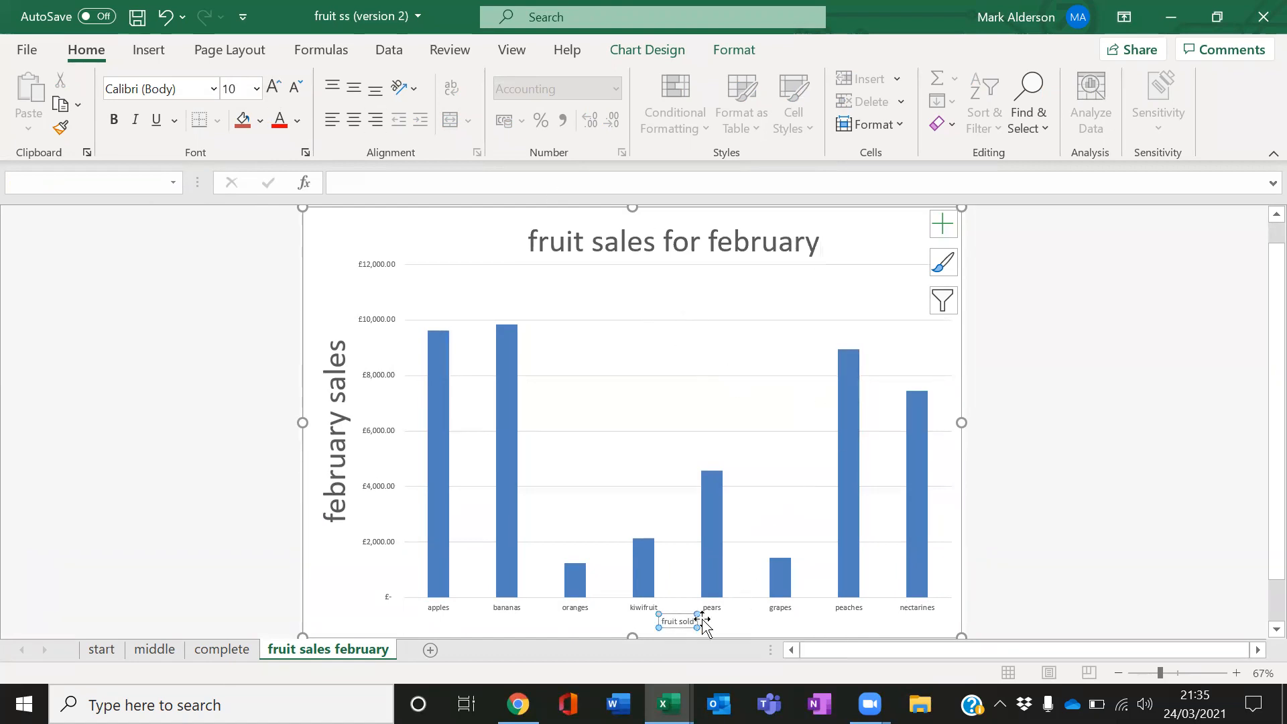
pyautogui.click(270, 77)
pyautogui.click(271, 77)
pyautogui.click(271, 77)
pyautogui.click(271, 77)
pyautogui.click(271, 77)
pyautogui.click(271, 77)
pyautogui.click(271, 77)
pyautogui.click(271, 77)
pyautogui.click(271, 78)
pyautogui.click(194, 422)
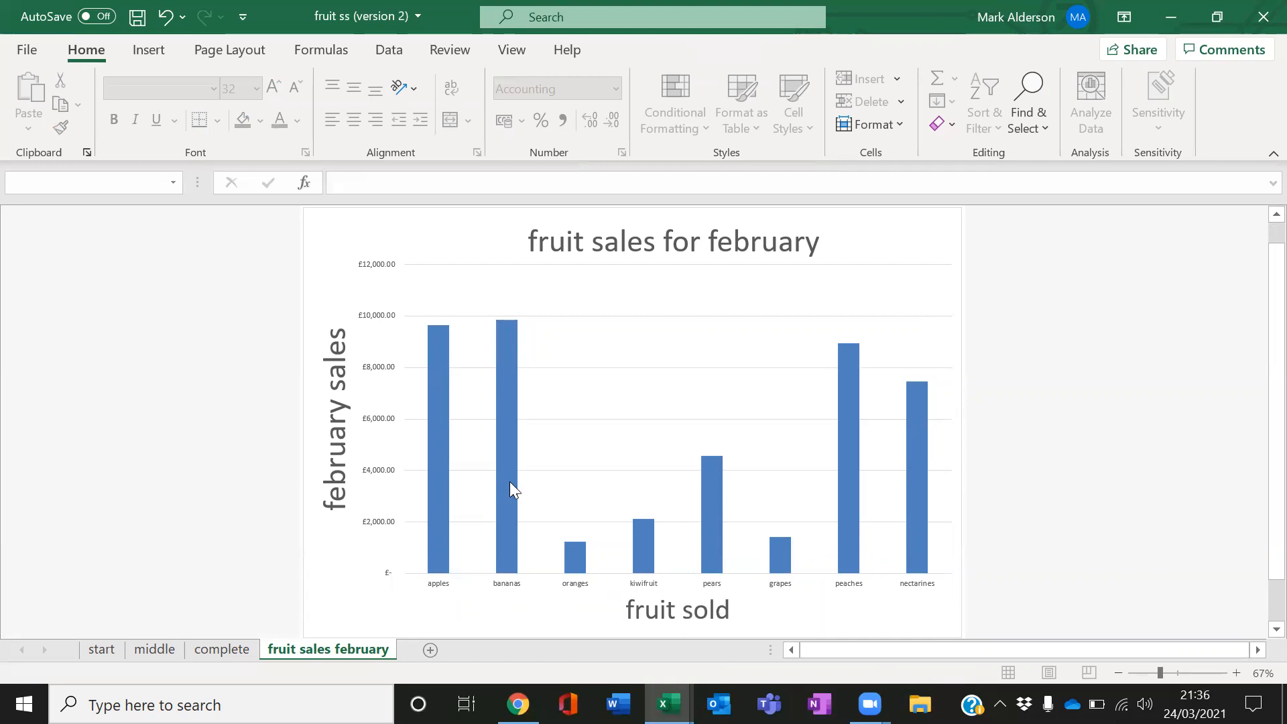
# Change the chart type to a clustered bar chart
pyautogui.click(445, 382)
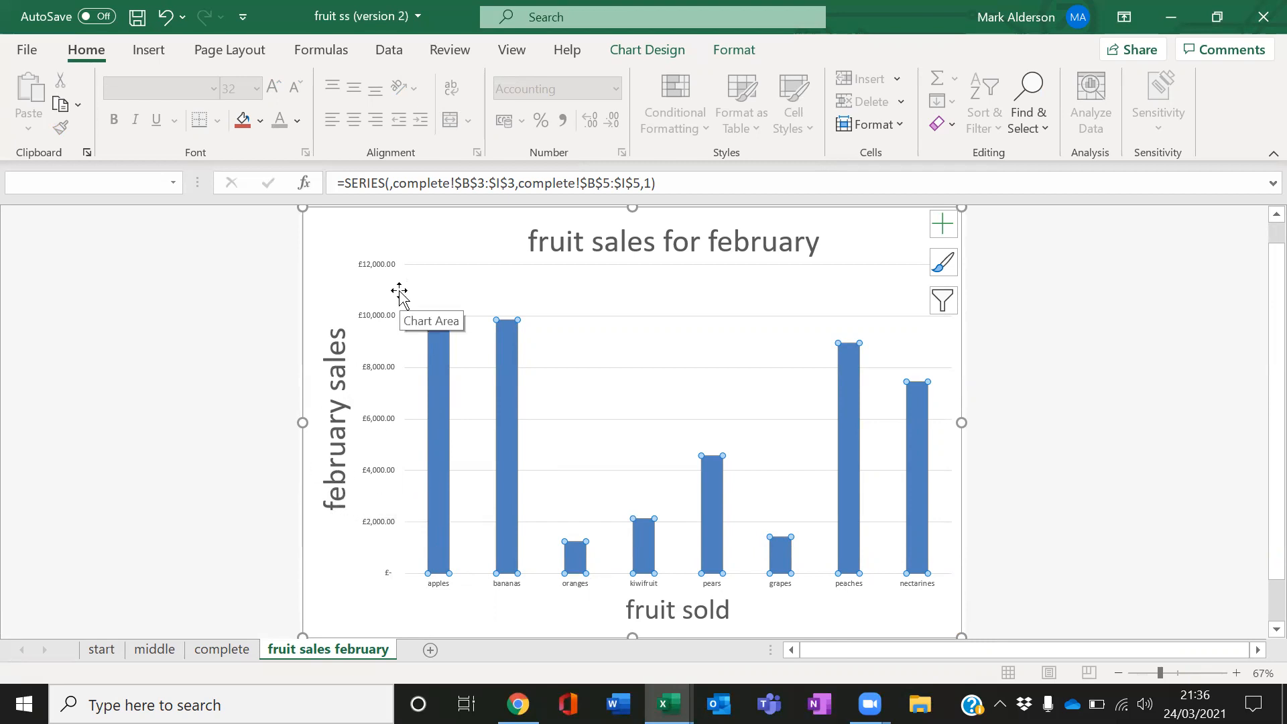
pyautogui.click(1041, 294)
pyautogui.click(888, 244)
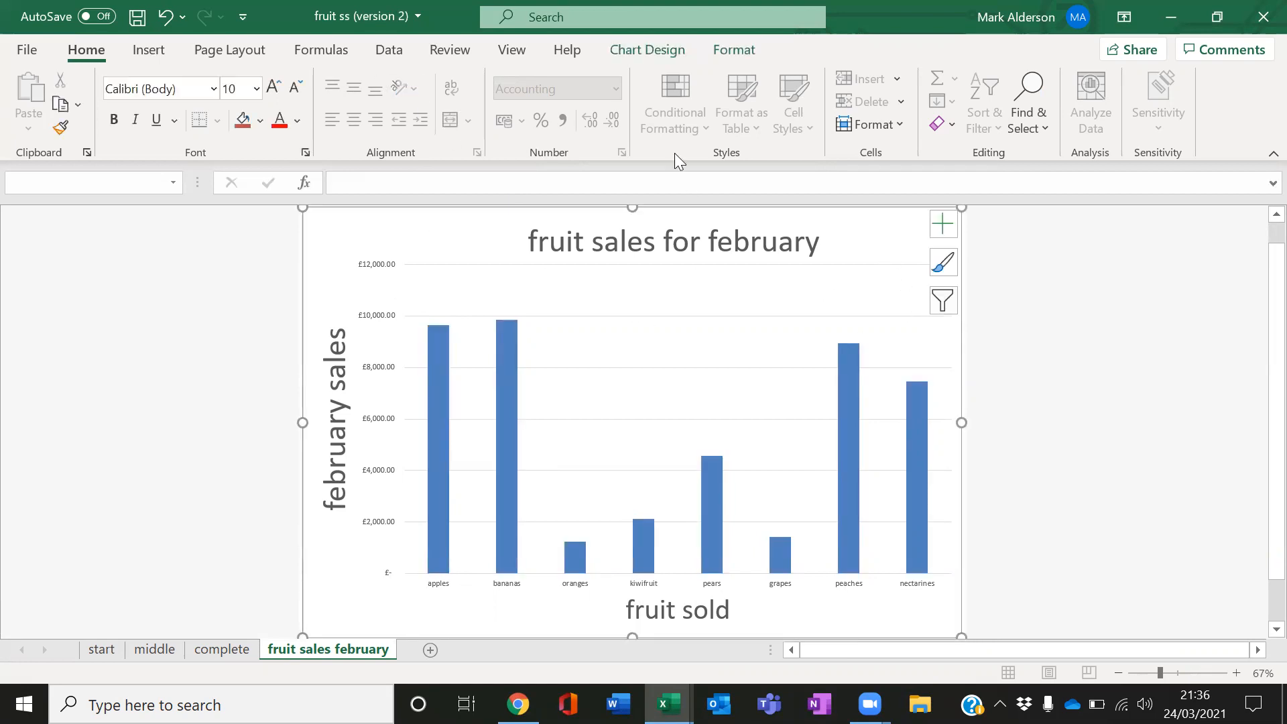
pyautogui.click(648, 49)
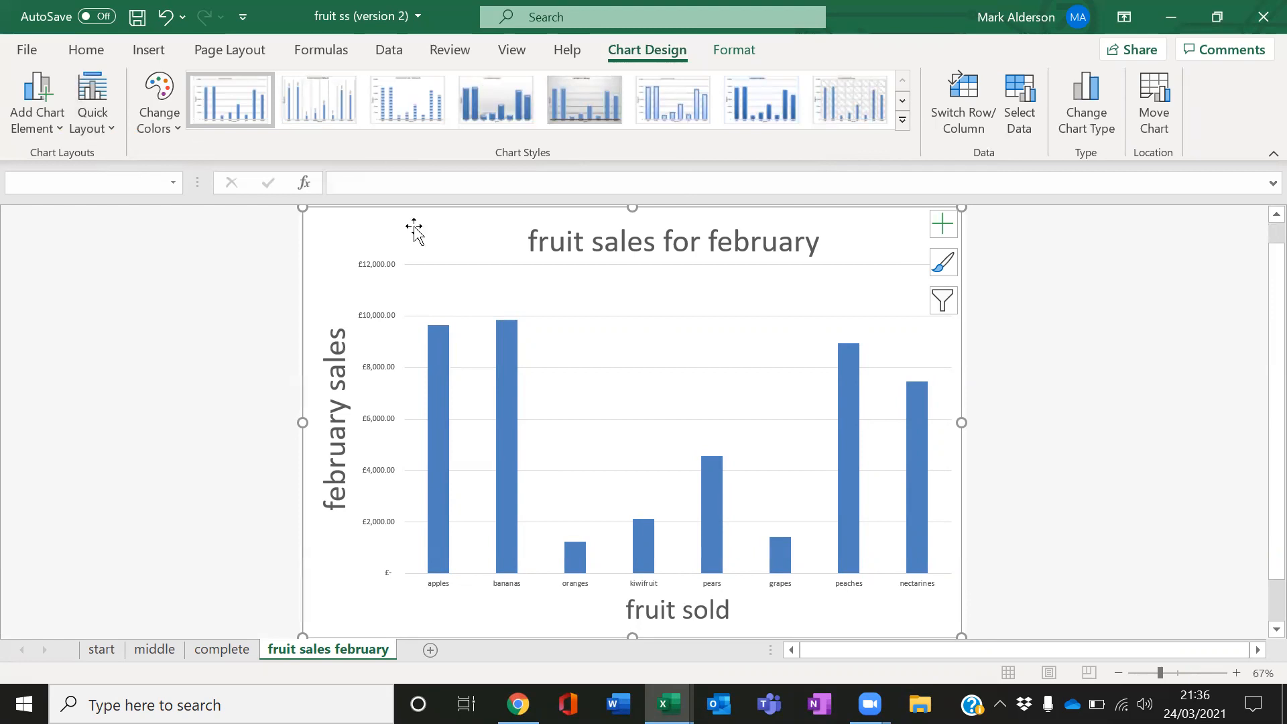
pyautogui.click(1093, 107)
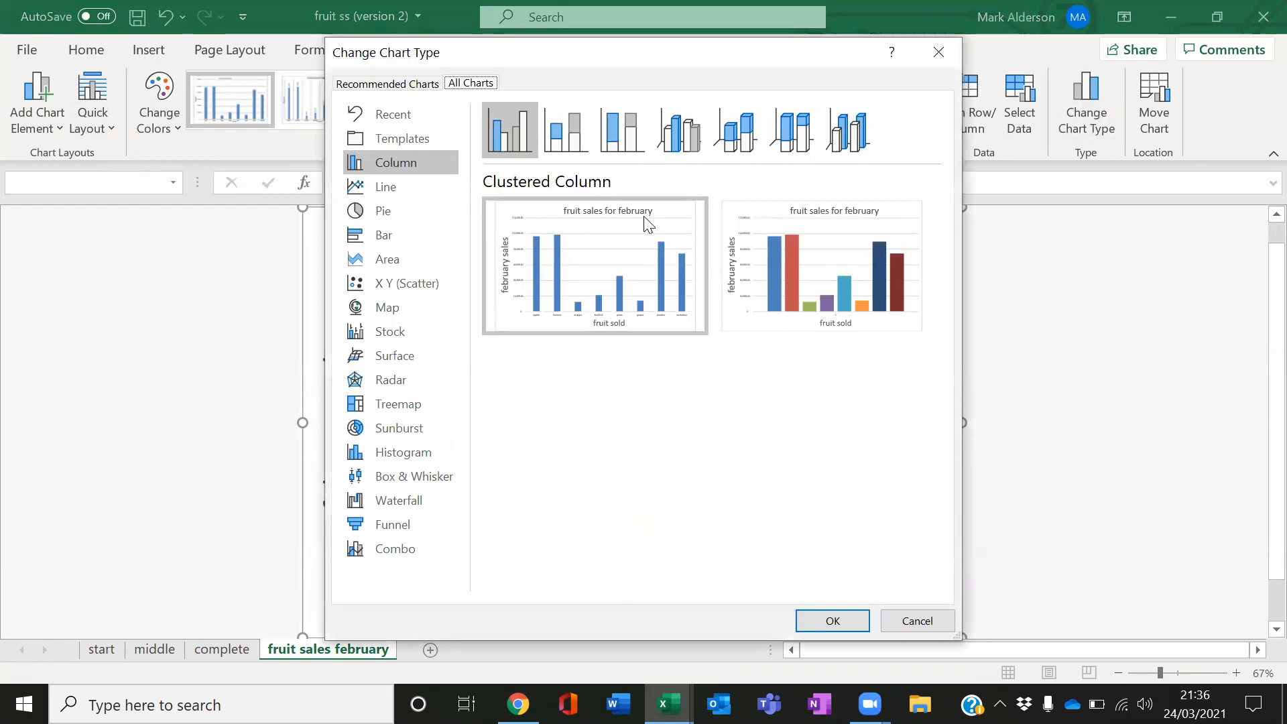
pyautogui.click(398, 235)
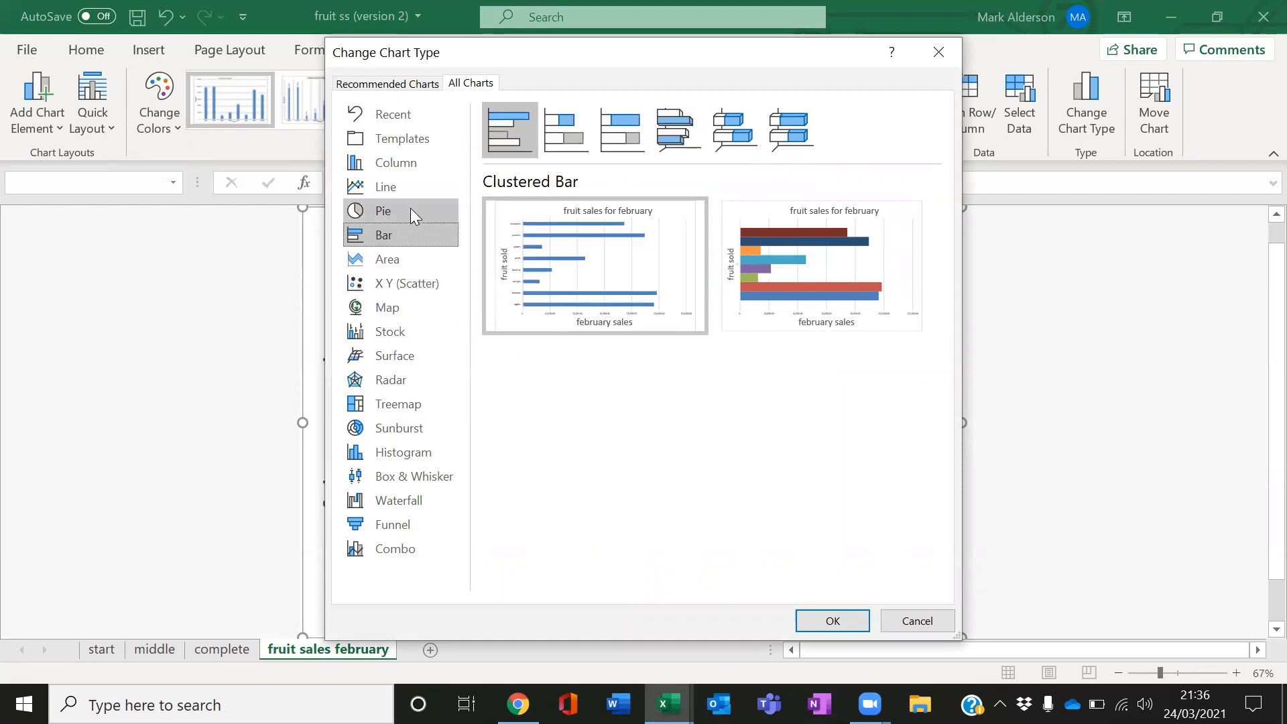
pyautogui.click(408, 164)
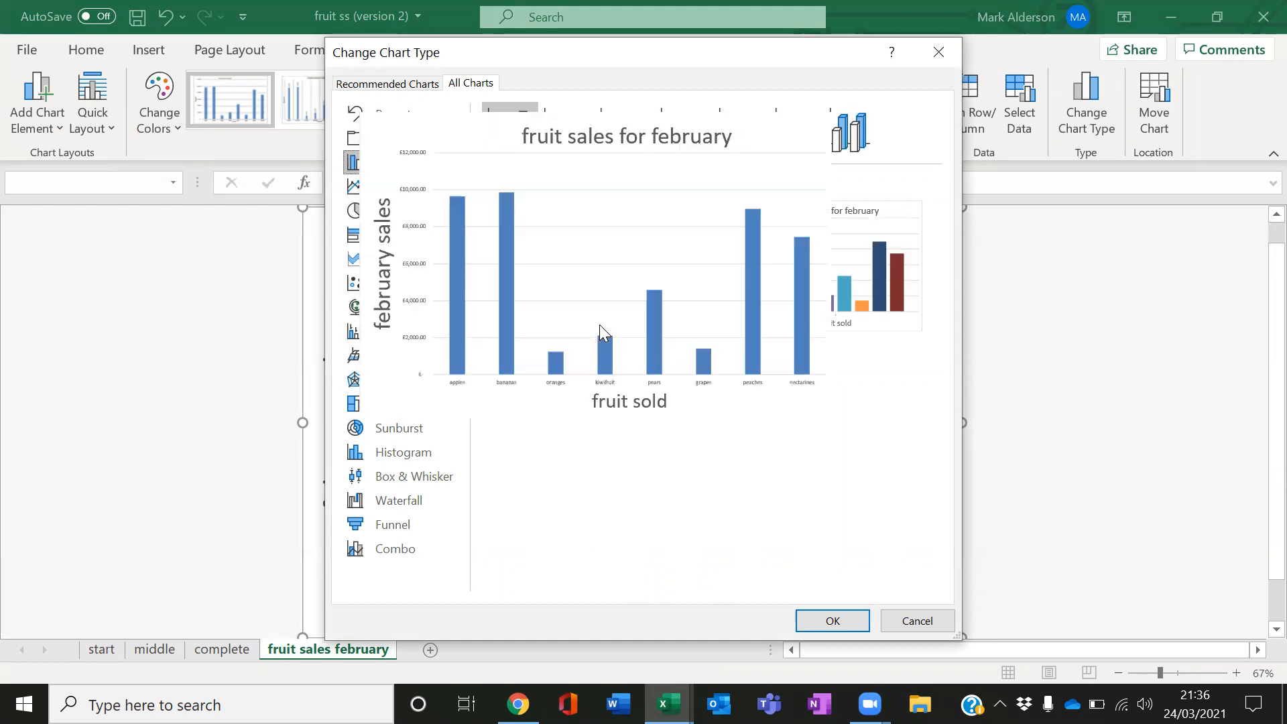
pyautogui.moveTo(618, 331)
pyautogui.click(359, 236)
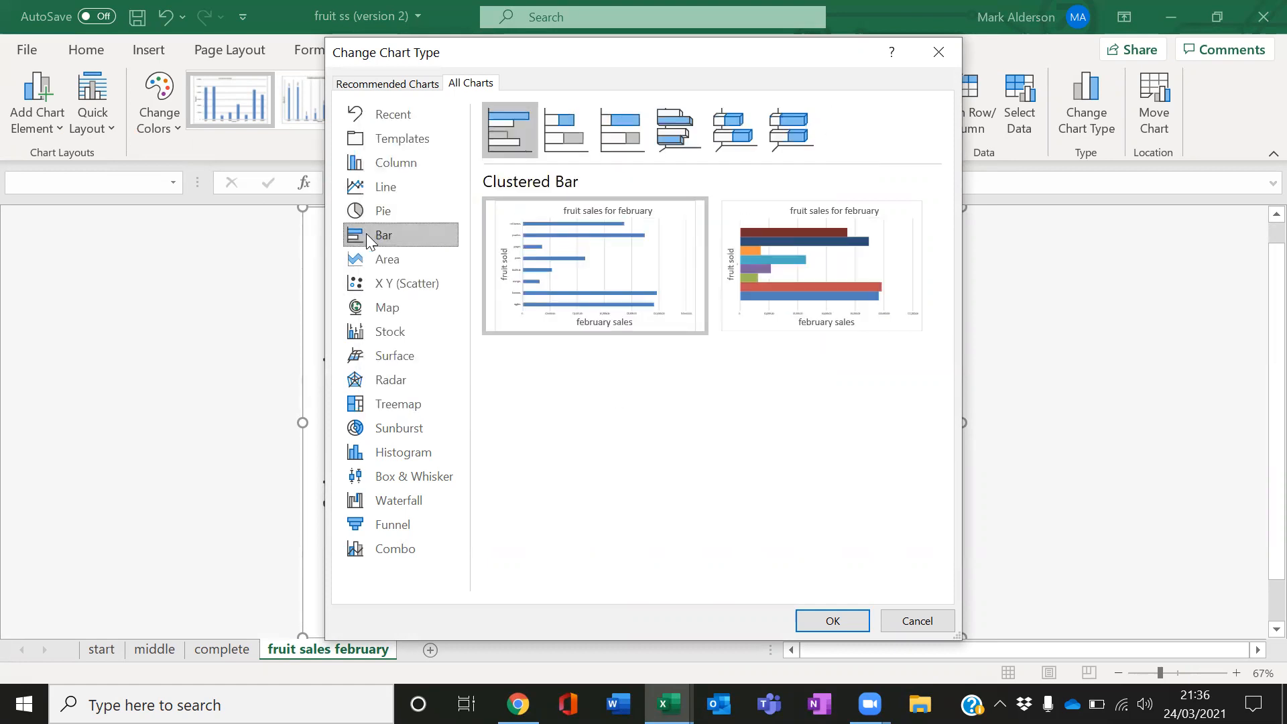
pyautogui.moveTo(493, 279)
pyautogui.click(811, 619)
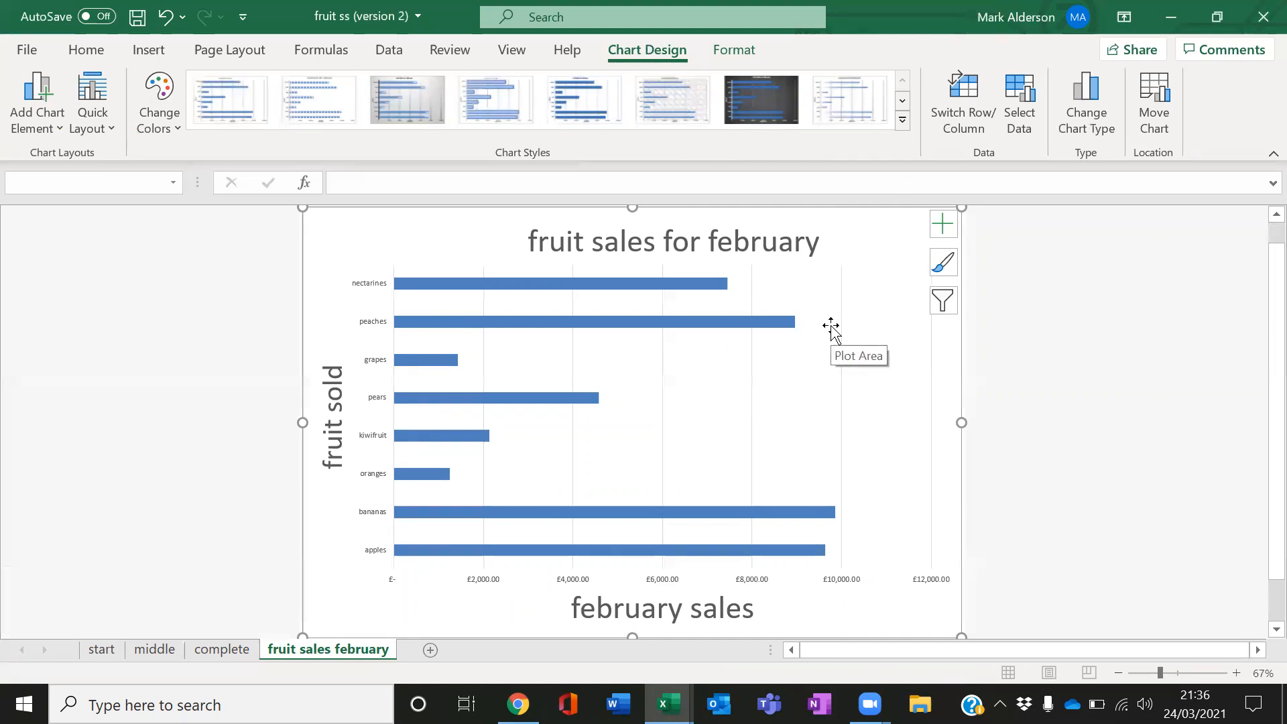
# Apply the blue chart style with white hatched bars to the chart
pyautogui.click(942, 268)
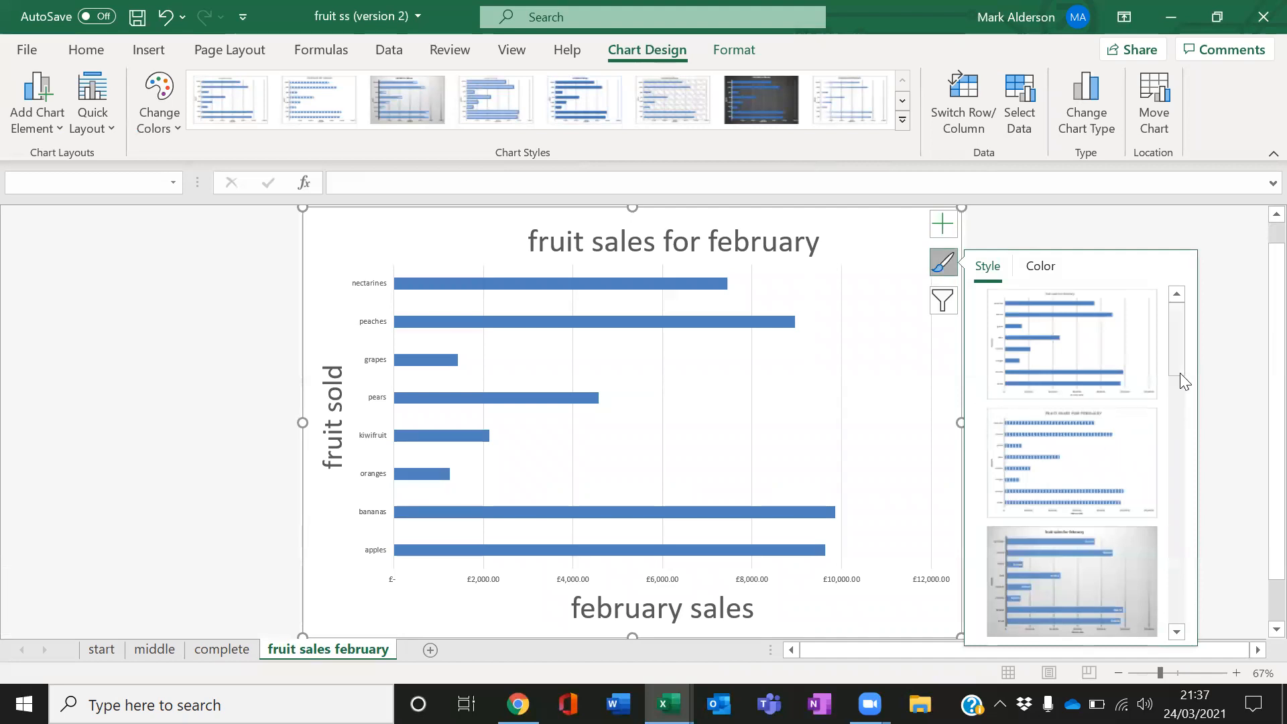
pyautogui.moveTo(1180, 365); pyautogui.dragTo(1179, 507)
pyautogui.click(1106, 419)
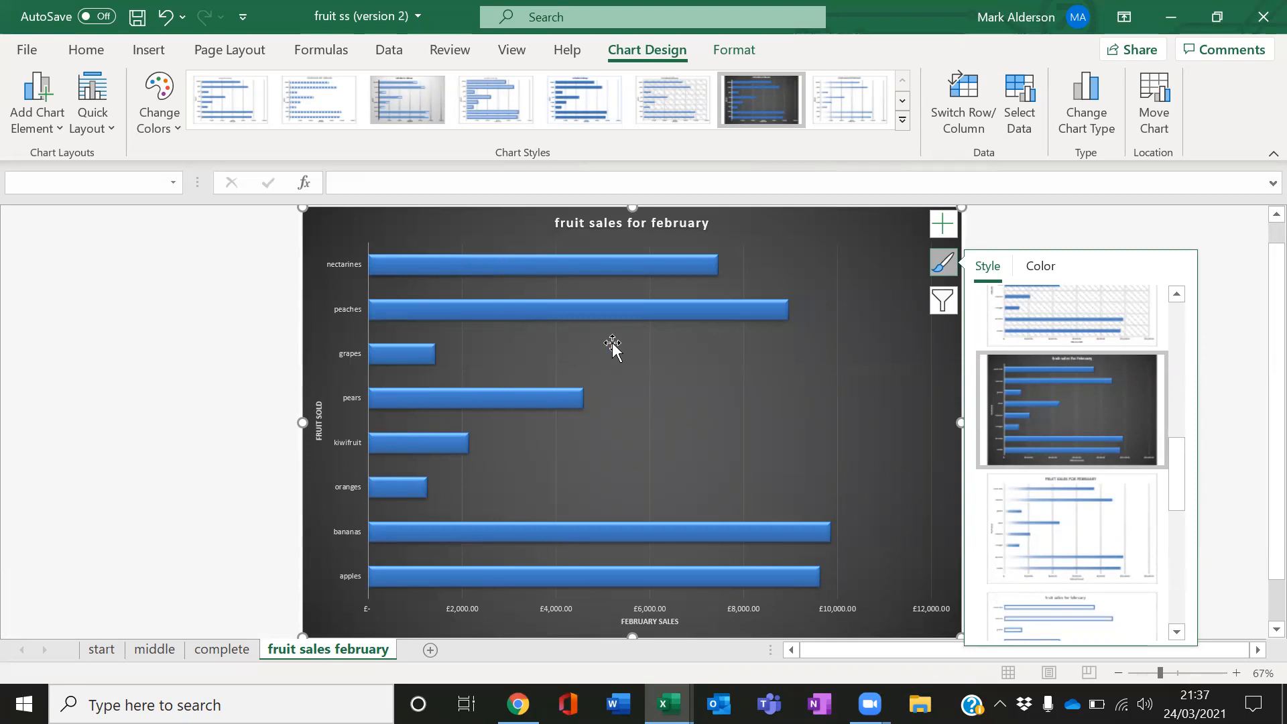
pyautogui.moveTo(1178, 506); pyautogui.dragTo(1182, 577)
pyautogui.click(1090, 509)
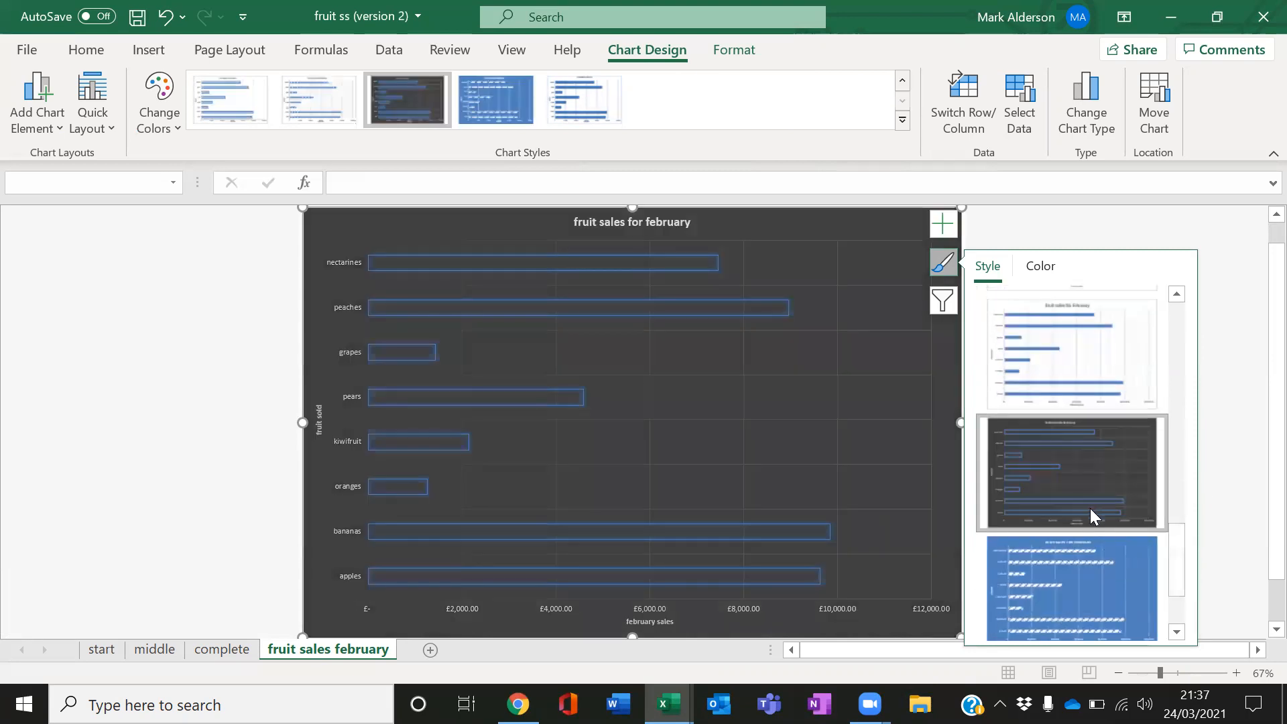
pyautogui.click(1071, 572)
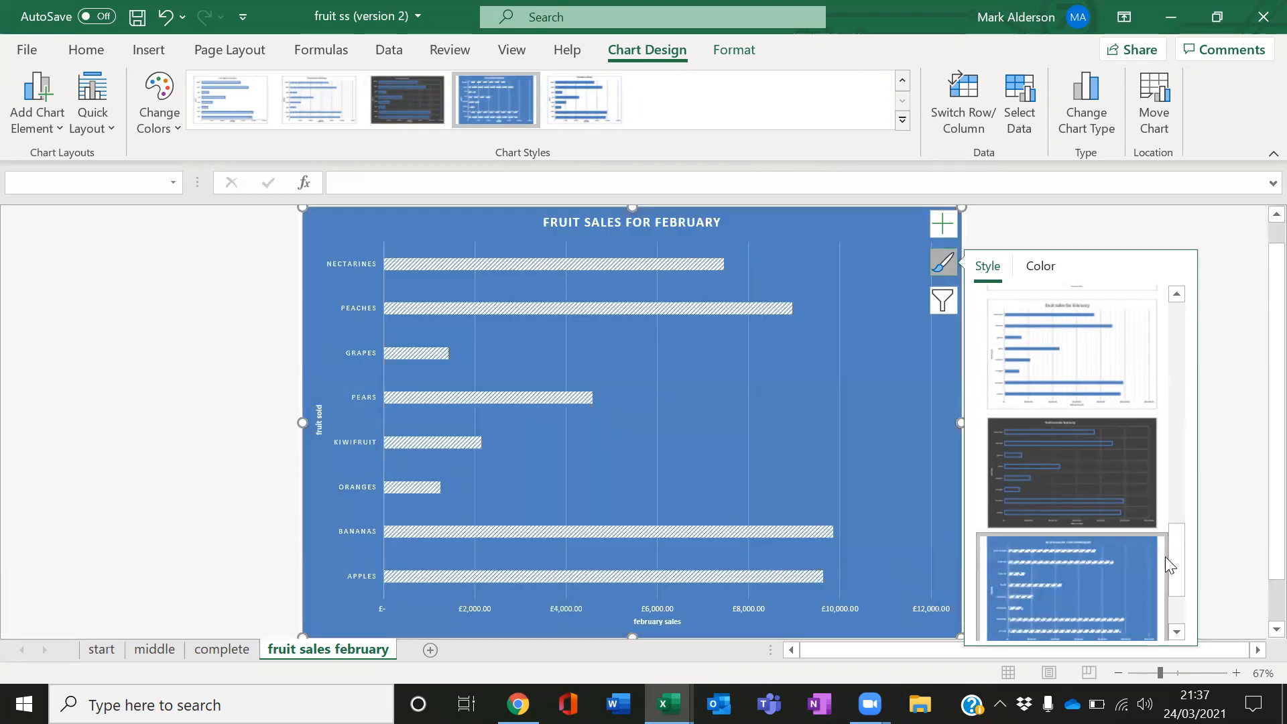
pyautogui.moveTo(1174, 562); pyautogui.dragTo(1175, 591)
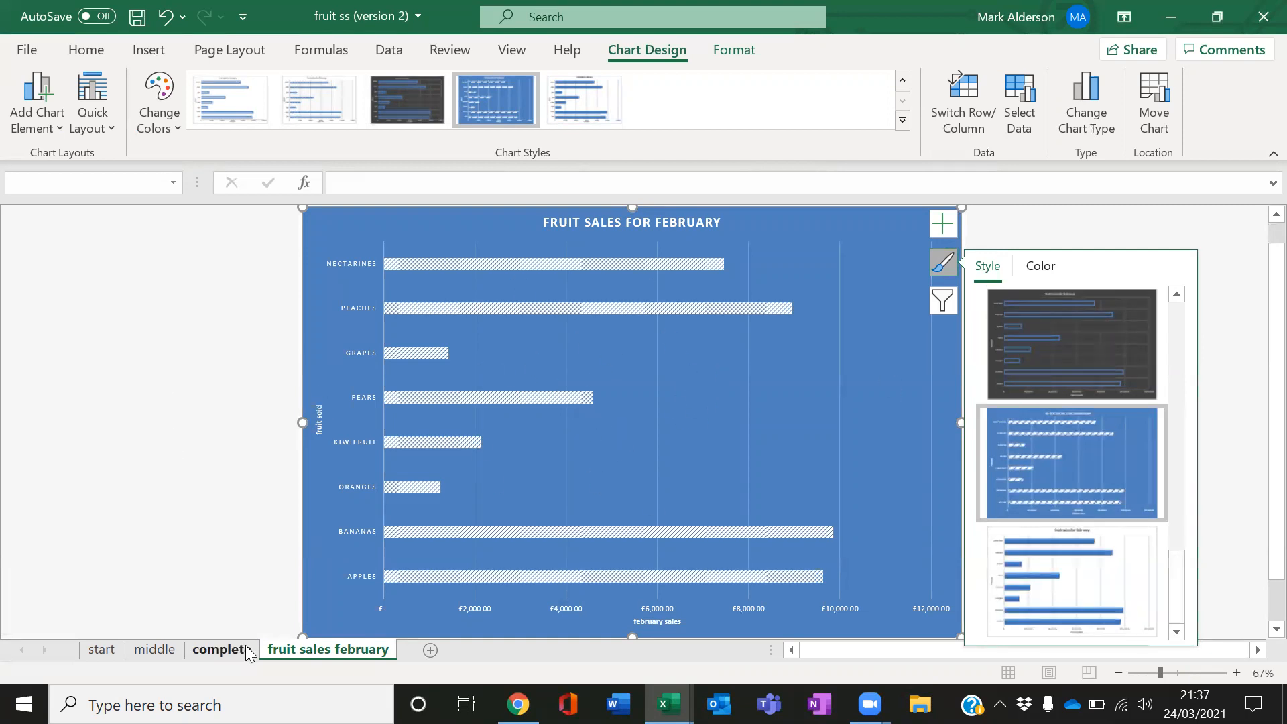
# Delete the fruit sales february sheet
pyautogui.rightClick(320, 653)
pyautogui.click(400, 391)
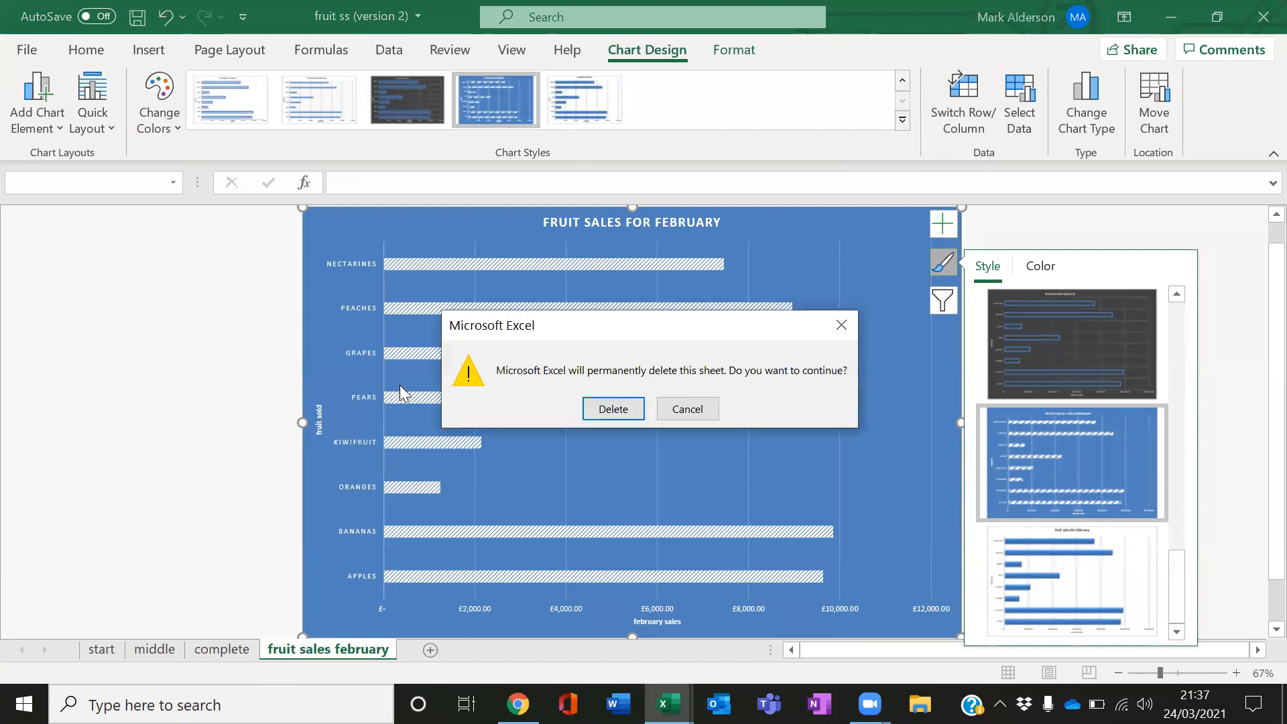
pyautogui.click(607, 409)
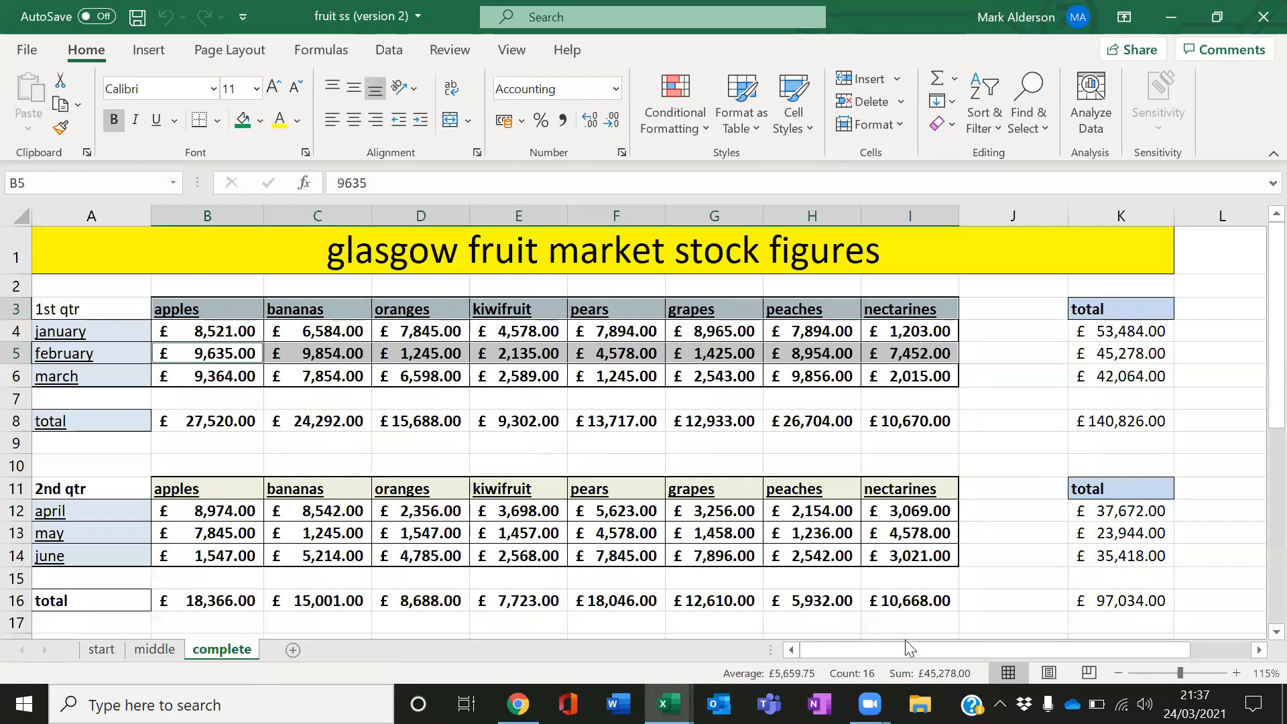
# Insert a 3-D clustered column chart from the second-quarter fruit names B11:I11 and totals B16:I16
pyautogui.click(999, 601)
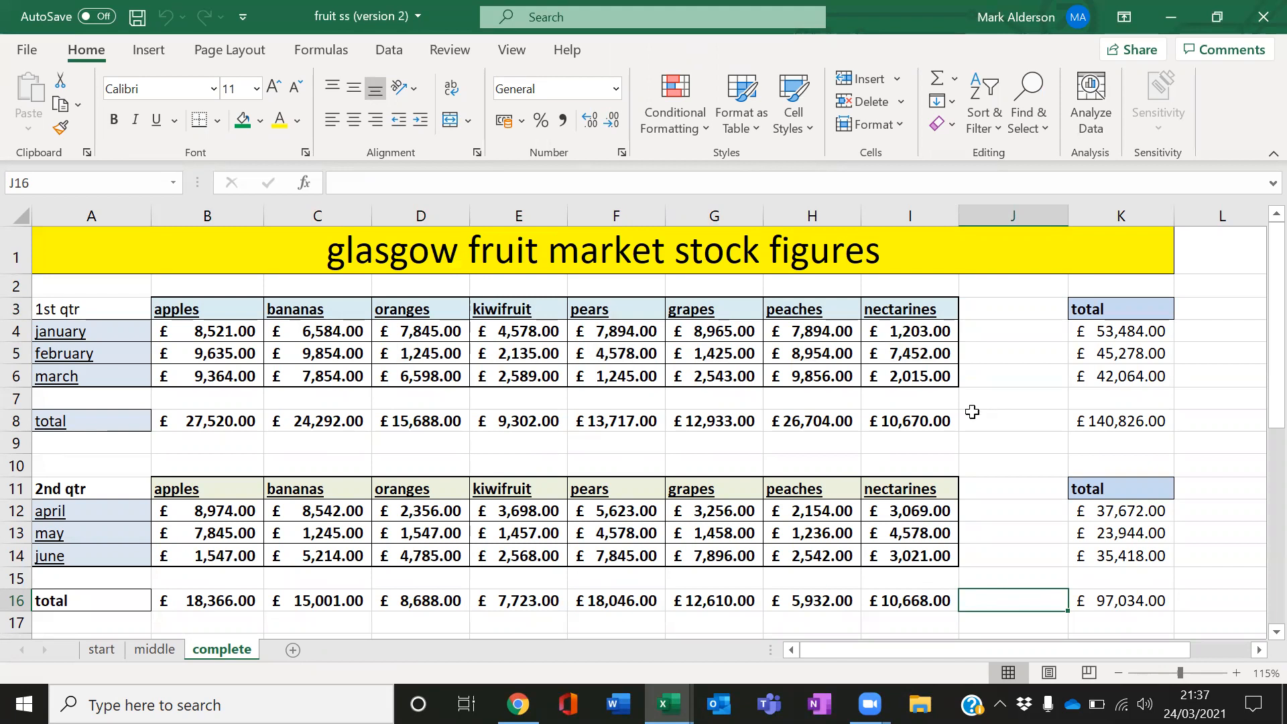
pyautogui.scroll(-1, 972, 412)
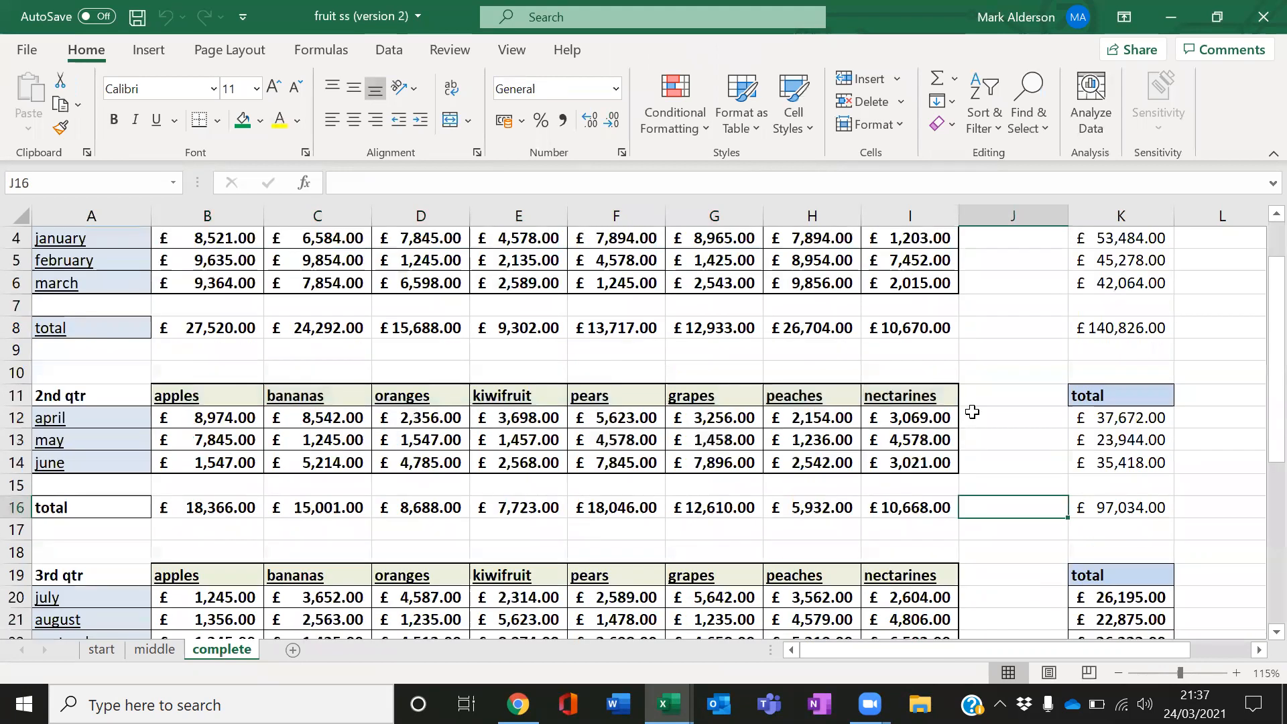
pyautogui.scroll(1, 973, 412)
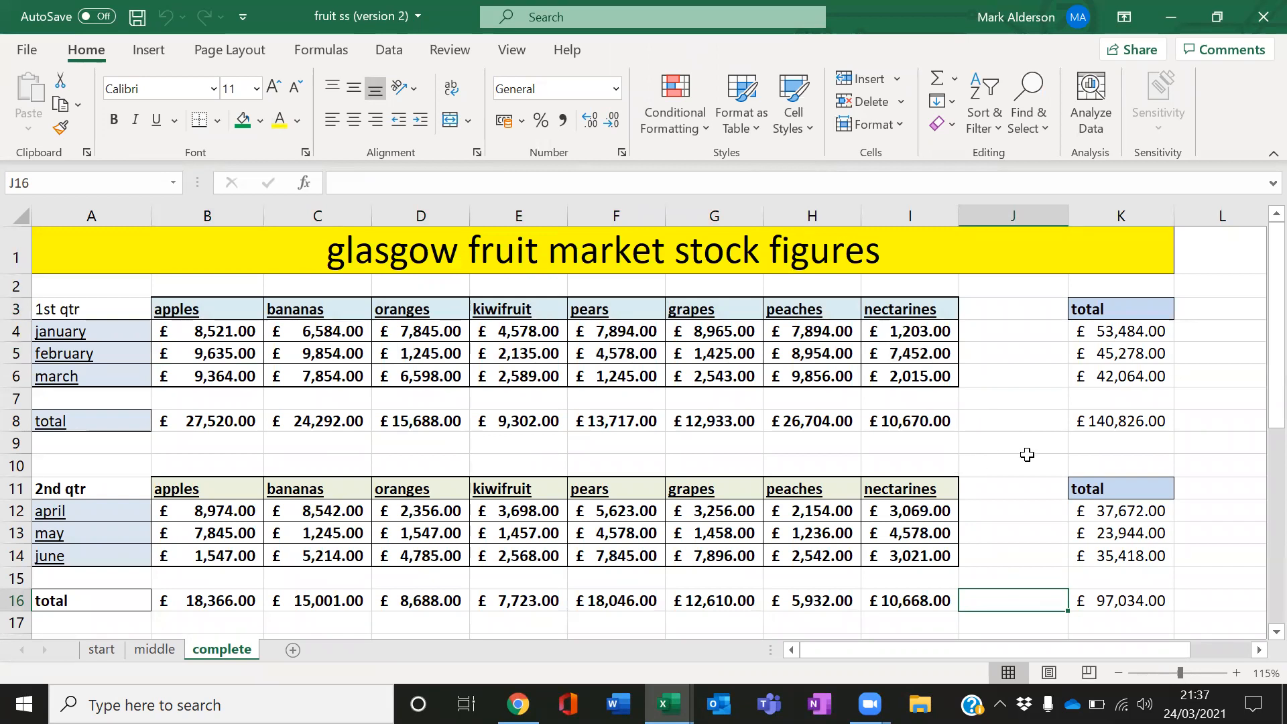
pyautogui.scroll(-1, 1027, 455)
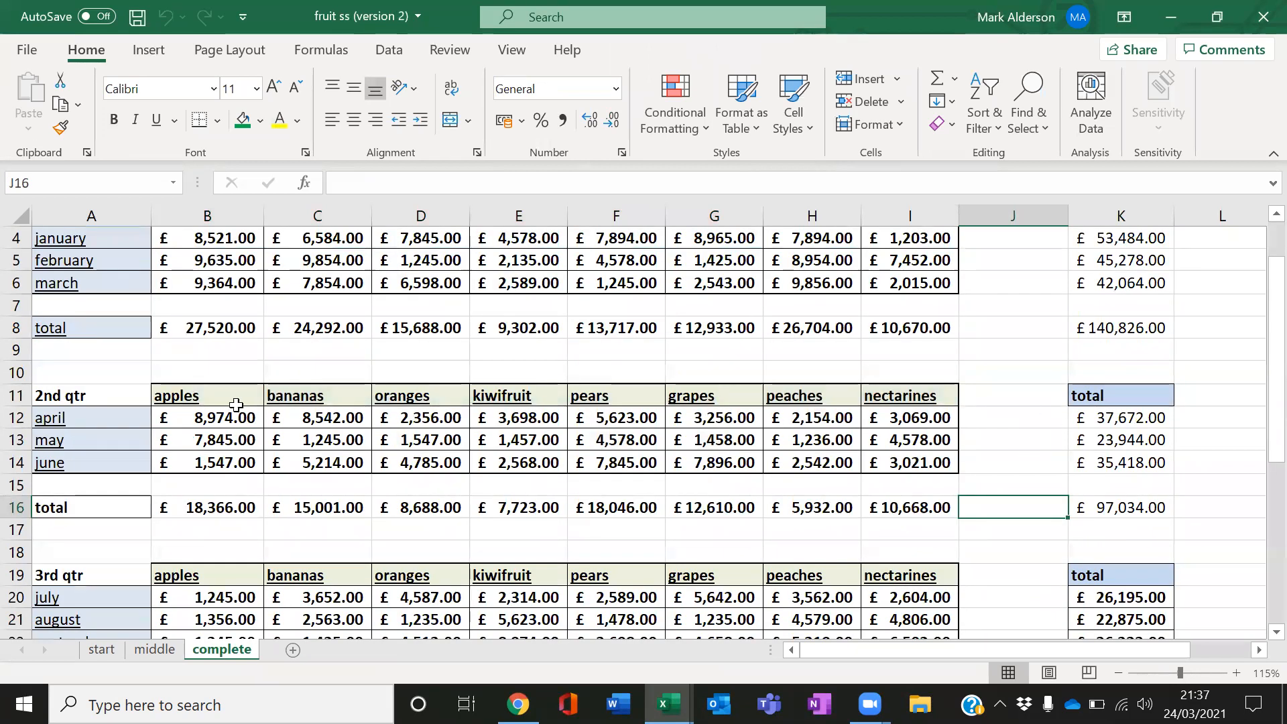
pyautogui.moveTo(201, 397); pyautogui.dragTo(915, 399)
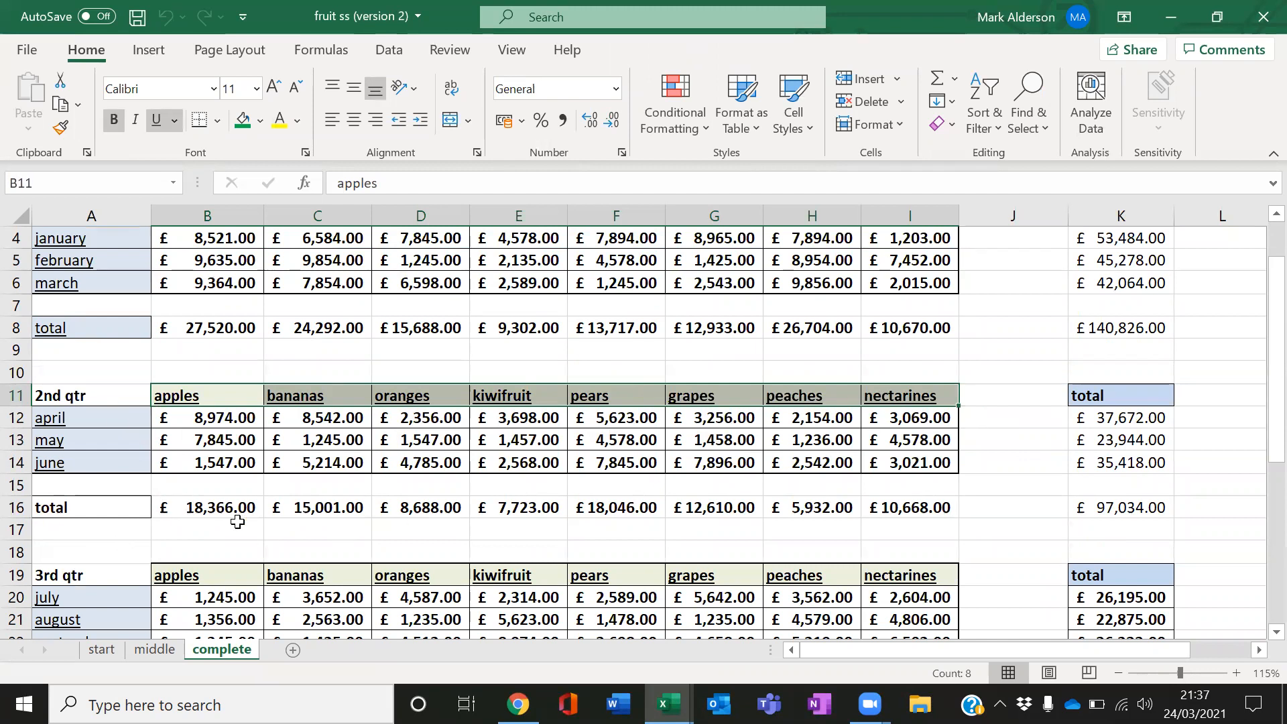
pyautogui.moveTo(221, 508); pyautogui.dragTo(899, 508)
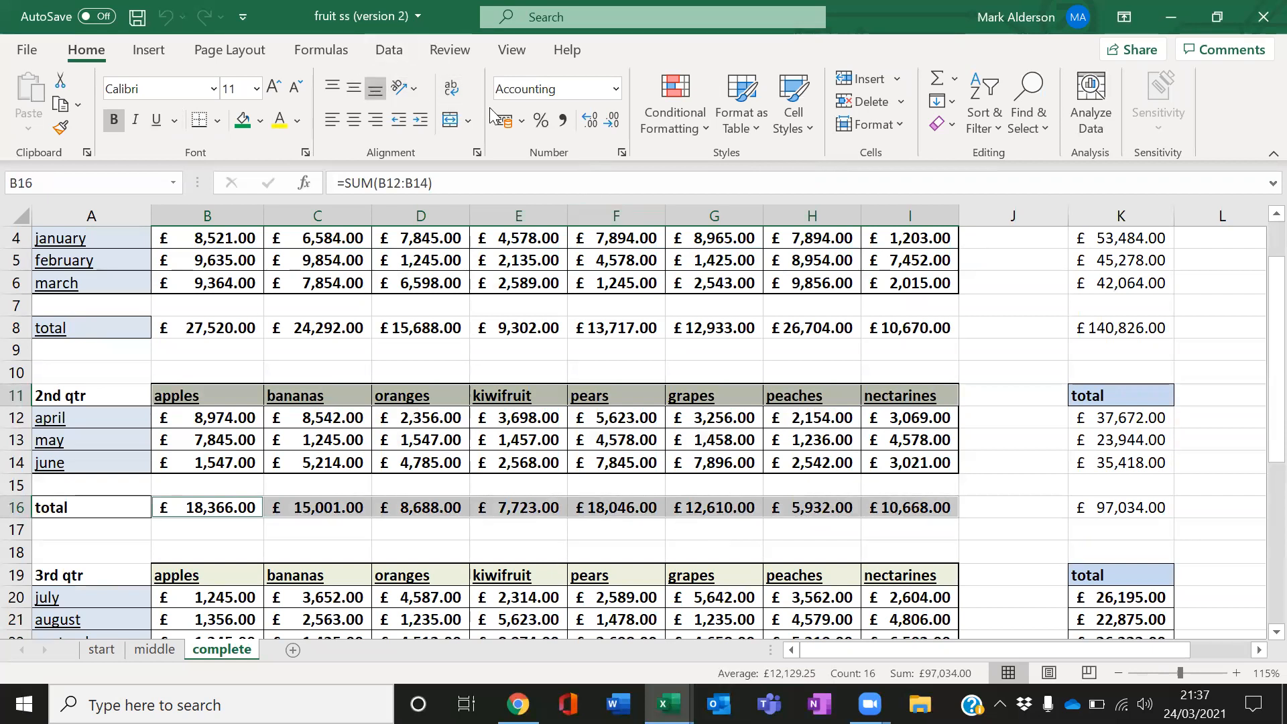
pyautogui.click(150, 53)
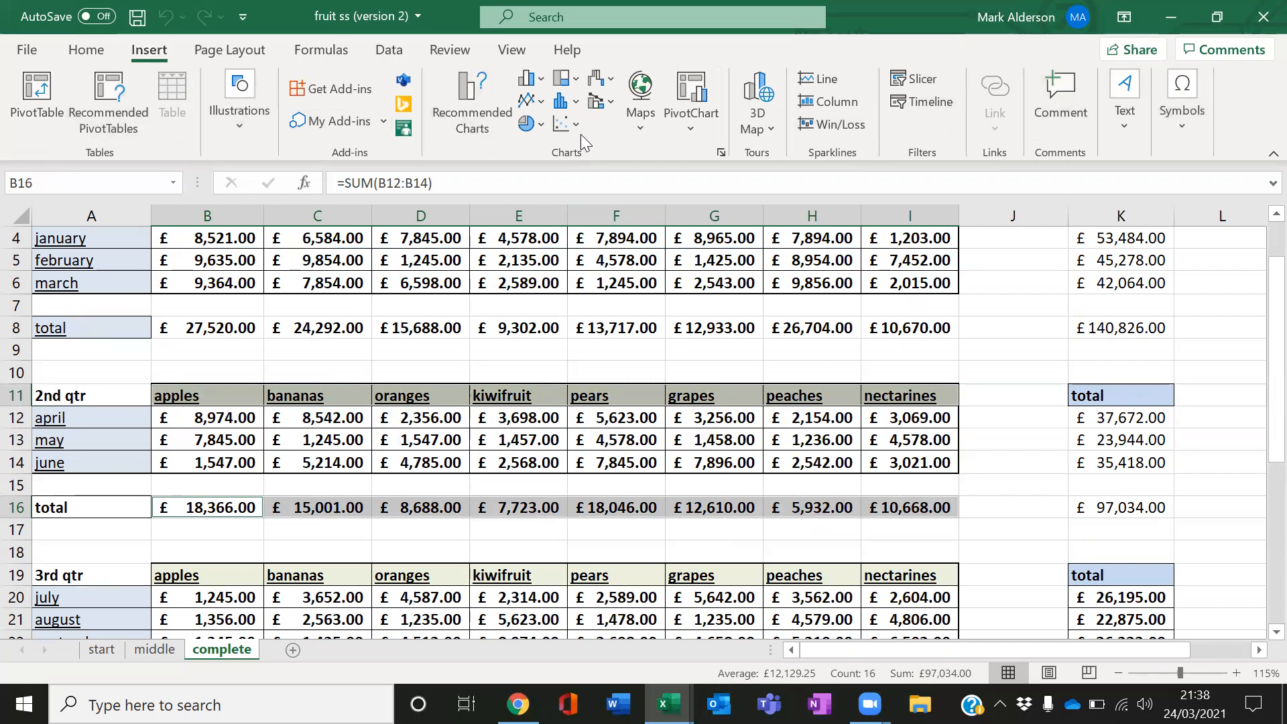
pyautogui.click(530, 78)
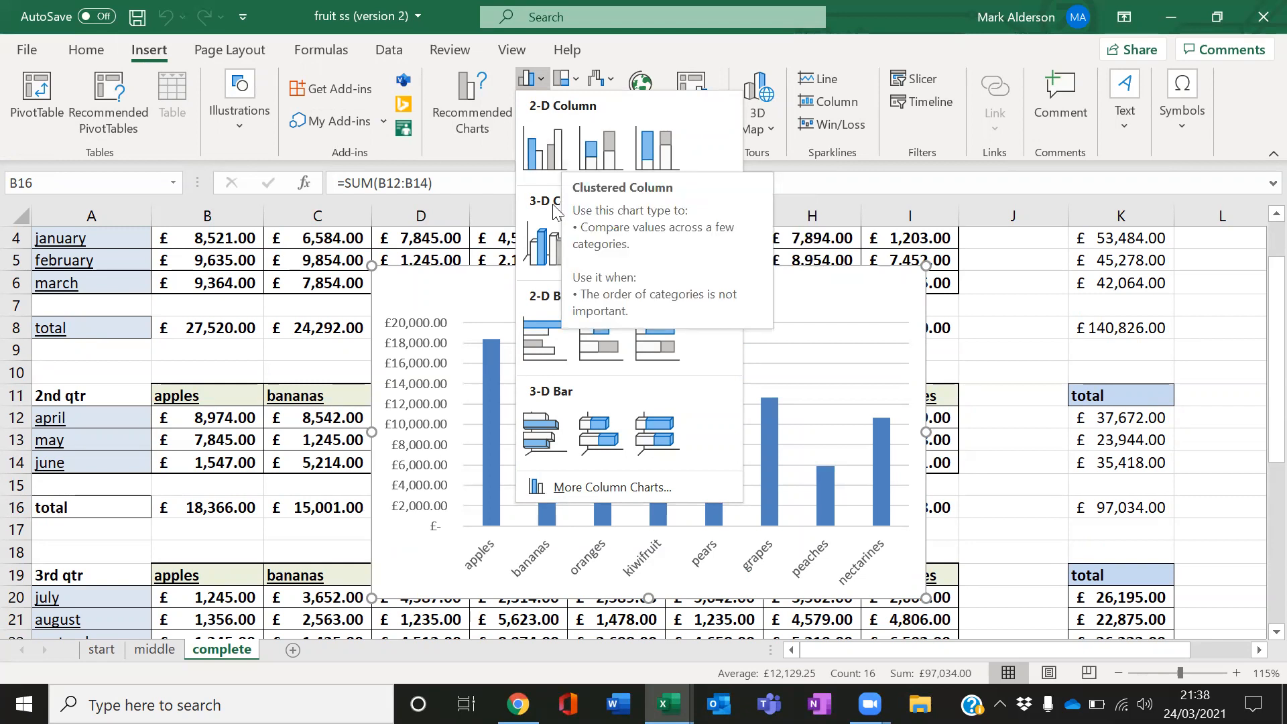
pyautogui.click(546, 245)
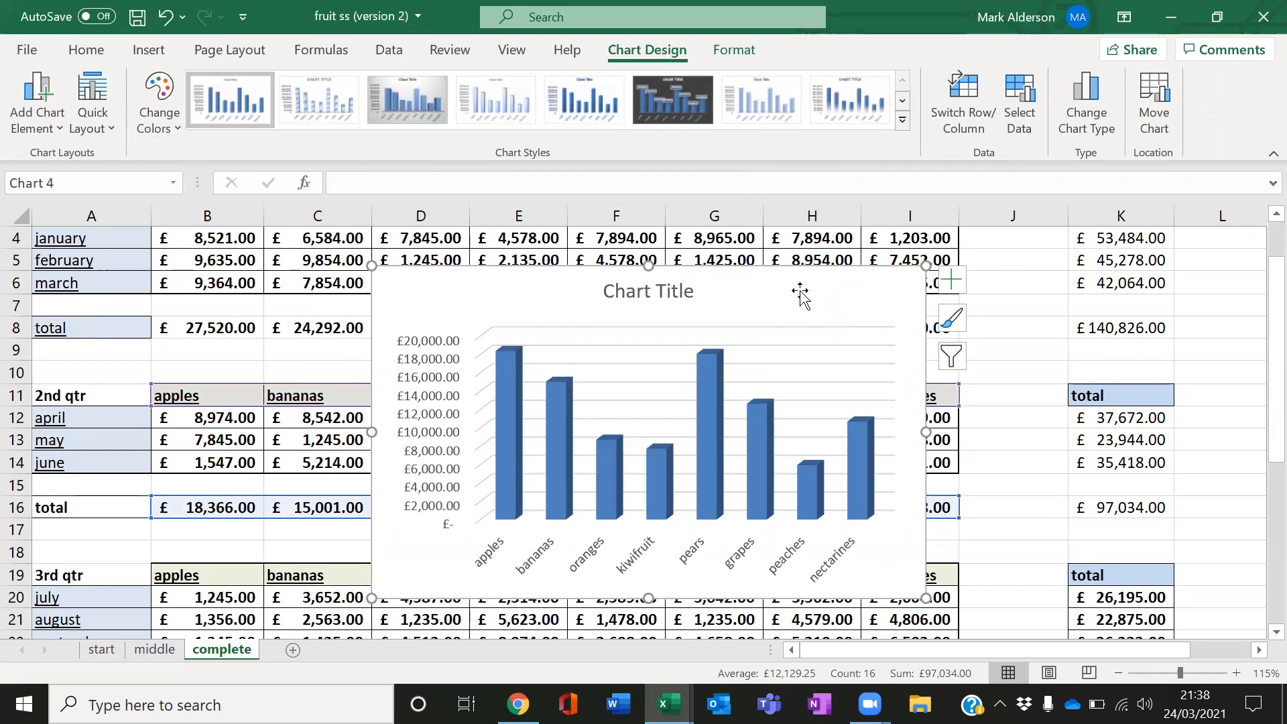
# Add axis titles to the chart
pyautogui.click(951, 279)
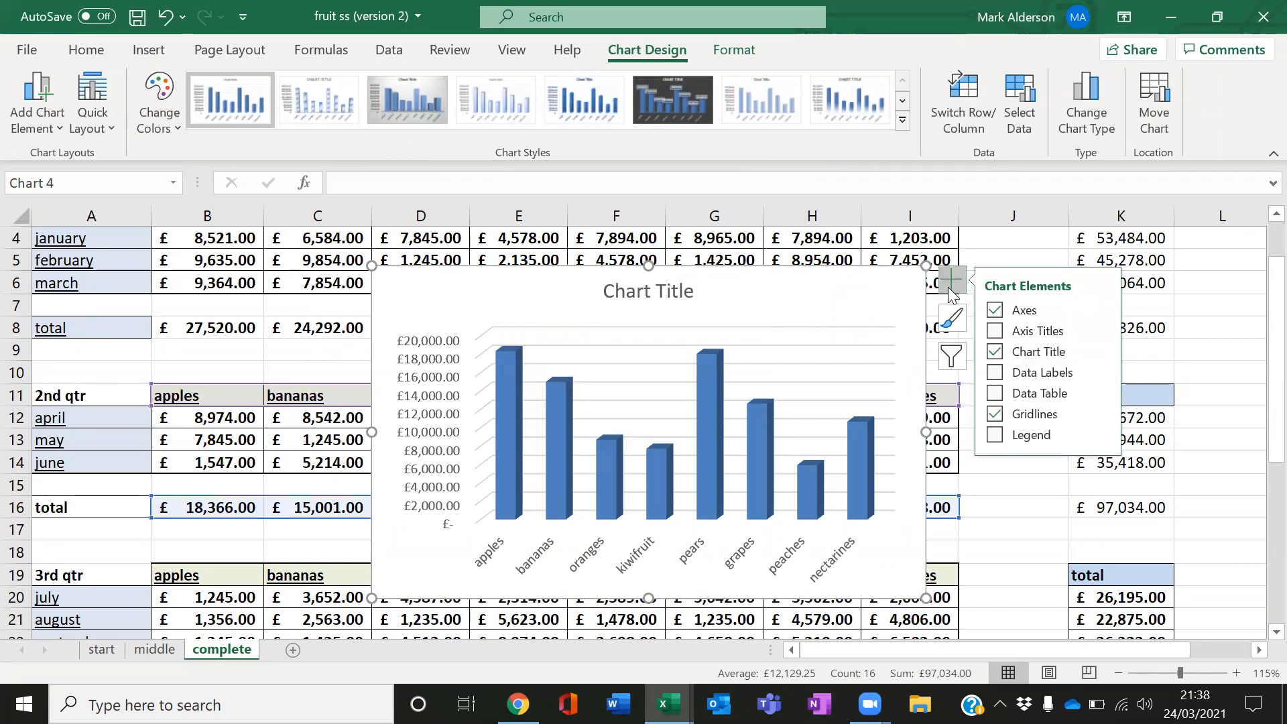
pyautogui.click(996, 331)
pyautogui.click(1103, 331)
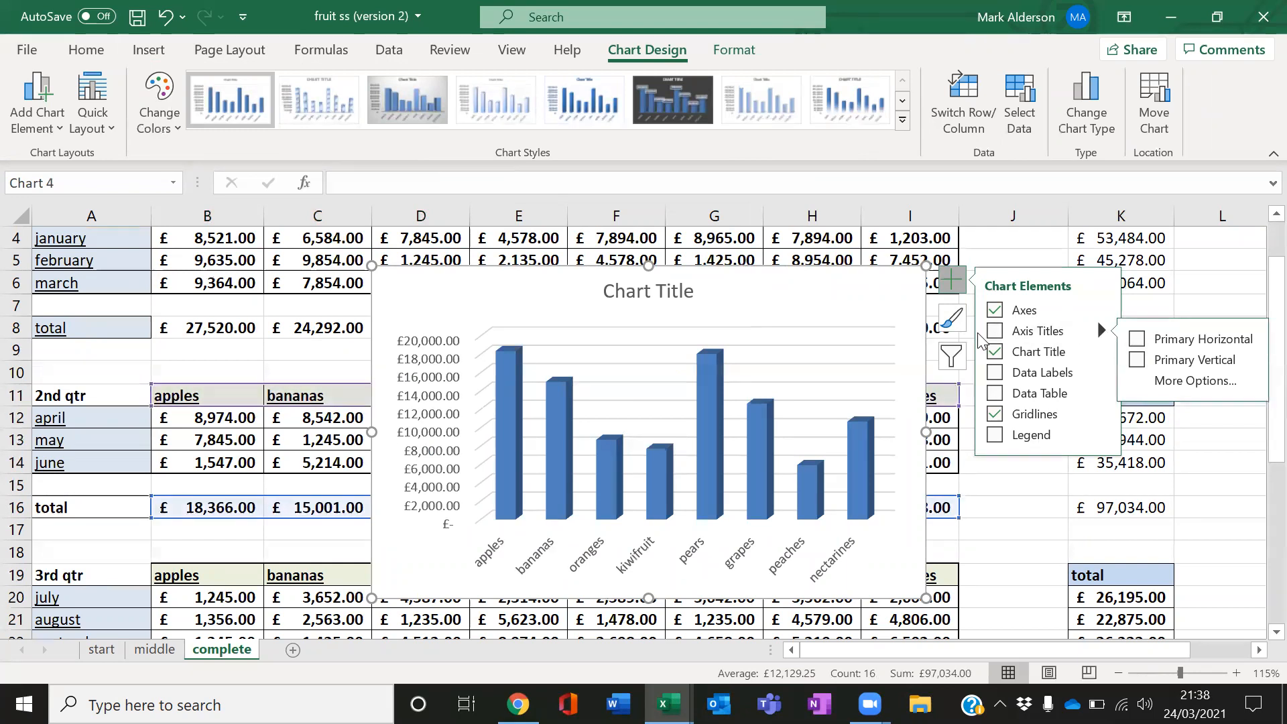
pyautogui.click(996, 332)
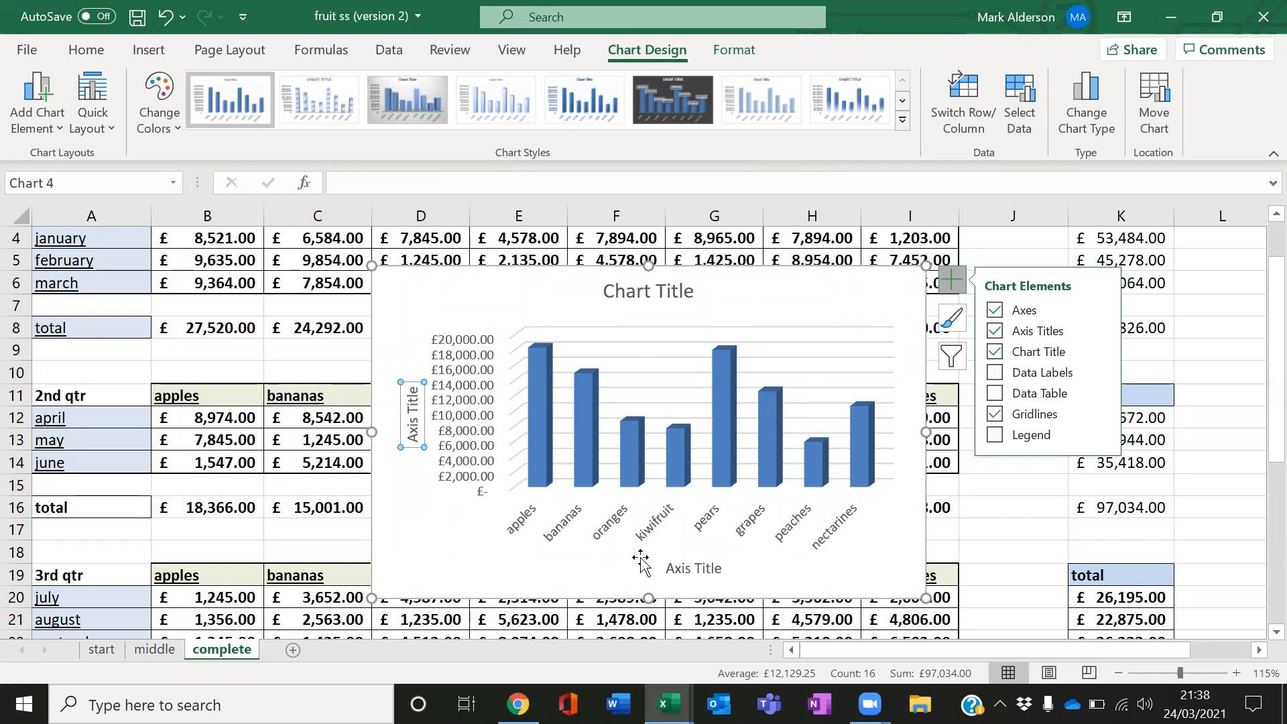
# Retitle the chart as Fruit sales 2nd quarter
pyautogui.doubleClick(664, 292)
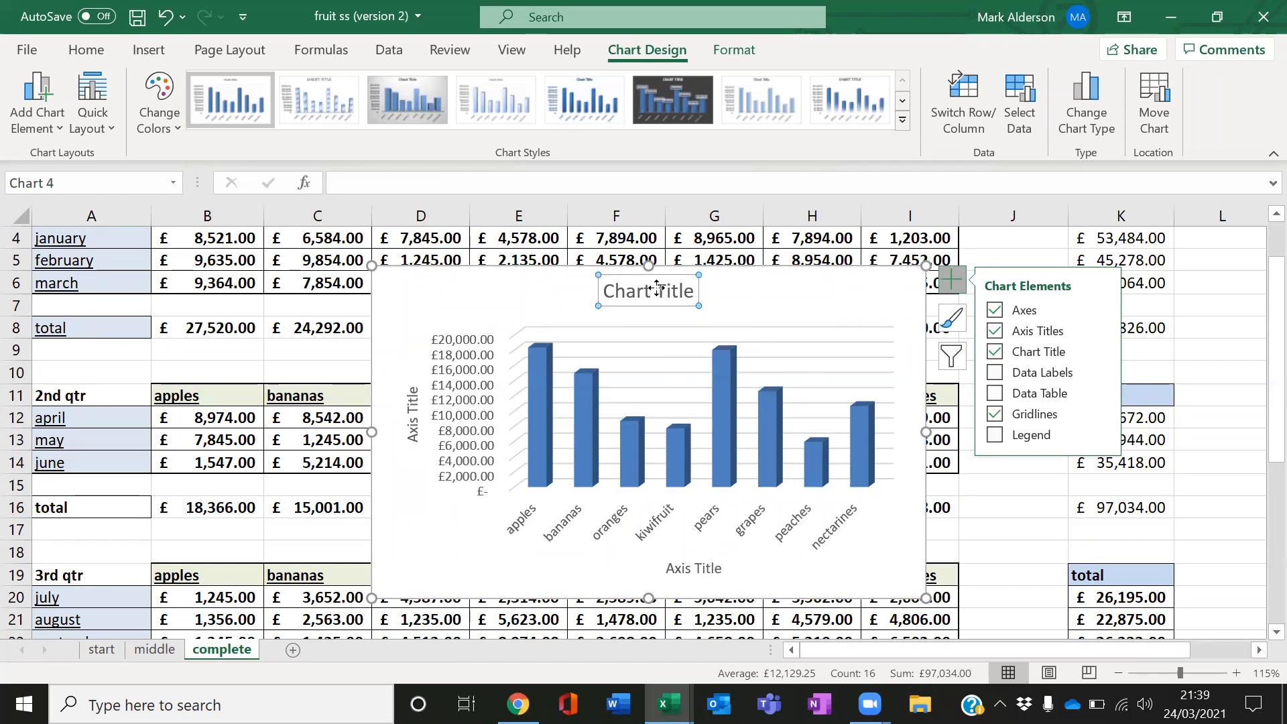
pyautogui.doubleClick(681, 292)
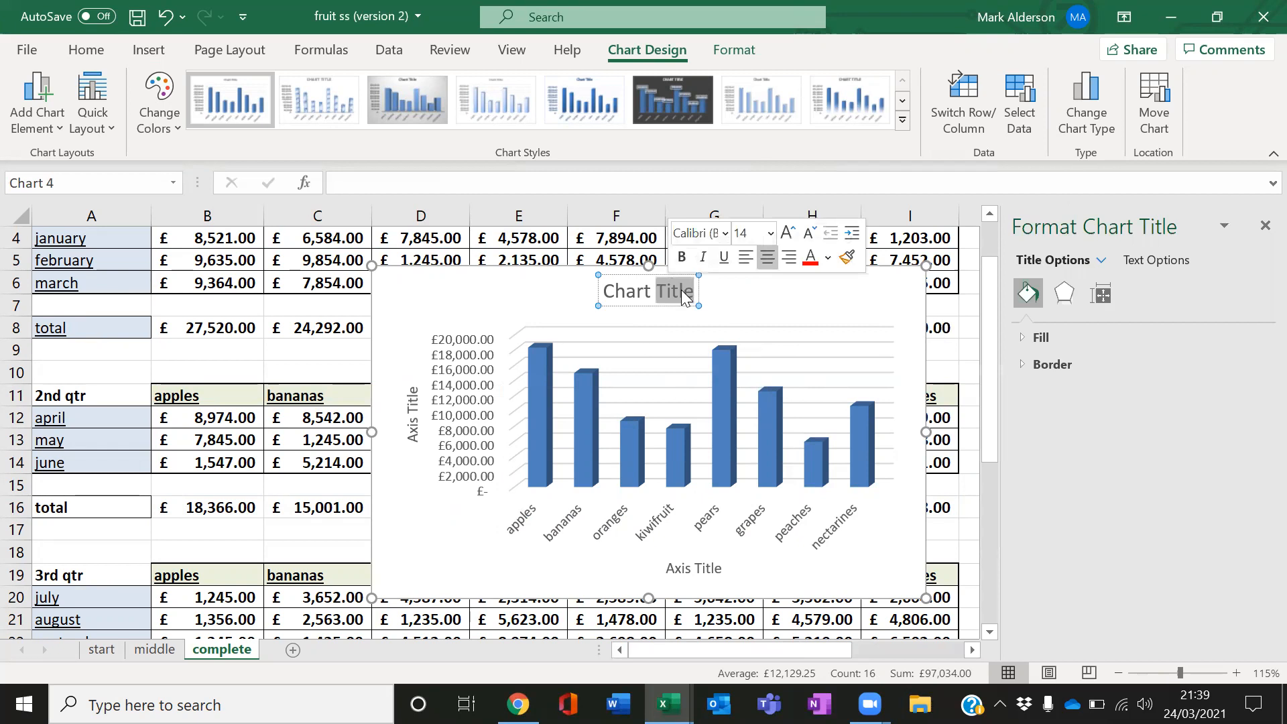
pyautogui.press('BackSpace')
pyautogui.hotkey('ctrl', 'BackSpace')
pyautogui.write('Fruit sa')
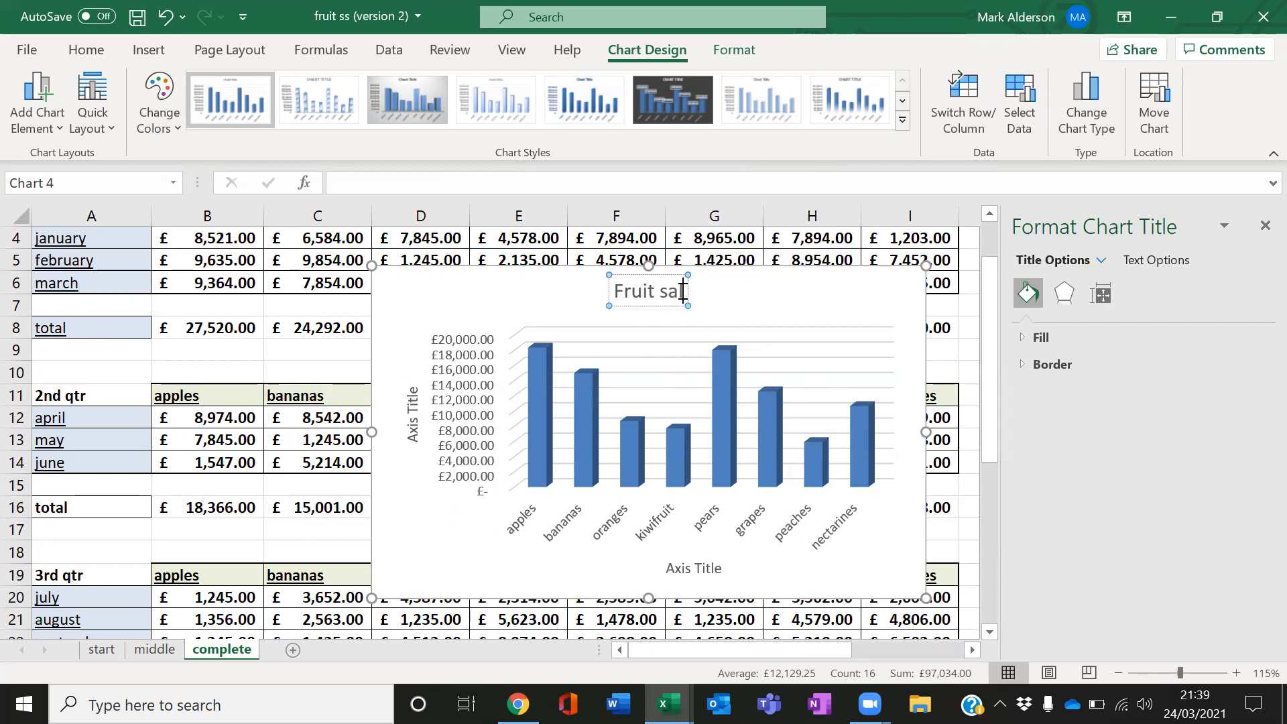
pyautogui.write('les 2')
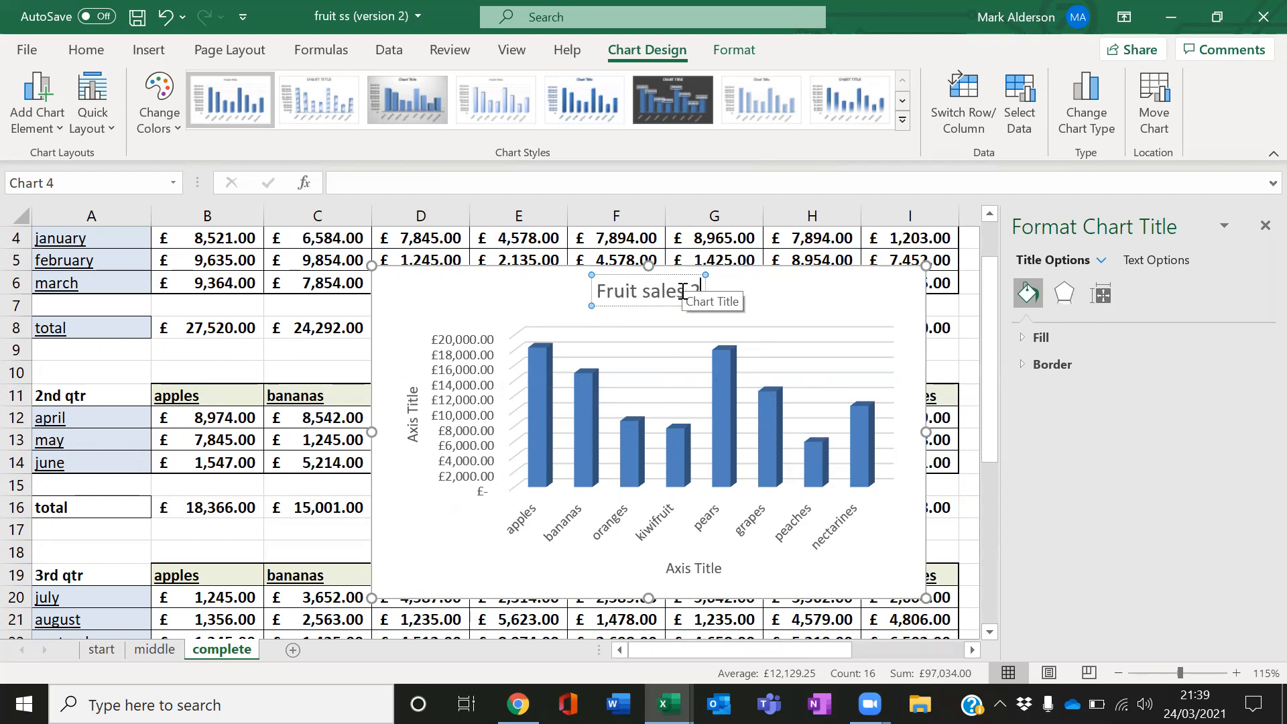
pyautogui.write('nd quarter')
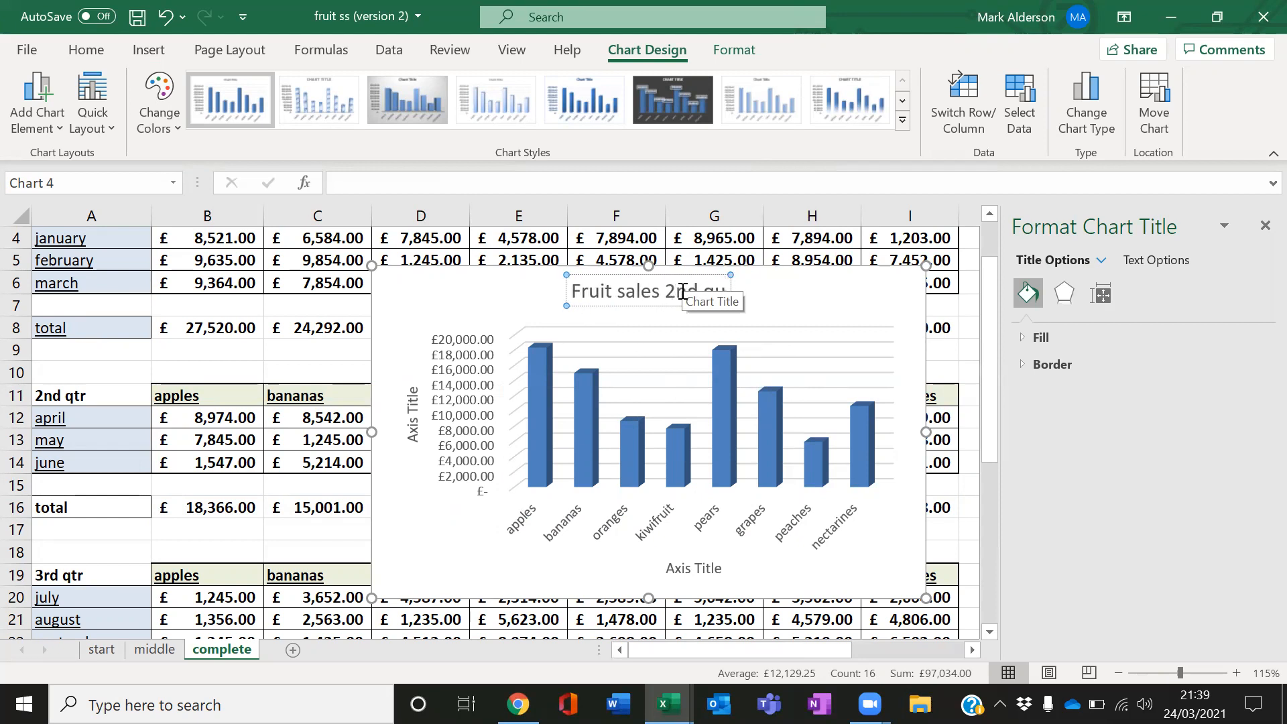
pyautogui.click(802, 315)
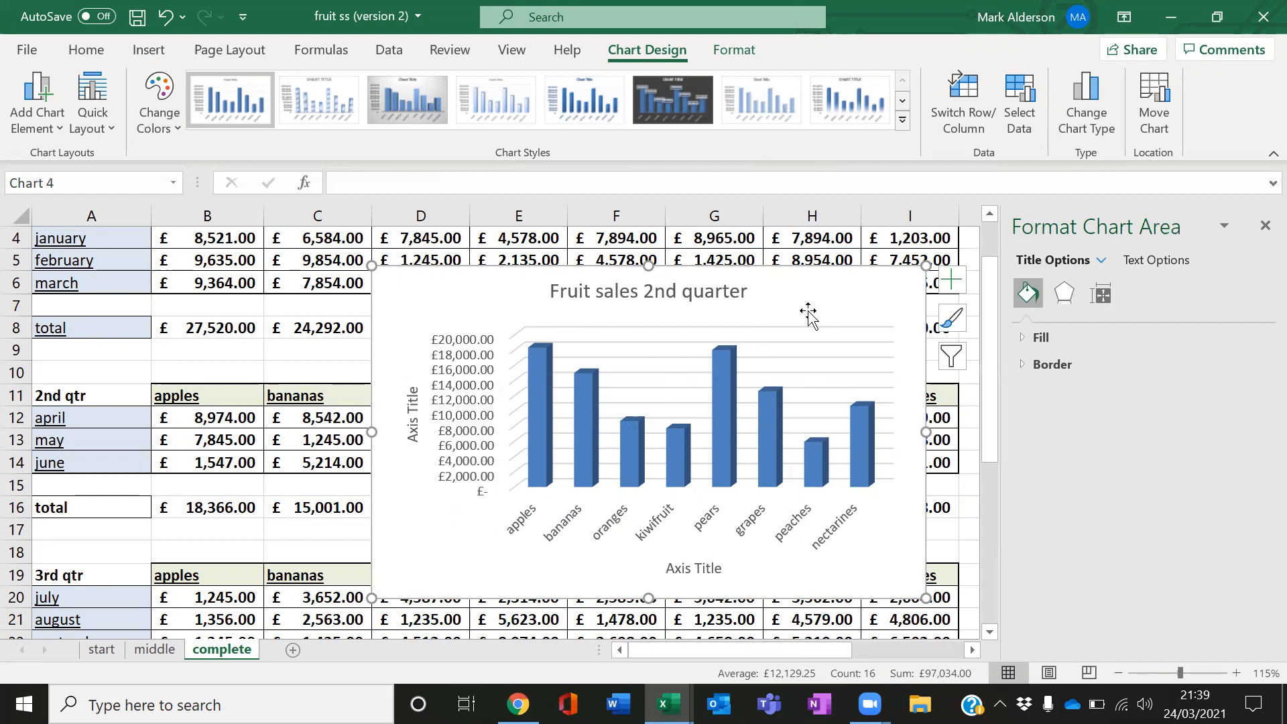
# Set the horizontal axis title to Fruit Names
pyautogui.click(681, 568)
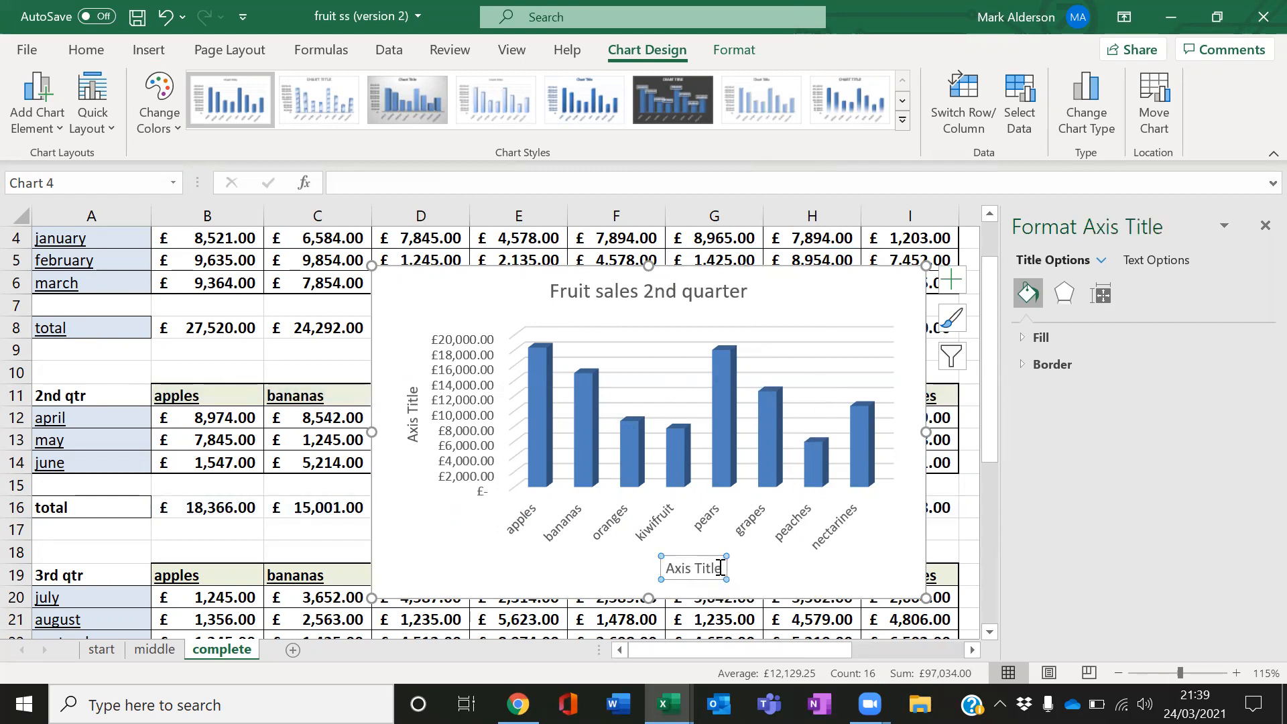
pyautogui.moveTo(719, 568); pyautogui.dragTo(681, 571)
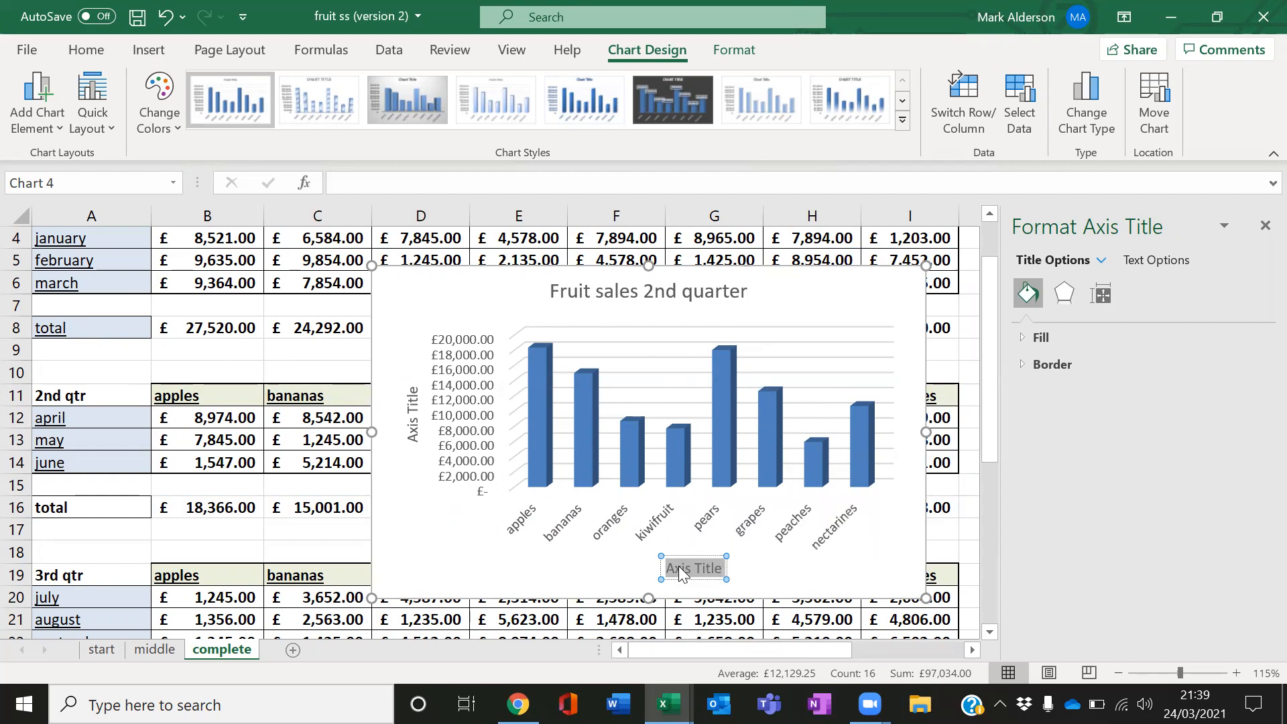
pyautogui.write('Fruit Namesz')
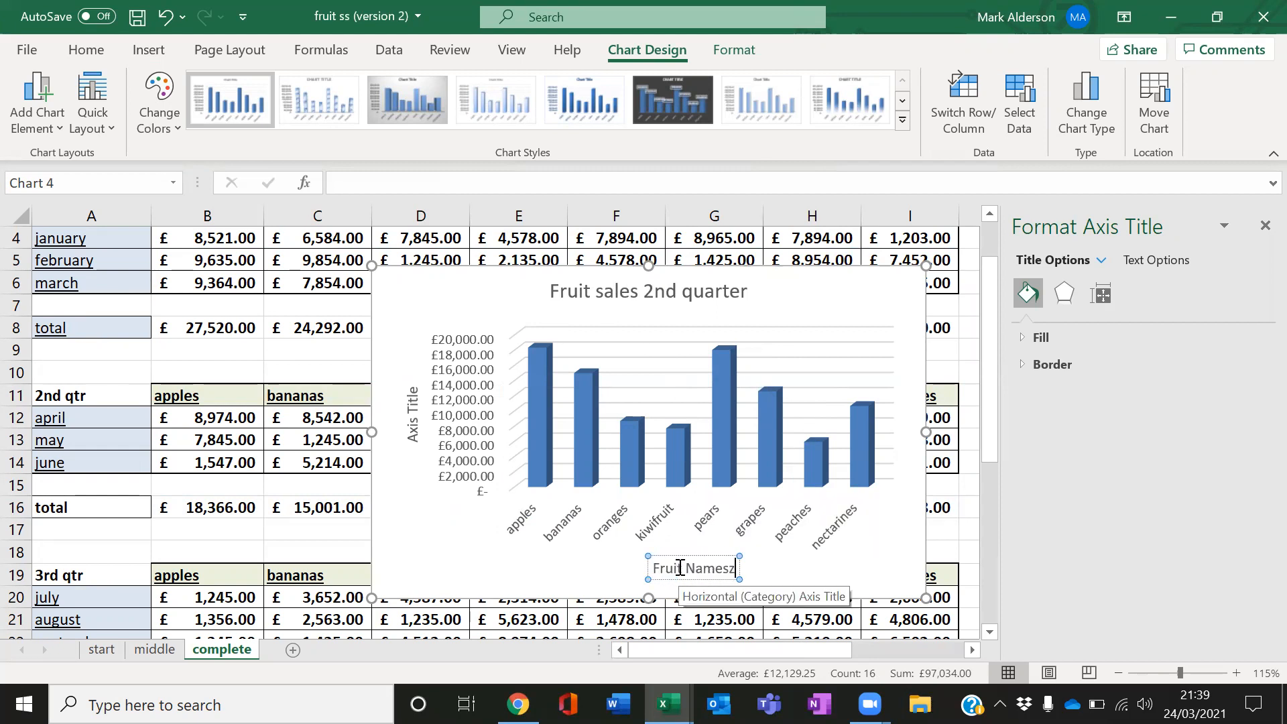
pyautogui.press('BackSpace')
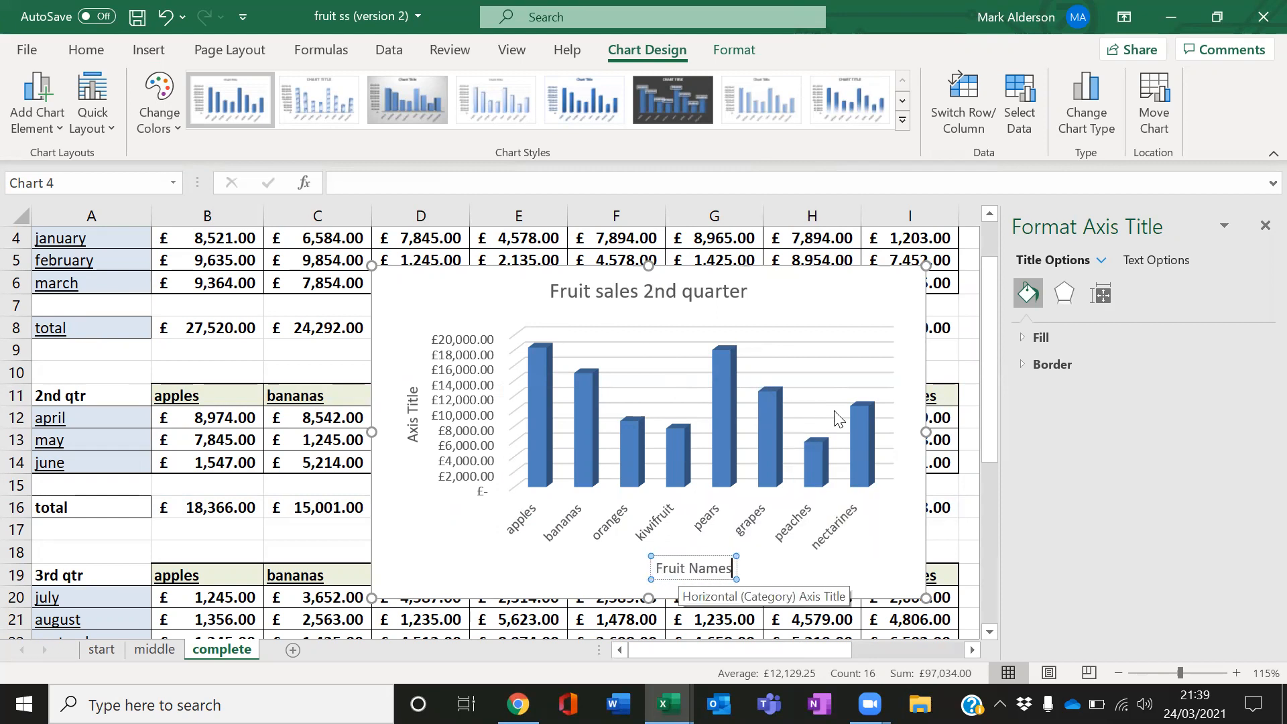
# Set the vertical axis title to sales
pyautogui.doubleClick(414, 429)
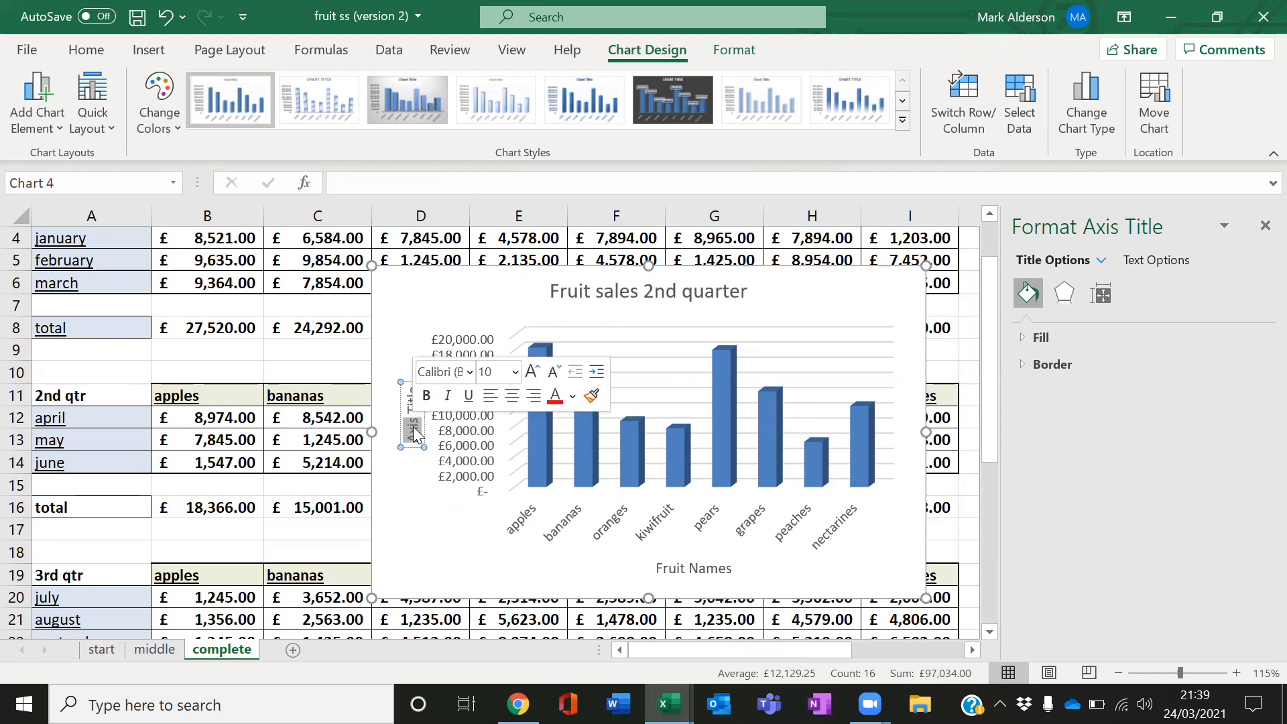
pyautogui.press('Delete')
pyautogui.press('Delete')
pyautogui.press('Delete')
pyautogui.press('Delete')
pyautogui.press('Delete')
pyautogui.press('Delete')
pyautogui.press('Delete')
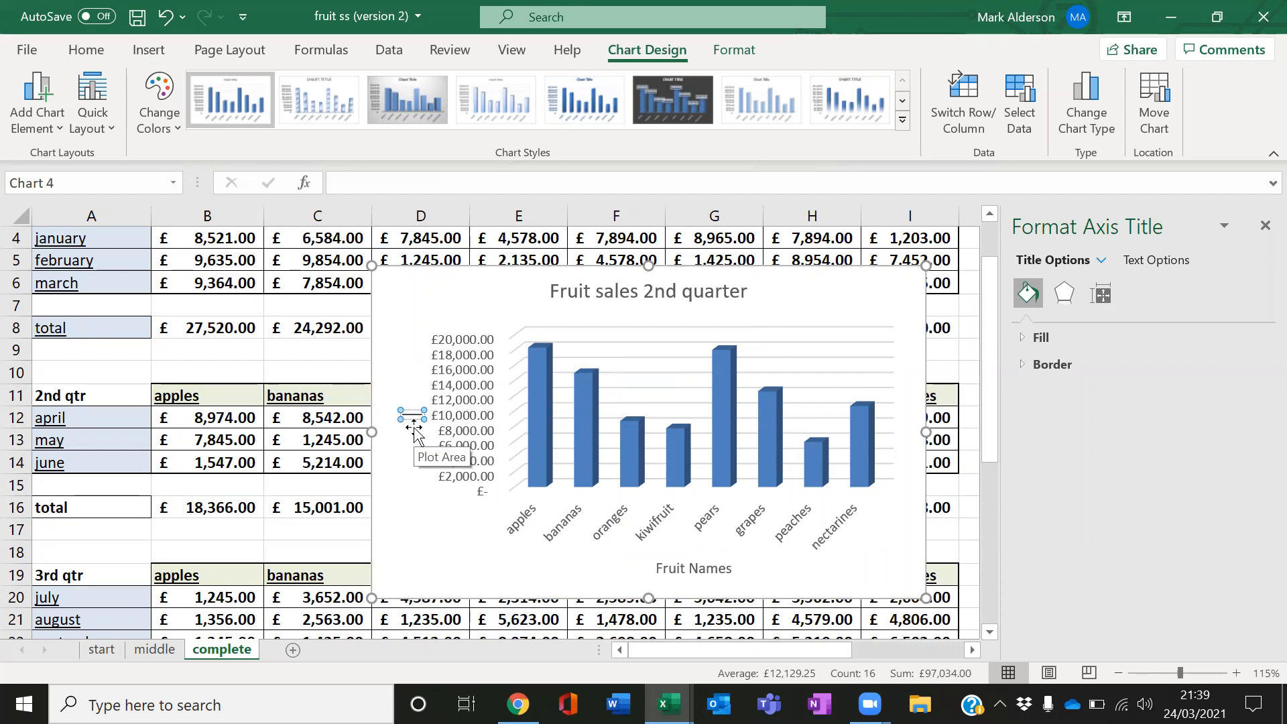
pyautogui.write('sales')
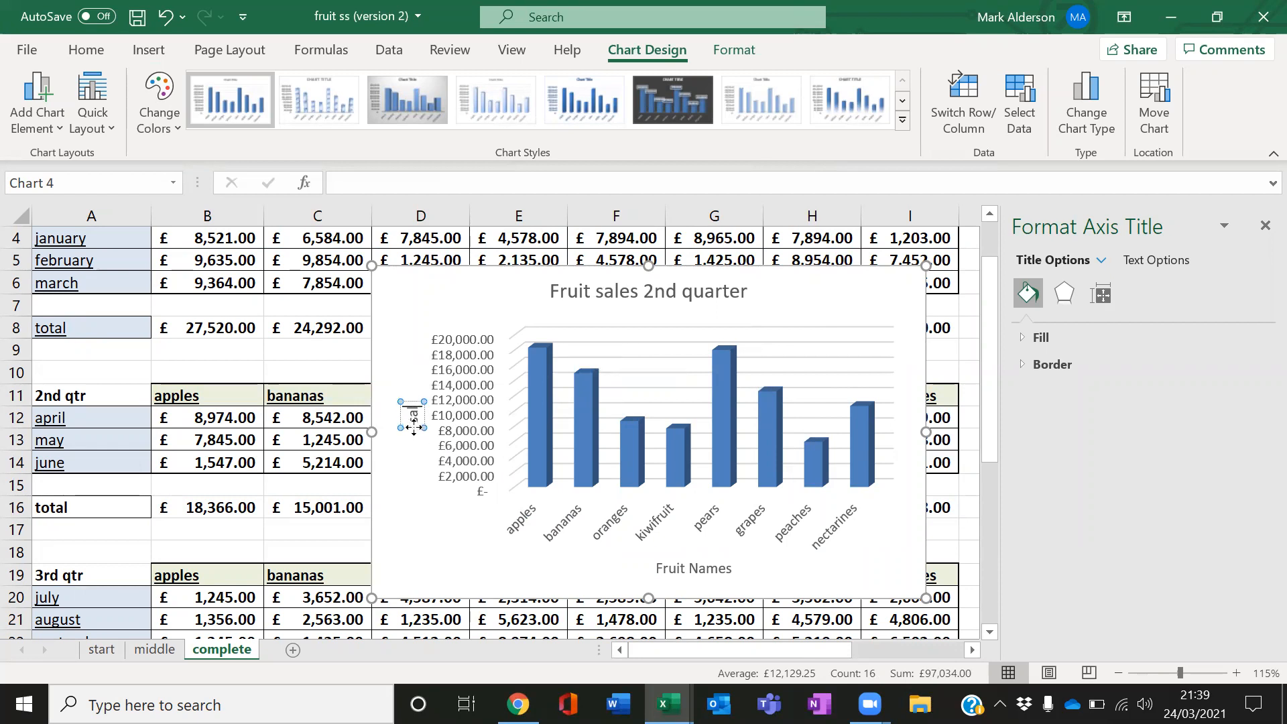
pyautogui.click(511, 420)
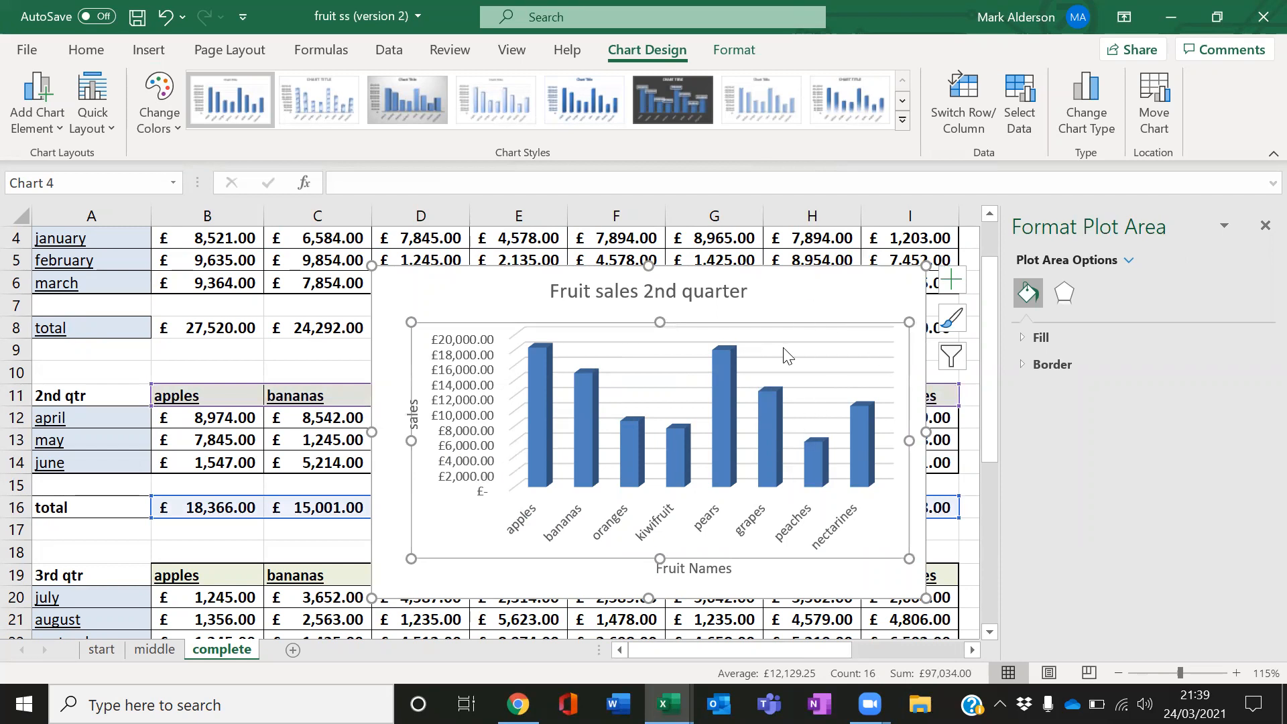
pyautogui.click(1264, 226)
# Move the chart to a new sheet named 2nd qtr fruit sales
pyautogui.rightClick(861, 306)
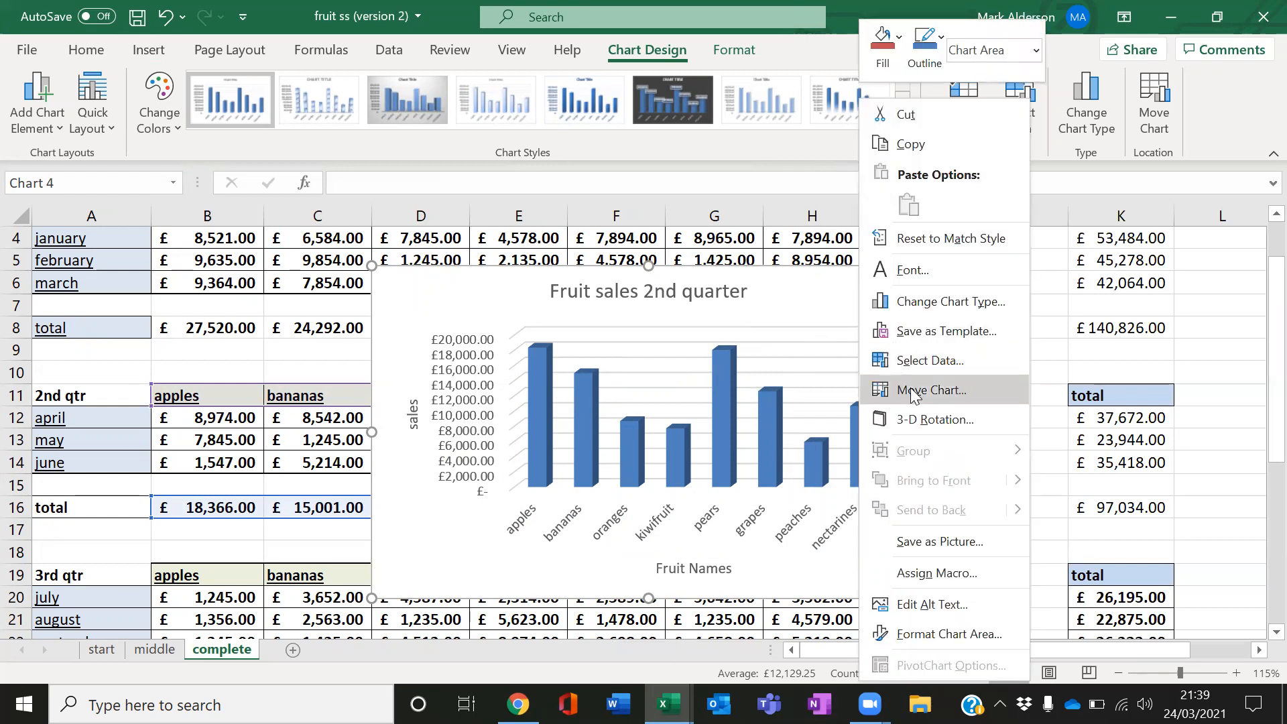
pyautogui.click(913, 391)
pyautogui.click(802, 362)
pyautogui.click(891, 357)
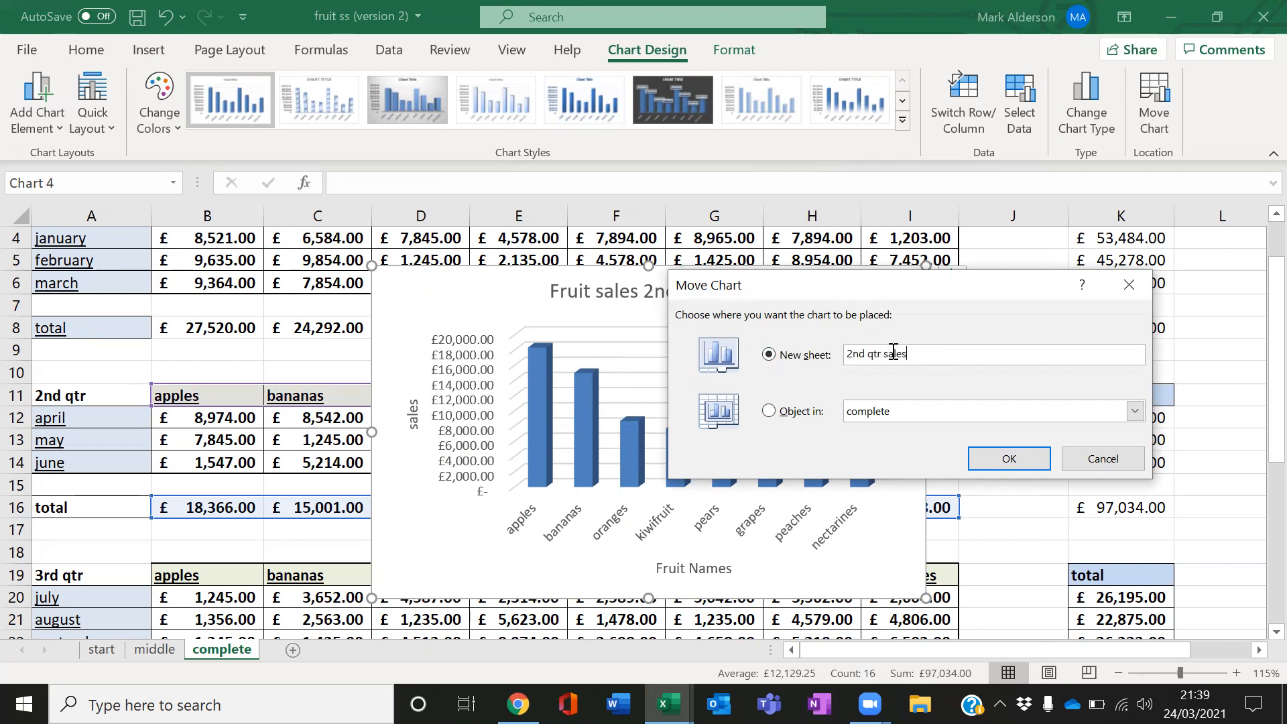
pyautogui.press('BackSpace')
pyautogui.press('BackSpace')
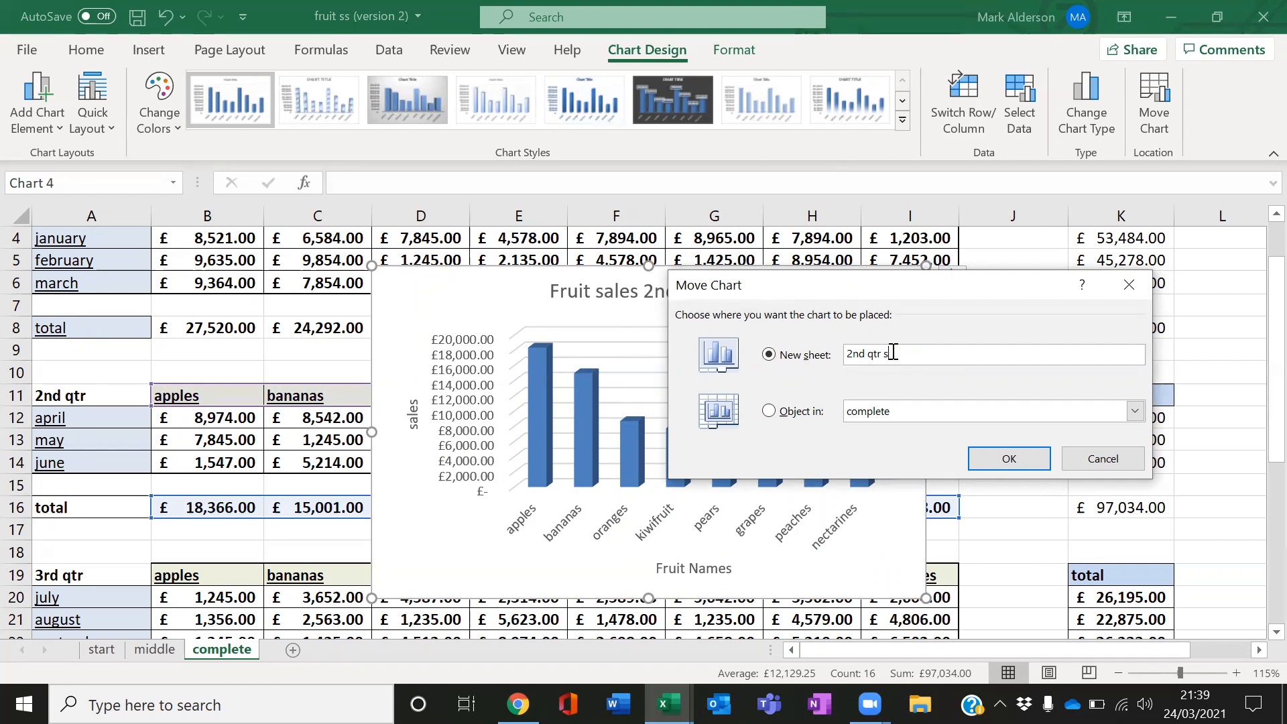
pyautogui.write('fruit sales')
pyautogui.click(996, 460)
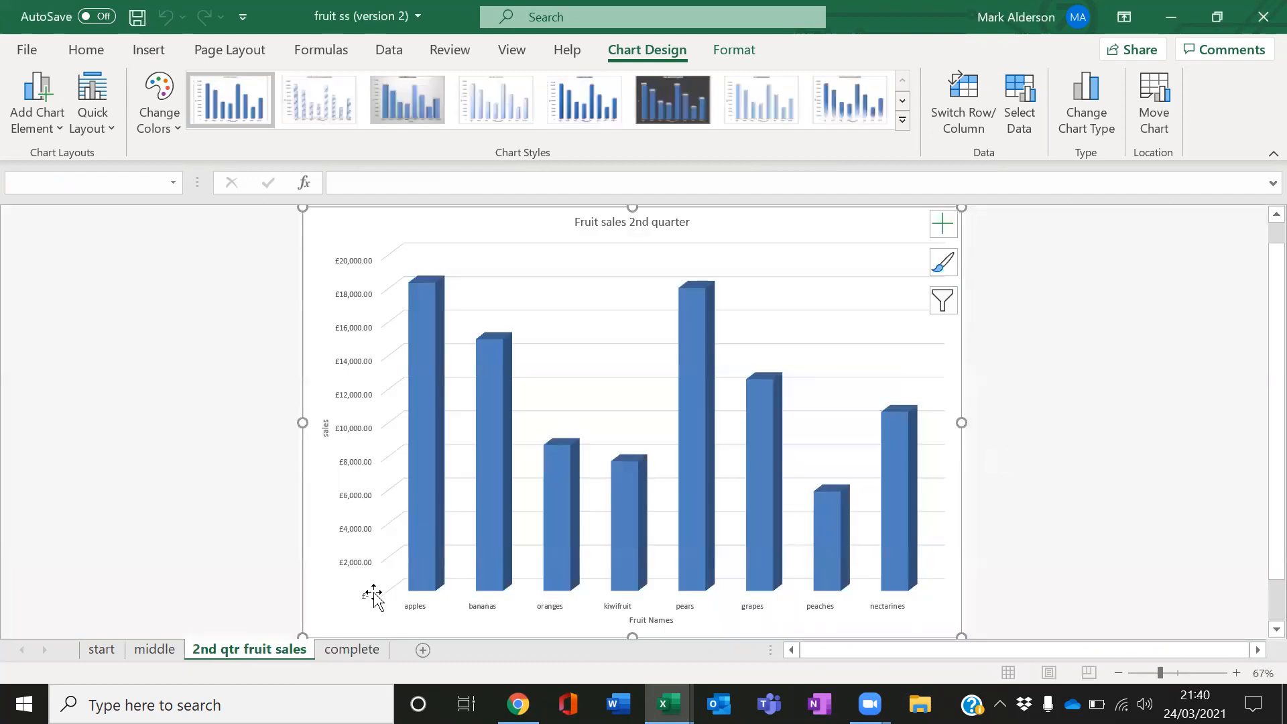
# Move the 2nd qtr fruit sales sheet to the end of the tabs and return to the complete sheet
pyautogui.moveTo(297, 652); pyautogui.dragTo(365, 653)
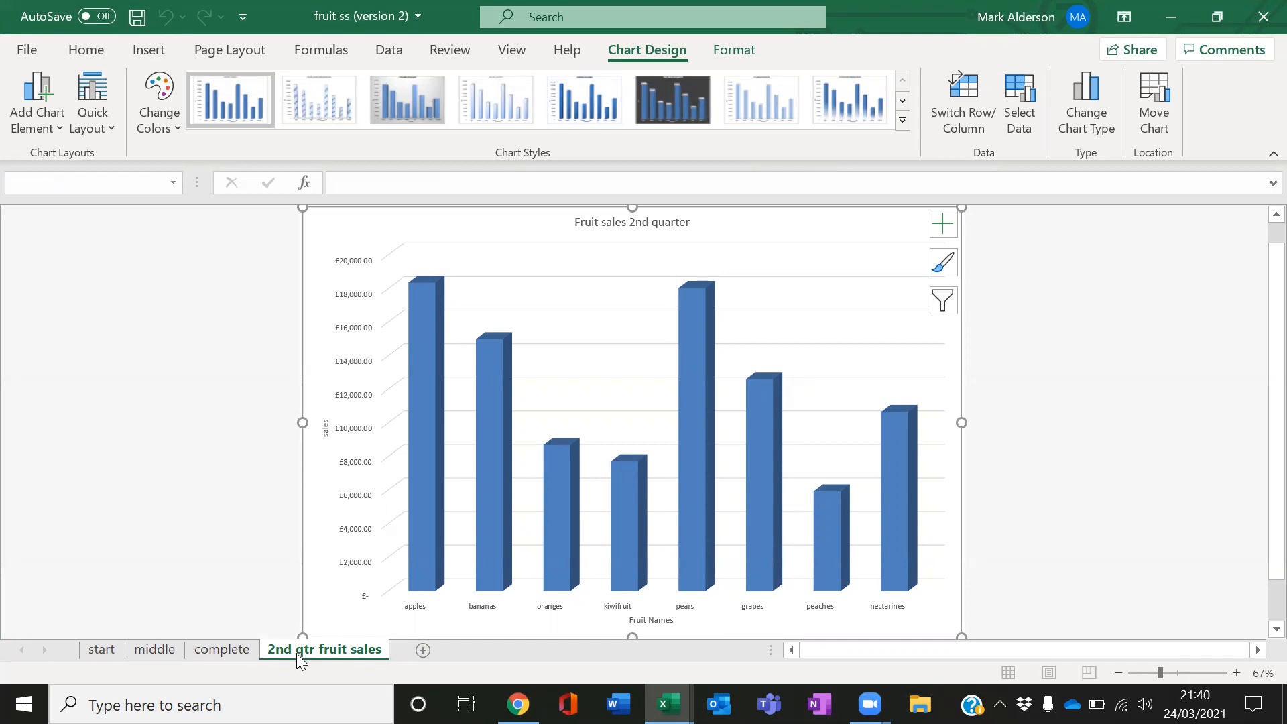
pyautogui.click(238, 648)
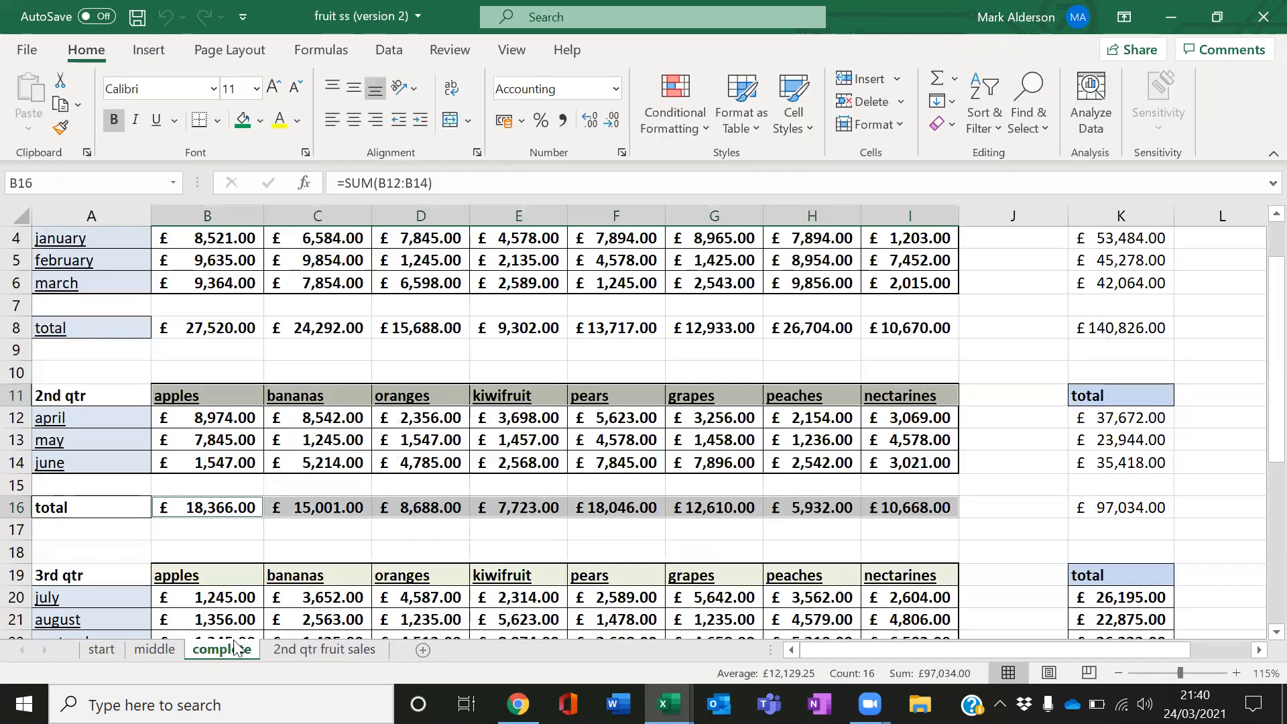
pyautogui.scroll(1, 661, 412)
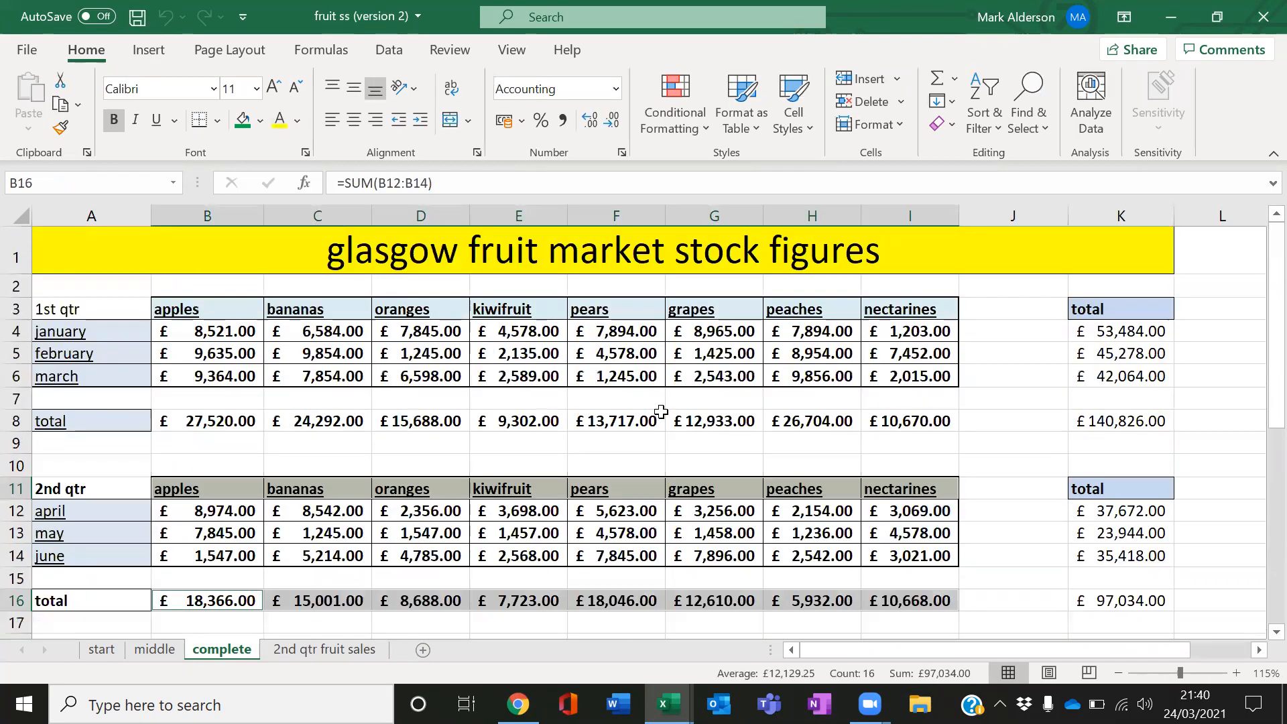
pyautogui.moveTo(242, 310); pyautogui.dragTo(868, 308)
pyautogui.moveTo(216, 423); pyautogui.dragTo(782, 421)
pyautogui.click(1029, 476)
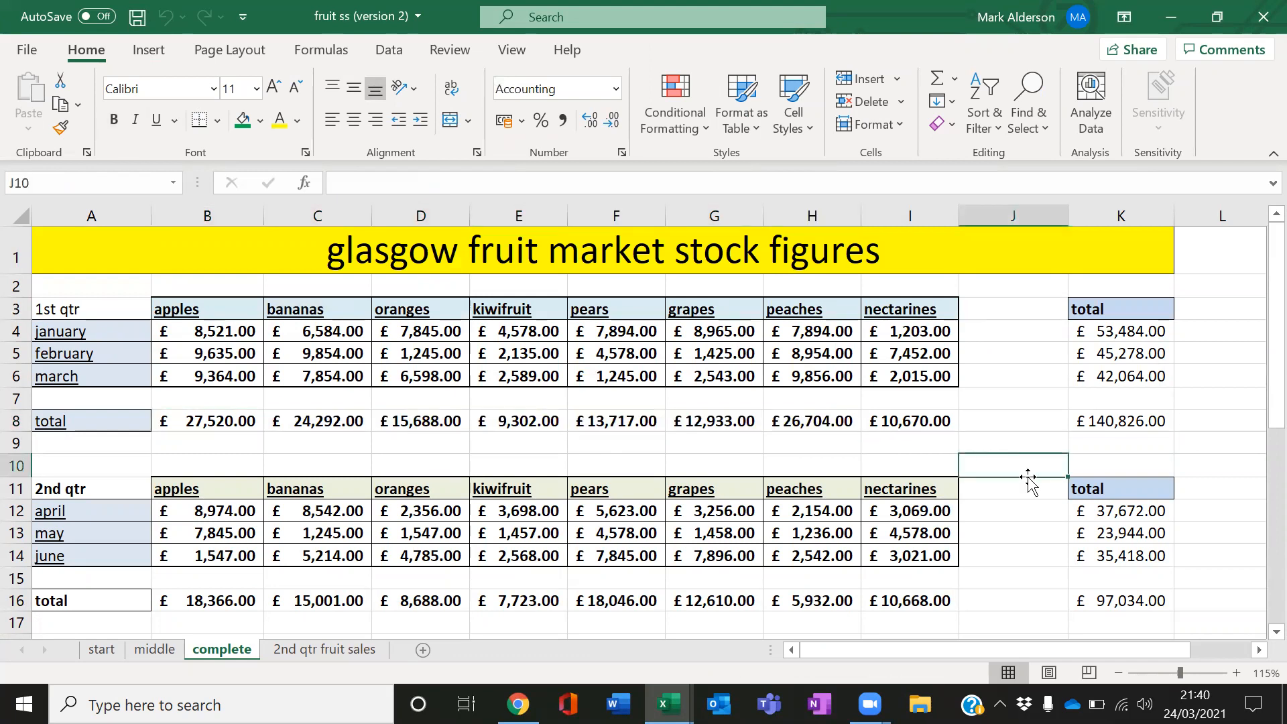
# Insert a 3-D clustered bar chart from the third-quarter months A20:A22 and totals K20:K22
pyautogui.scroll(-2, 698, 370)
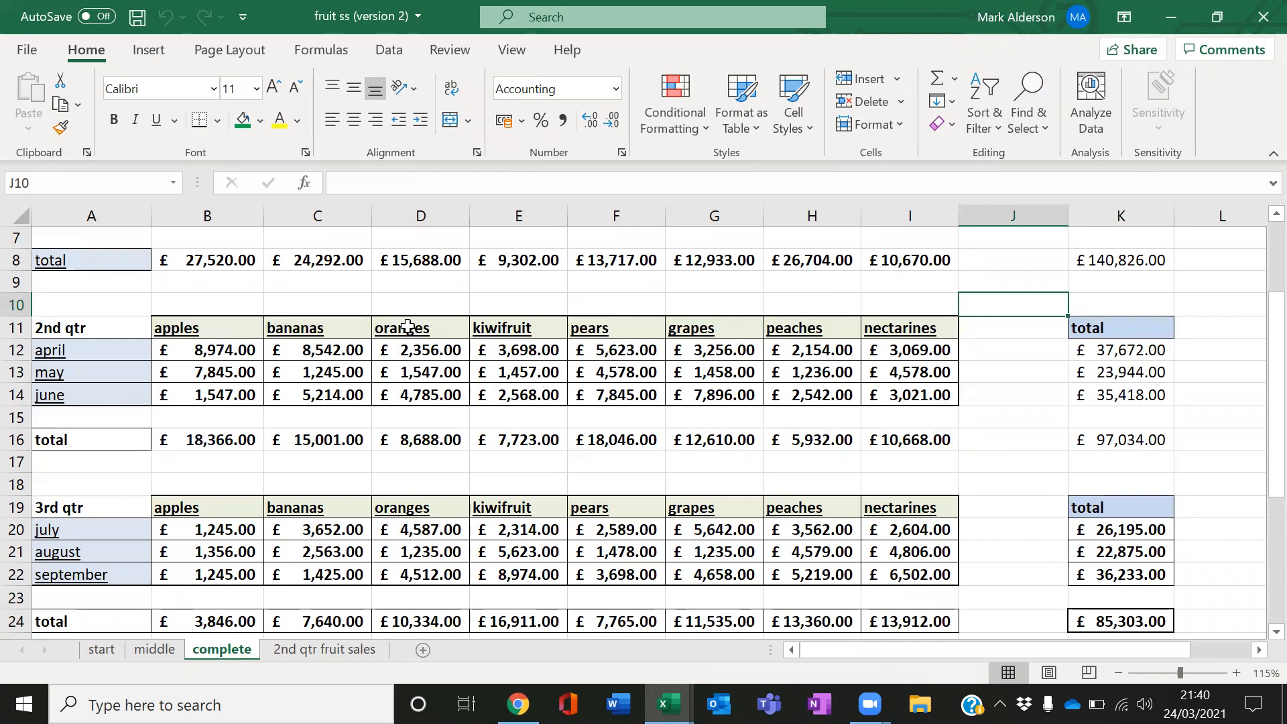
pyautogui.scroll(-1, 400, 425)
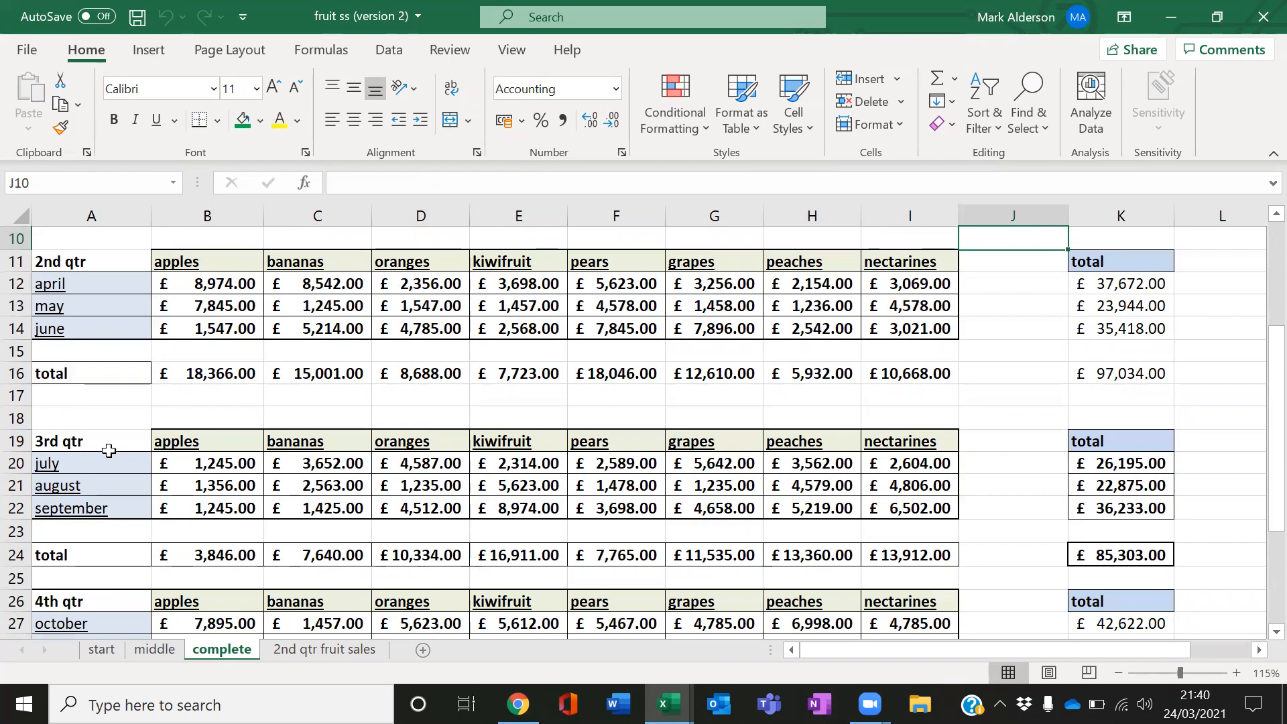
pyautogui.click(107, 444)
pyautogui.moveTo(126, 469); pyautogui.dragTo(911, 510)
pyautogui.click(195, 485)
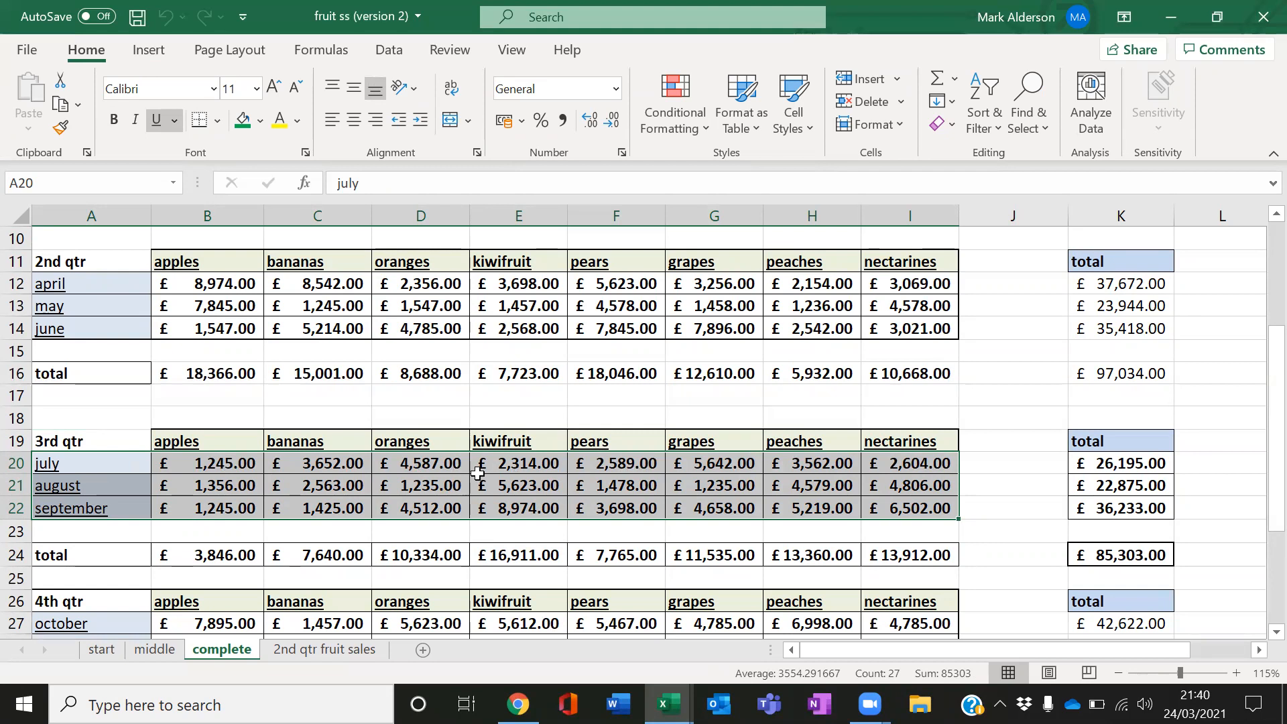
pyautogui.click(535, 491)
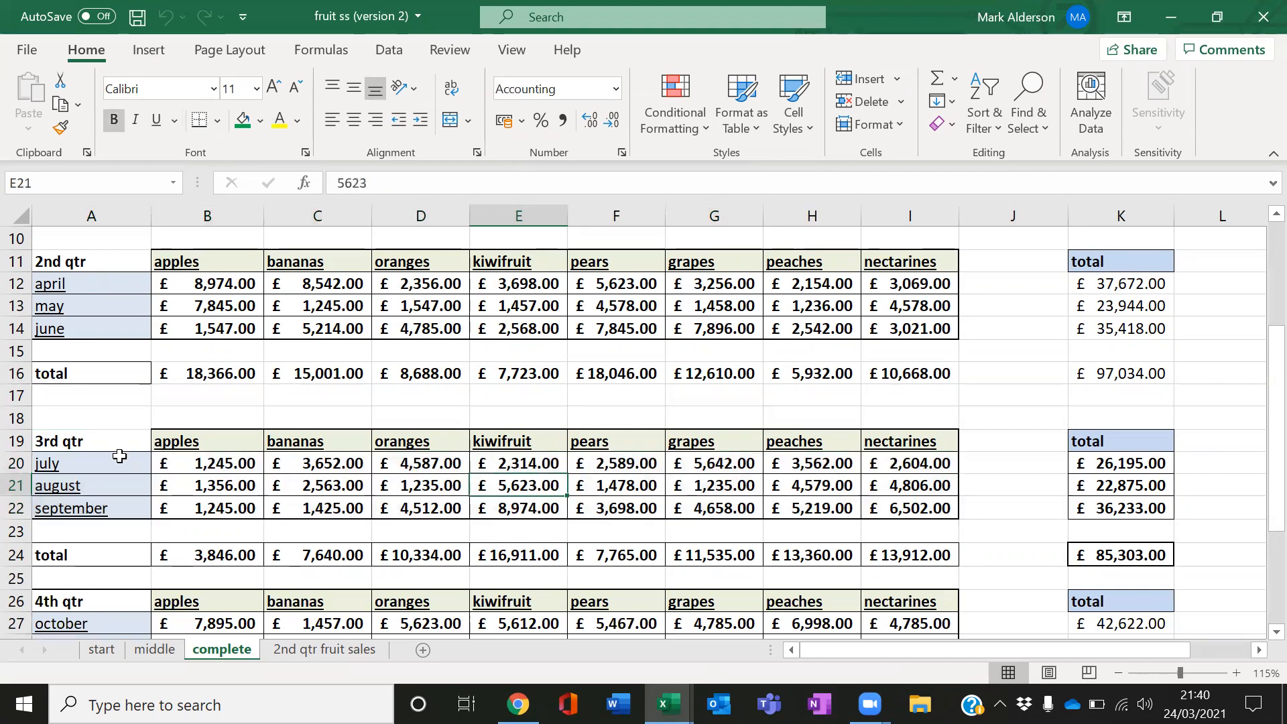
pyautogui.moveTo(111, 463); pyautogui.dragTo(107, 504)
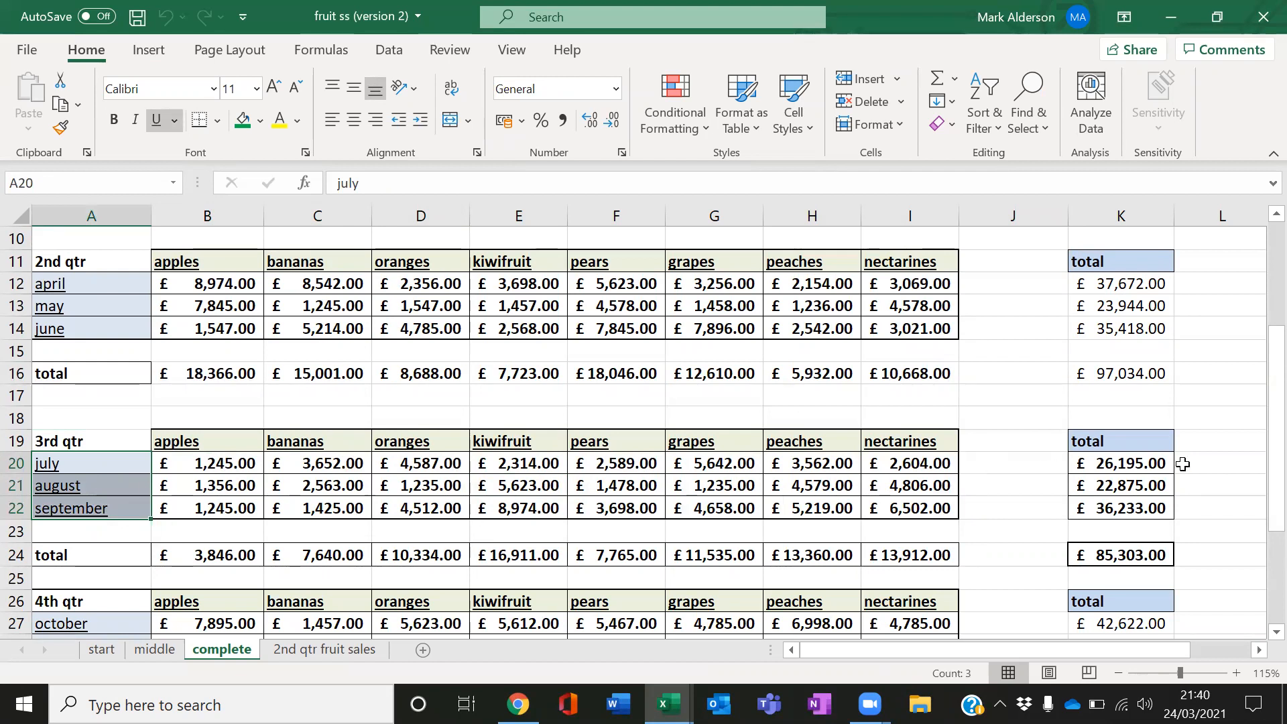
pyautogui.keyDown('ctrl'); pyautogui.moveTo(1138, 465); pyautogui.dragTo(1138, 509); pyautogui.keyUp('ctrl')
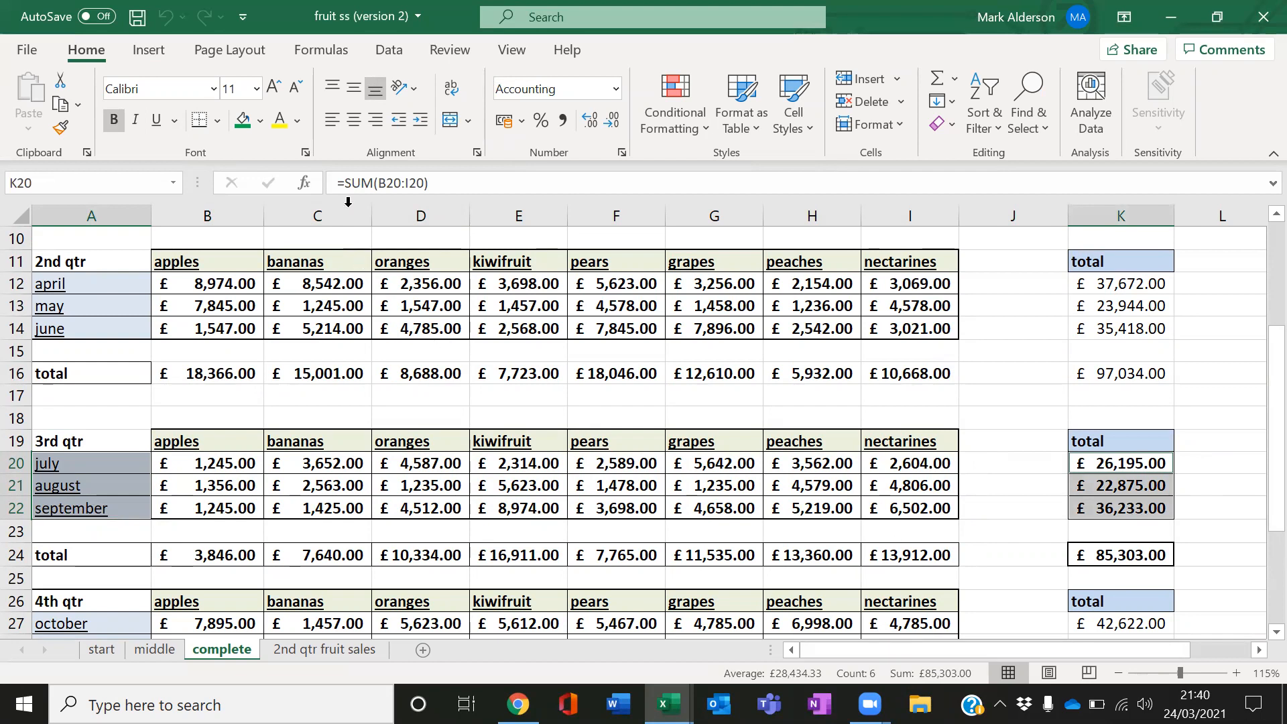
pyautogui.click(164, 54)
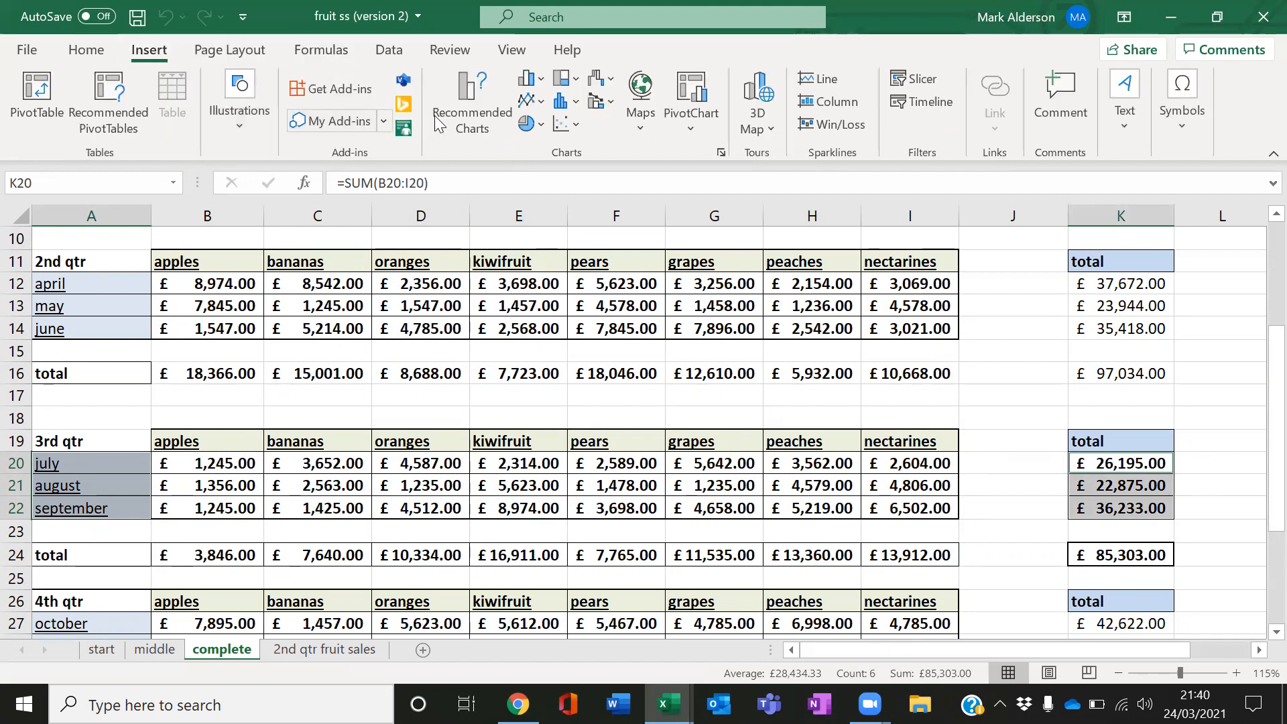
pyautogui.click(537, 78)
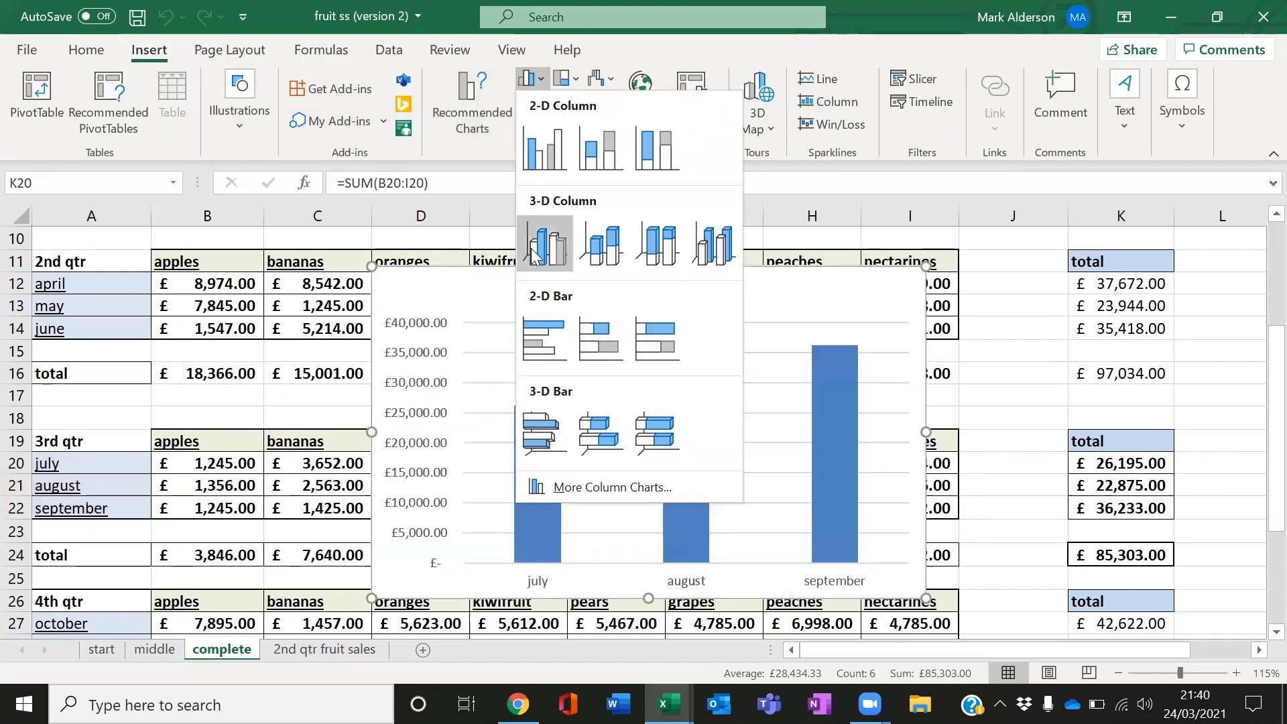
pyautogui.click(552, 429)
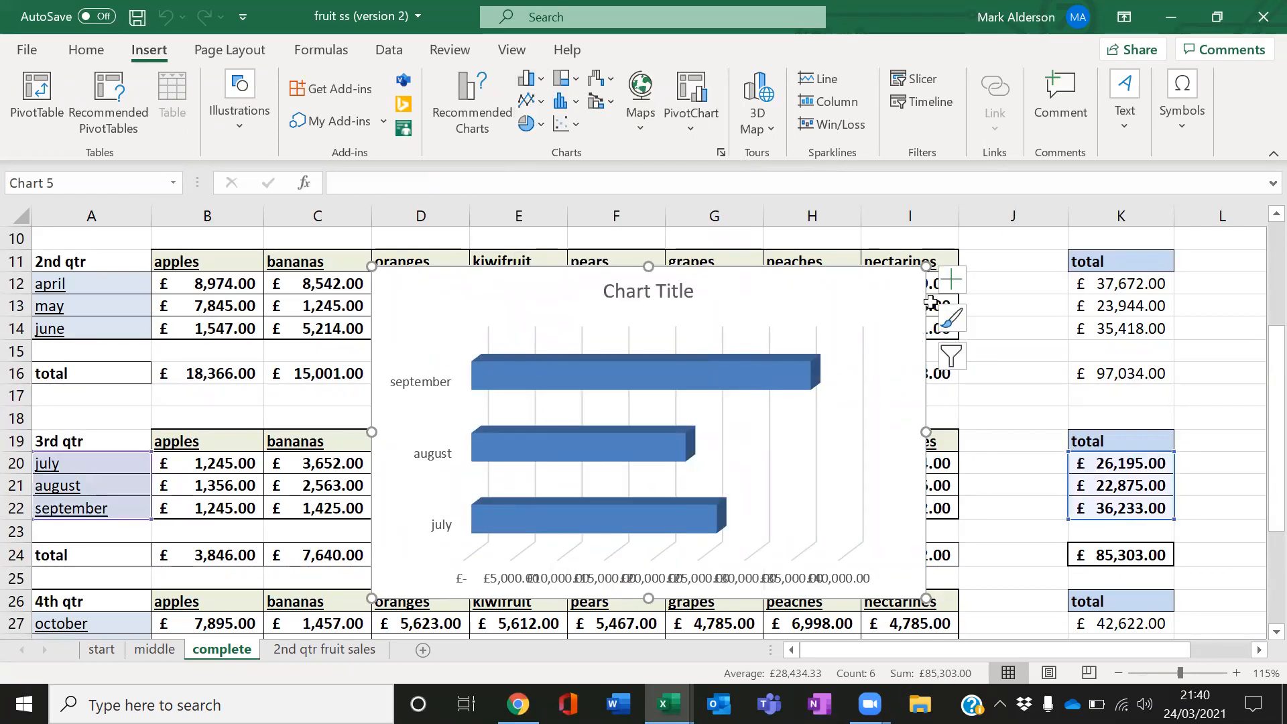
# Add axis titles to the third-quarter bar chart
pyautogui.click(952, 279)
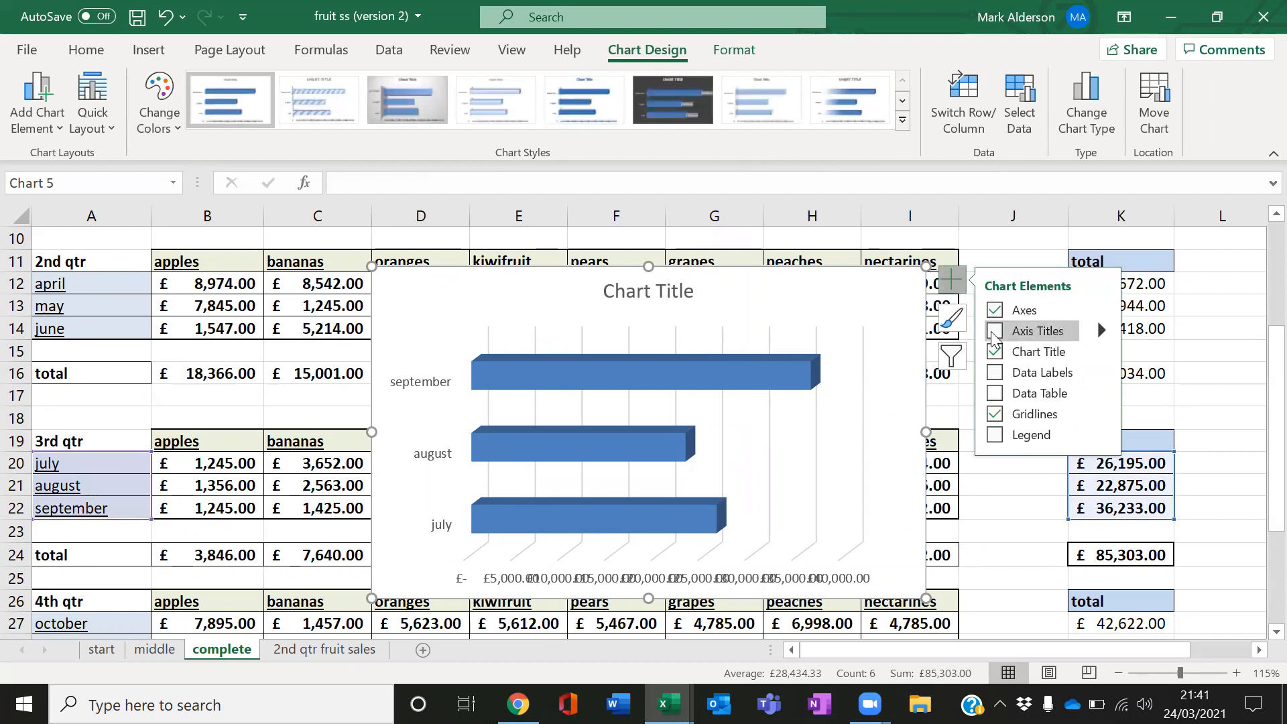
pyautogui.click(995, 331)
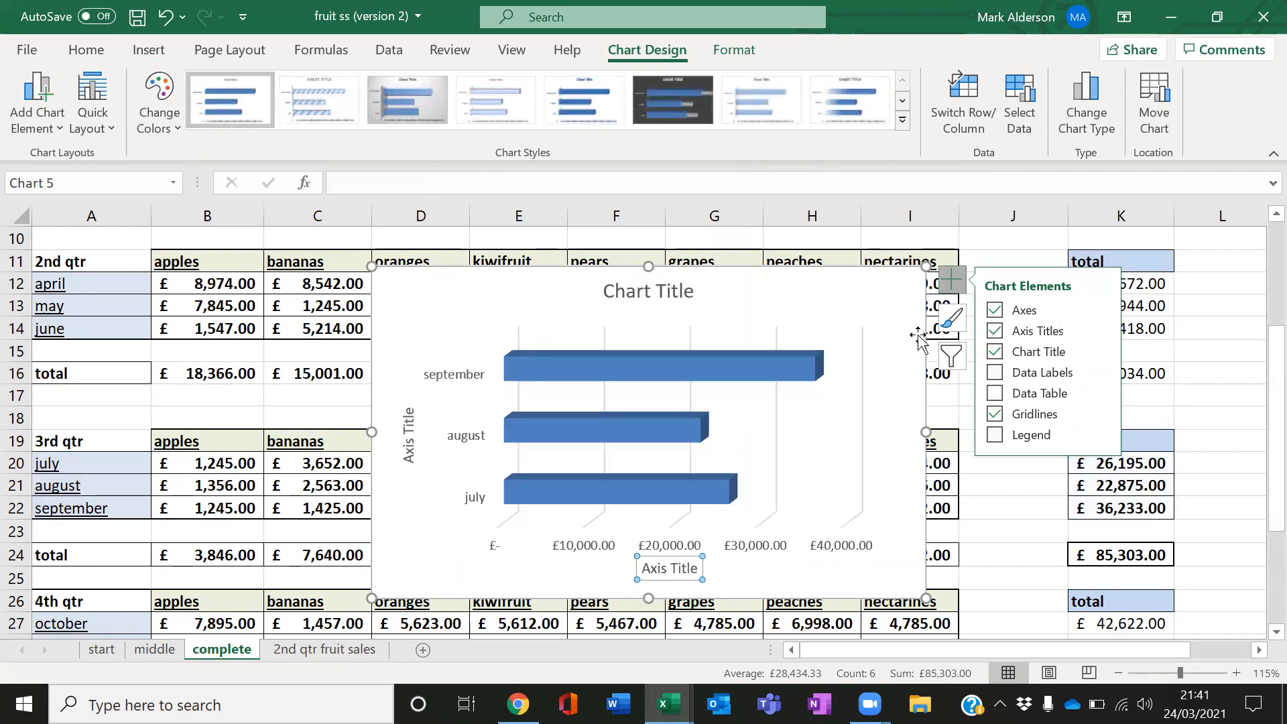
pyautogui.click(843, 324)
# Set the chart title to 3rd quarter sales by month
pyautogui.click(596, 293)
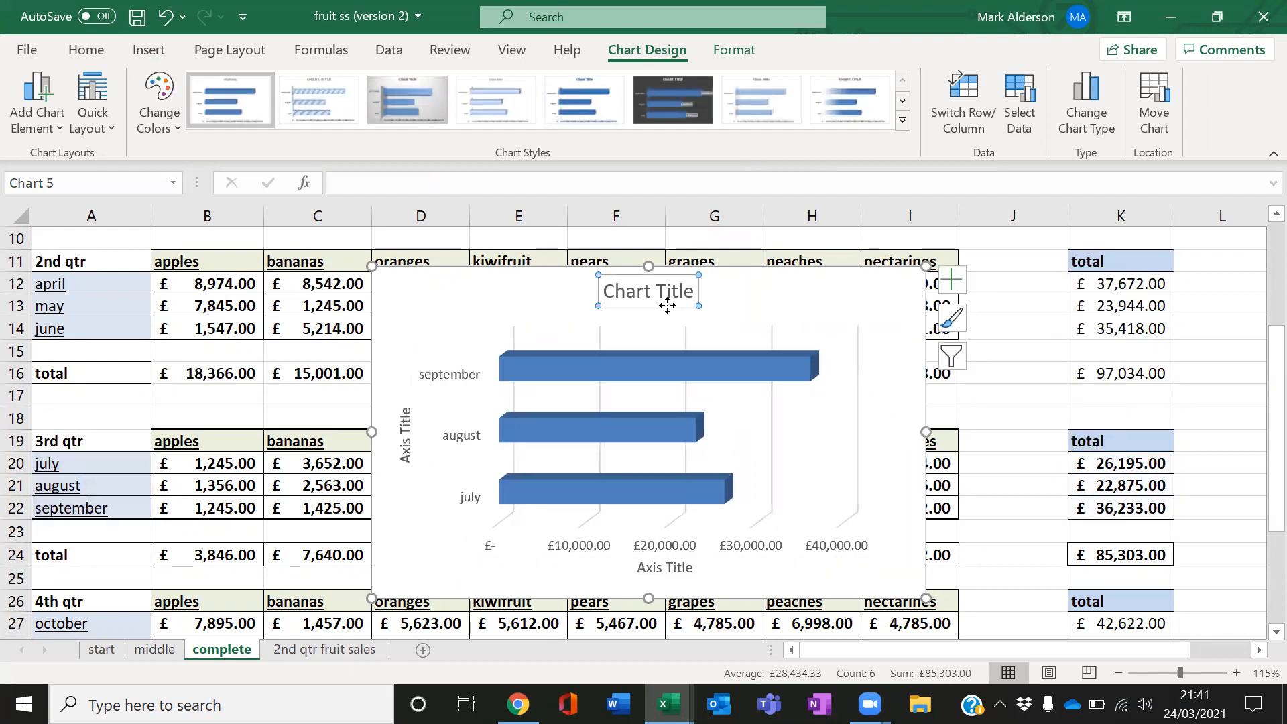
pyautogui.tripleClick(622, 293)
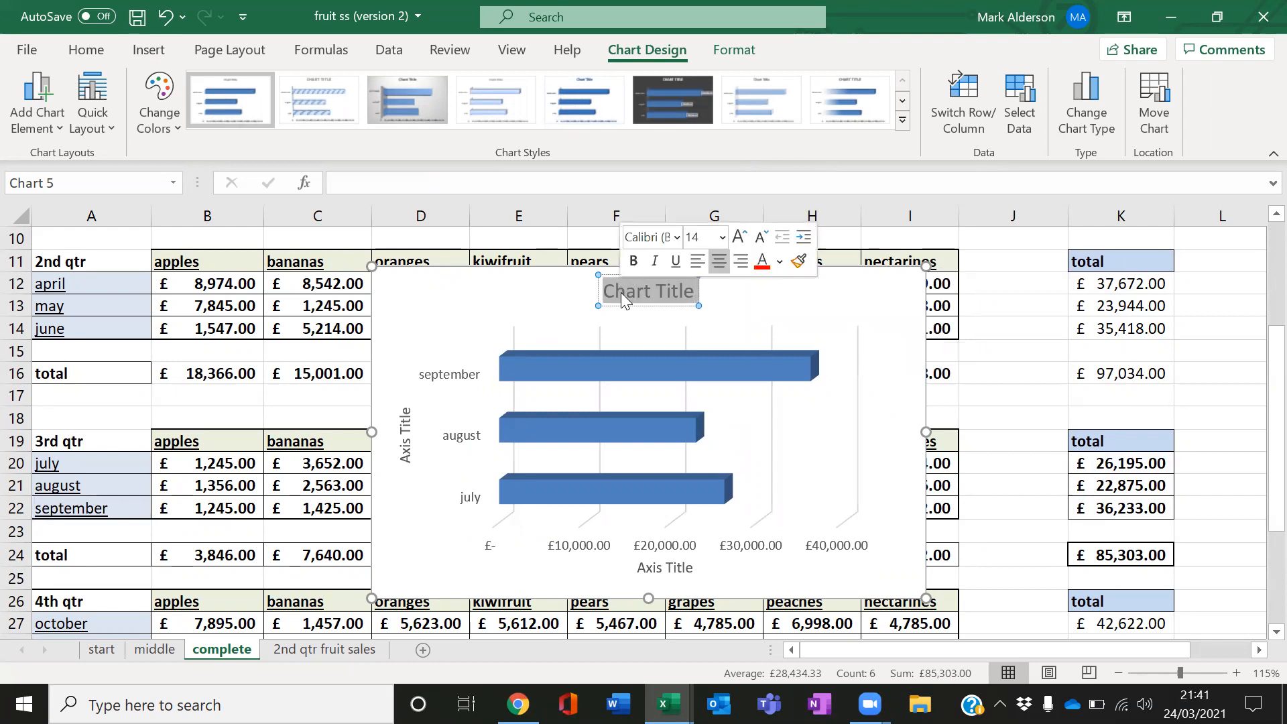
pyautogui.write('3rd')
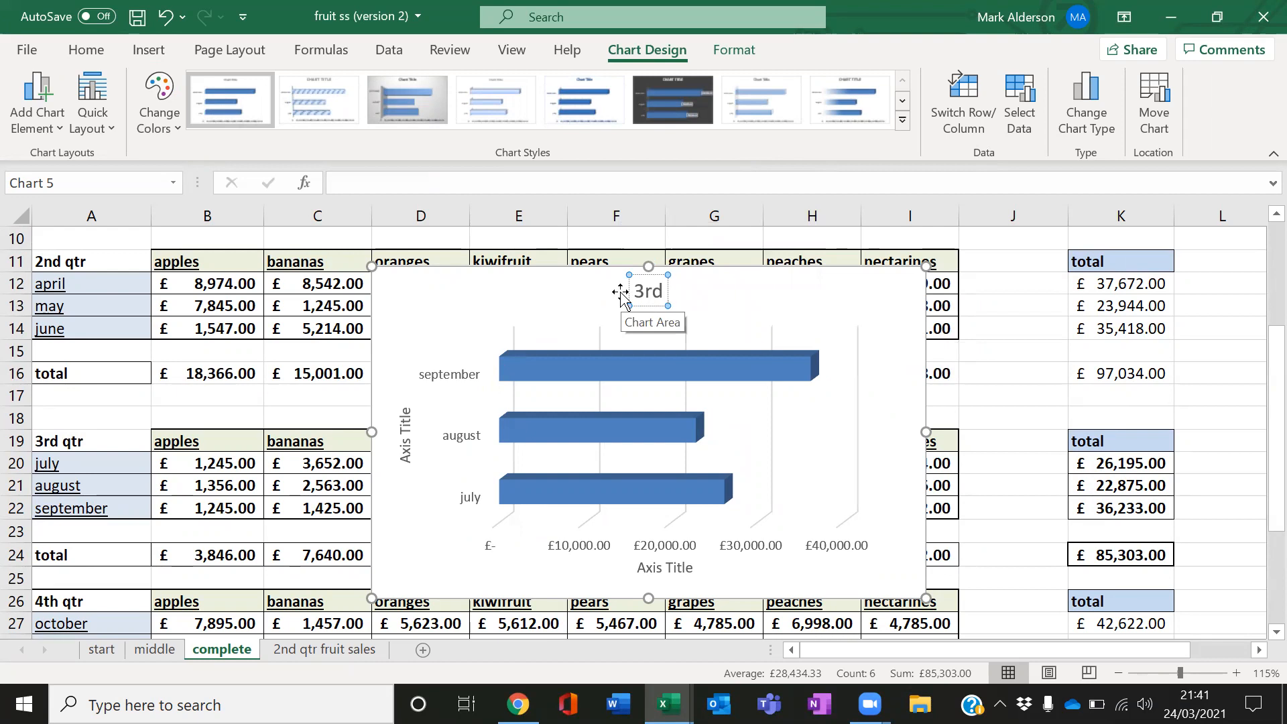
pyautogui.write(' quarte')
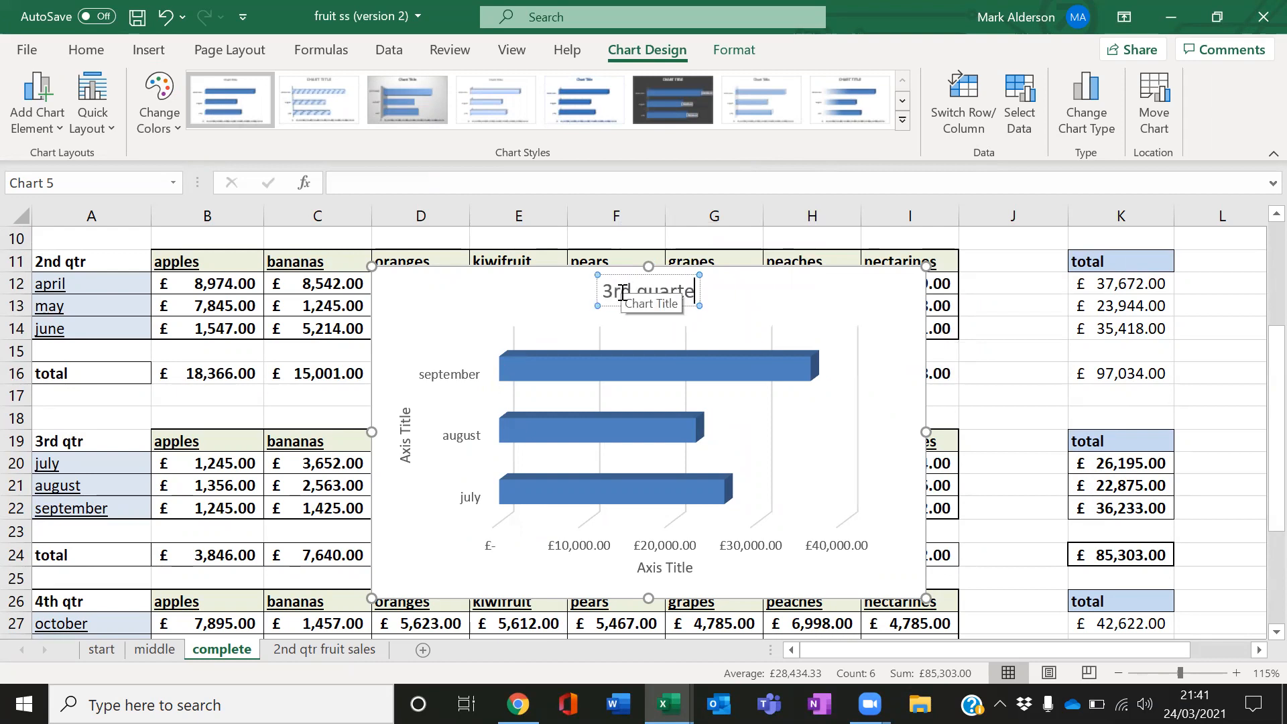
pyautogui.write('r sales by')
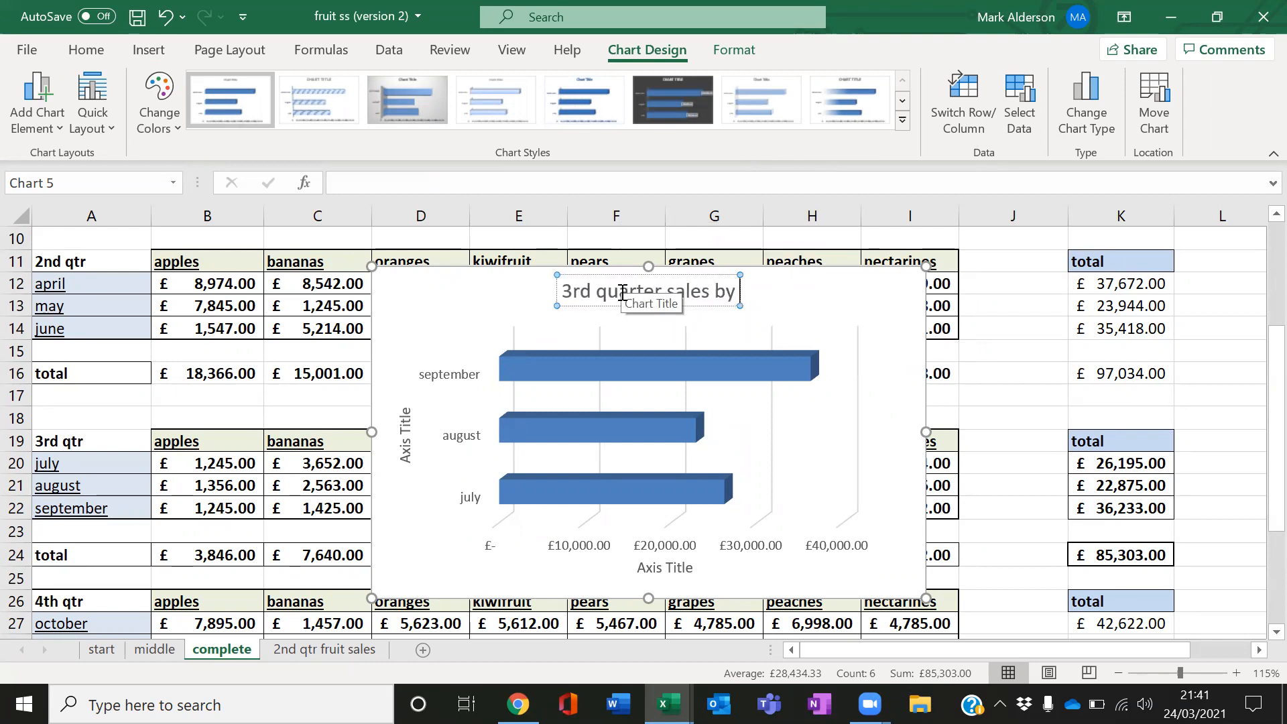
pyautogui.write(' month')
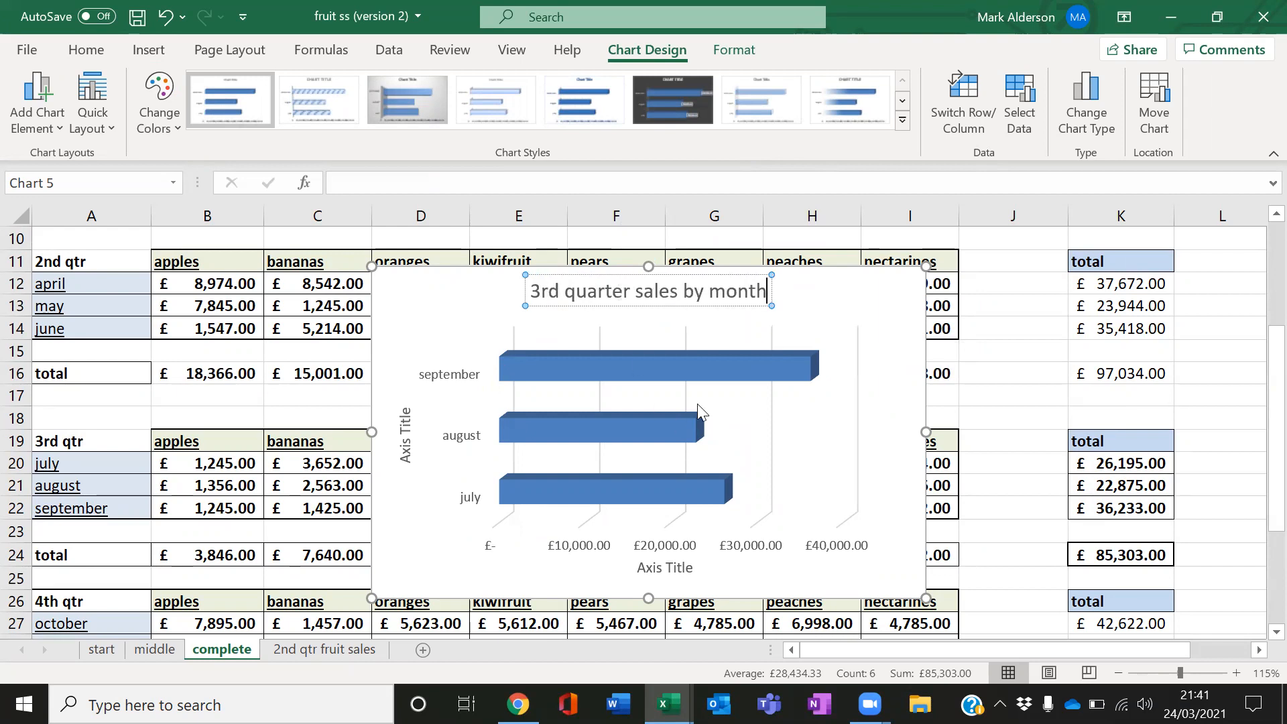
# Set the horizontal axis title to sales
pyautogui.doubleClick(690, 568)
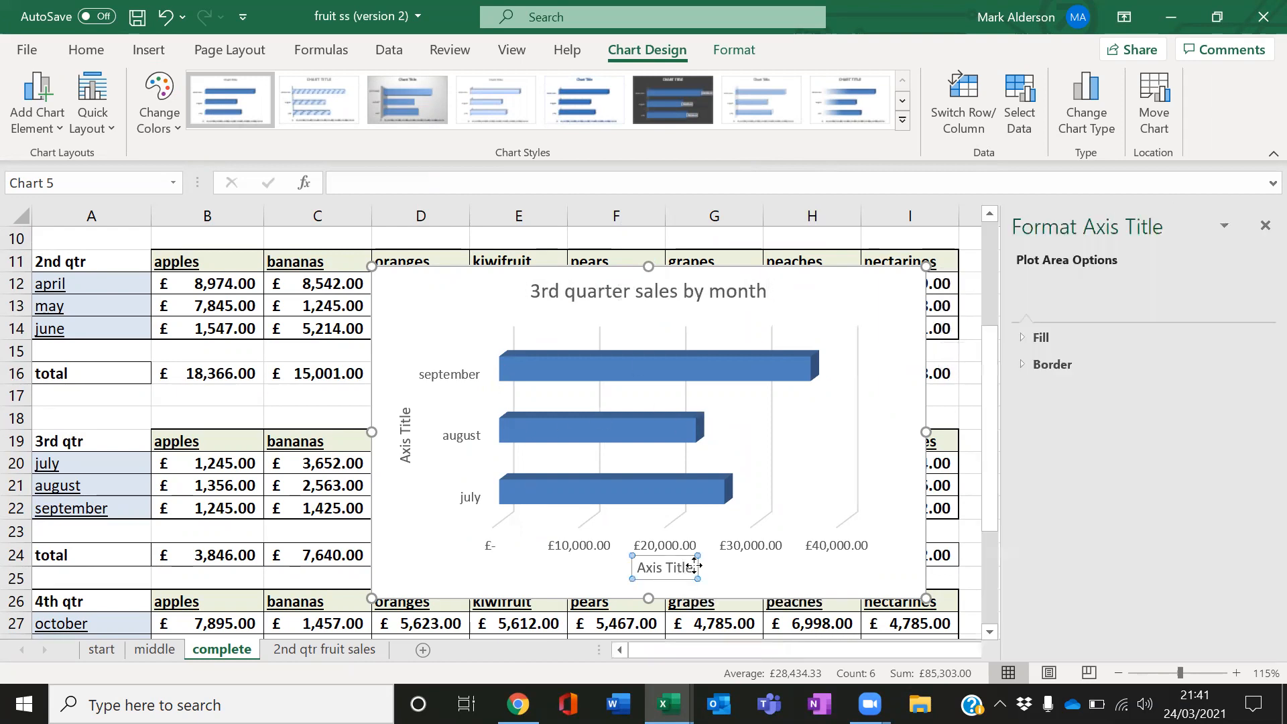
pyautogui.tripleClick(694, 565)
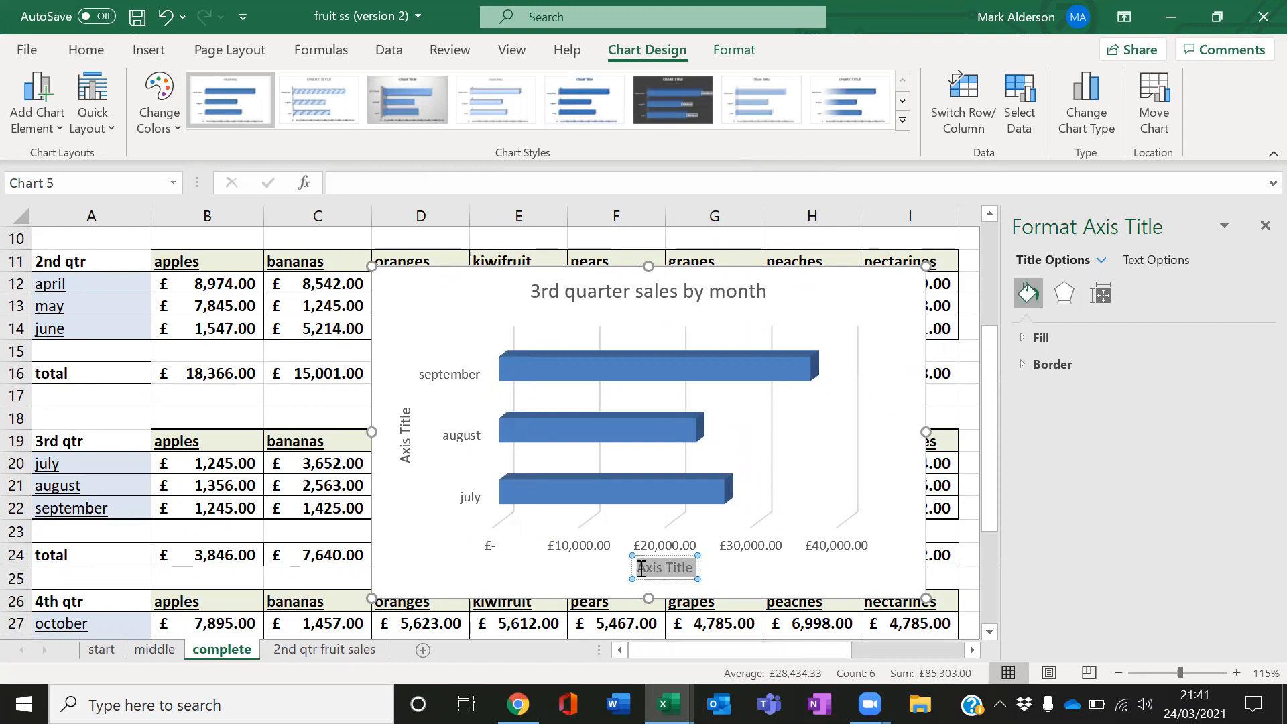
pyautogui.write('Sales')
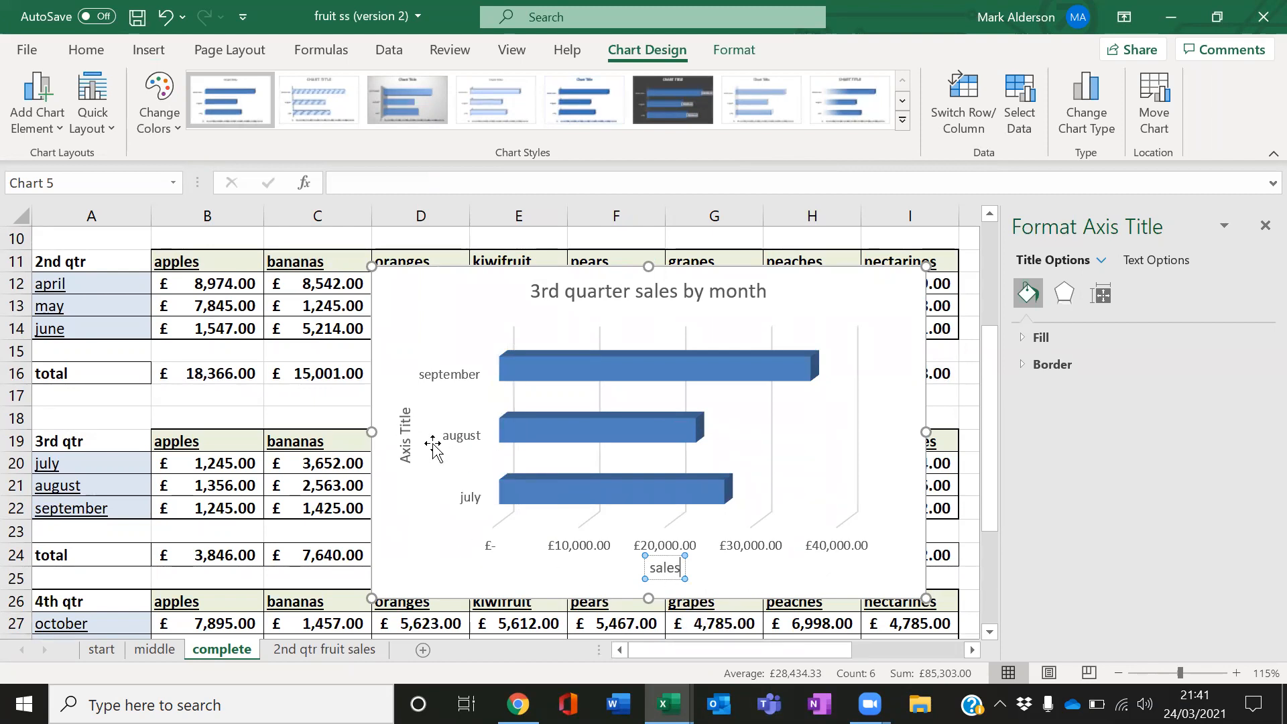
# Replace the vertical axis title text with months
pyautogui.click(405, 442)
pyautogui.moveTo(405, 436); pyautogui.dragTo(416, 476)
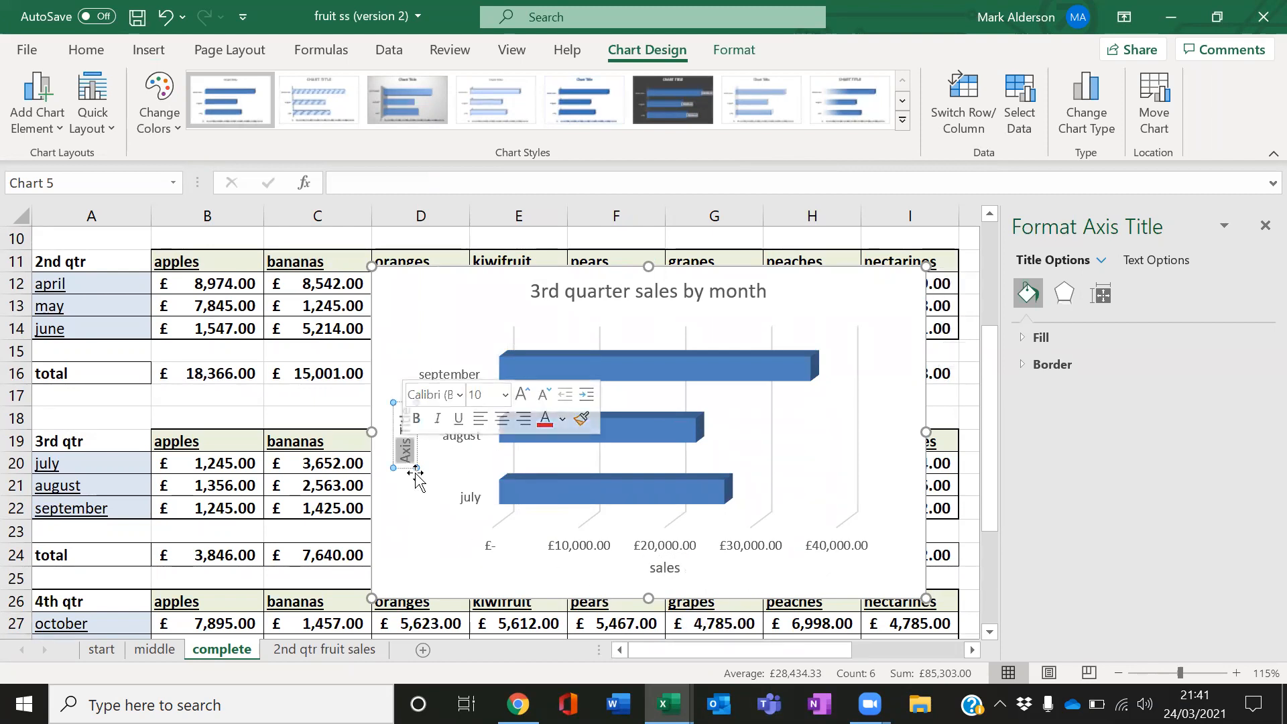
pyautogui.press('Delete')
pyautogui.press('Delete')
pyautogui.press('Delete')
pyautogui.press('Delete')
pyautogui.press('Delete')
pyautogui.press('Delete')
pyautogui.press('Delete')
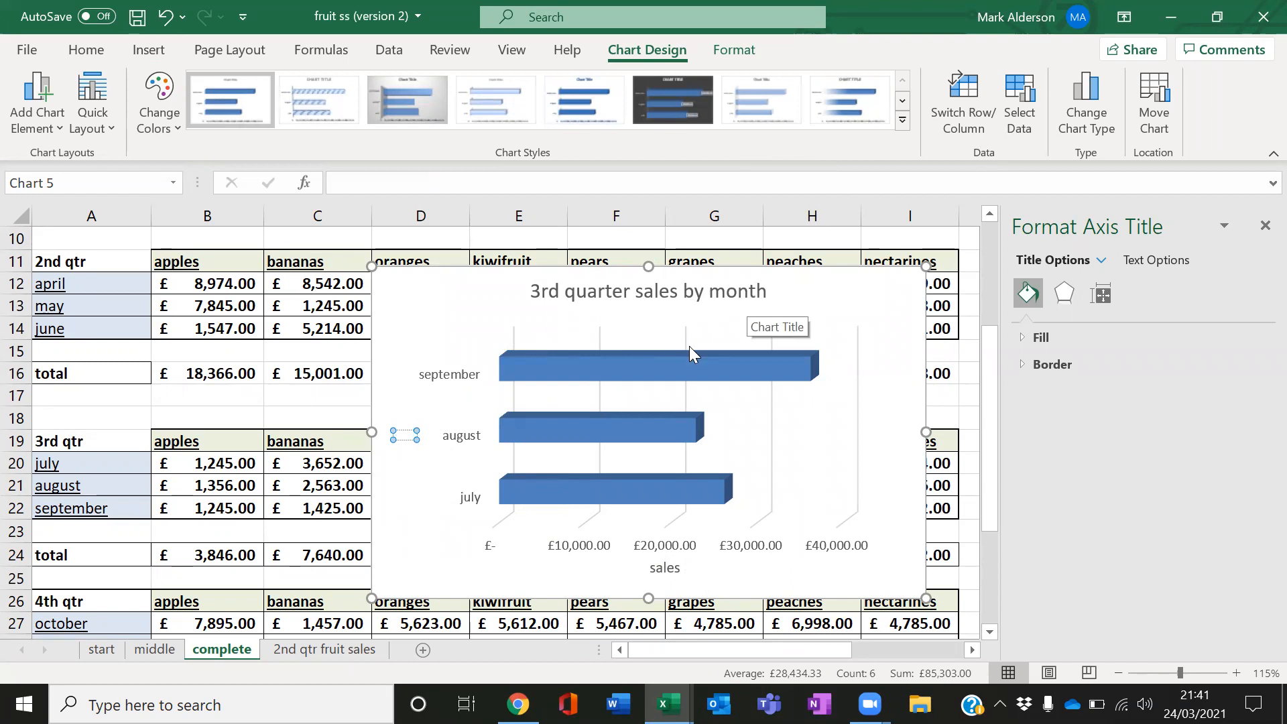
pyautogui.write('months')
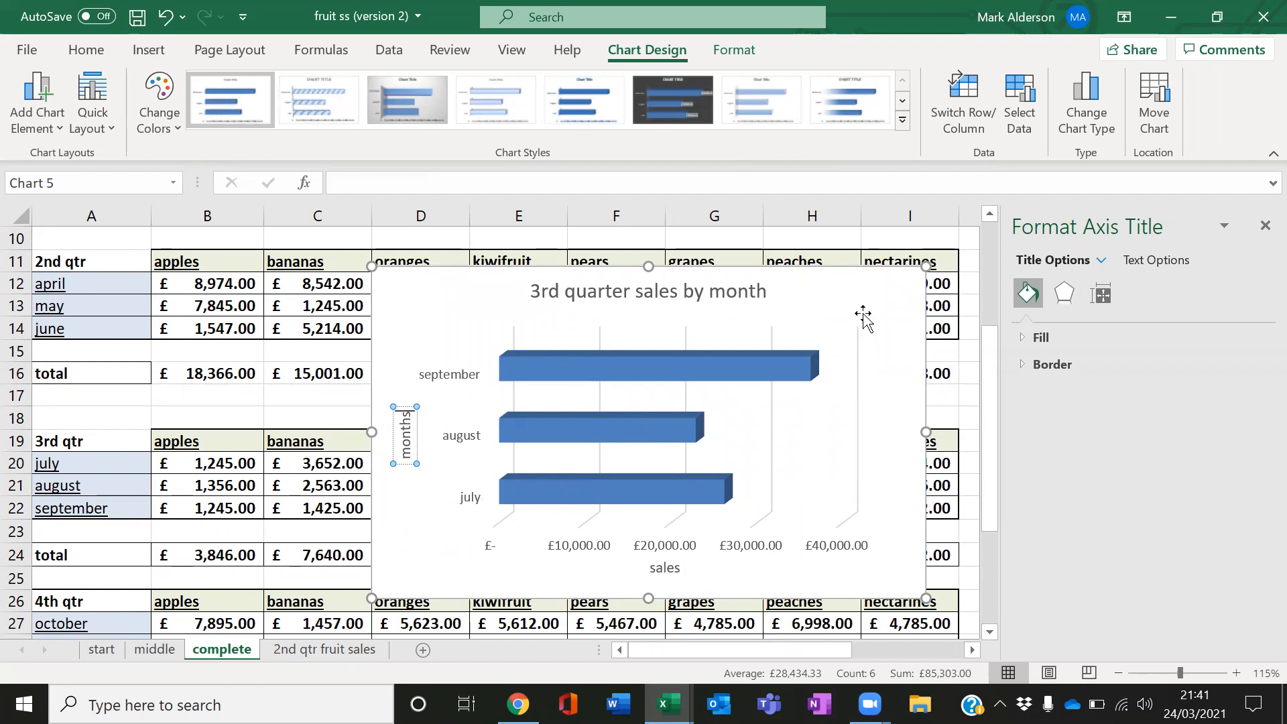
# Move the chart to a new sheet named 3rd qtr sales by month
pyautogui.click(804, 300)
pyautogui.rightClick(868, 303)
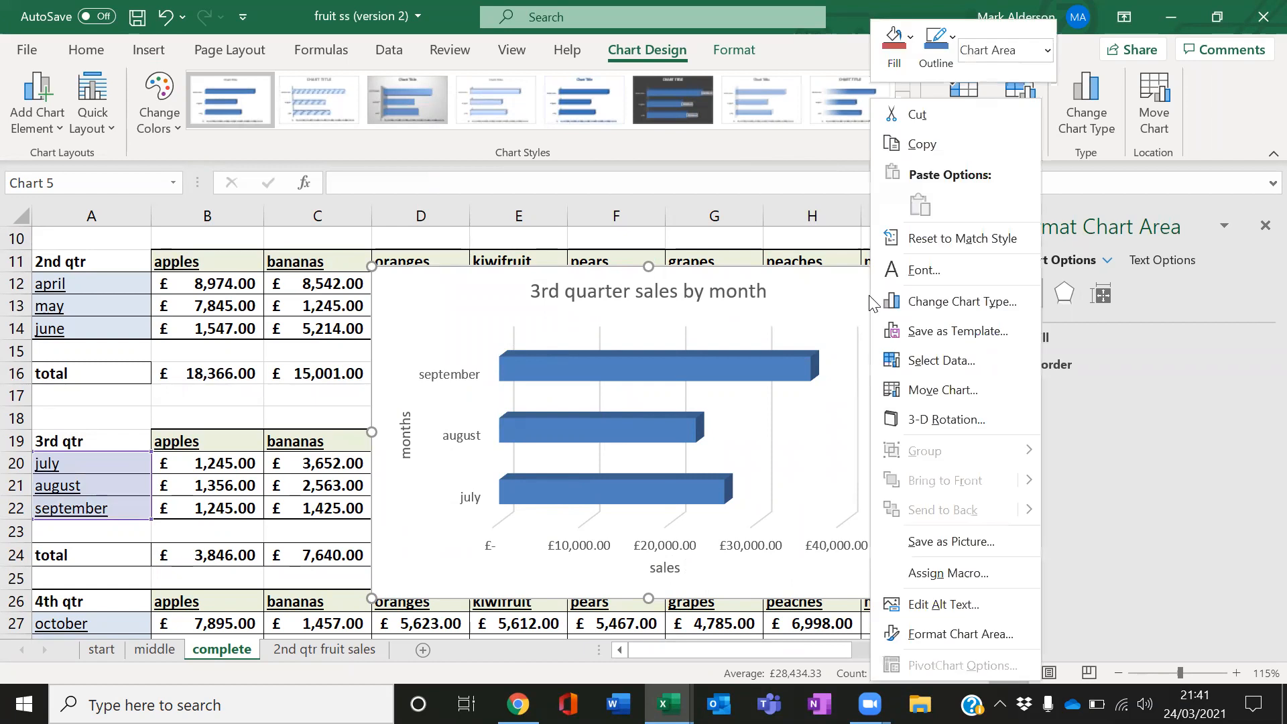
pyautogui.click(913, 395)
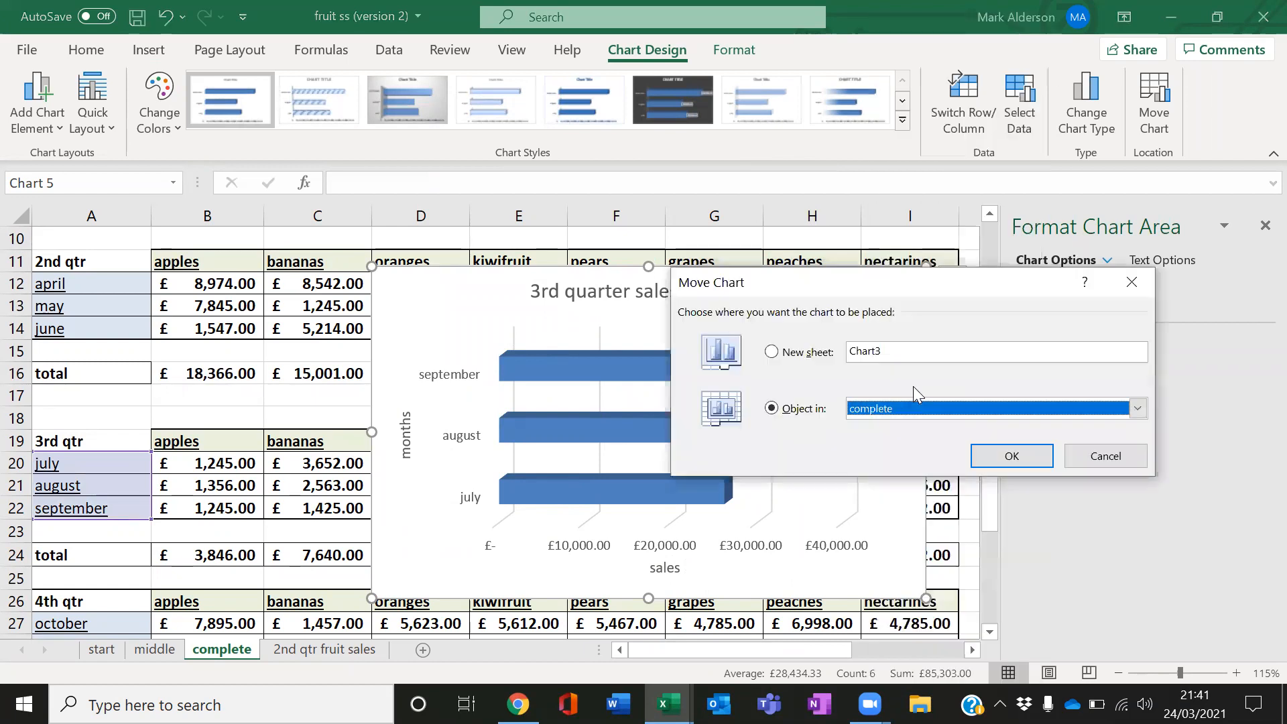
pyautogui.click(831, 355)
pyautogui.write('3rd q')
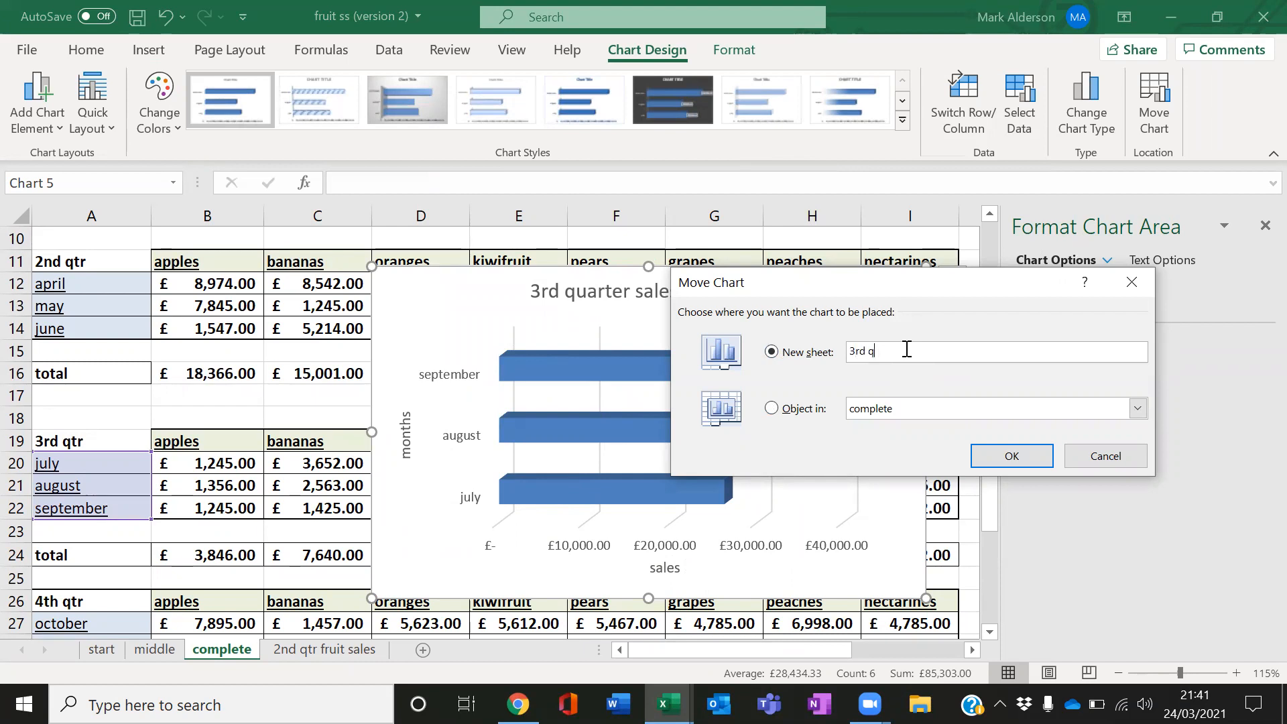
pyautogui.write('tr sales month')
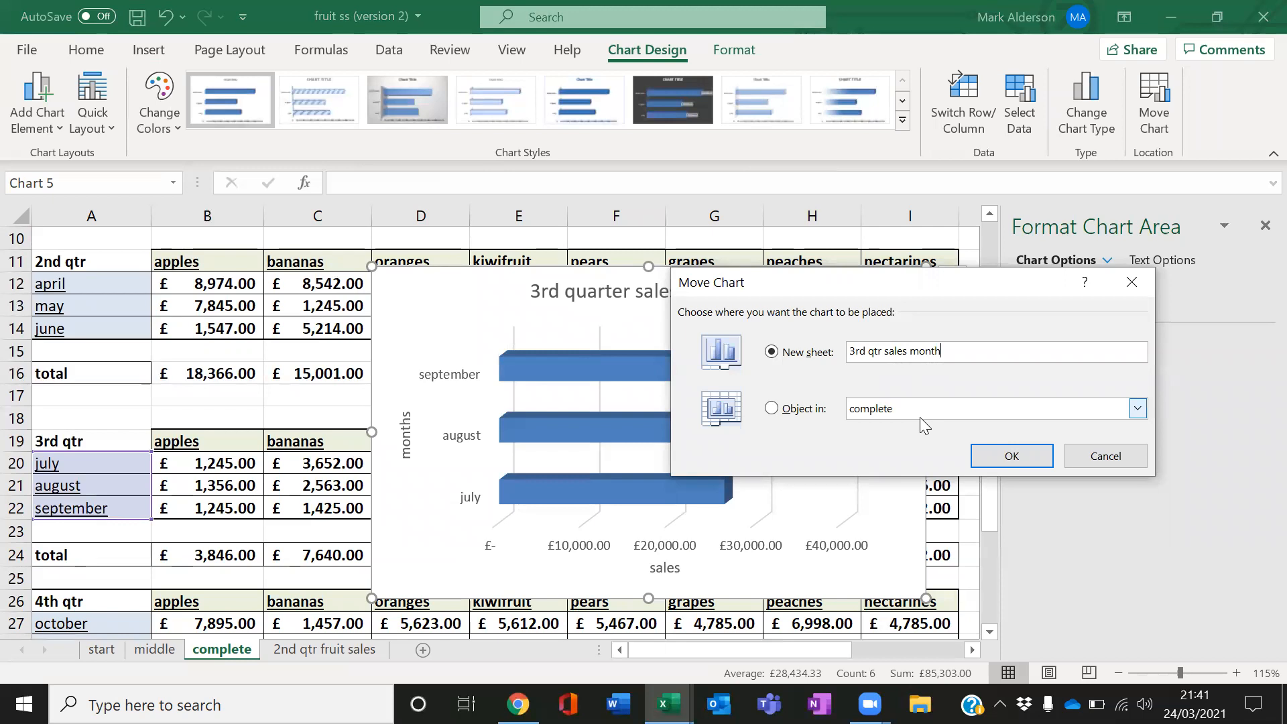
pyautogui.press('Left')
pyautogui.press('Left')
pyautogui.write('by')
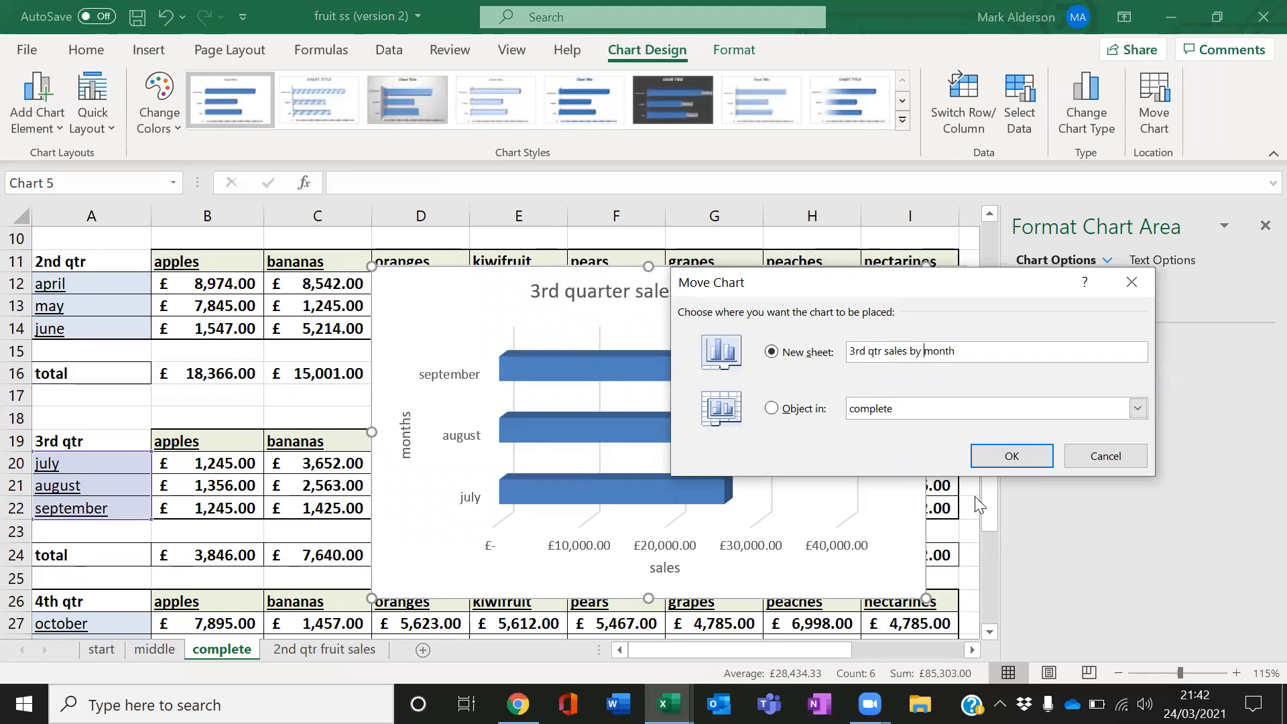
pyautogui.click(991, 460)
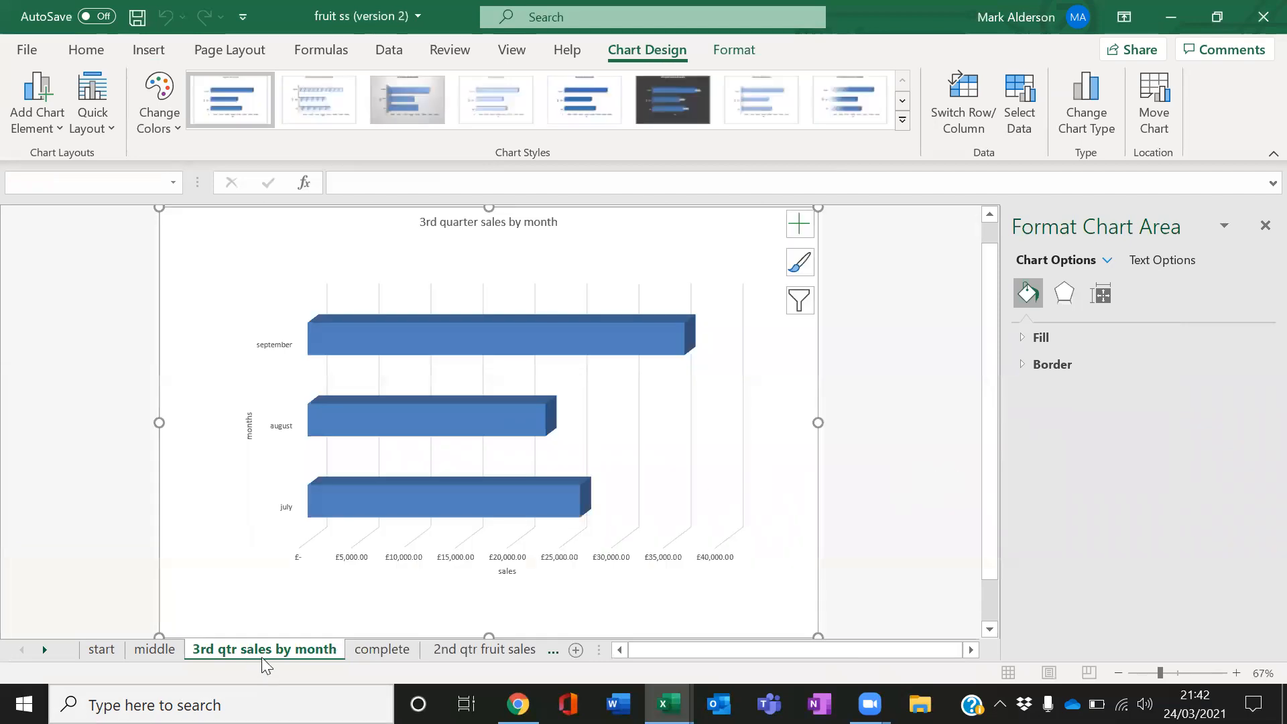
# Move the 3rd qtr sales by month sheet to the end of the tabs
pyautogui.click(553, 650)
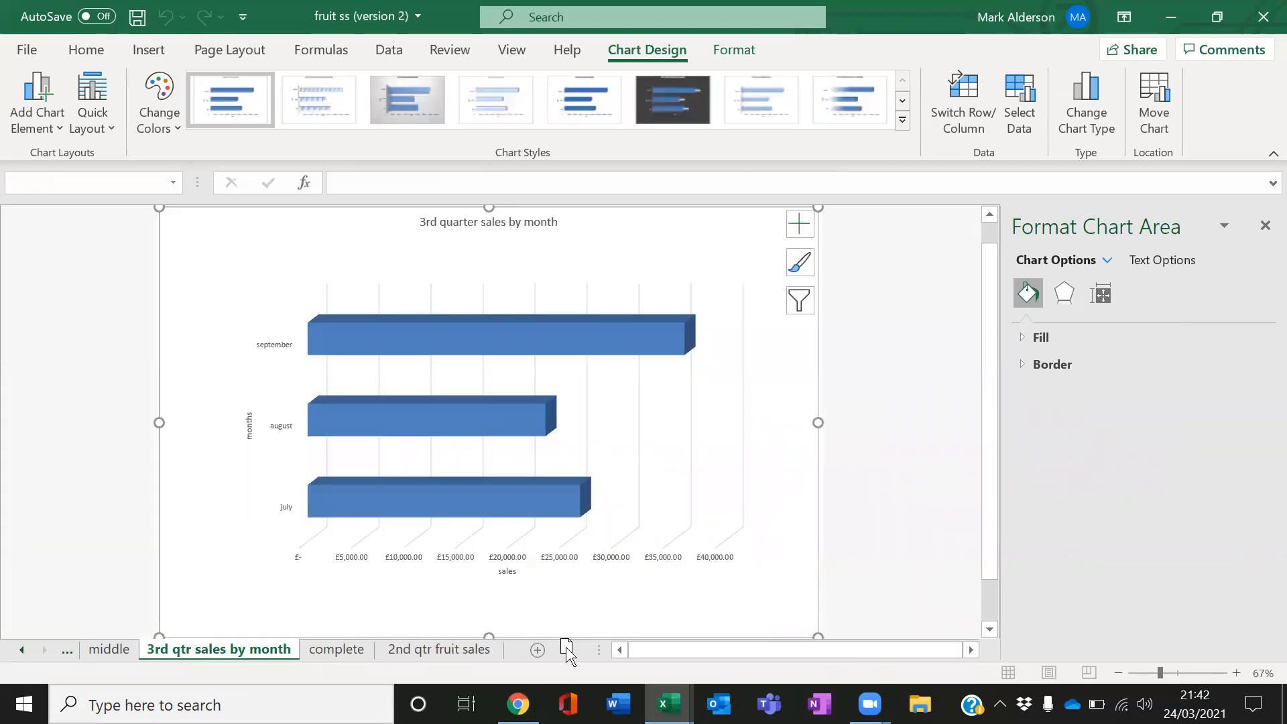
pyautogui.moveTo(553, 651); pyautogui.dragTo(536, 649)
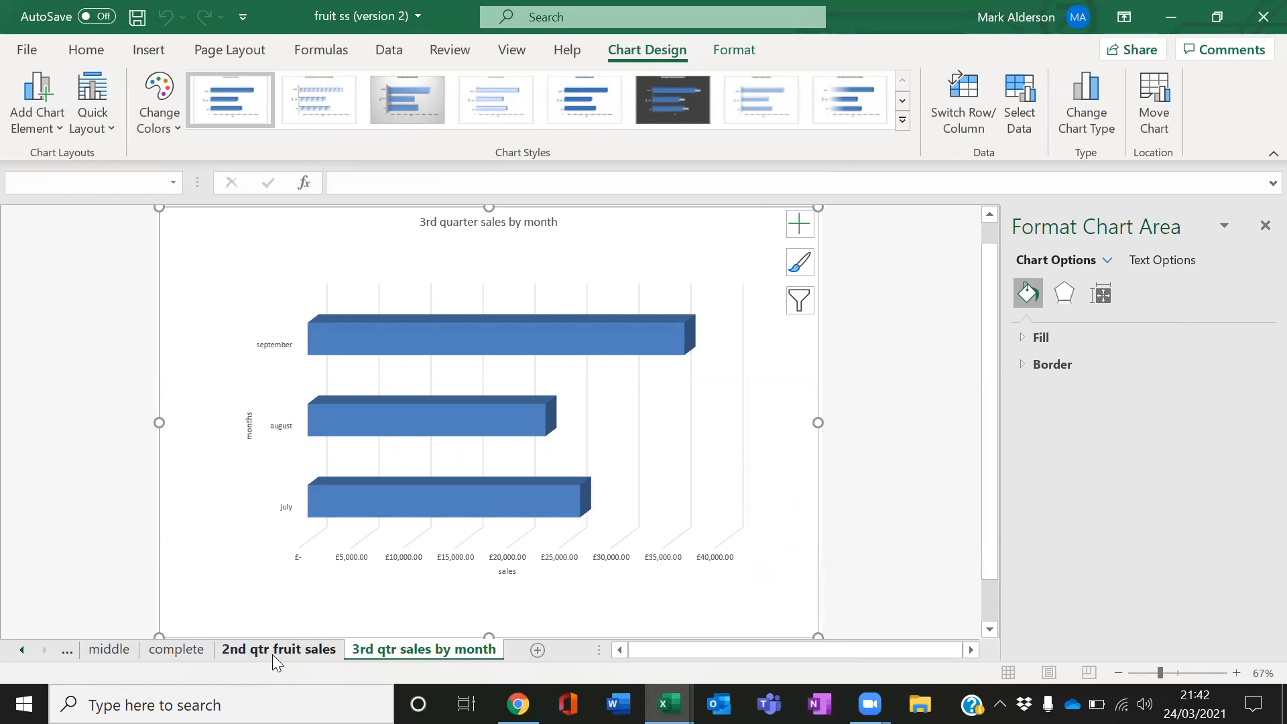
pyautogui.click(272, 654)
pyautogui.click(413, 653)
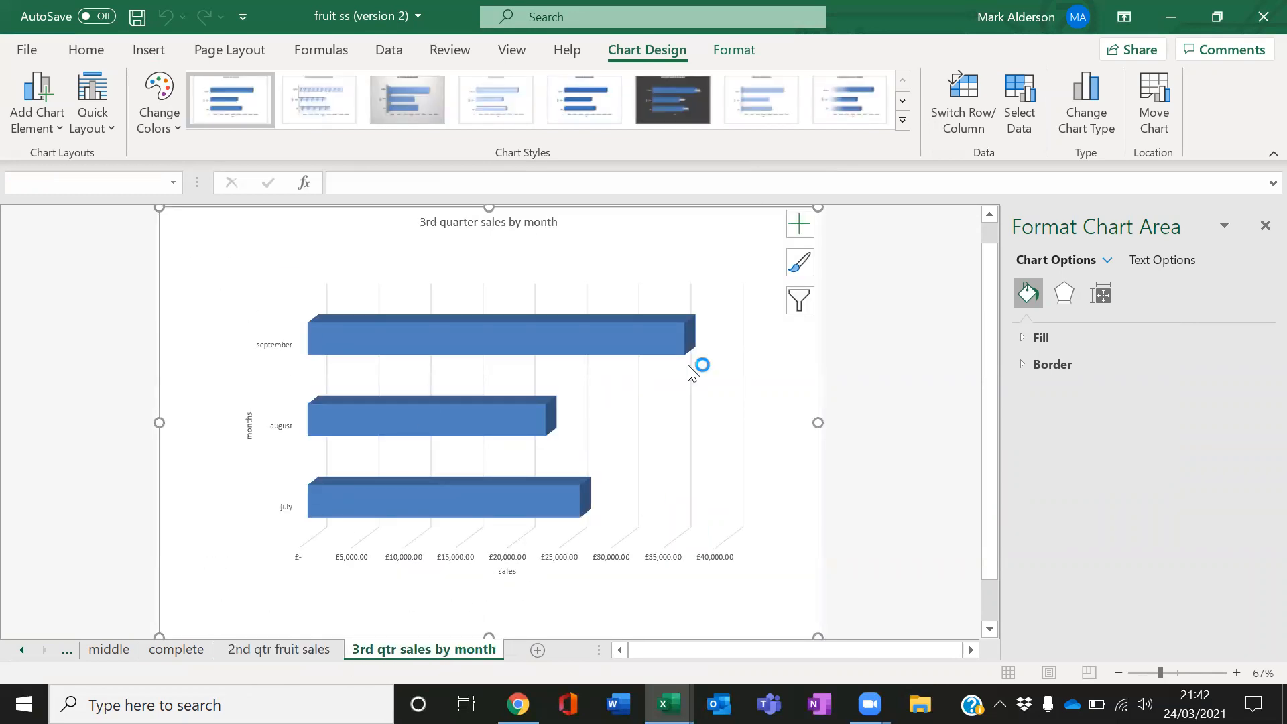
# Close the formatting pane and enlarge the chart title's font size four steps
pyautogui.click(1266, 225)
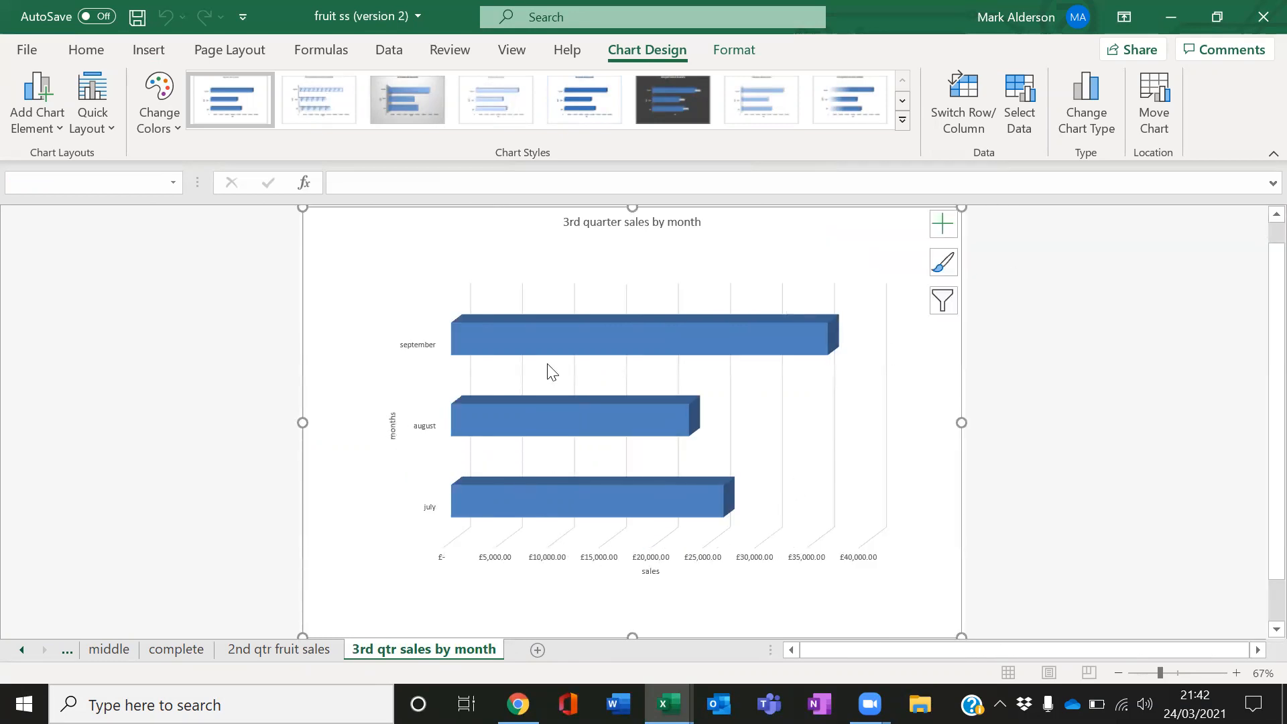
pyautogui.click(627, 229)
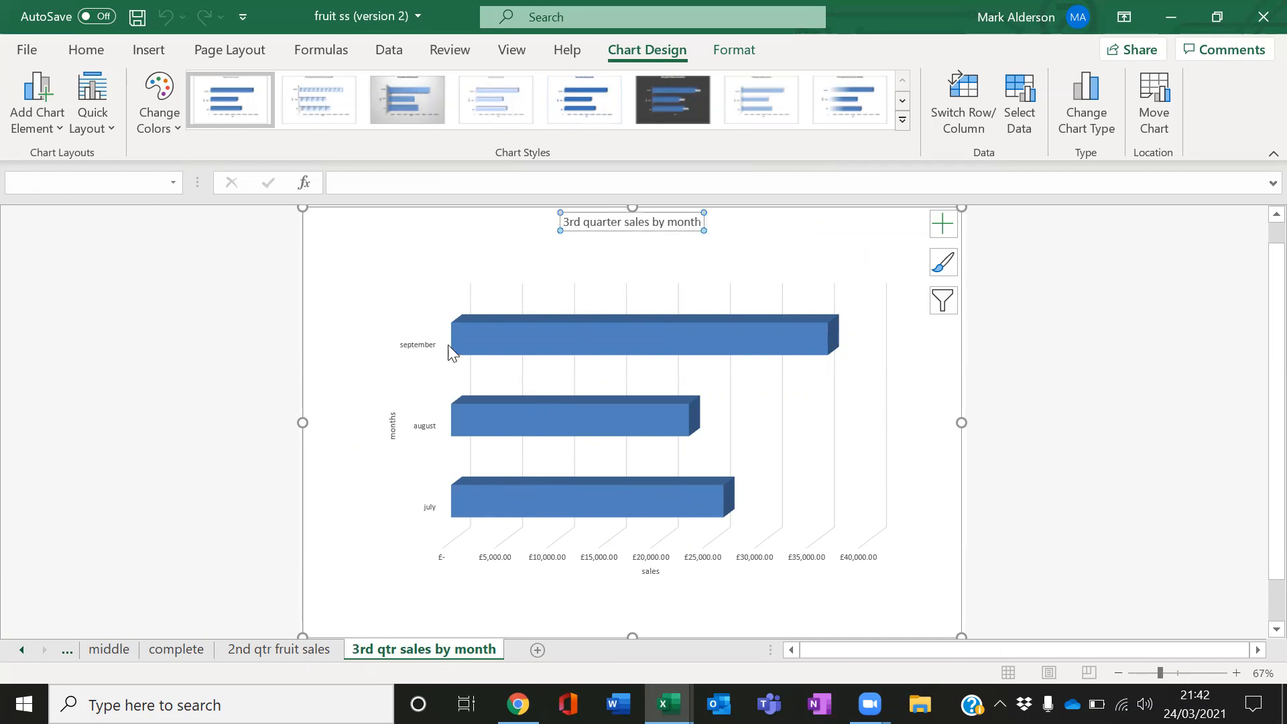
pyautogui.click(389, 427)
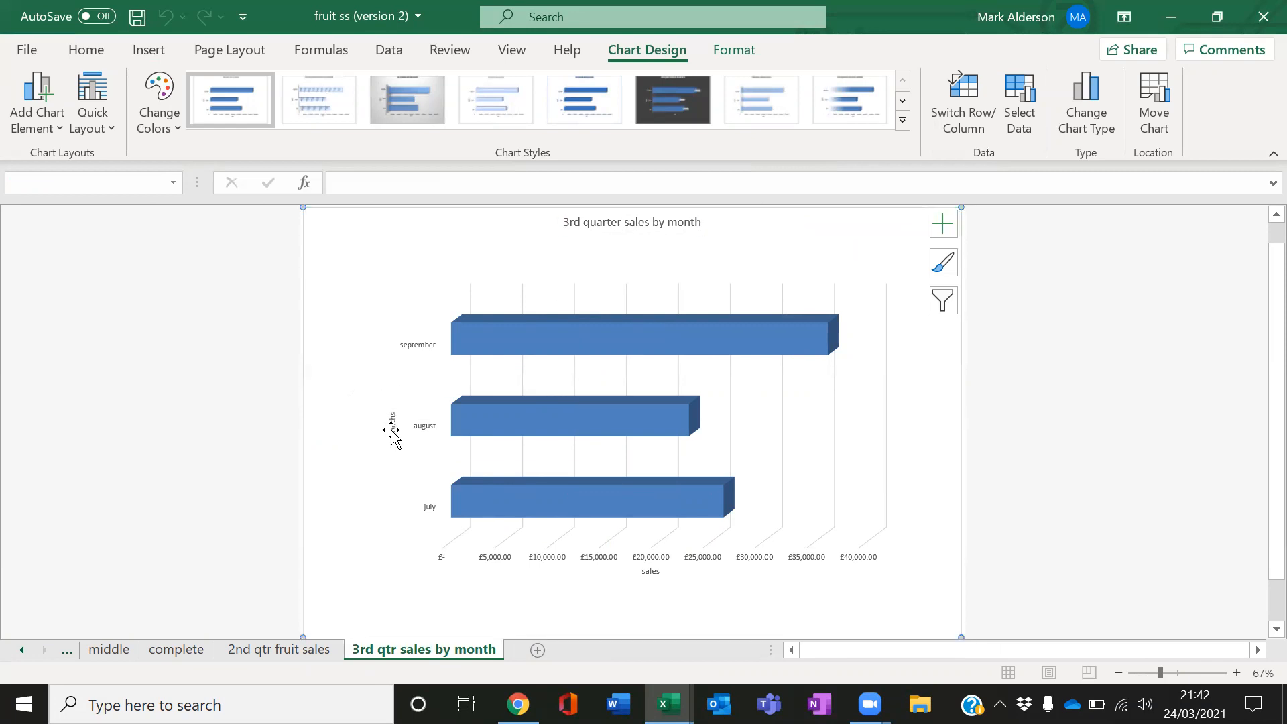
pyautogui.click(594, 227)
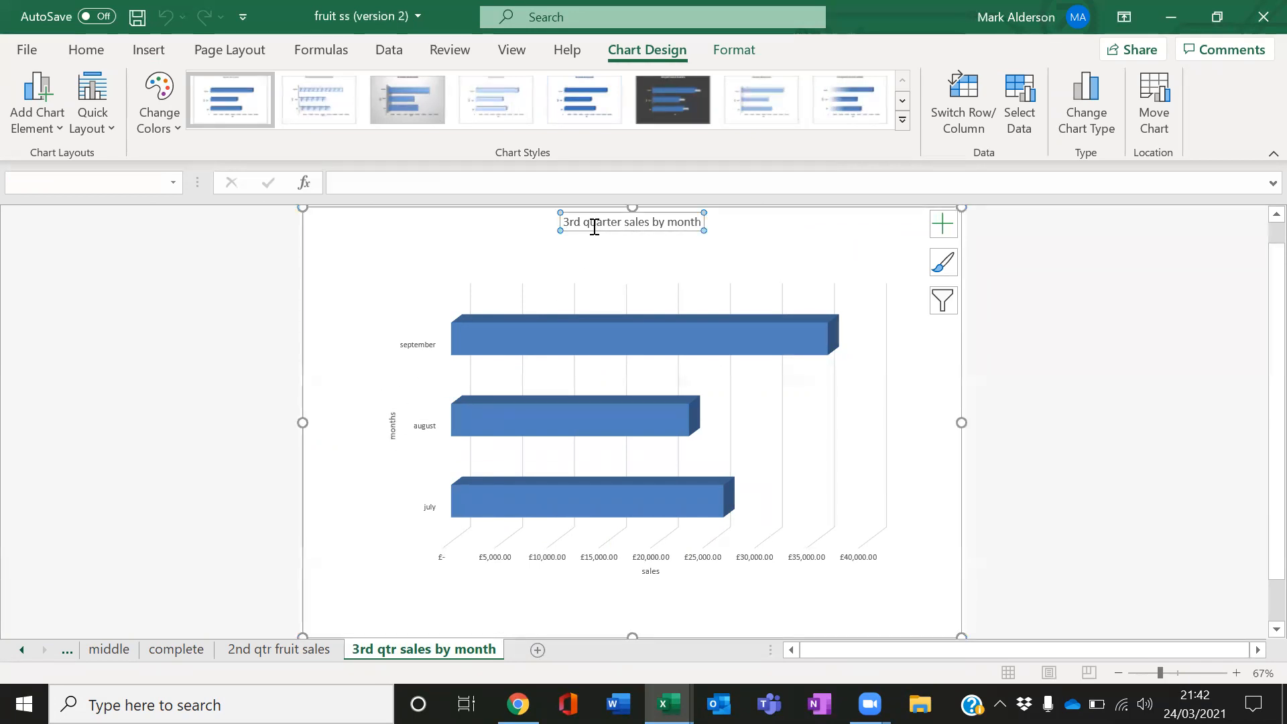
pyautogui.click(394, 424)
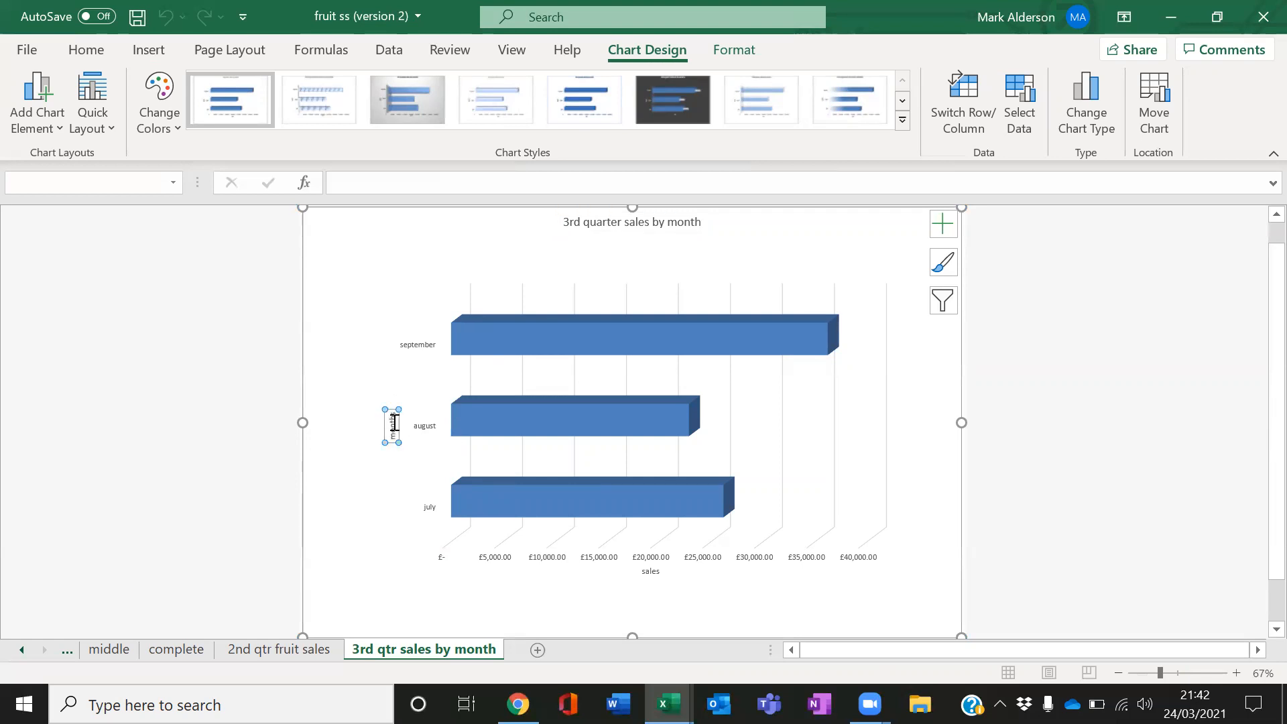
pyautogui.click(679, 226)
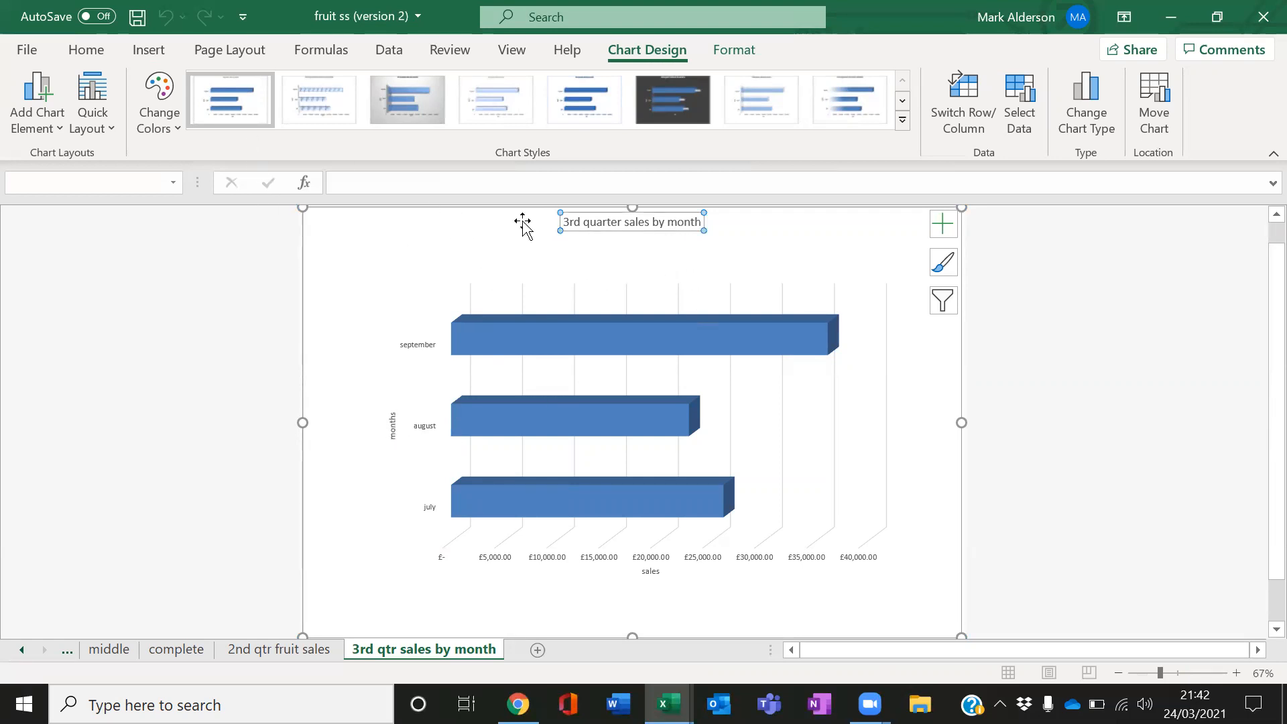
pyautogui.click(85, 49)
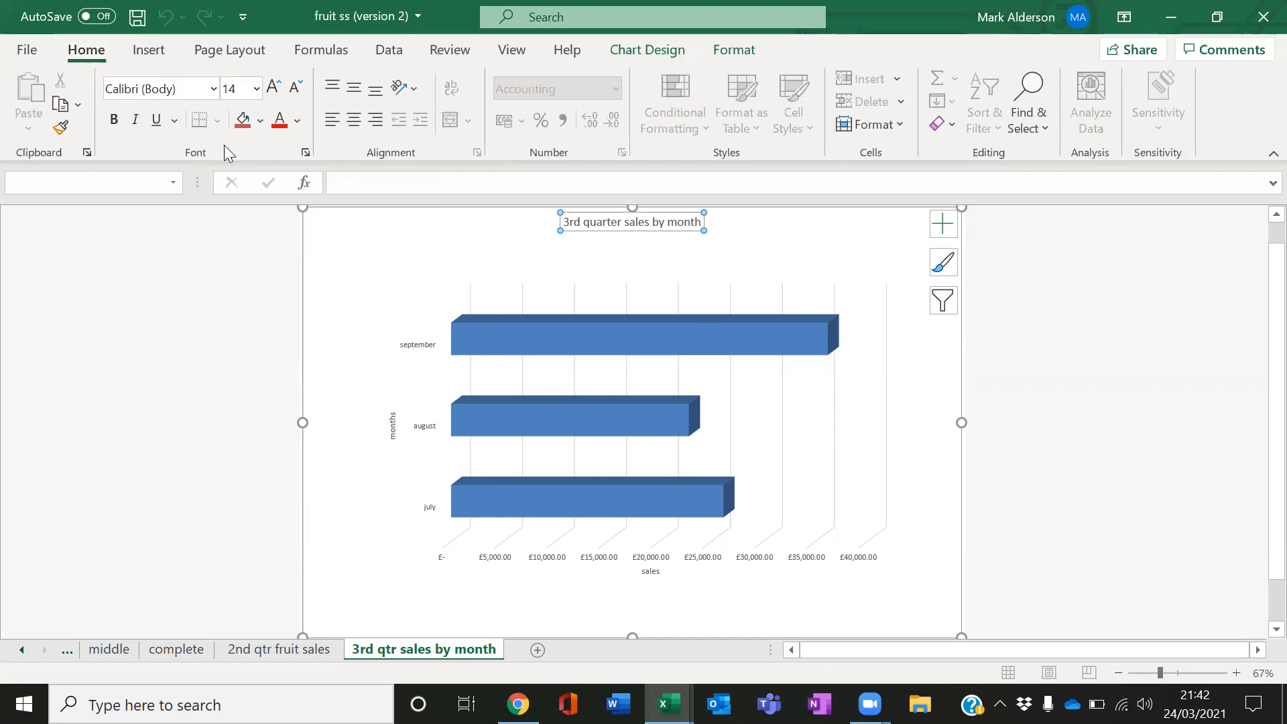
pyautogui.click(273, 87)
pyautogui.click(273, 87)
pyautogui.click(273, 87)
pyautogui.click(273, 88)
pyautogui.click(273, 87)
pyautogui.click(273, 87)
# Increase the vertical axis title's font size to 32
pyautogui.click(393, 424)
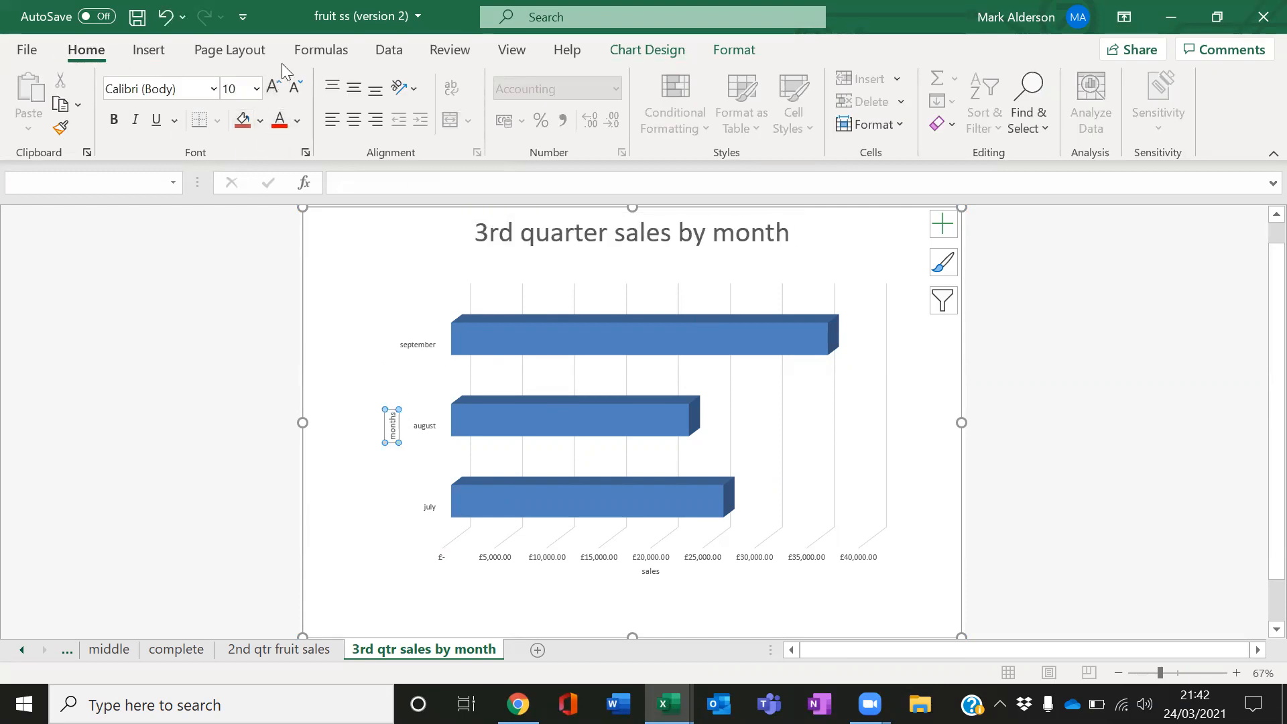
pyautogui.click(273, 88)
pyautogui.click(273, 88)
pyautogui.click(273, 87)
pyautogui.click(273, 87)
pyautogui.click(273, 89)
pyautogui.click(272, 88)
pyautogui.click(273, 88)
pyautogui.click(273, 88)
pyautogui.click(272, 89)
pyautogui.click(273, 89)
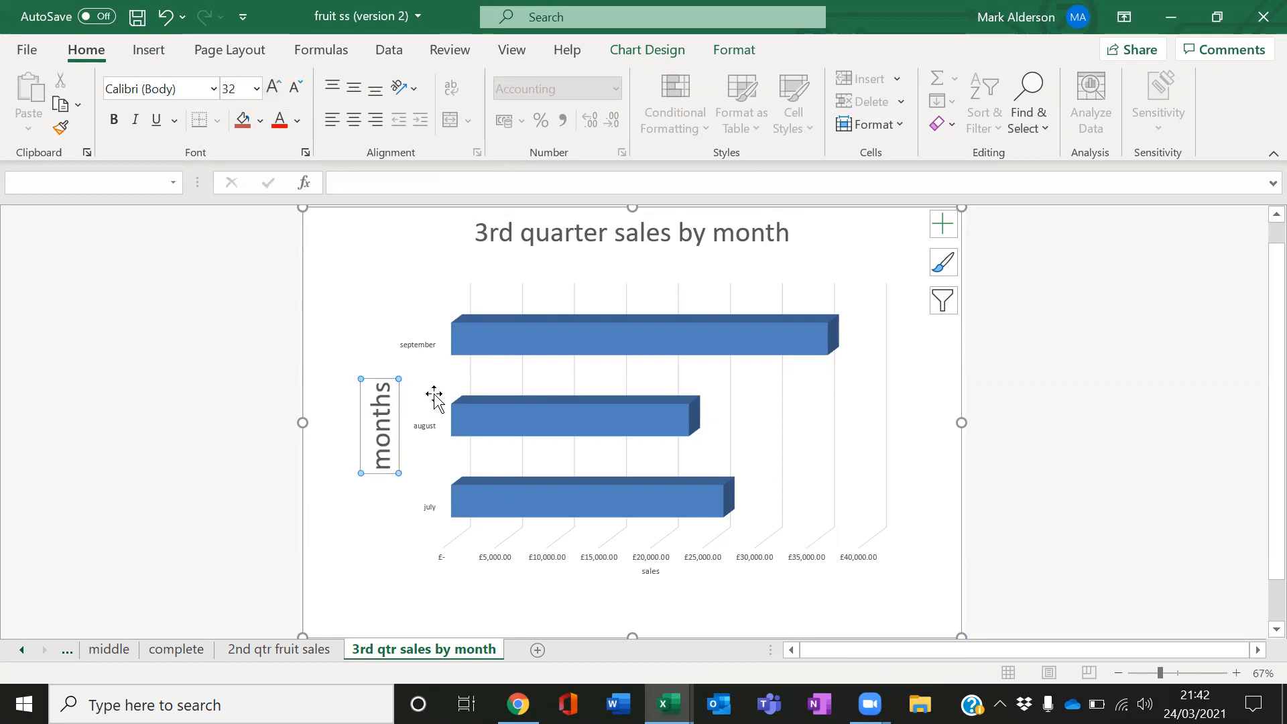
# Increase the horizontal axis title's font size to 32
pyautogui.click(650, 571)
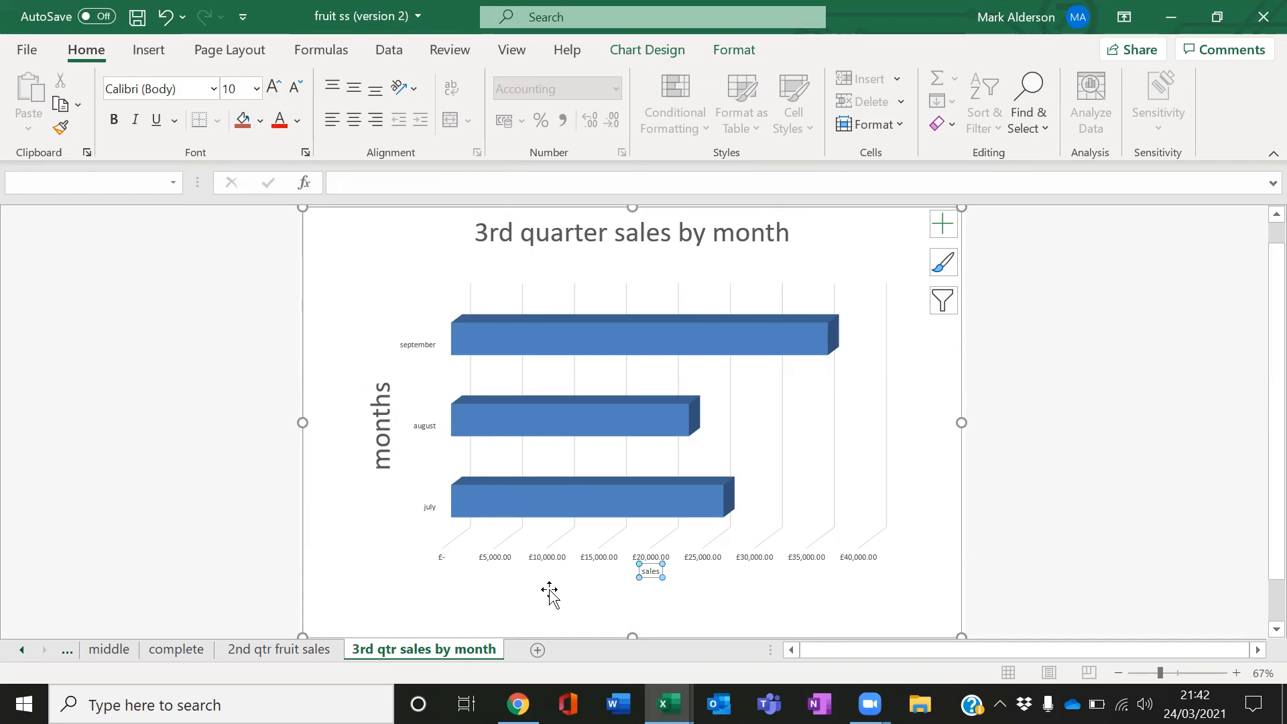
pyautogui.click(272, 87)
pyautogui.click(272, 87)
pyautogui.click(272, 87)
pyautogui.click(272, 87)
pyautogui.click(272, 88)
pyautogui.click(272, 88)
pyautogui.click(272, 88)
pyautogui.click(272, 88)
pyautogui.click(272, 87)
pyautogui.click(272, 88)
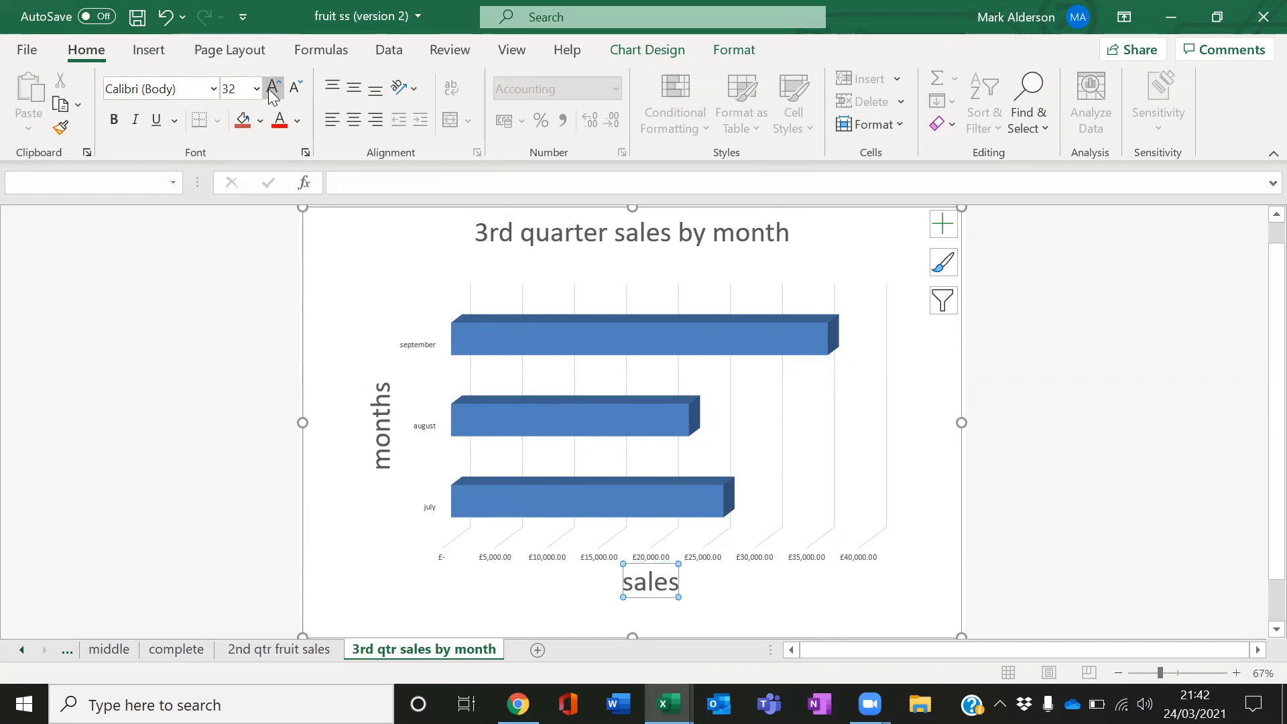
# Enlarge the horizontal axis value labels' font size three steps
pyautogui.click(856, 562)
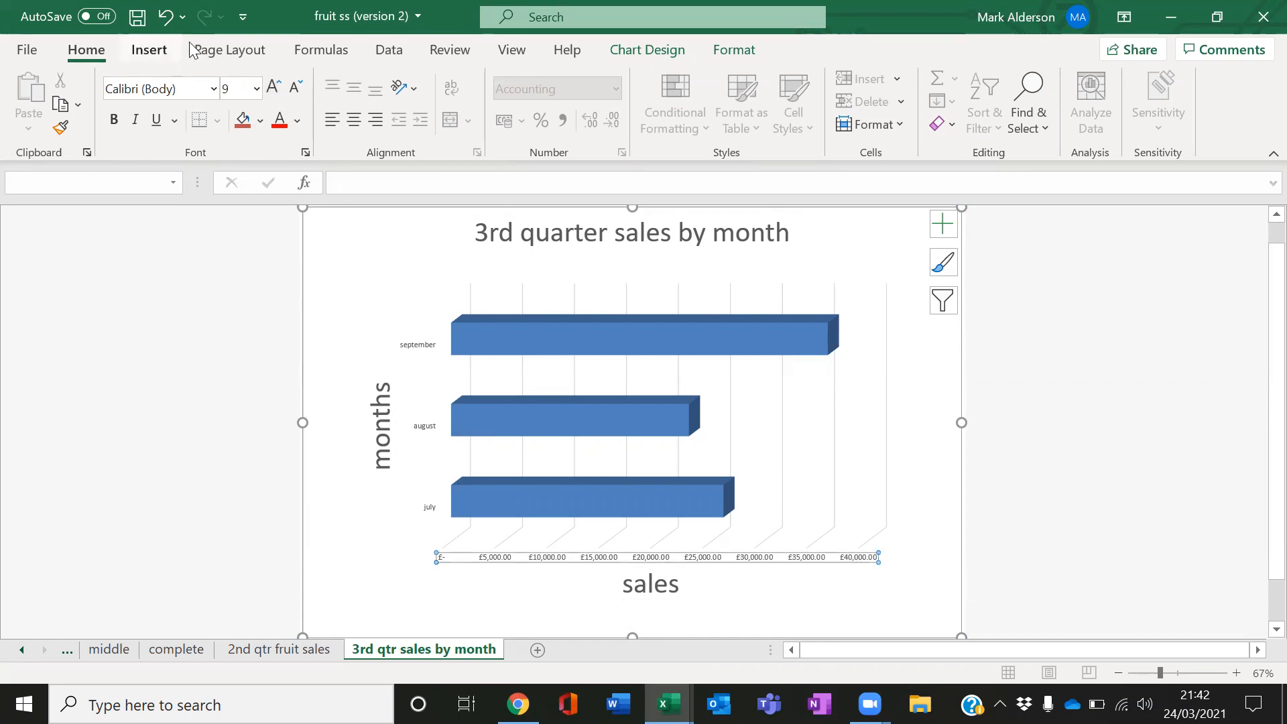
pyautogui.click(271, 97)
pyautogui.click(271, 98)
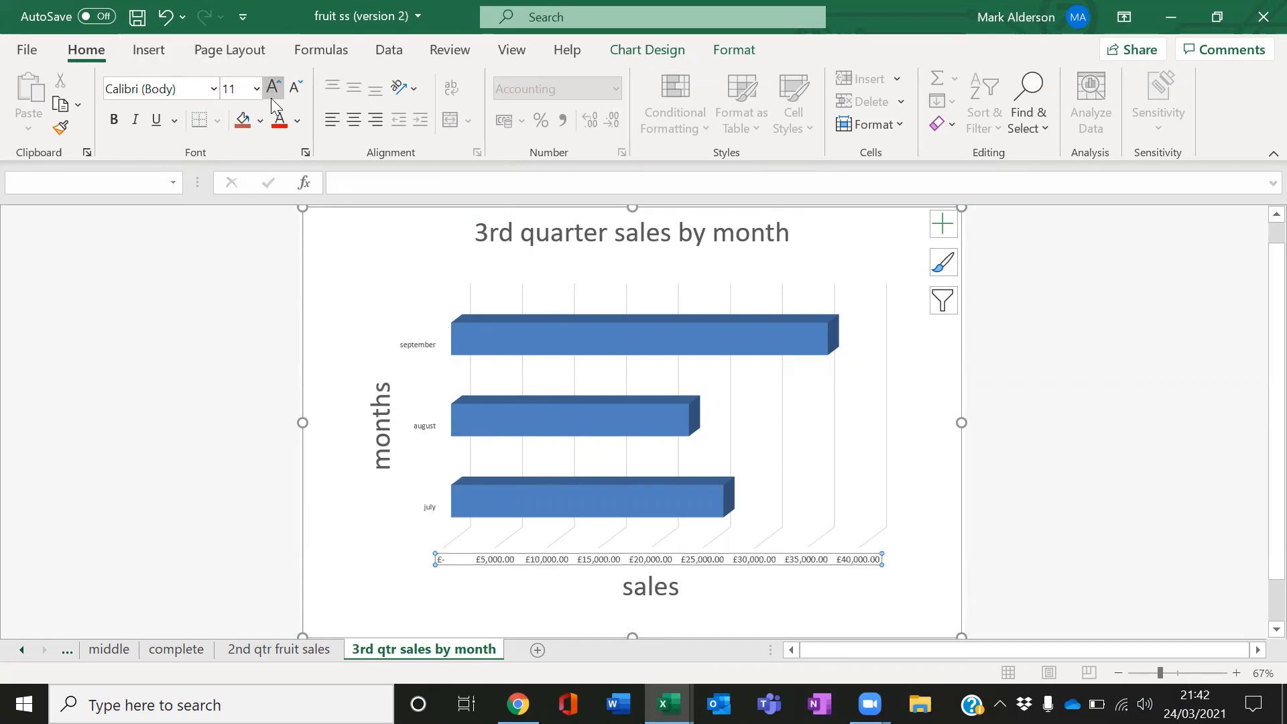
pyautogui.click(271, 98)
# Browse the chart elements, style and filter options of the chart
pyautogui.click(961, 423)
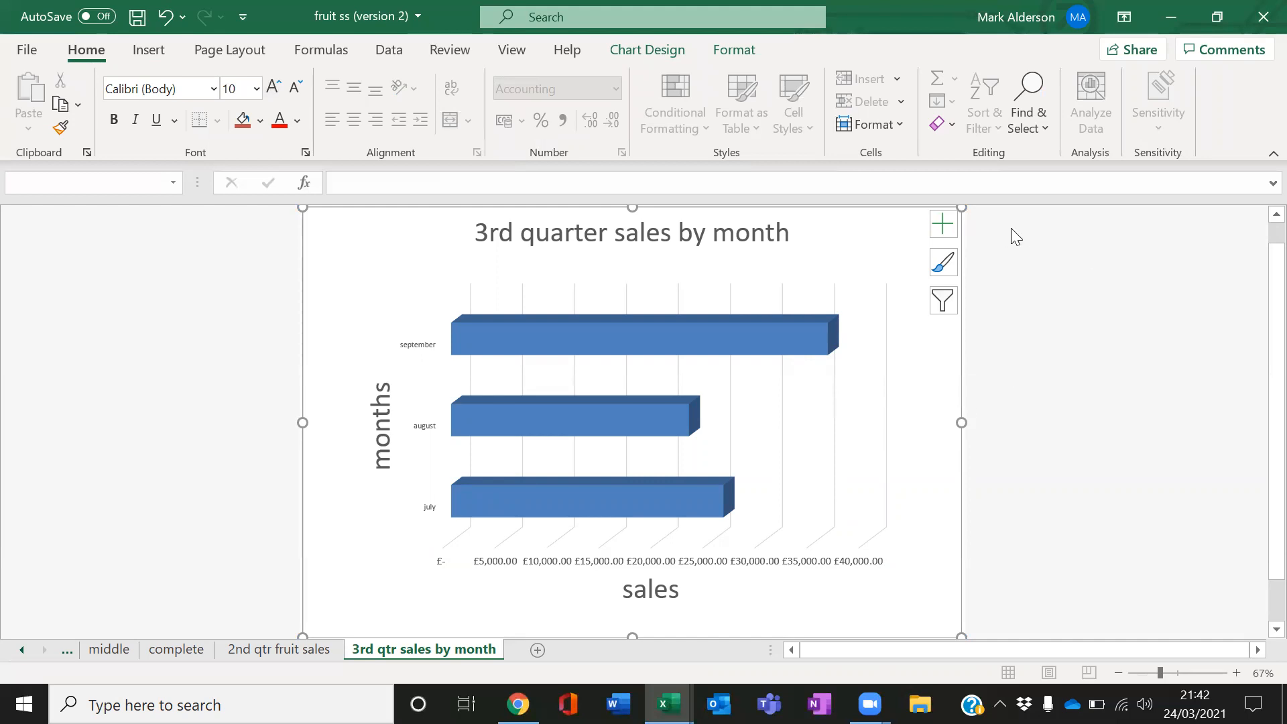
pyautogui.click(943, 224)
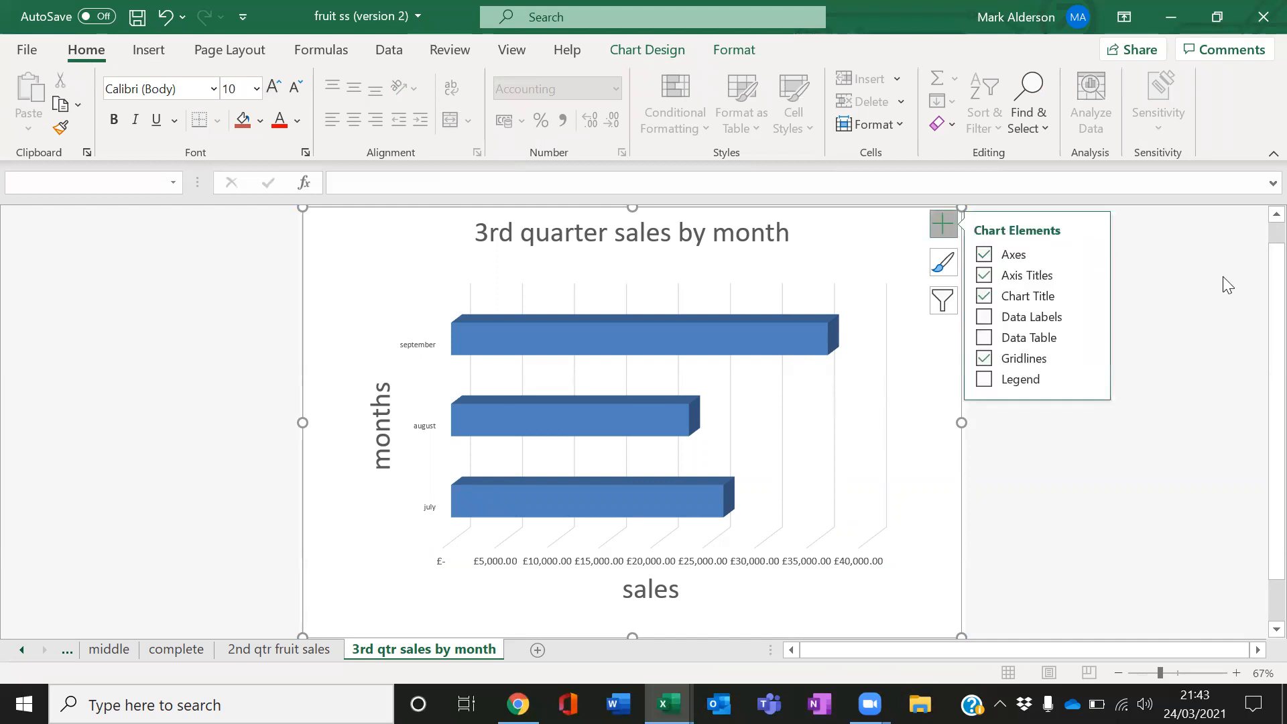
pyautogui.click(1223, 278)
pyautogui.click(943, 258)
pyautogui.click(949, 229)
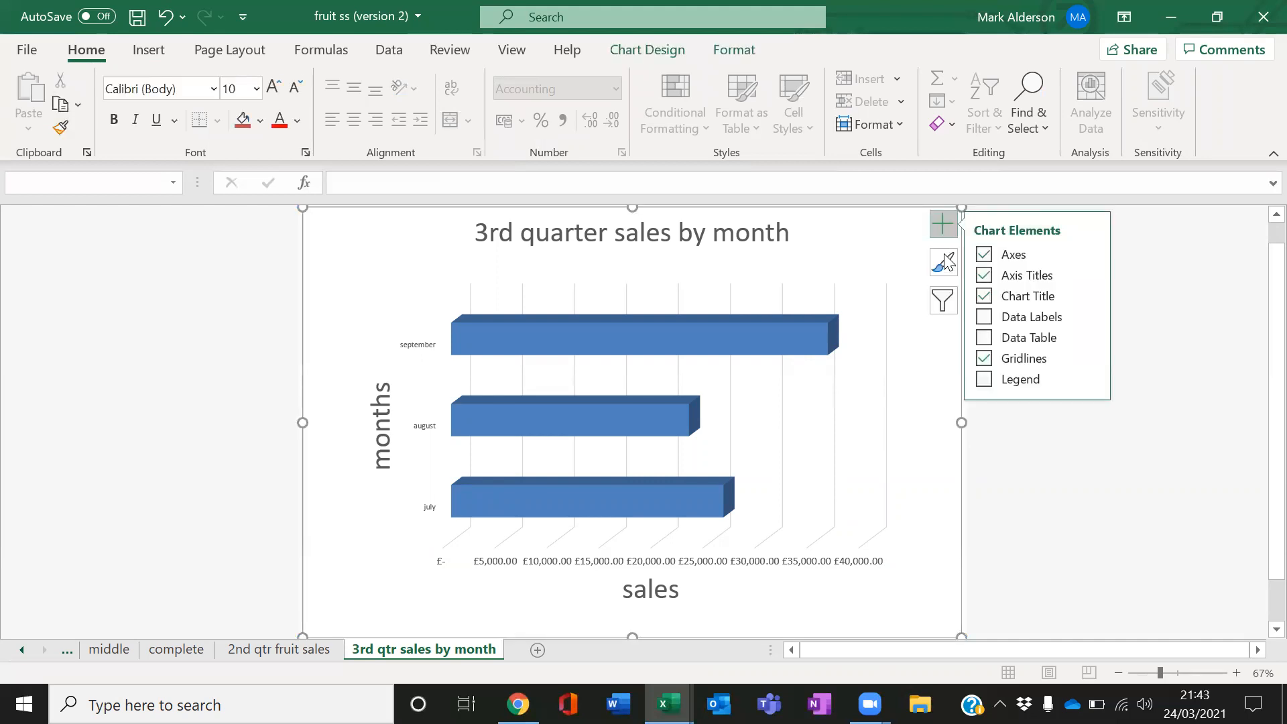
pyautogui.click(946, 299)
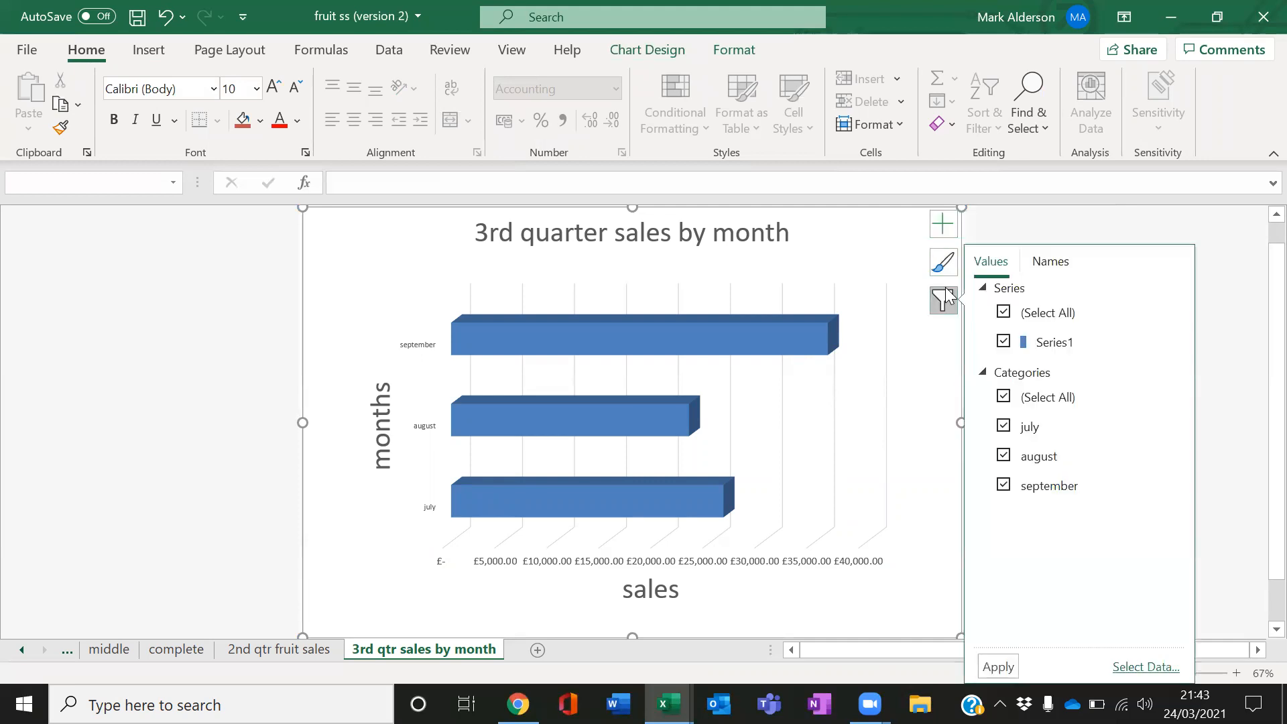
pyautogui.click(948, 231)
# Apply the dark chart style with data labels from the chart style gallery
pyautogui.click(945, 263)
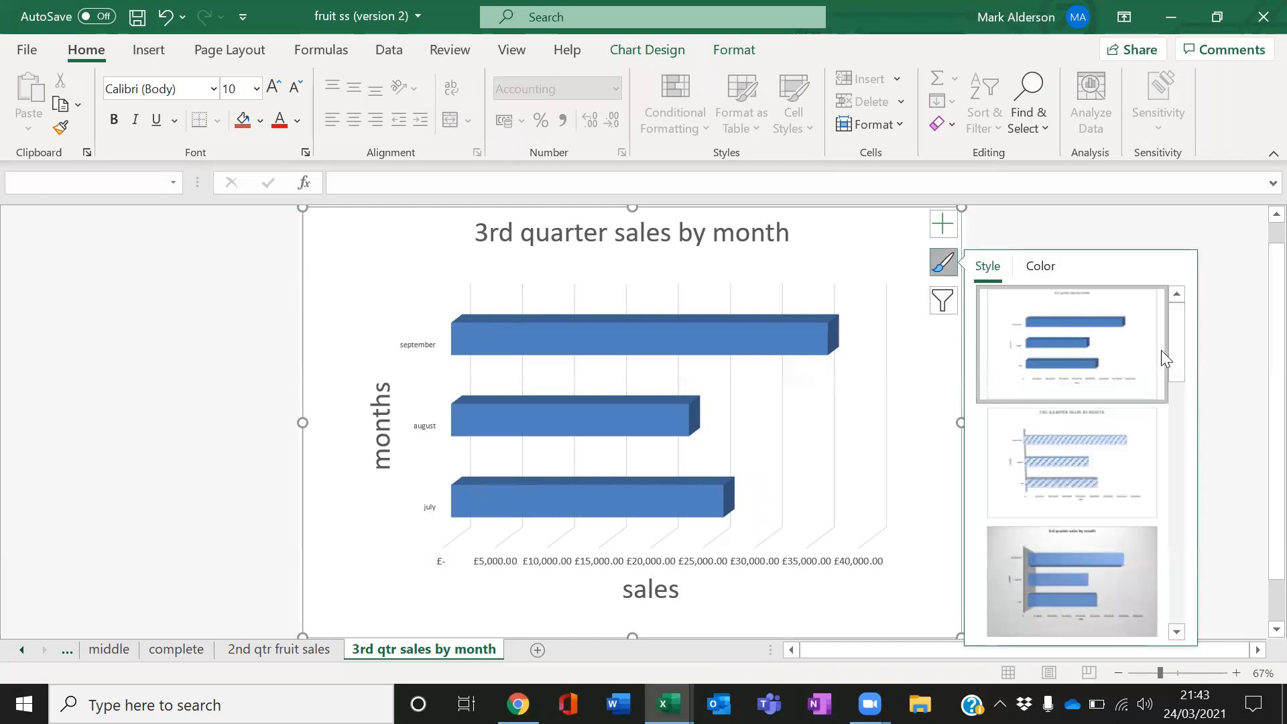
pyautogui.moveTo(1176, 376); pyautogui.dragTo(1176, 442)
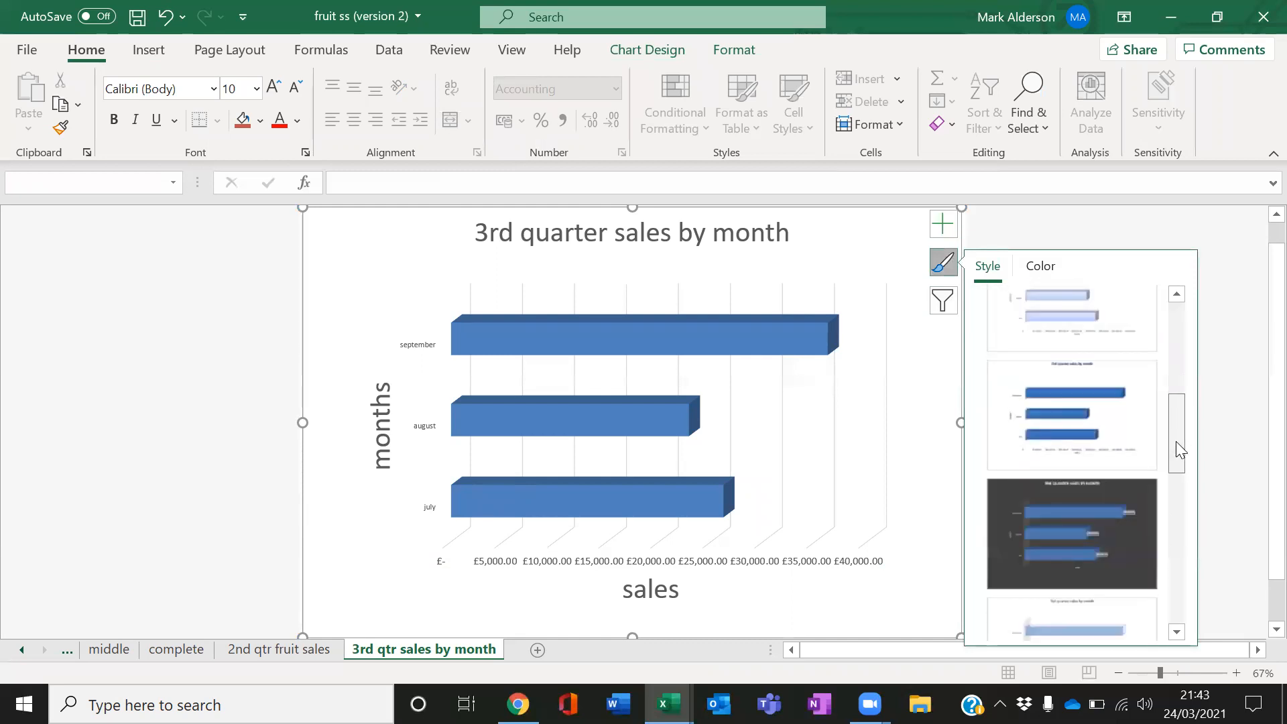
pyautogui.click(1122, 512)
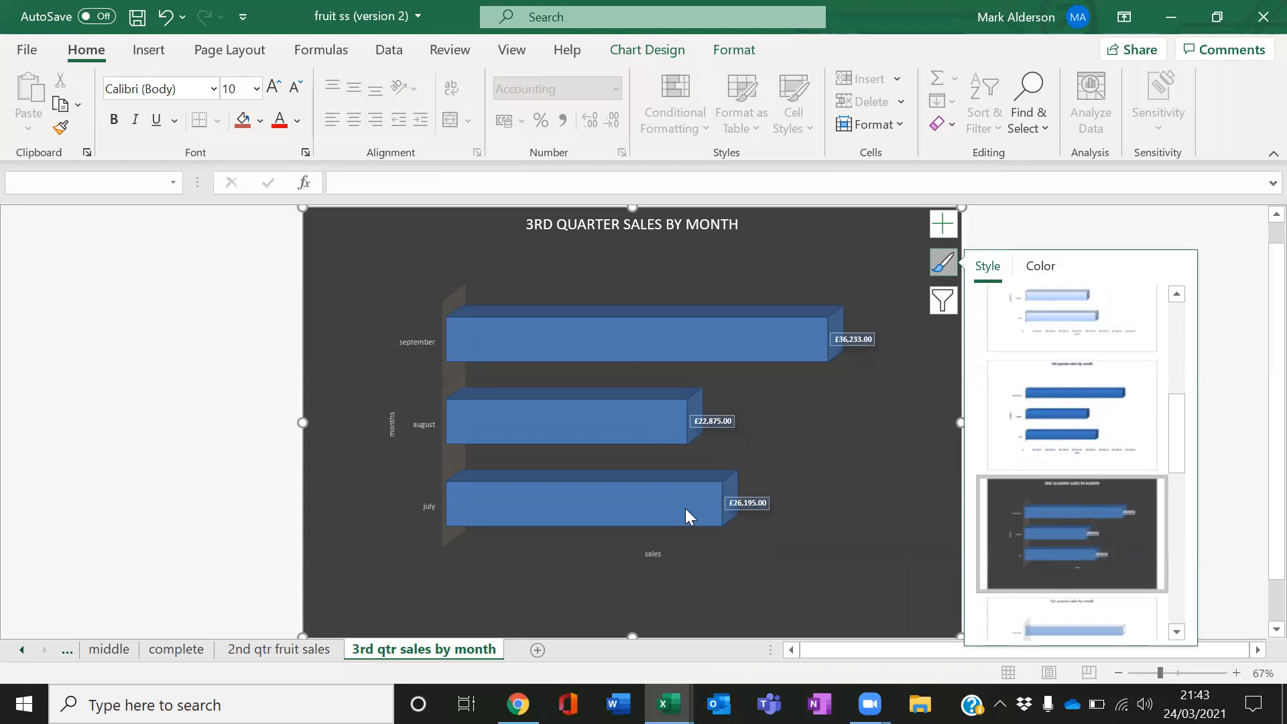
# Enlarge the horizontal axis title's font size so the sales title reads large again
pyautogui.click(661, 555)
pyautogui.click(295, 87)
pyautogui.click(274, 87)
pyautogui.click(274, 87)
pyautogui.click(274, 87)
pyautogui.click(274, 87)
pyautogui.click(273, 87)
# Increase the vertical axis title's font size to 28
pyautogui.click(274, 87)
pyautogui.click(273, 87)
pyautogui.click(274, 87)
pyautogui.click(274, 87)
pyautogui.click(274, 87)
pyautogui.click(394, 429)
pyautogui.click(274, 87)
pyautogui.click(274, 87)
pyautogui.click(272, 88)
pyautogui.click(272, 88)
pyautogui.click(272, 88)
pyautogui.click(272, 88)
pyautogui.click(272, 87)
pyautogui.click(273, 88)
pyautogui.click(272, 88)
pyautogui.click(272, 88)
pyautogui.click(272, 87)
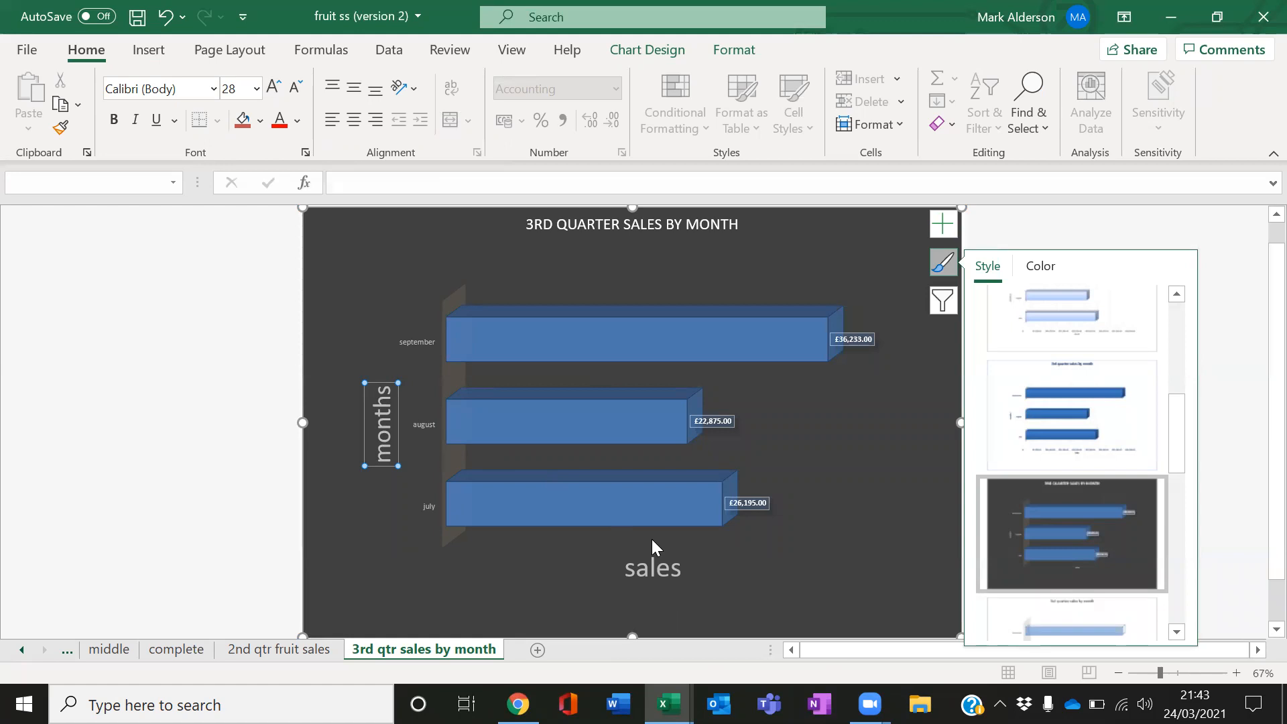
# Increase the chart title's font size to 32
pyautogui.click(680, 224)
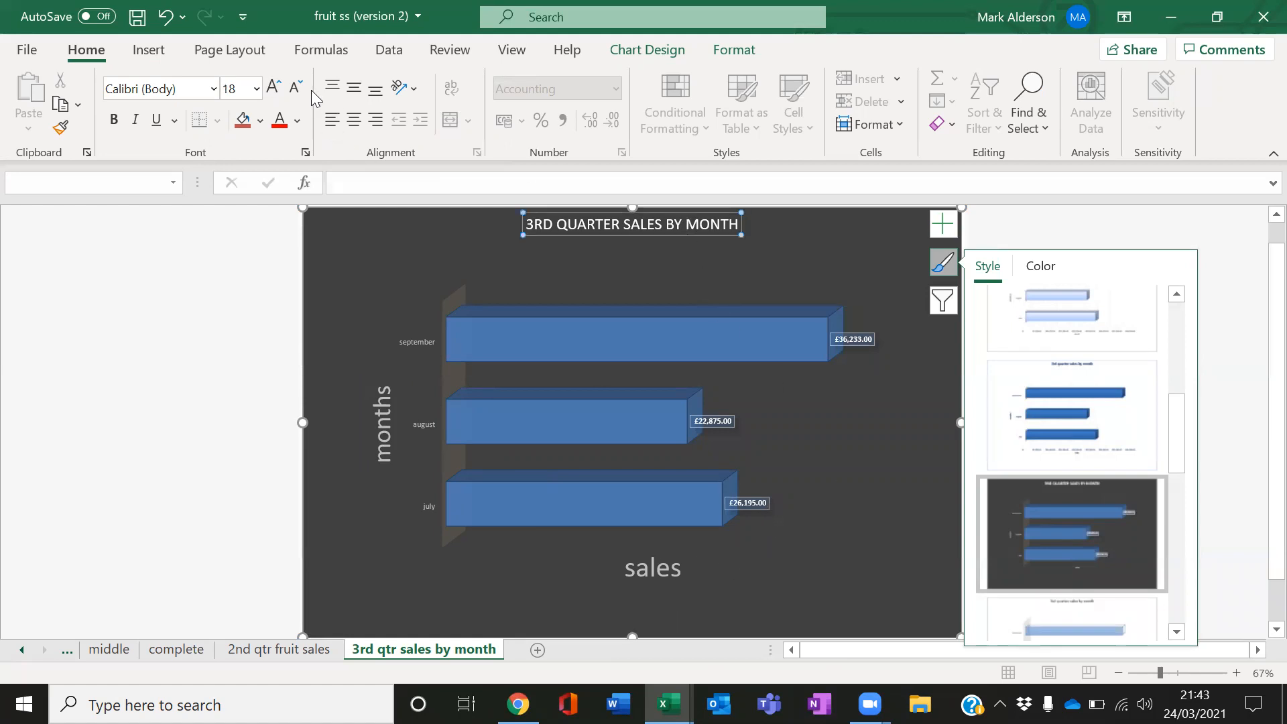
pyautogui.click(273, 88)
pyautogui.click(273, 88)
pyautogui.click(274, 88)
pyautogui.click(274, 87)
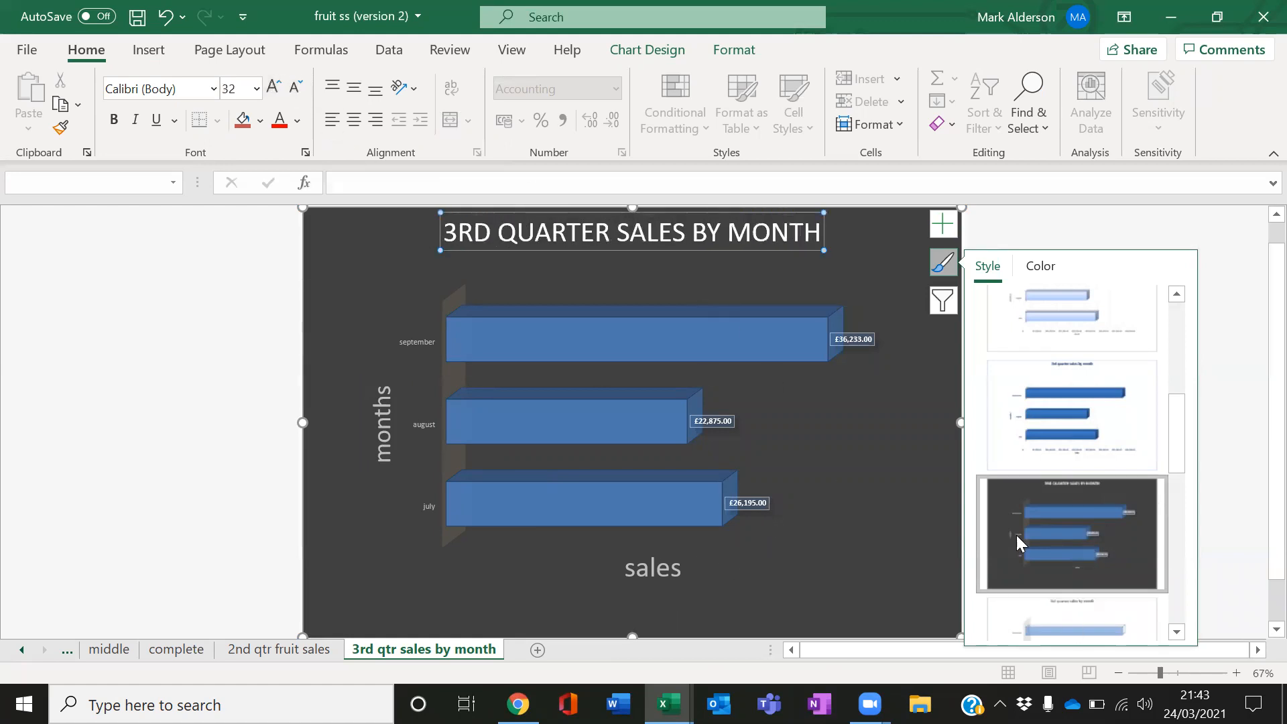
# Enlarge the data labels' font size five steps
pyautogui.click(884, 549)
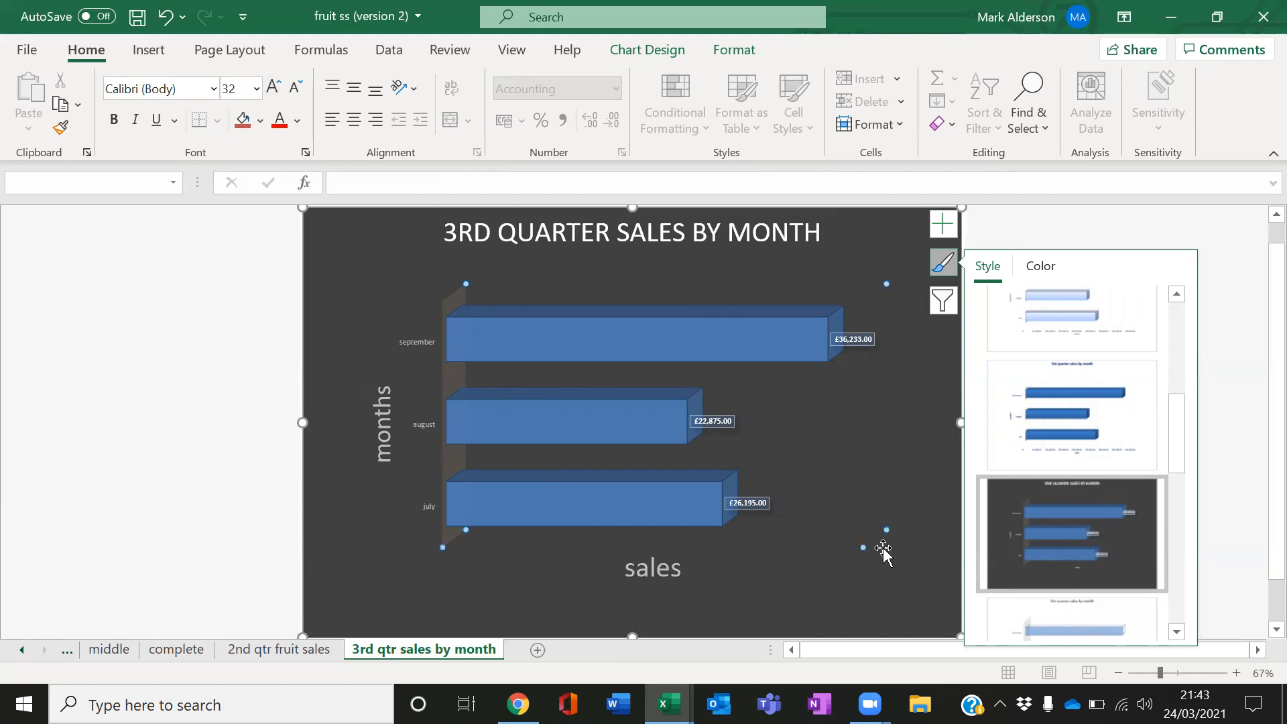
pyautogui.click(870, 341)
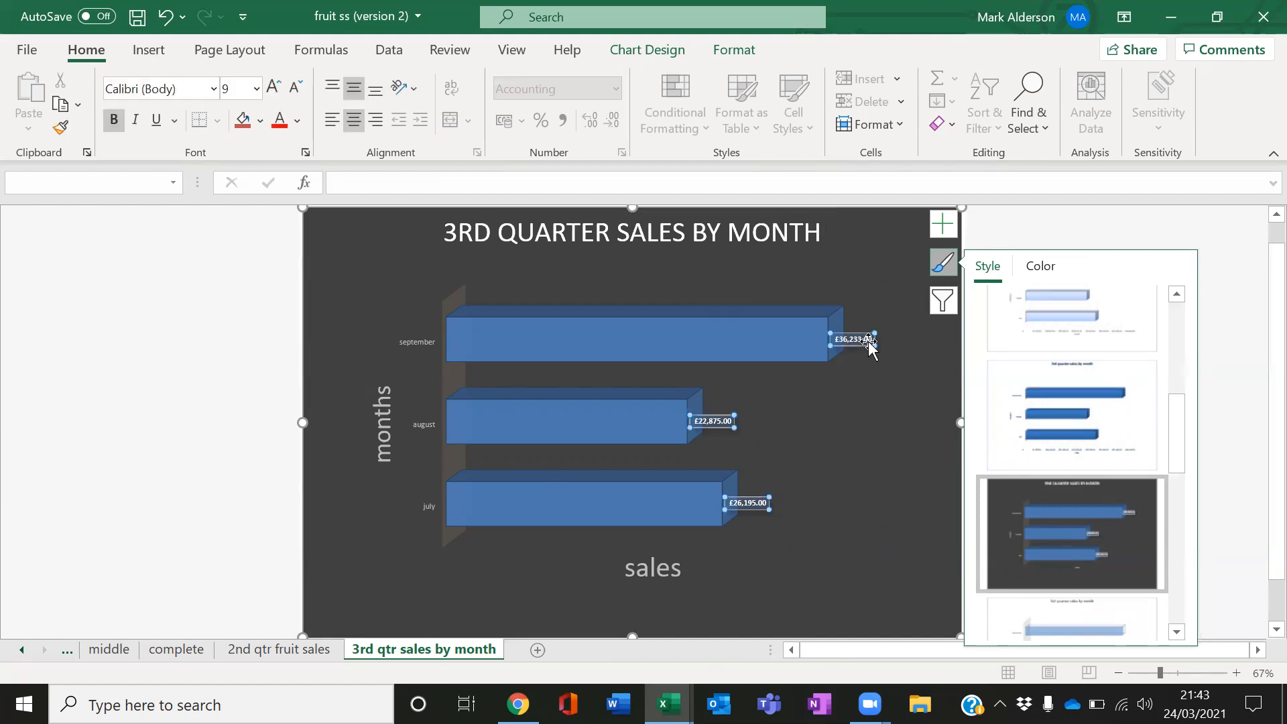
pyautogui.click(276, 93)
pyautogui.click(278, 95)
pyautogui.click(278, 95)
pyautogui.click(278, 95)
pyautogui.click(278, 95)
pyautogui.click(890, 578)
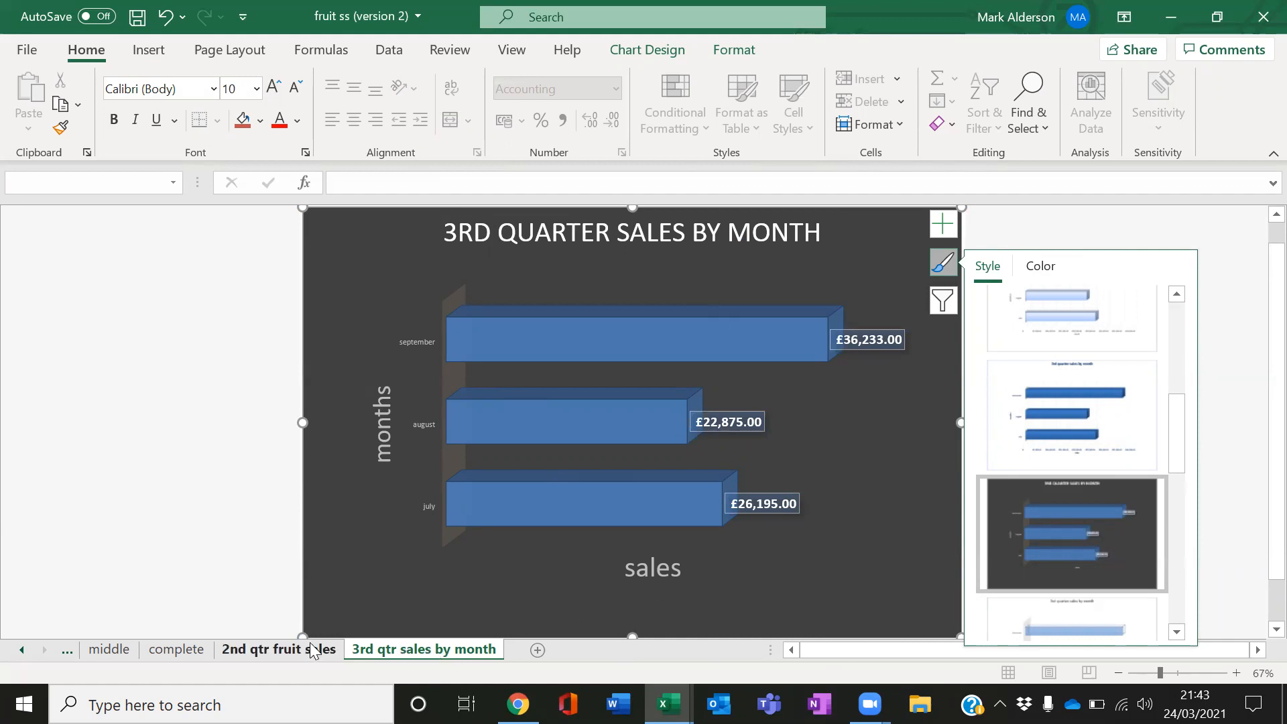
# On the complete sheet, select the 1st qtr label in A3 together with its total in K8
pyautogui.click(160, 649)
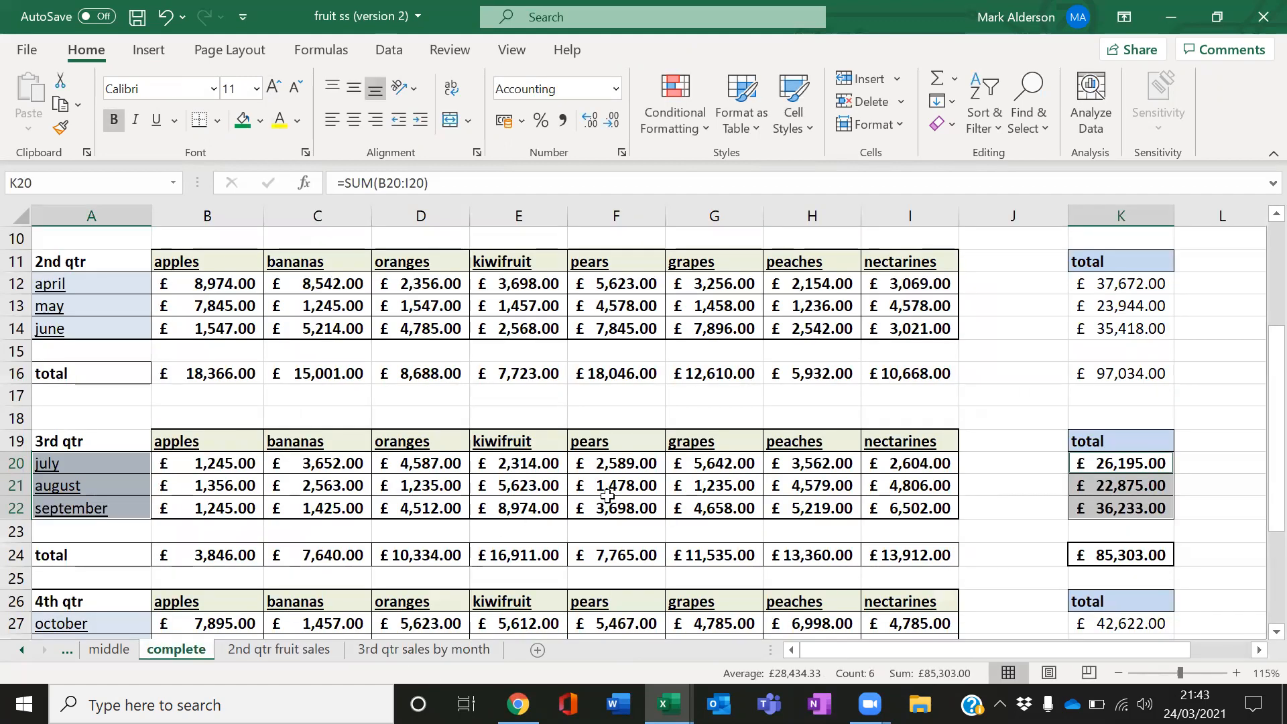
pyautogui.scroll(-2, 608, 495)
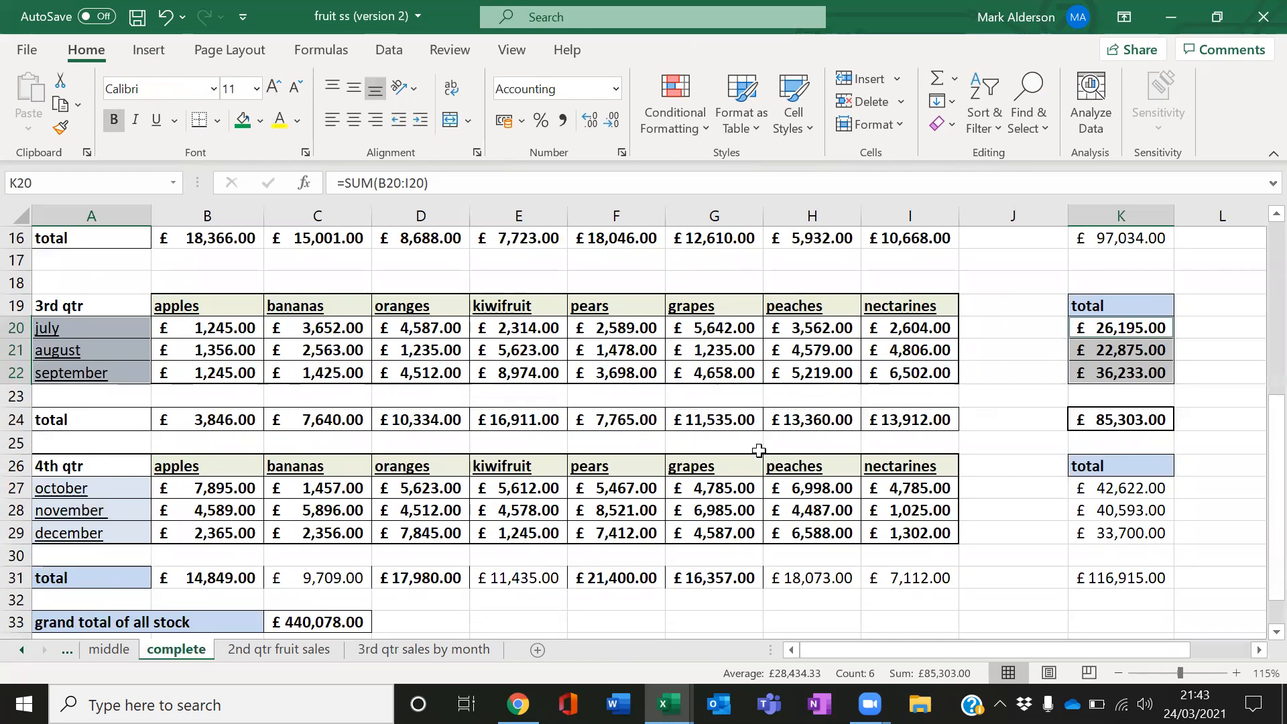
pyautogui.scroll(-1, 759, 450)
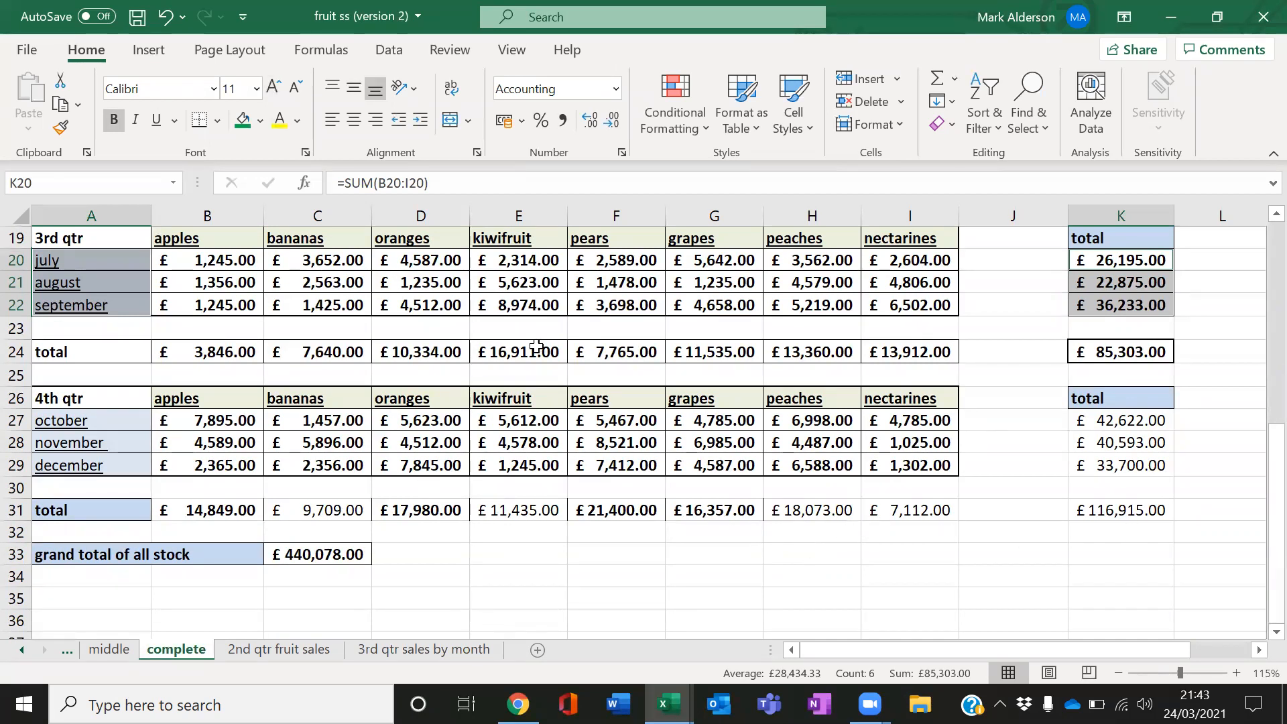
pyautogui.scroll(4, 838, 505)
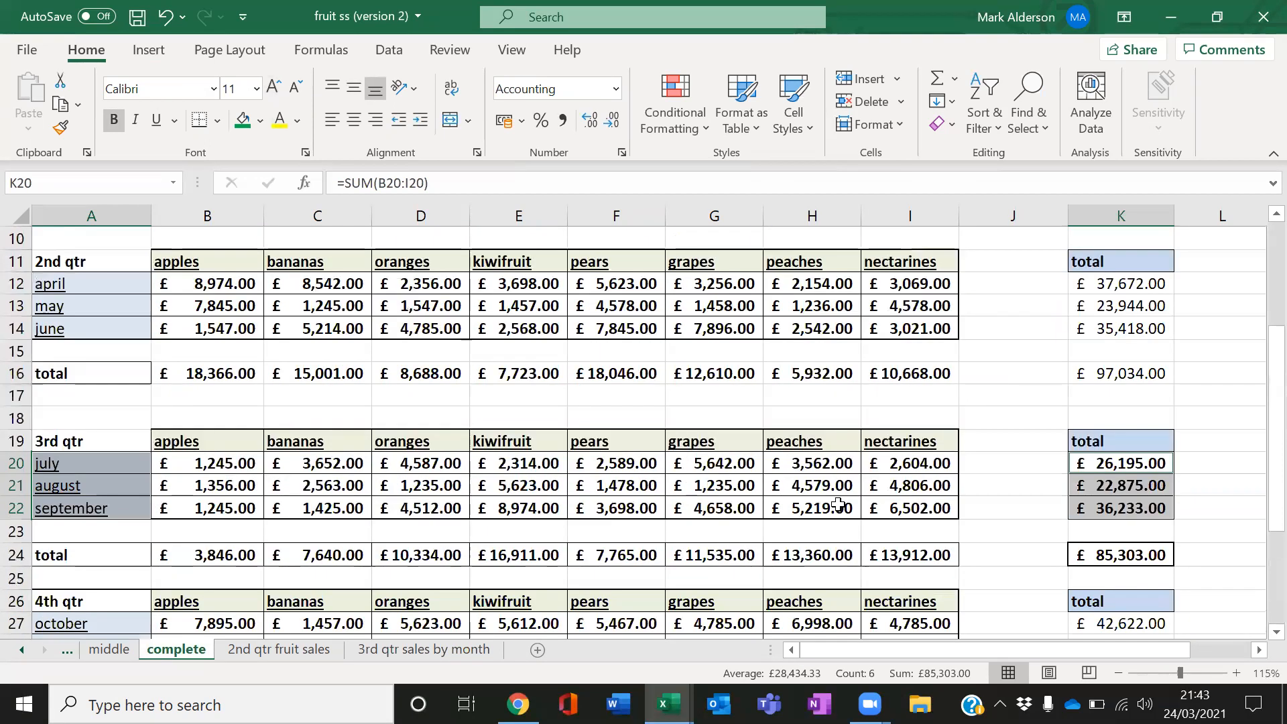
pyautogui.scroll(2, 838, 504)
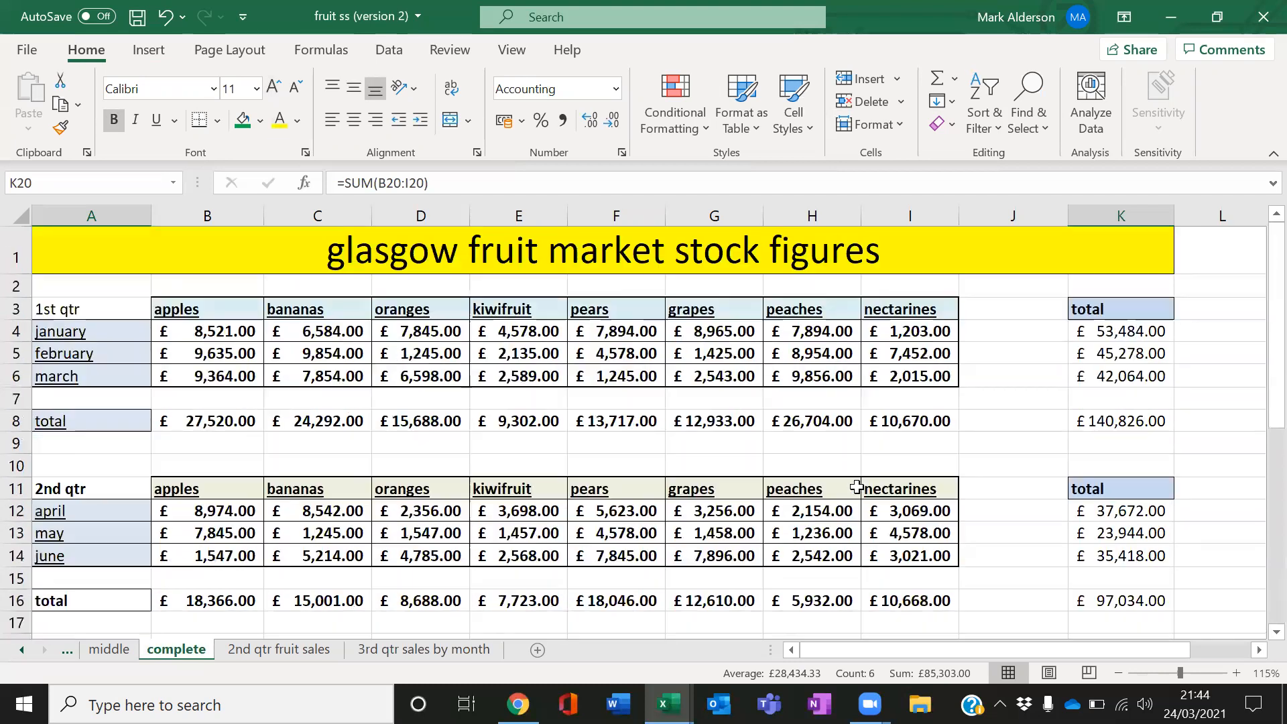
pyautogui.click(1084, 424)
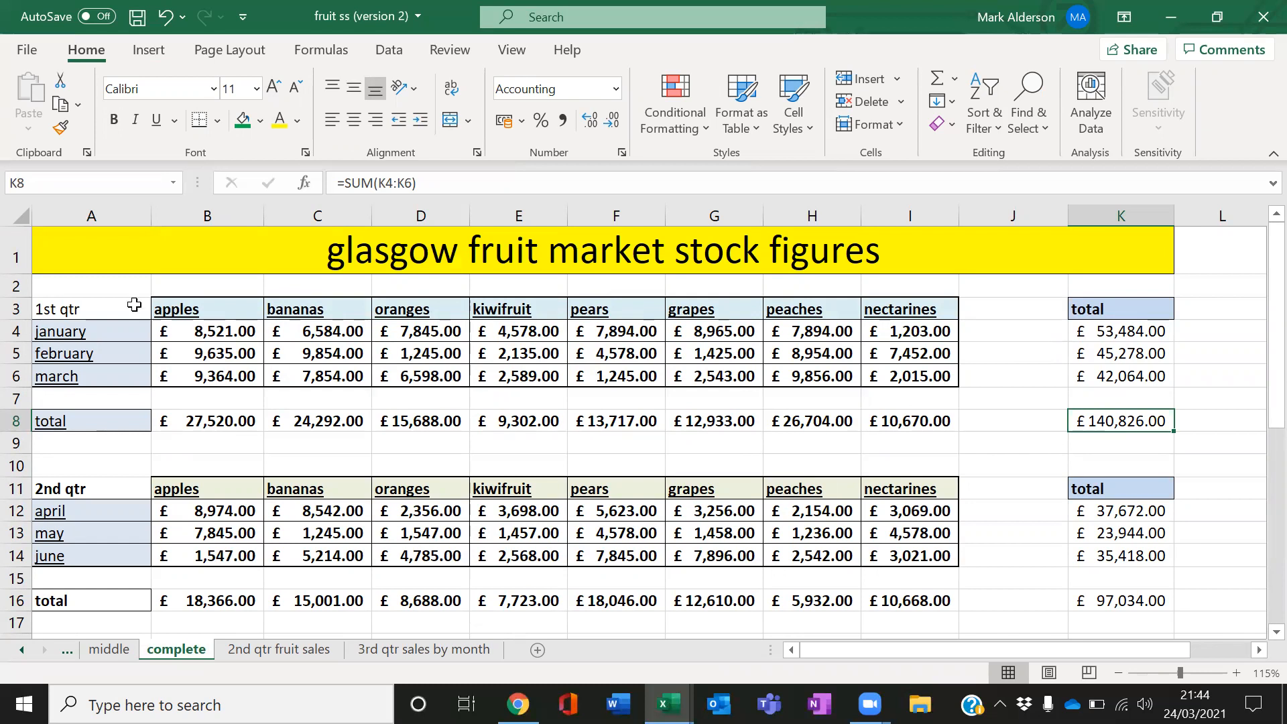
pyautogui.click(66, 311)
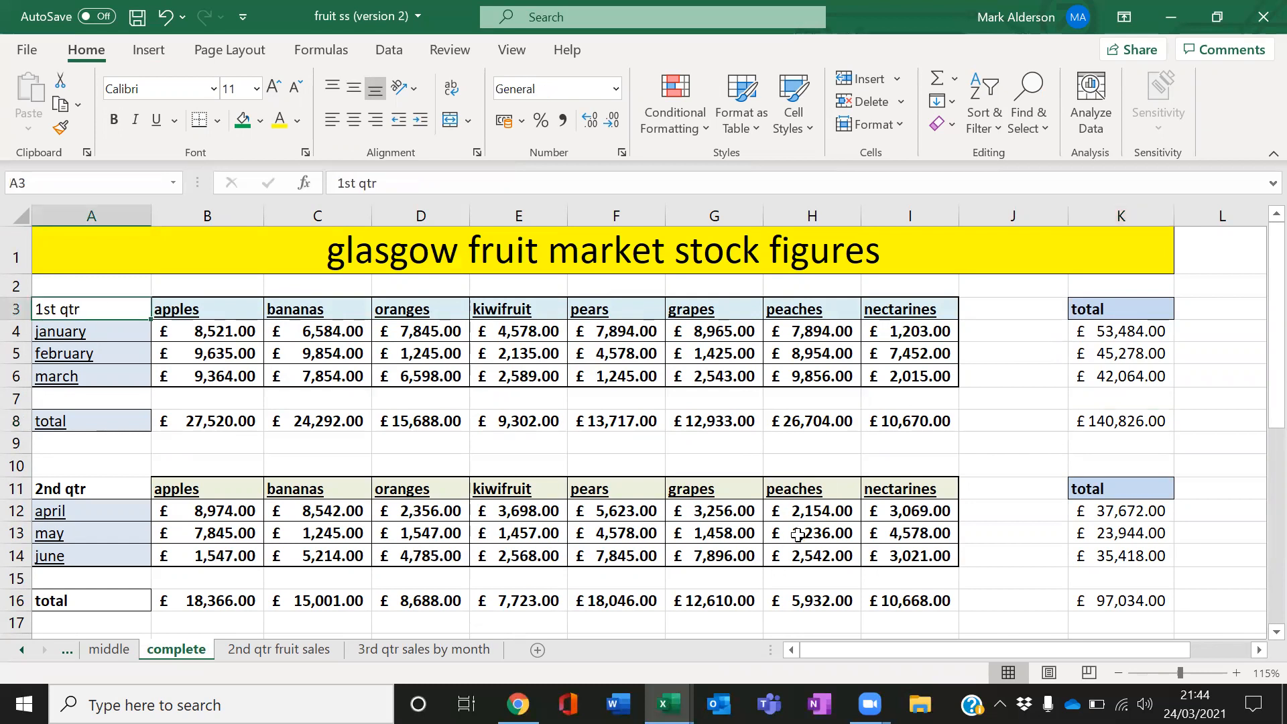
pyautogui.scroll(-1, 856, 532)
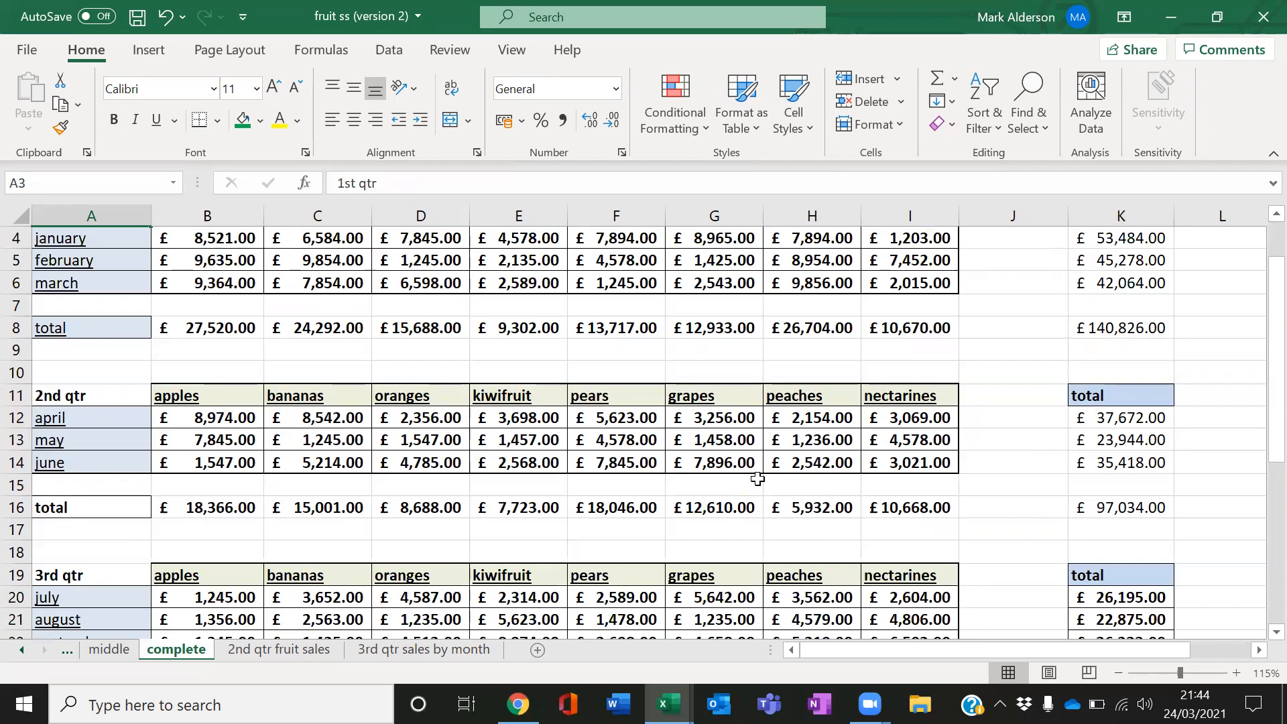
pyautogui.scroll(1, 737, 470)
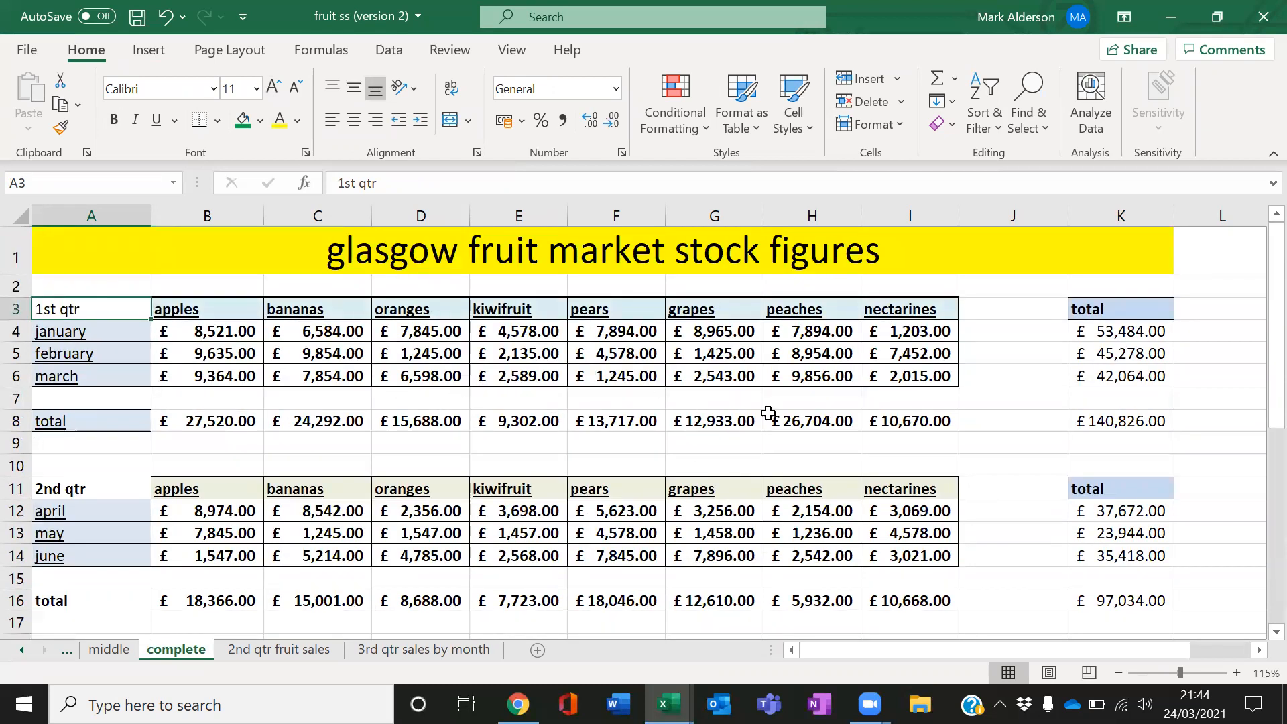
pyautogui.keyDown('ctrl'); pyautogui.click(1145, 422); pyautogui.keyUp('ctrl')
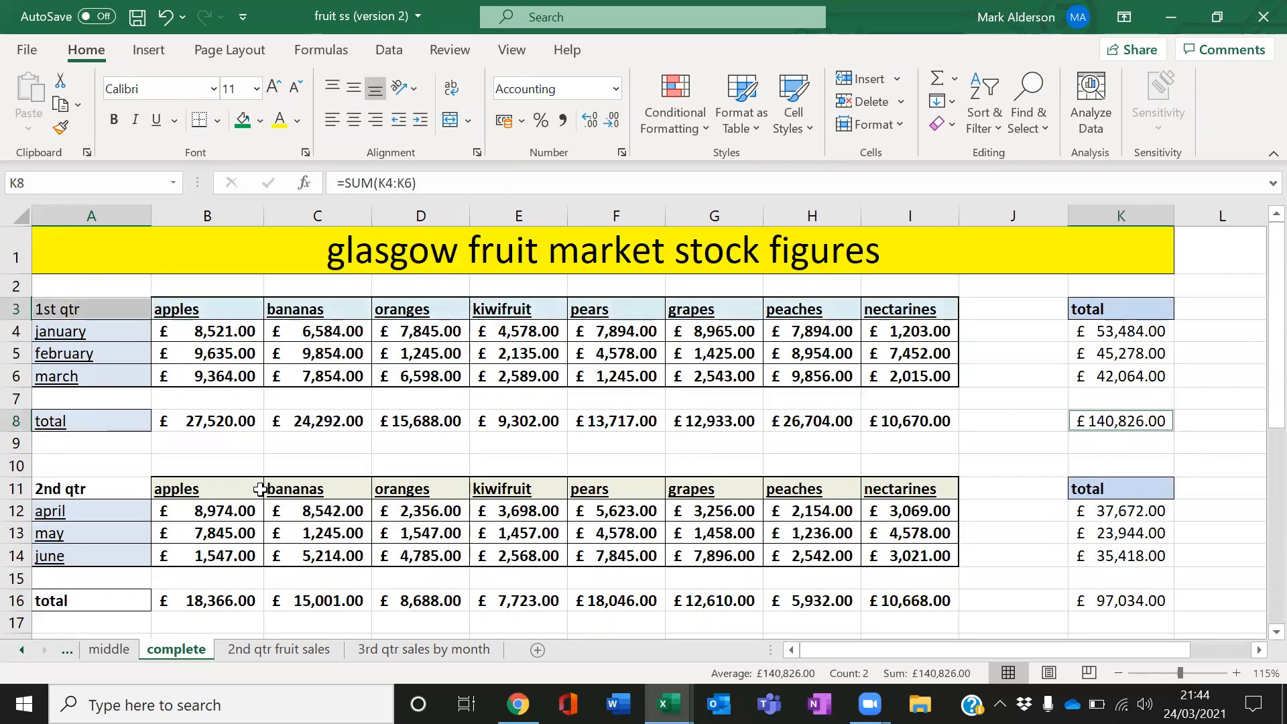
# Add the 2nd, 3rd and 4th qtr labels and their totals in K16, K24 and K31 to the selection
pyautogui.keyDown('ctrl'); pyautogui.click(106, 486); pyautogui.keyUp('ctrl')
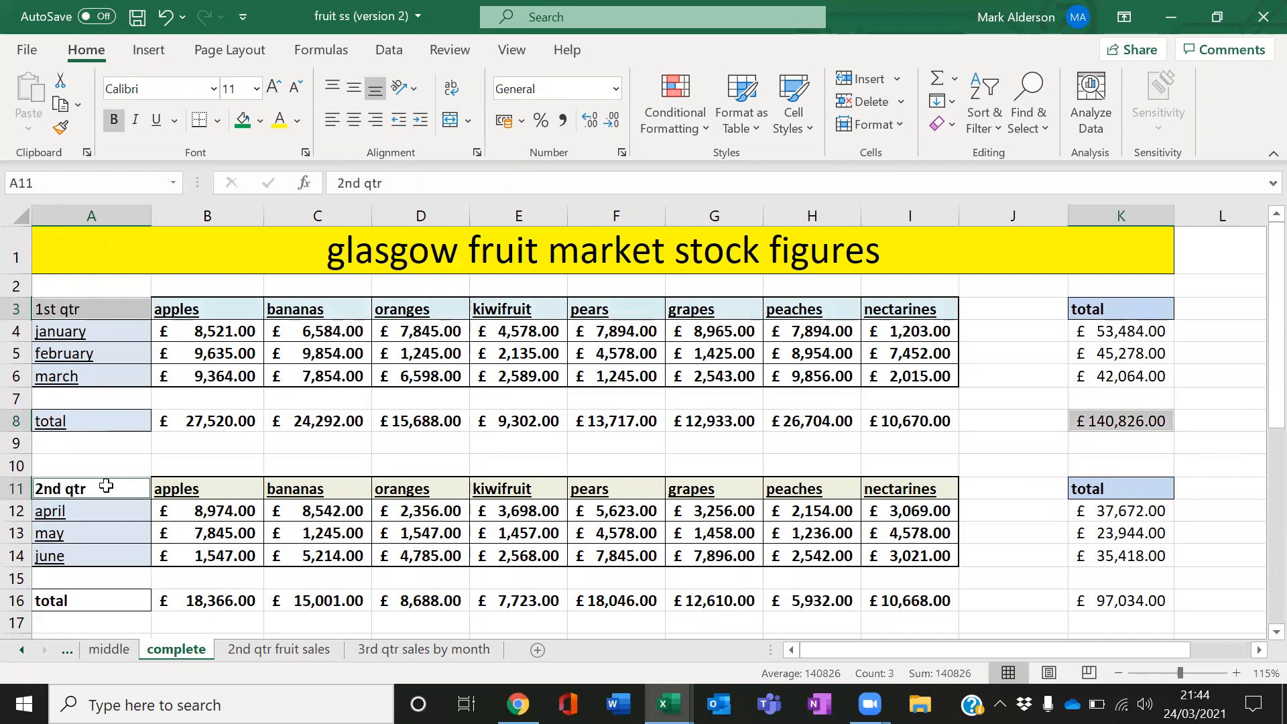
pyautogui.keyDown('ctrl'); pyautogui.click(1105, 599); pyautogui.keyUp('ctrl')
pyautogui.scroll(-1, 904, 540)
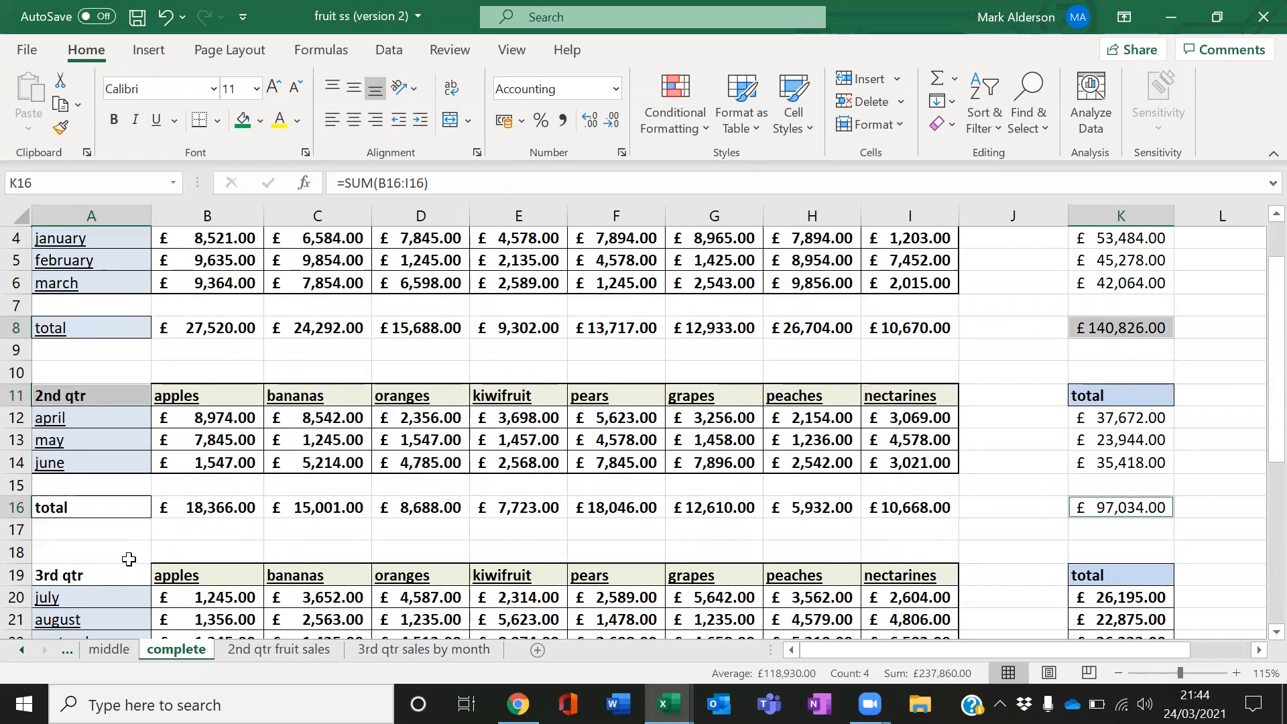
pyautogui.keyDown('ctrl'); pyautogui.click(95, 579); pyautogui.keyUp('ctrl')
pyautogui.scroll(-2, 1035, 477)
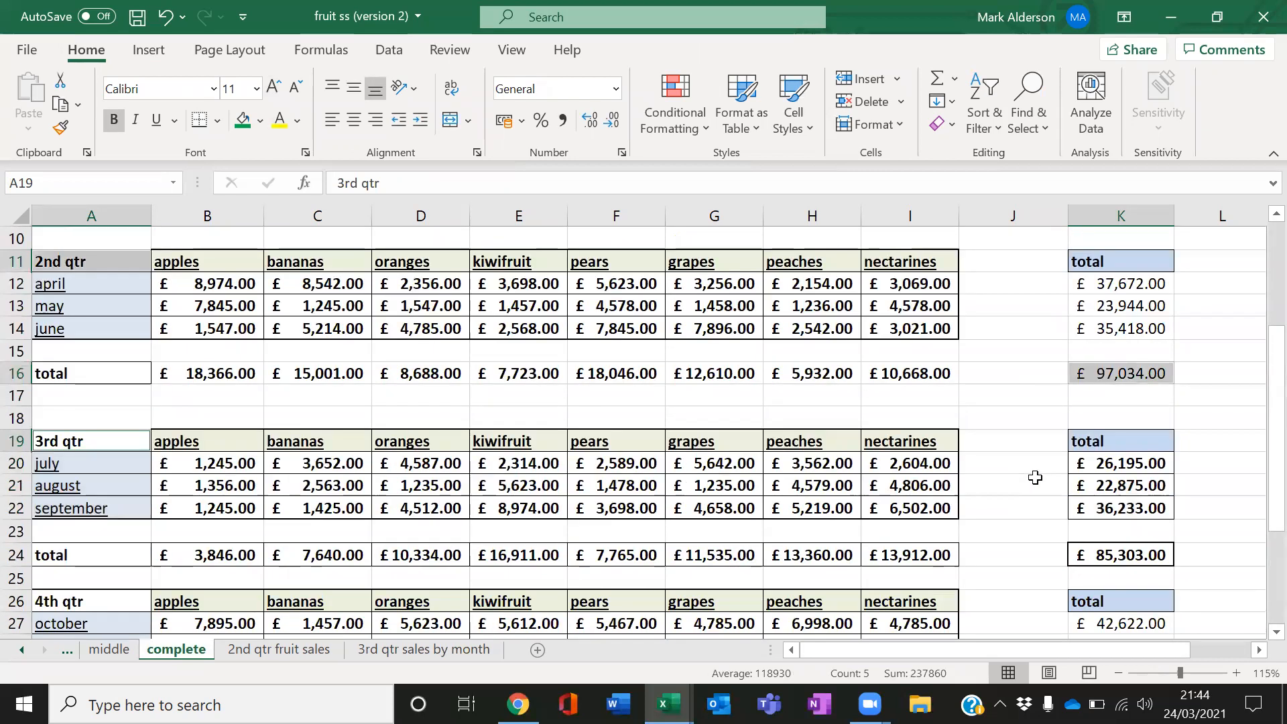
pyautogui.keyDown('ctrl'); pyautogui.click(1070, 563); pyautogui.keyUp('ctrl')
pyautogui.scroll(-1, 858, 541)
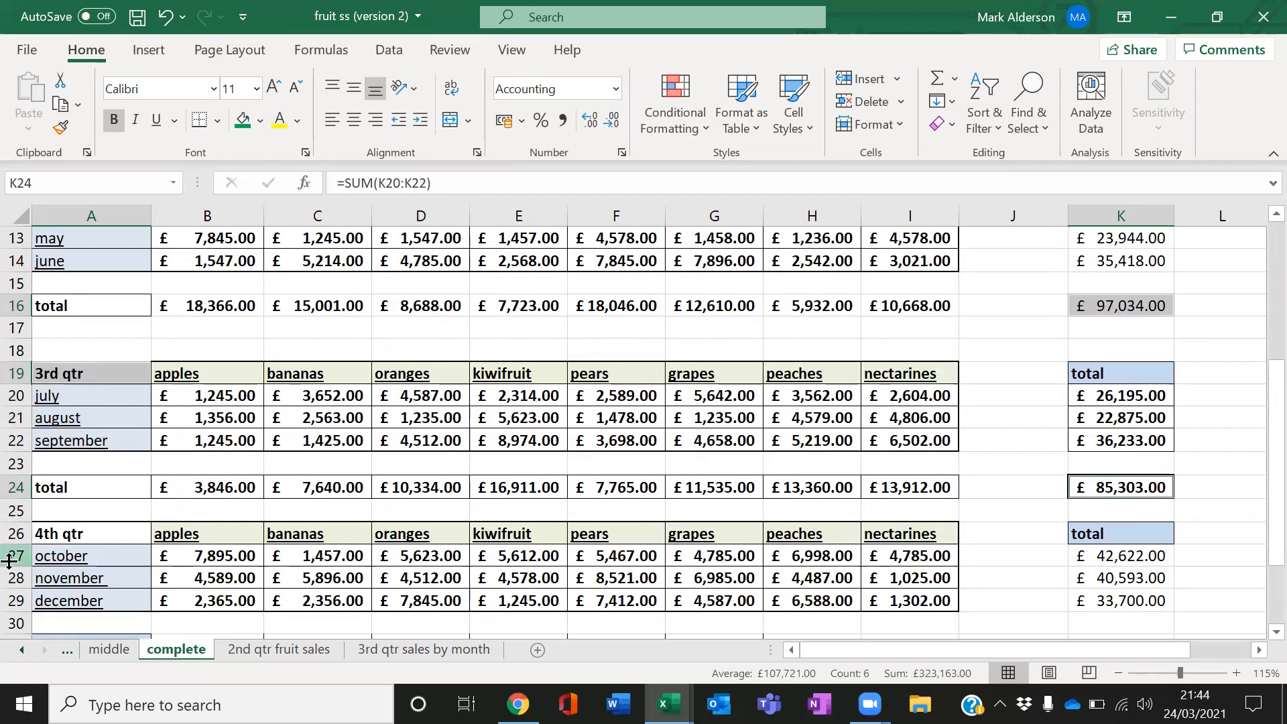
pyautogui.keyDown('ctrl'); pyautogui.click(47, 537); pyautogui.keyUp('ctrl')
pyautogui.scroll(-2, 1076, 507)
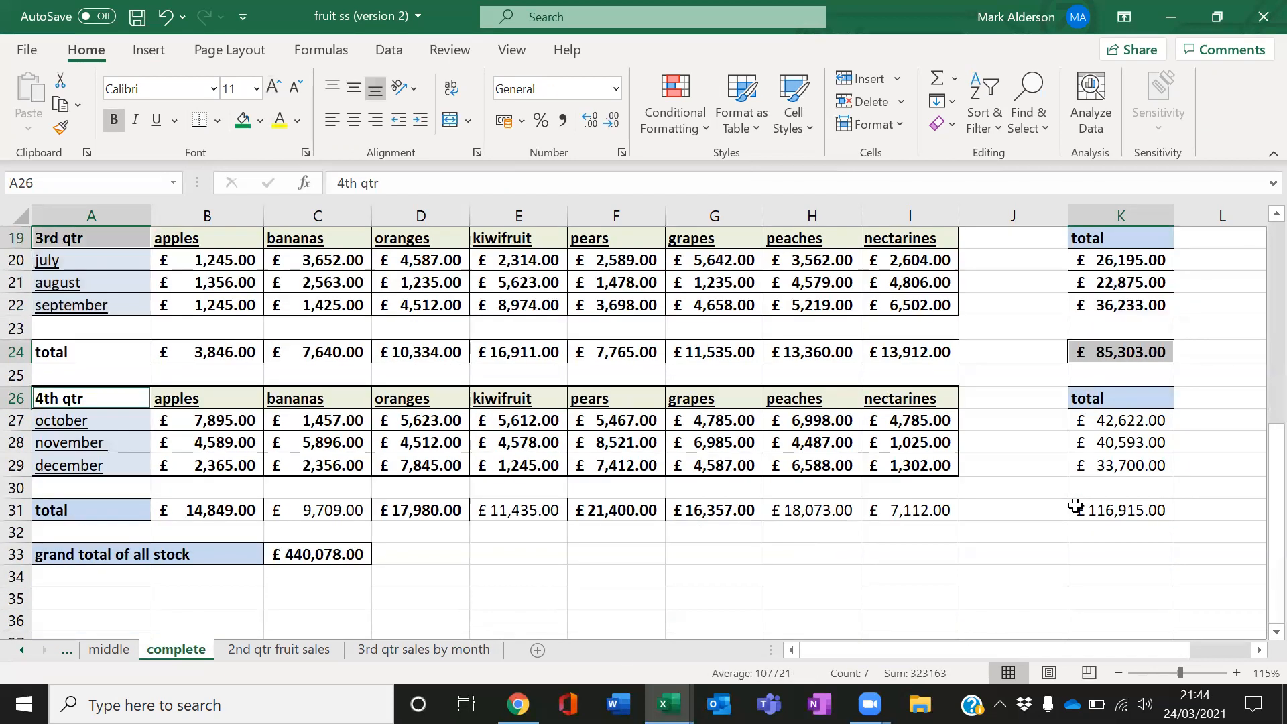
pyautogui.keyDown('ctrl'); pyautogui.click(1090, 510); pyautogui.keyUp('ctrl')
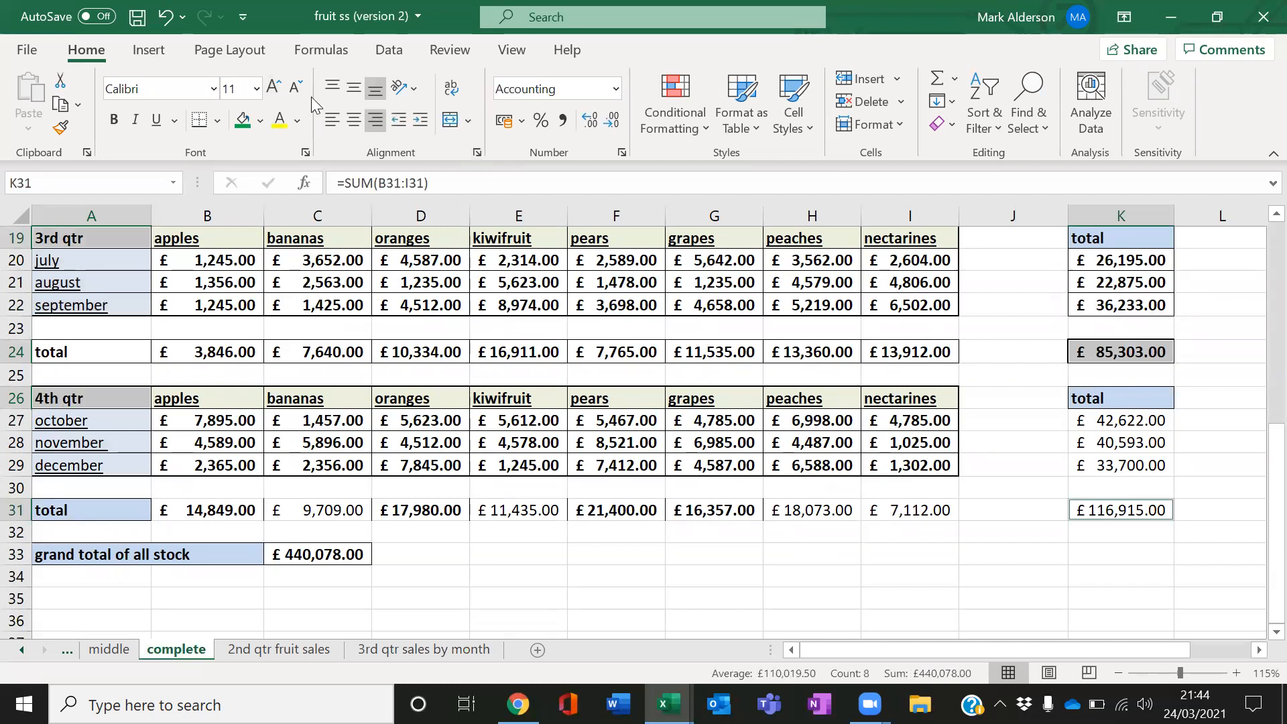
# Insert a clustered column chart from the selected quarter labels and totals
pyautogui.click(159, 52)
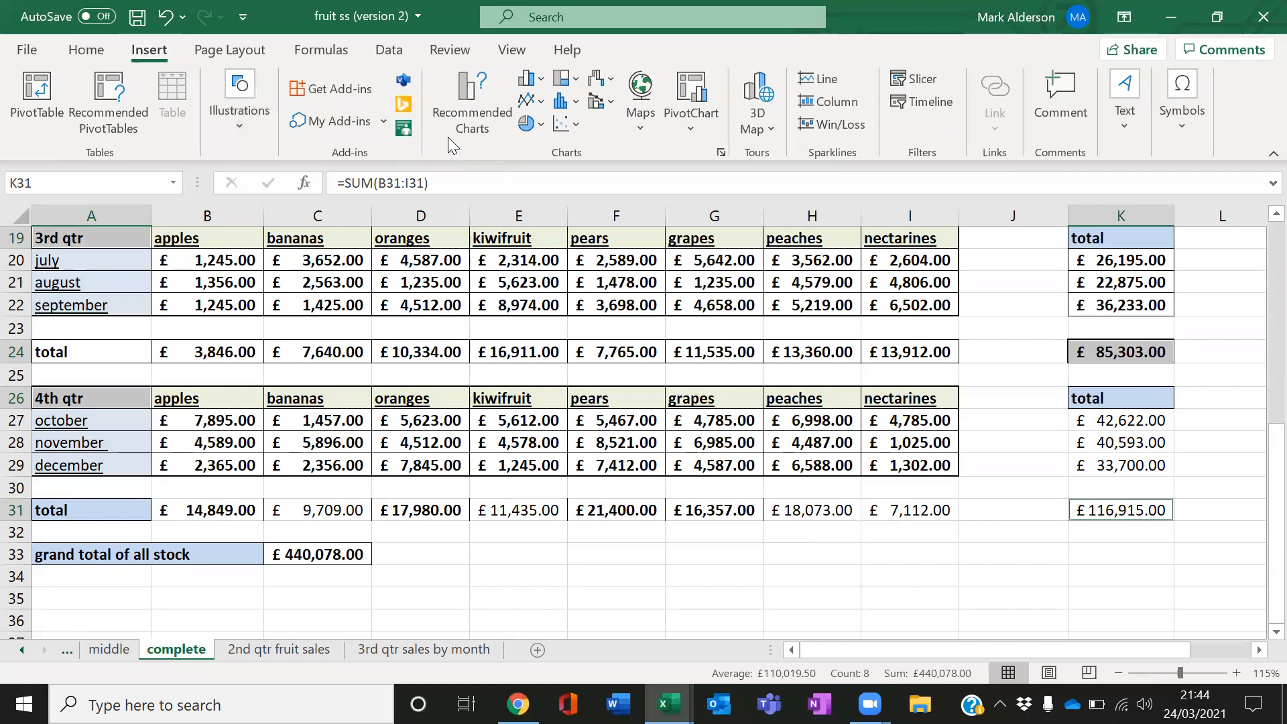
pyautogui.click(537, 81)
pyautogui.click(543, 141)
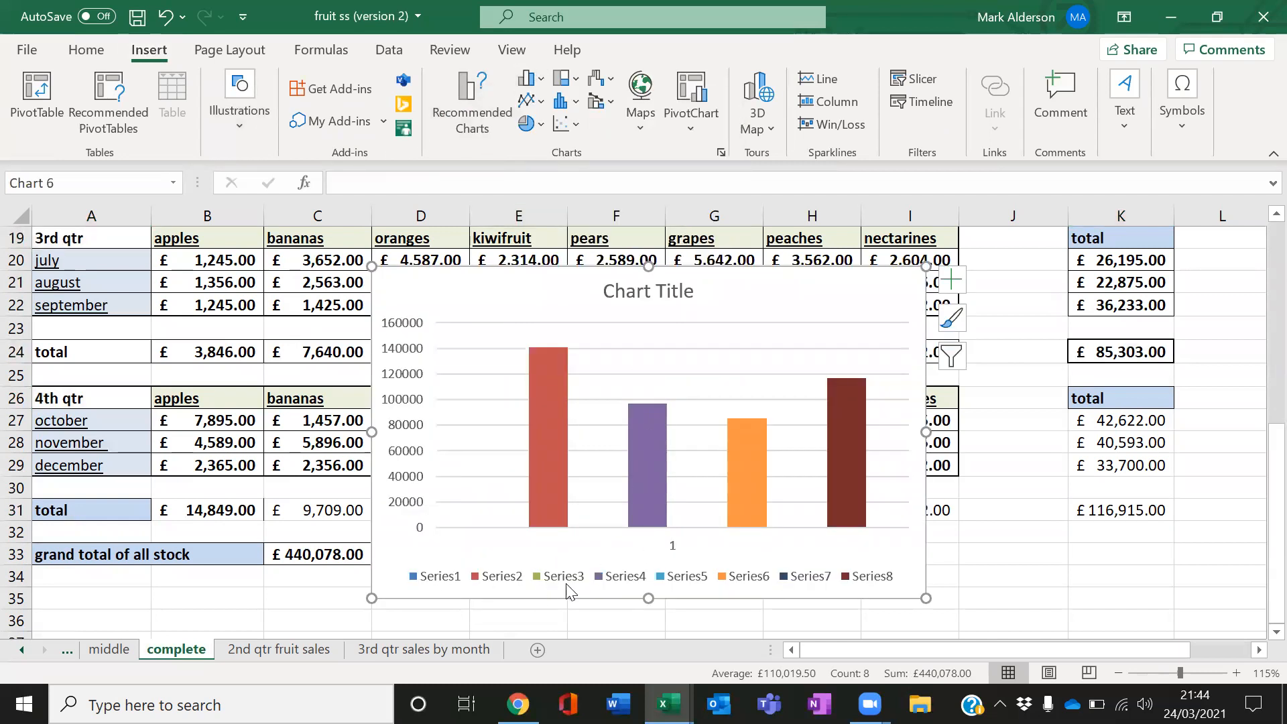
pyautogui.click(558, 363)
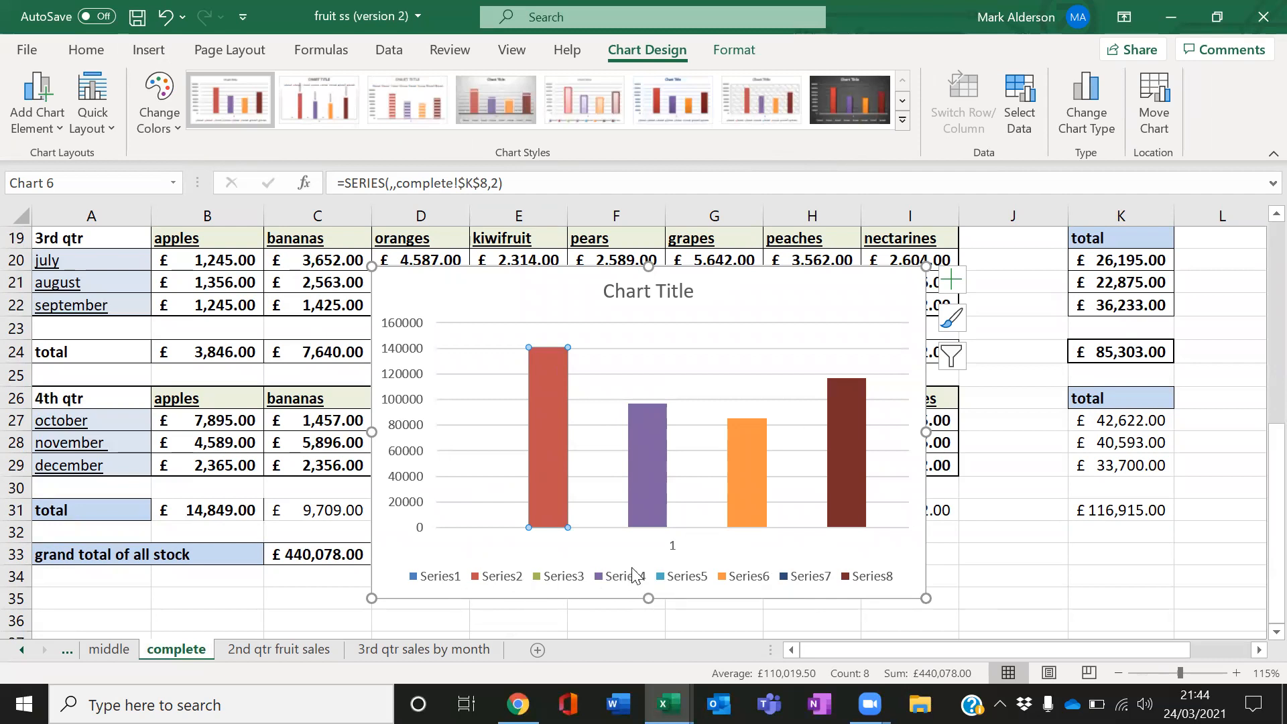
pyautogui.click(1003, 577)
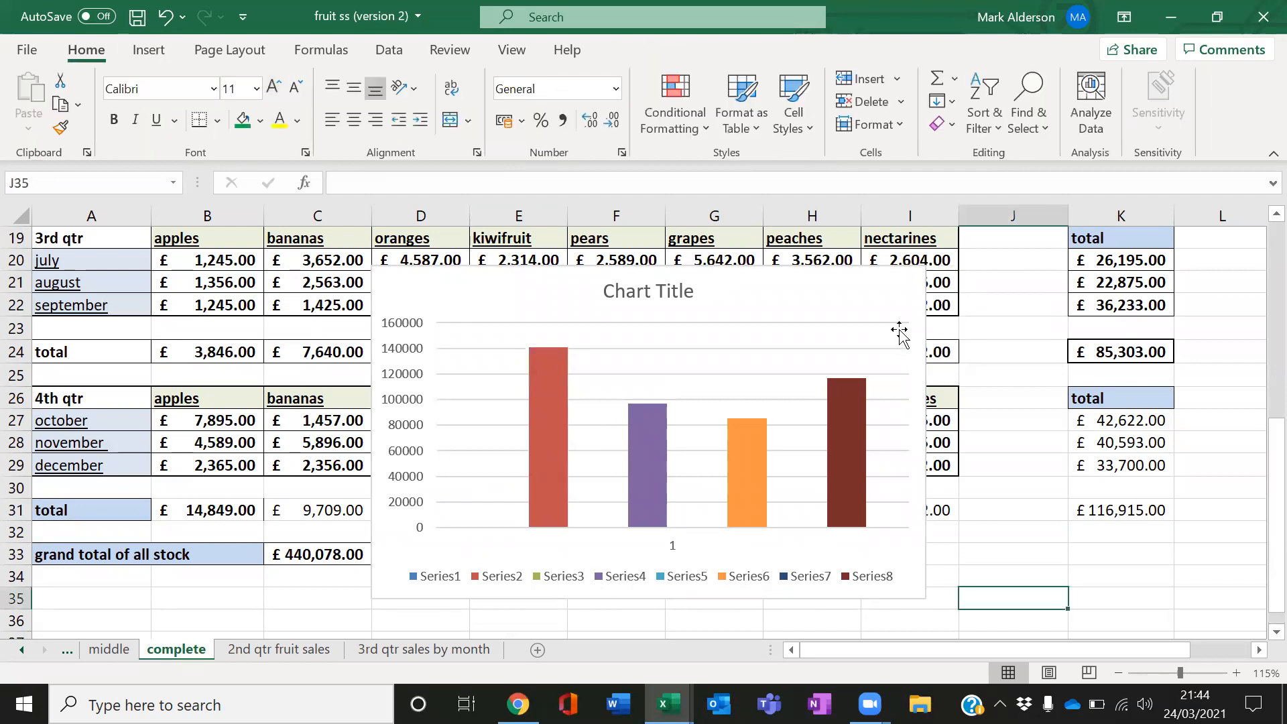
# Delete the clustered column chart of quarter totals
pyautogui.click(899, 315)
pyautogui.press('Delete')
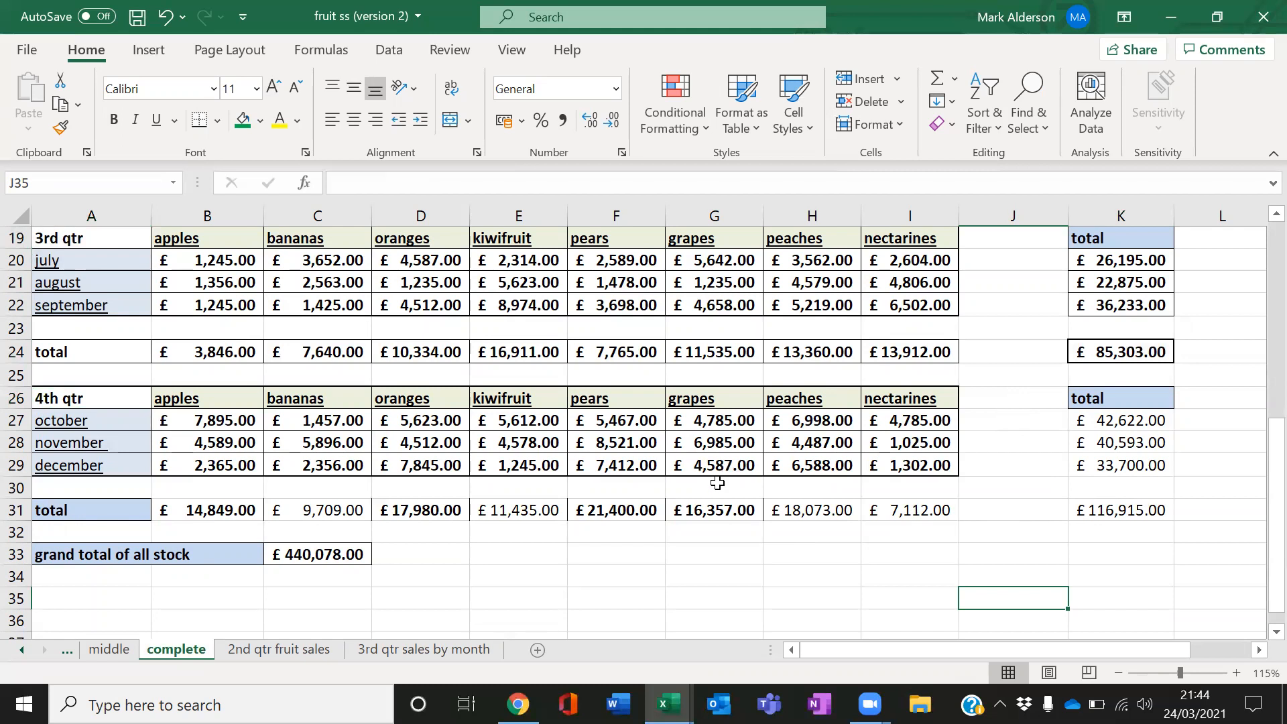
# Copy the 1st qtr label from A3 into M6
pyautogui.scroll(2, 717, 483)
pyautogui.scroll(3, 717, 483)
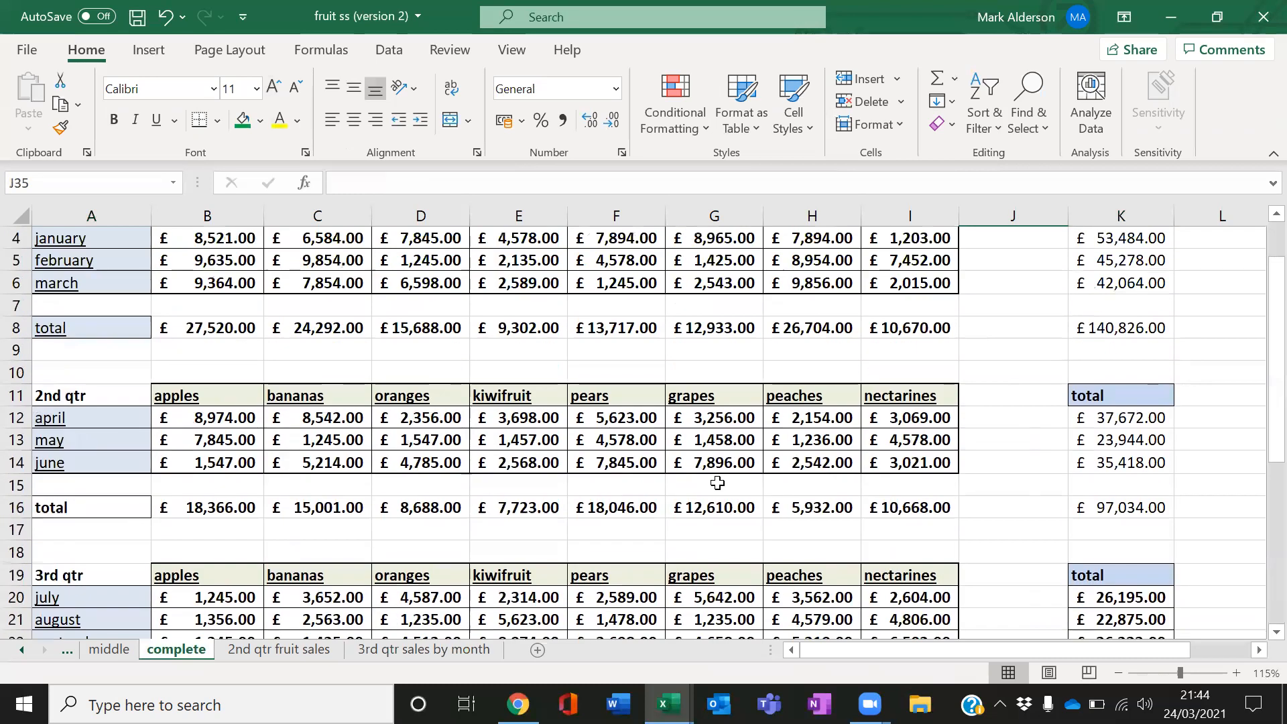
pyautogui.scroll(1, 717, 483)
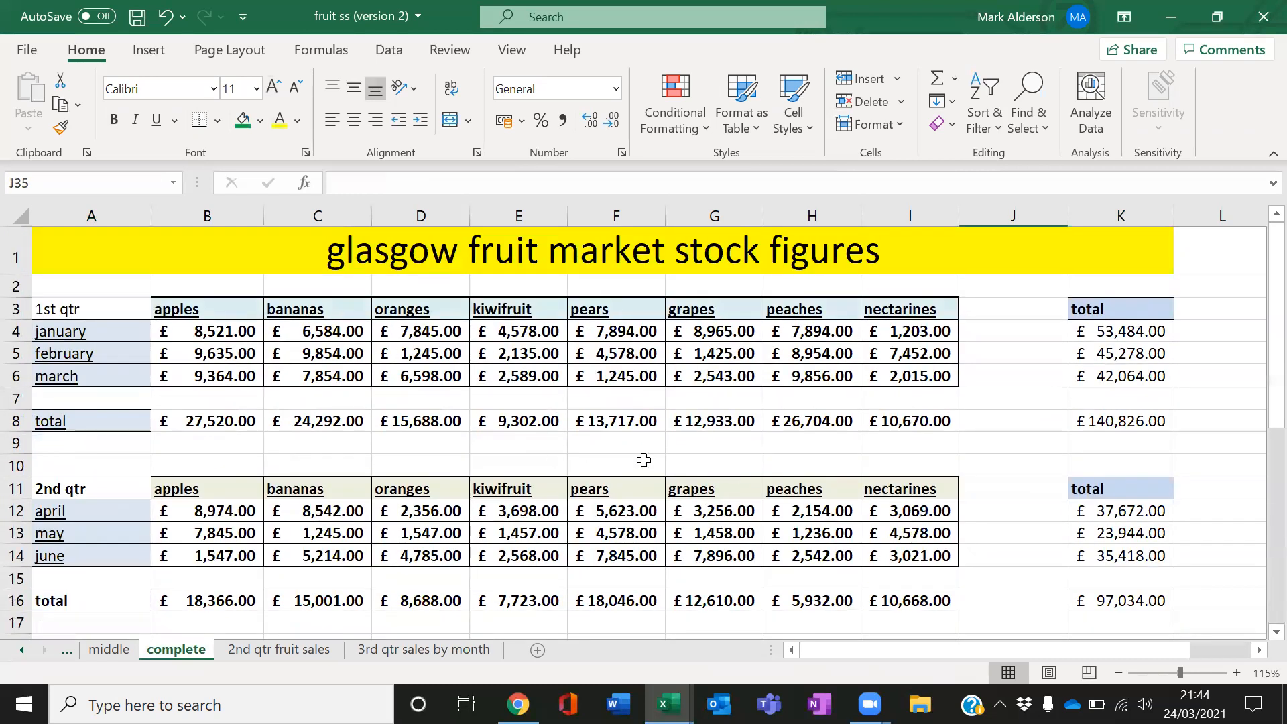
pyautogui.scroll(-1, 644, 460)
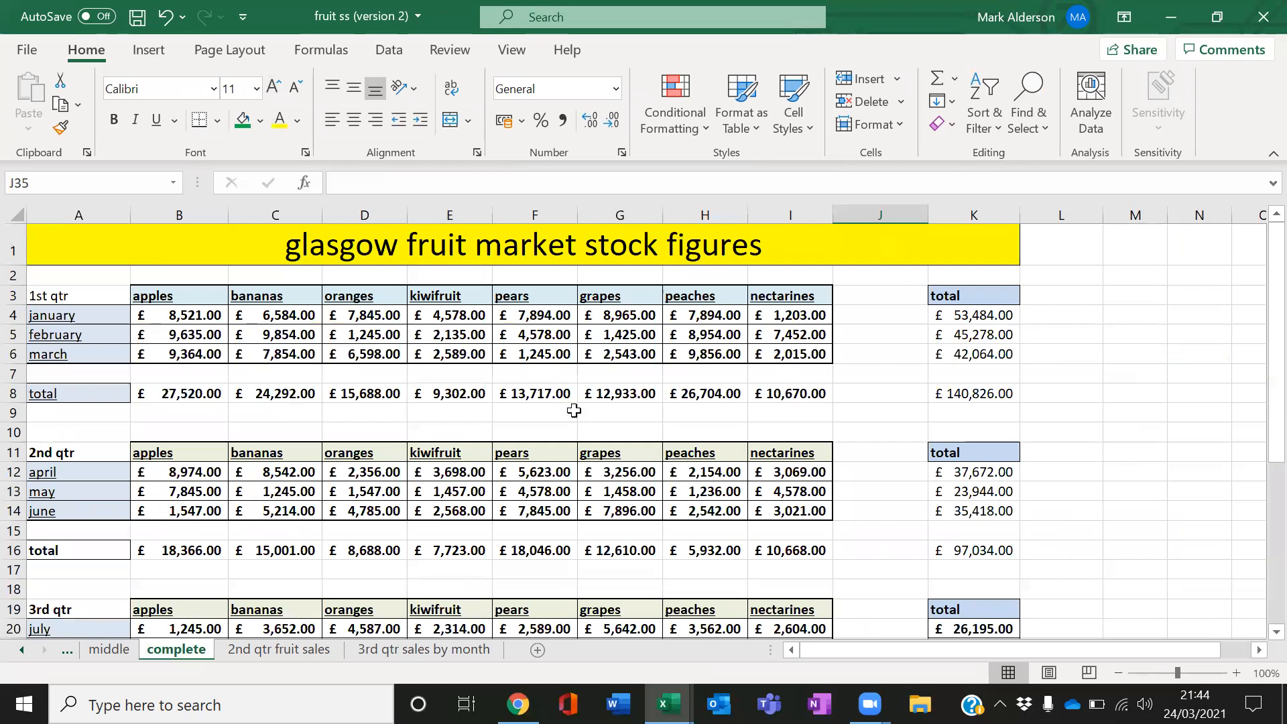
pyautogui.scroll(3, 488, 454)
pyautogui.scroll(-3, 488, 454)
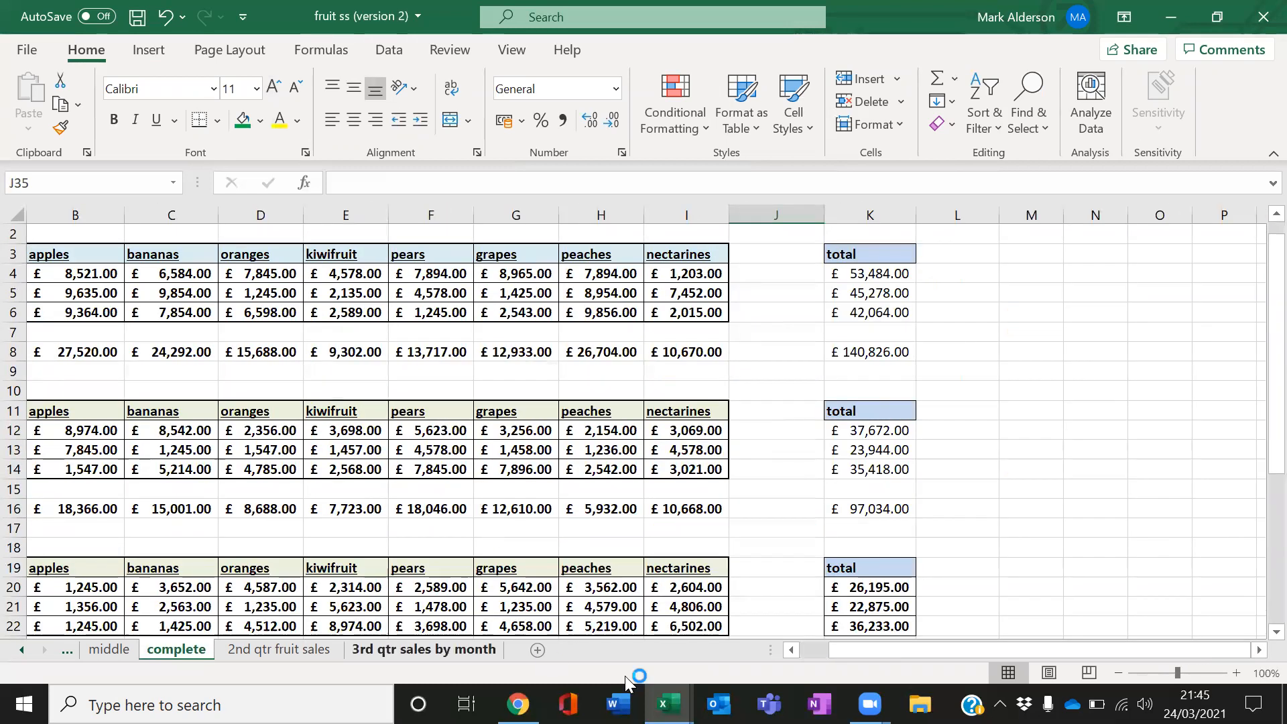
pyautogui.click(827, 654)
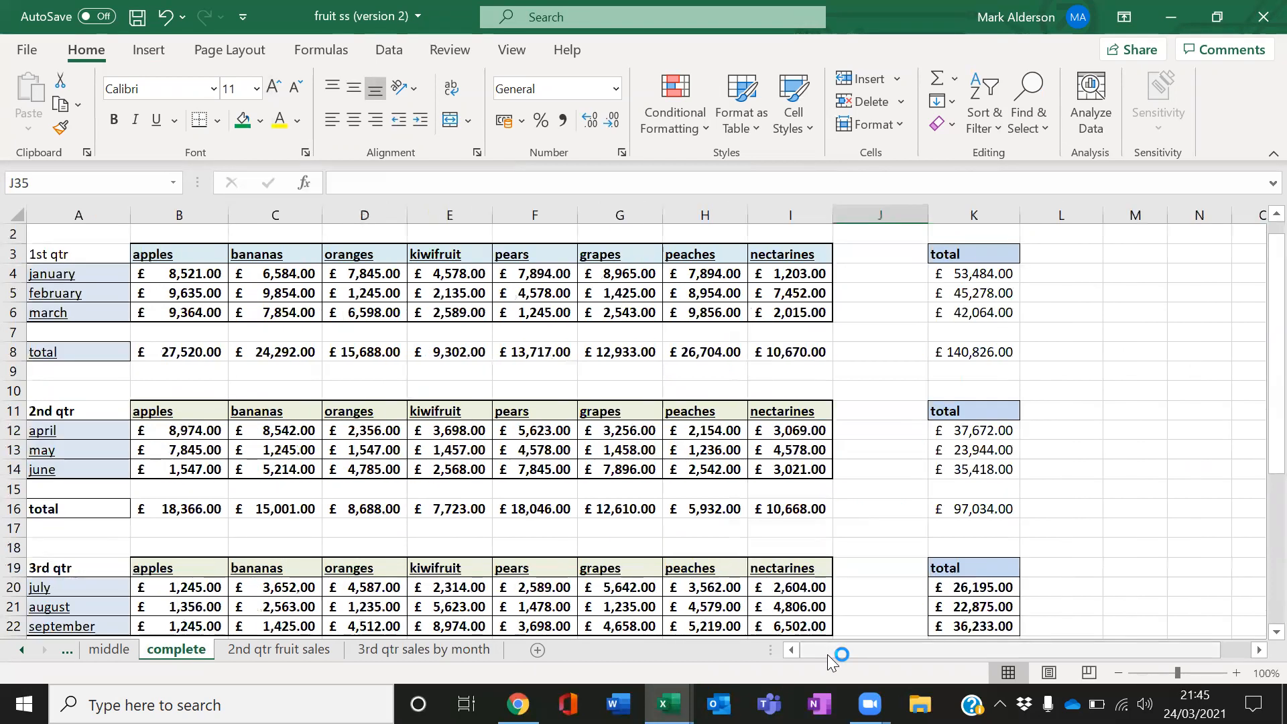
pyautogui.click(93, 260)
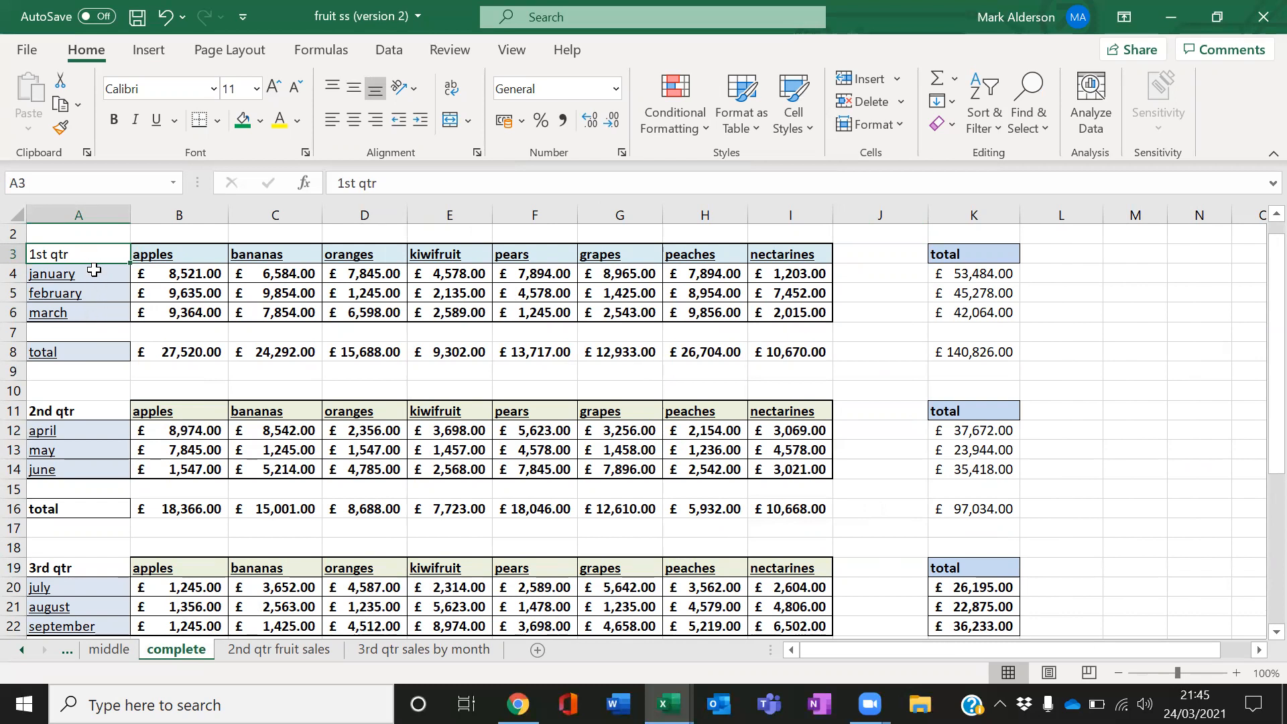
pyautogui.moveTo(95, 265); pyautogui.dragTo(1105, 330)
# Copy the 2nd, 3rd and 4th qtr labels into M7, M8 and M9
pyautogui.click(103, 408)
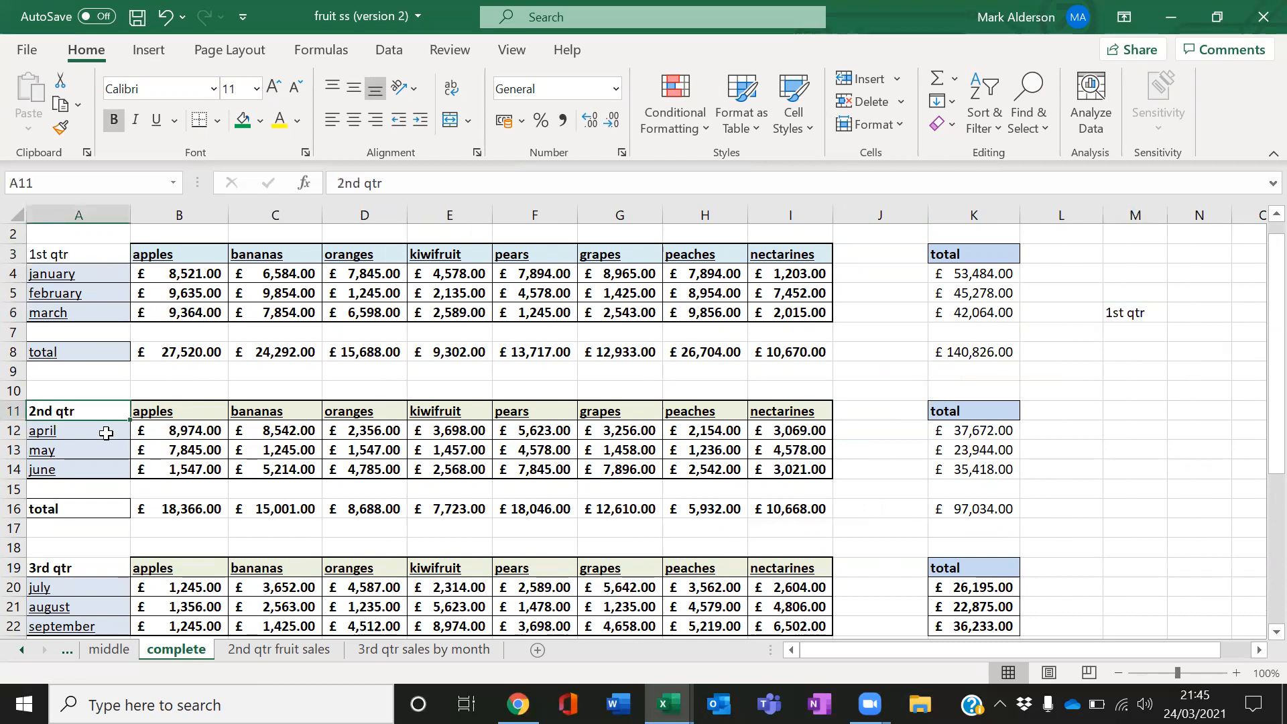
pyautogui.moveTo(105, 424); pyautogui.dragTo(1172, 348)
pyautogui.click(106, 571)
pyautogui.moveTo(106, 578); pyautogui.dragTo(1145, 354)
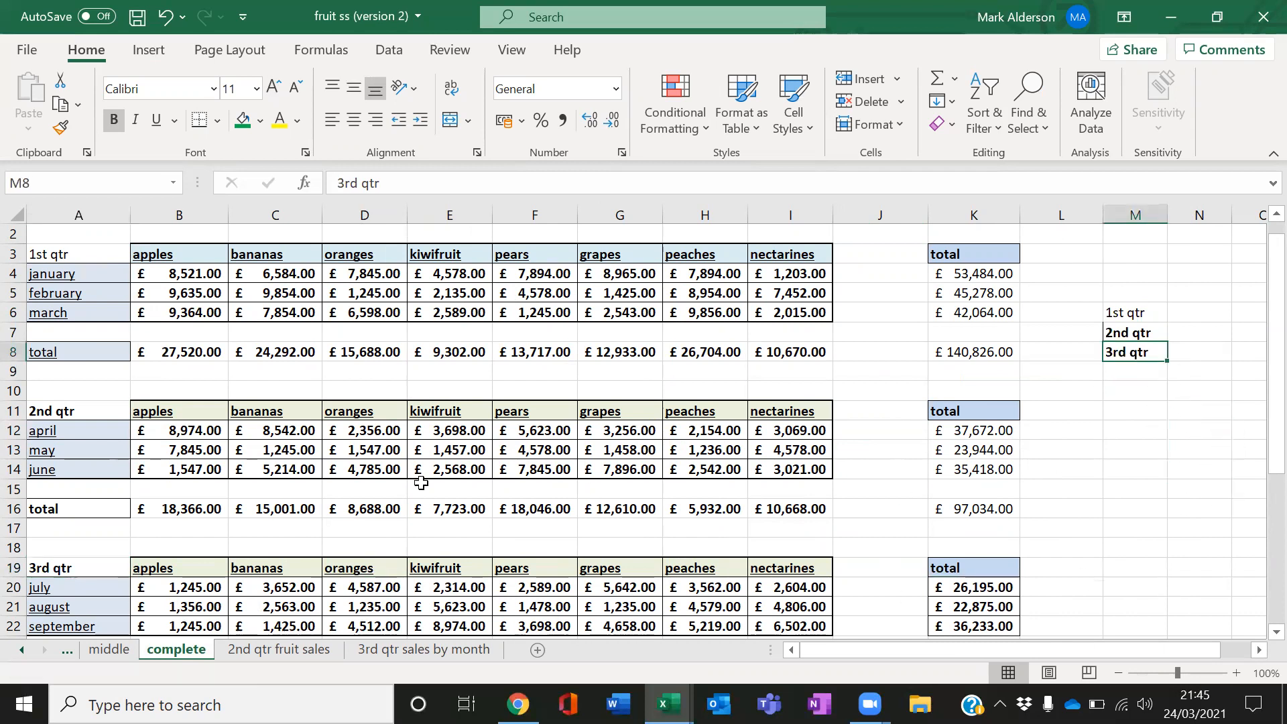
pyautogui.scroll(-1, 344, 482)
pyautogui.scroll(-2, 104, 572)
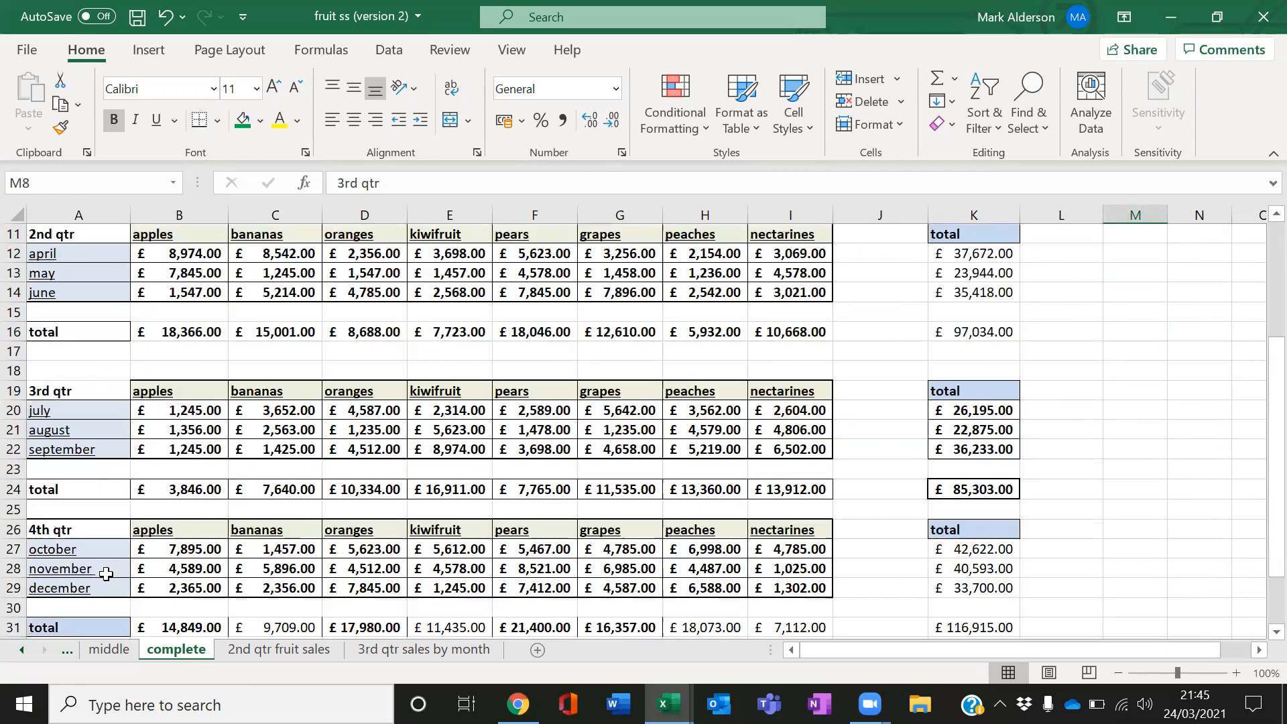
pyautogui.click(96, 530)
pyautogui.moveTo(91, 543); pyautogui.dragTo(1140, 417)
# Try copying the 1st and 2nd qtr totals from K8 and K16 into N6 and N7, then clear N6 to N8
pyautogui.click(977, 395)
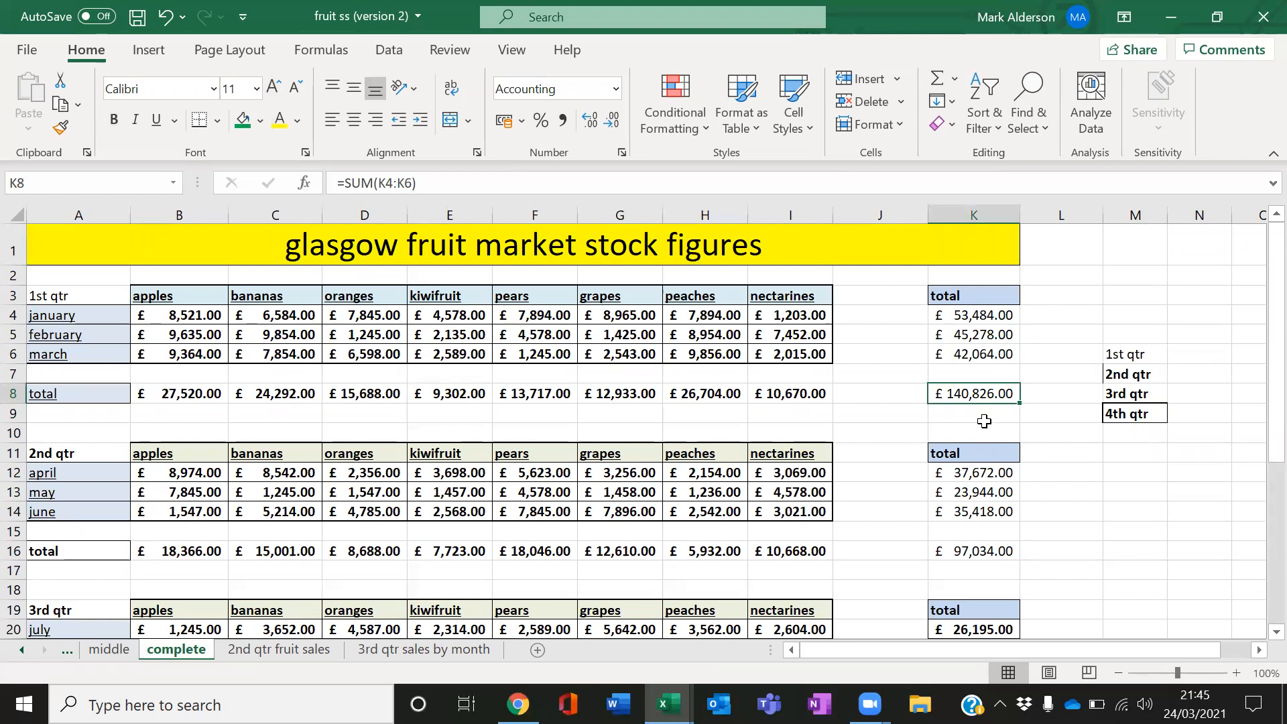
pyautogui.hotkey('ctrl', 'c')
pyautogui.click(1197, 355)
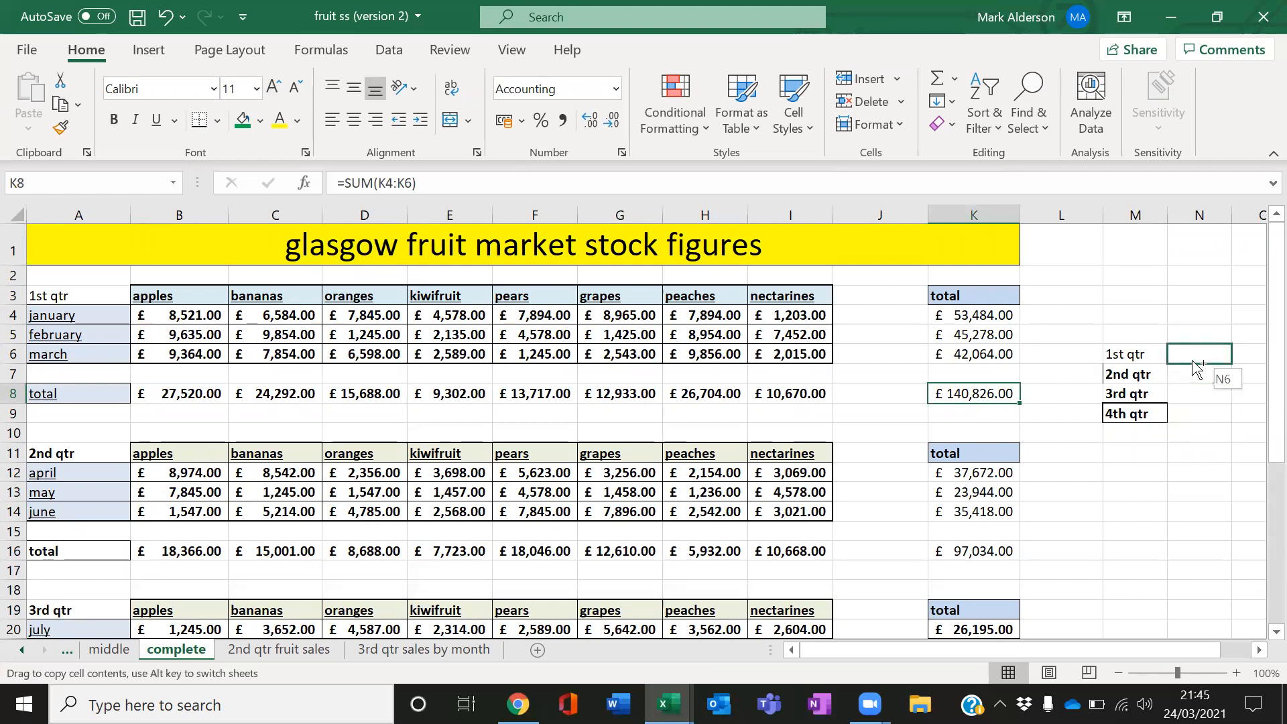
pyautogui.hotkey('ctrl', 'v')
pyautogui.click(987, 546)
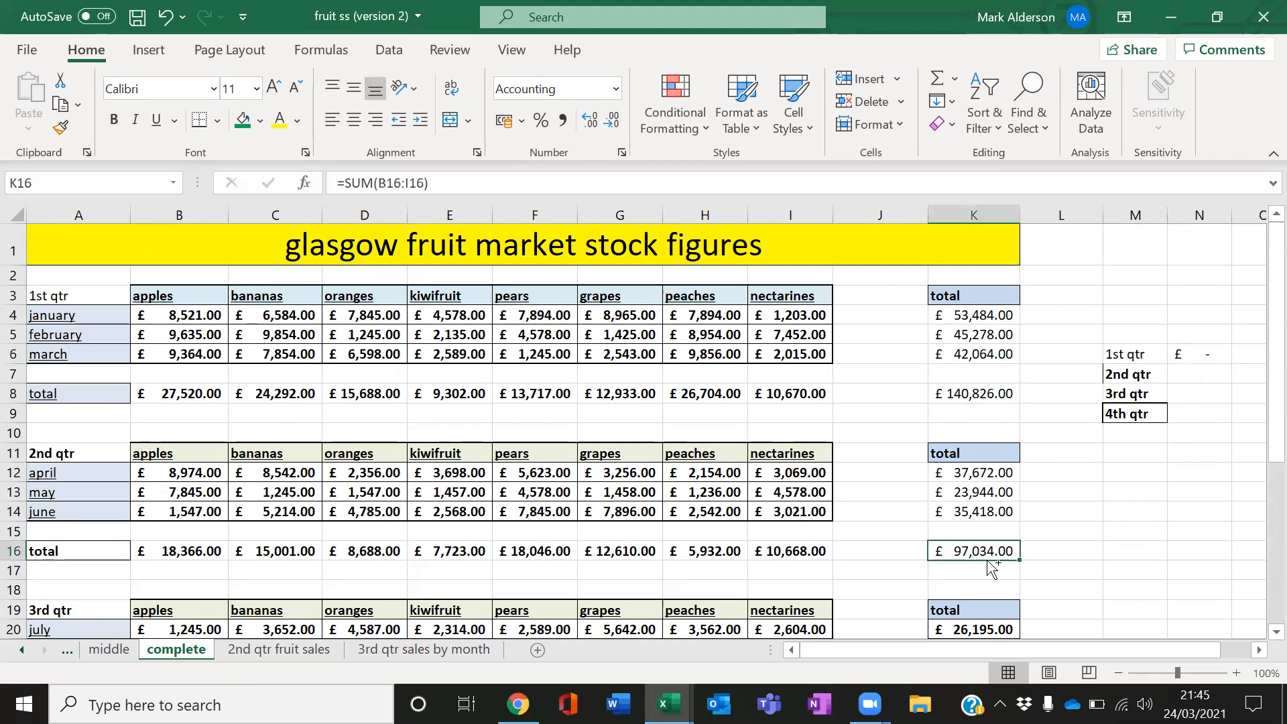
pyautogui.hotkey('ctrl', 'c')
pyautogui.click(1200, 375)
pyautogui.hotkey('ctrl', 'v')
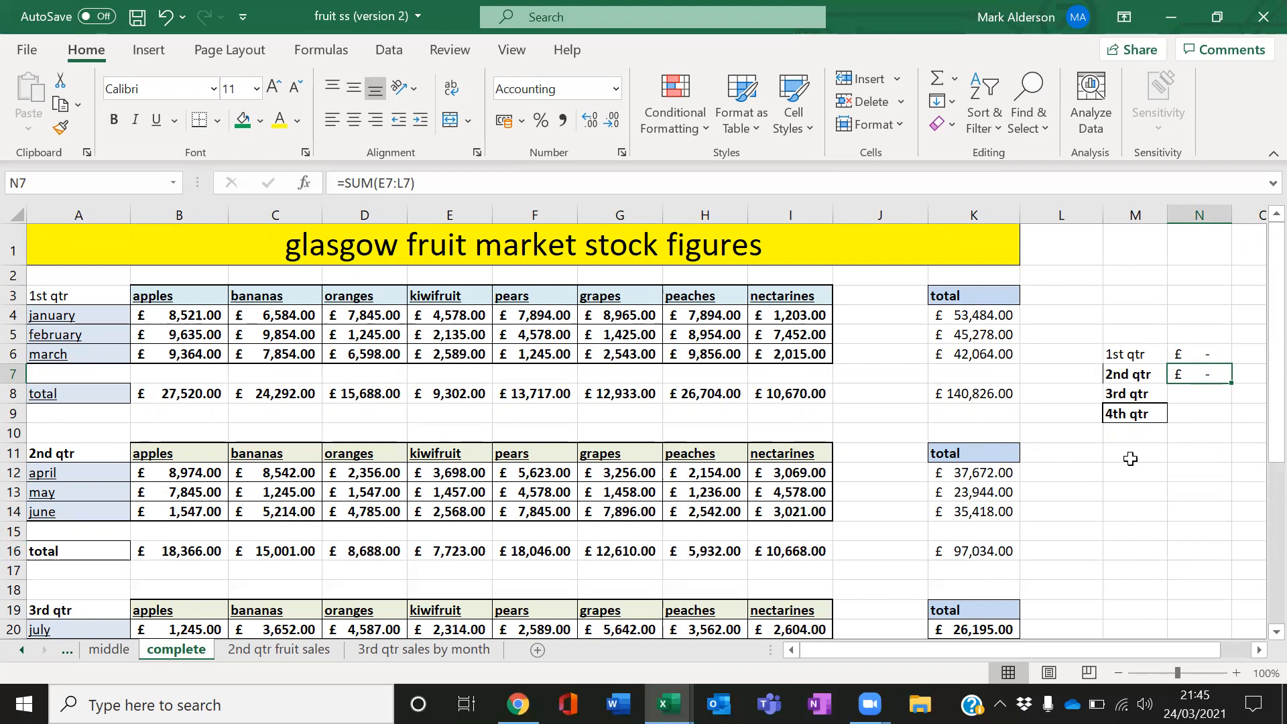
pyautogui.moveTo(1206, 355); pyautogui.dragTo(1205, 391)
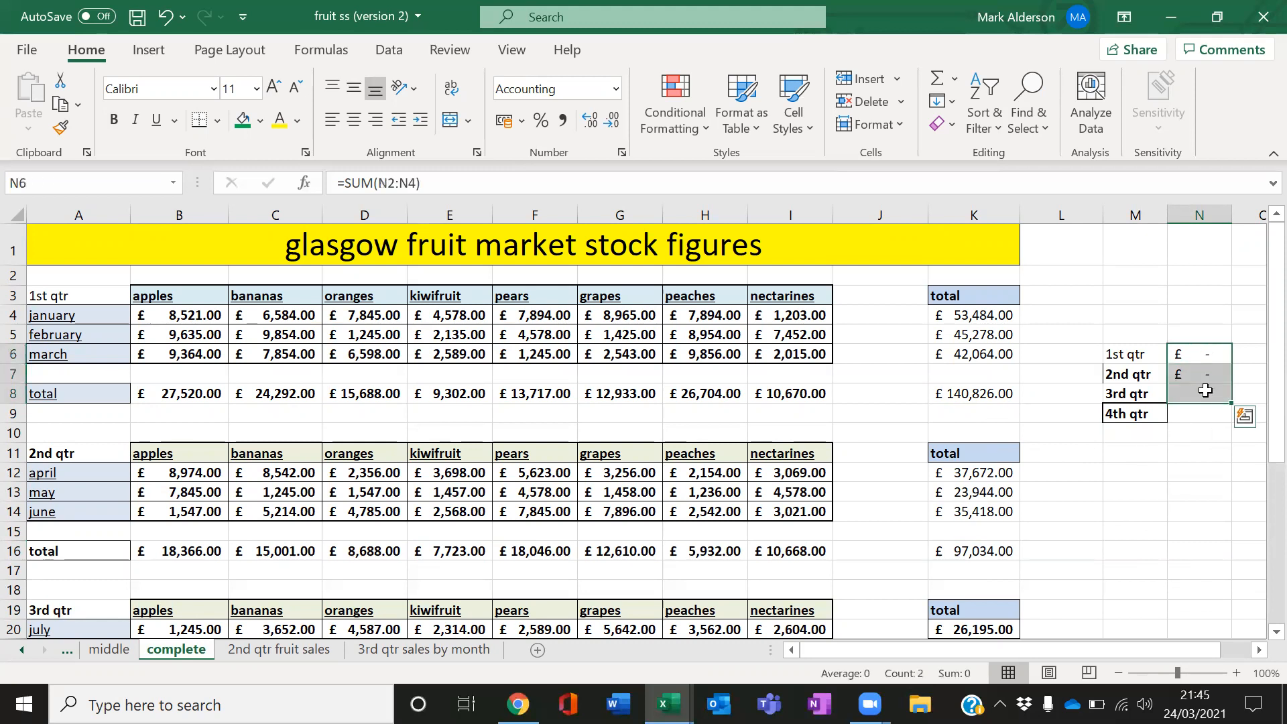
pyautogui.press('Delete')
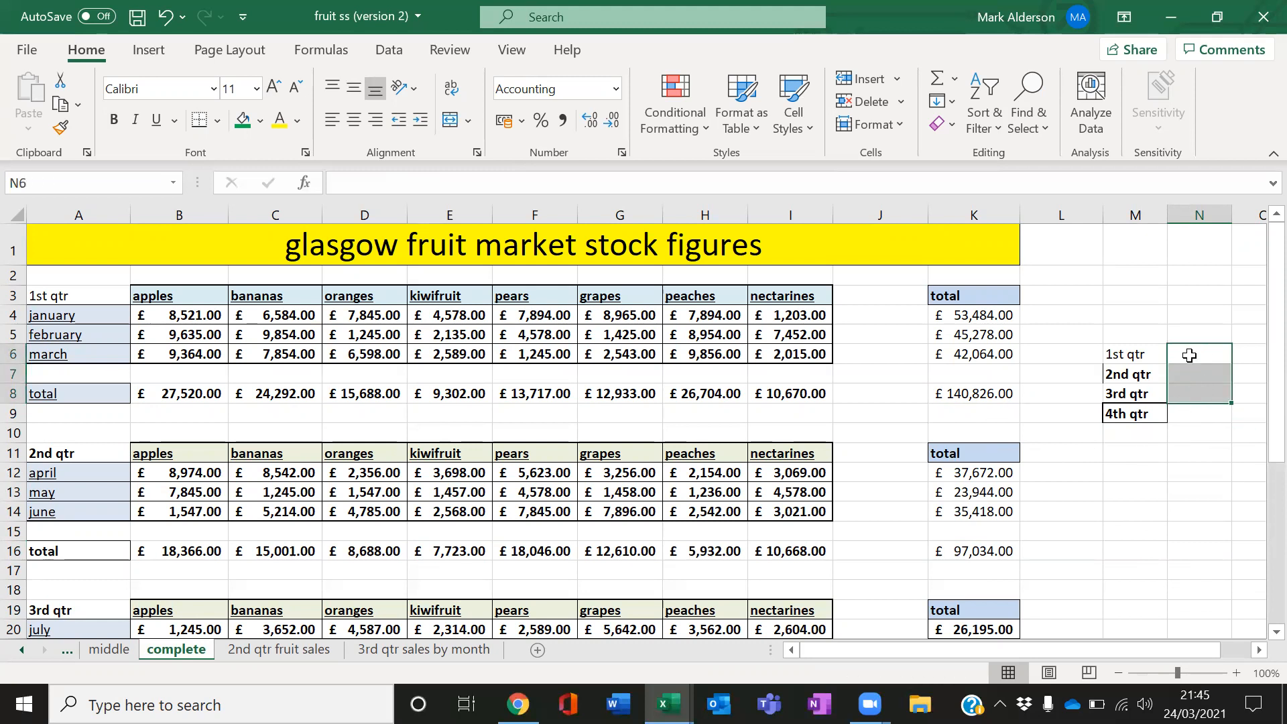
# Try pasting the 1st qtr total from K8 into N6 again, then clear it
pyautogui.click(977, 387)
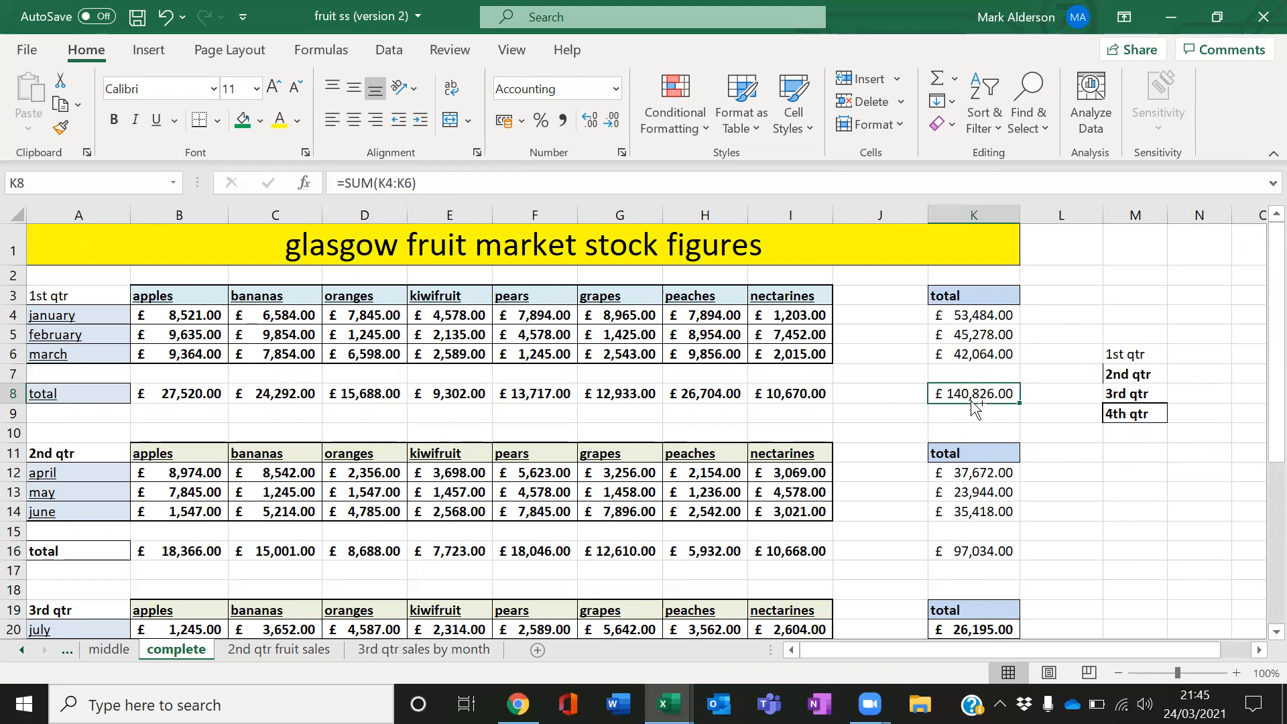
pyautogui.click(1190, 355)
pyautogui.hotkey('ctrl', 'v')
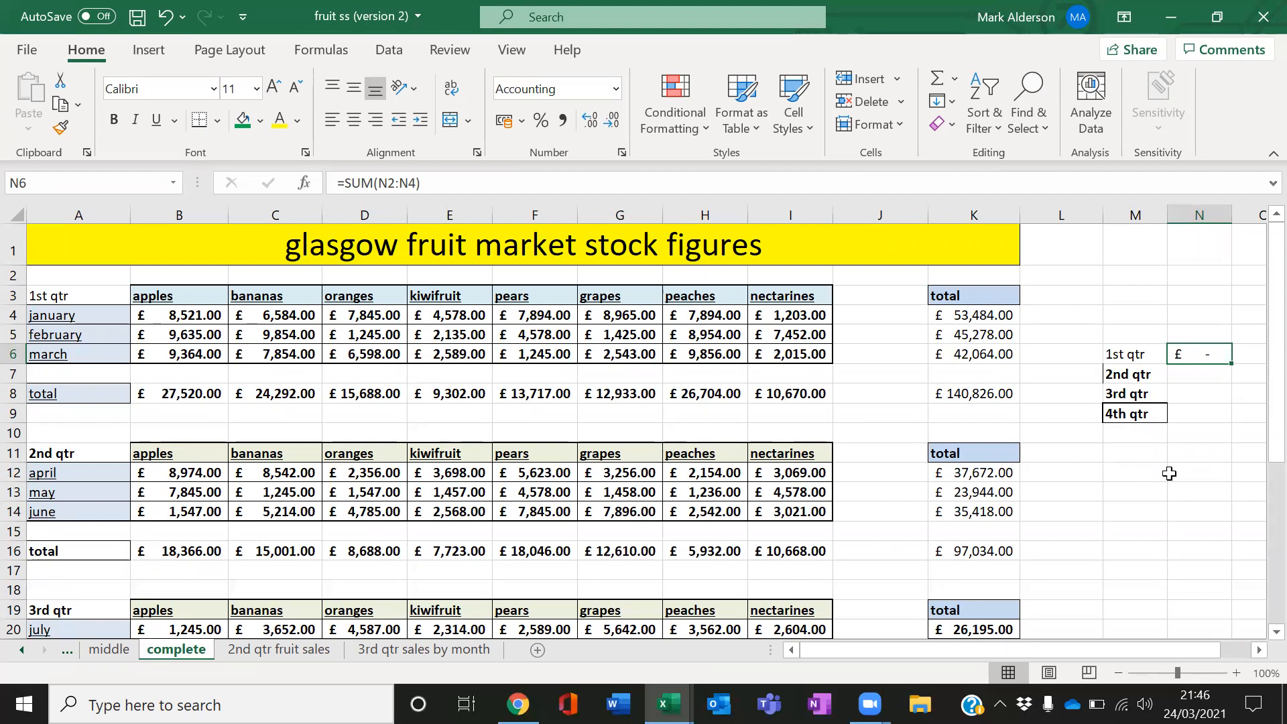
pyautogui.moveTo(1195, 319); pyautogui.dragTo(1207, 410)
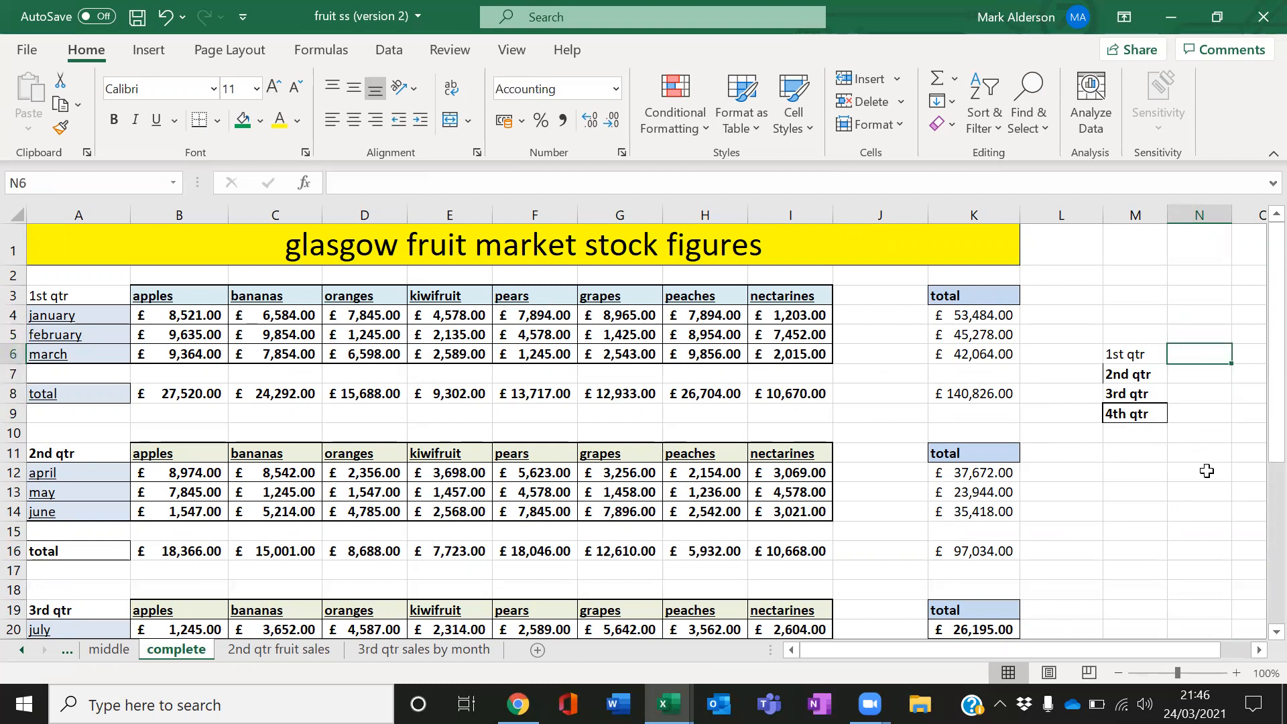
# Enter formulas in N6 and N7 referencing the 1st and 2nd qtr totals in K8 and K16
pyautogui.write('=')
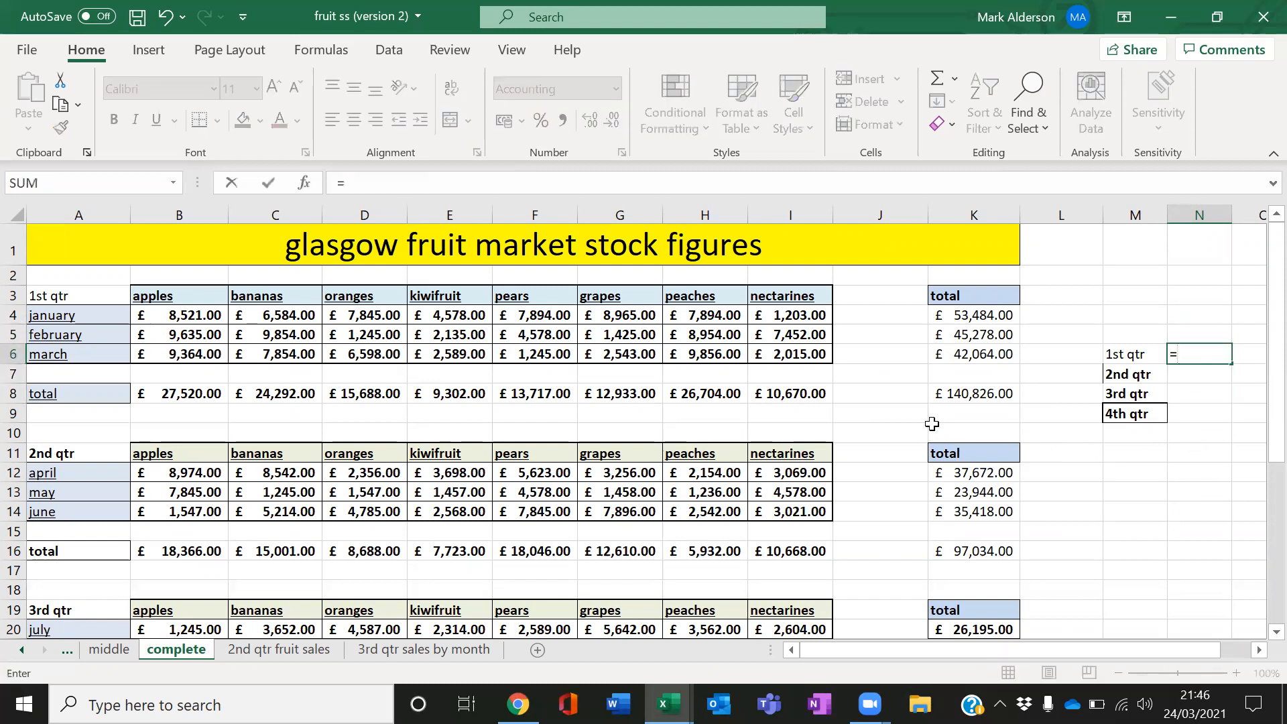
pyautogui.click(981, 389)
pyautogui.press('Return')
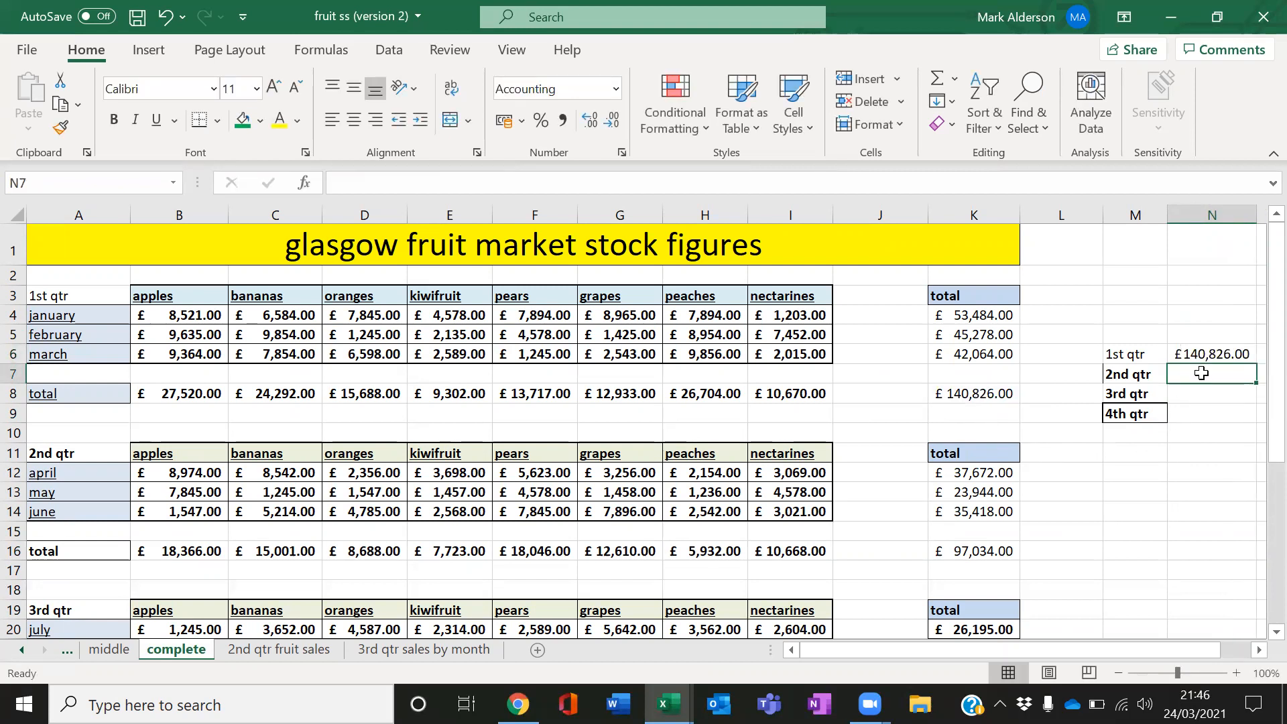
pyautogui.write('=')
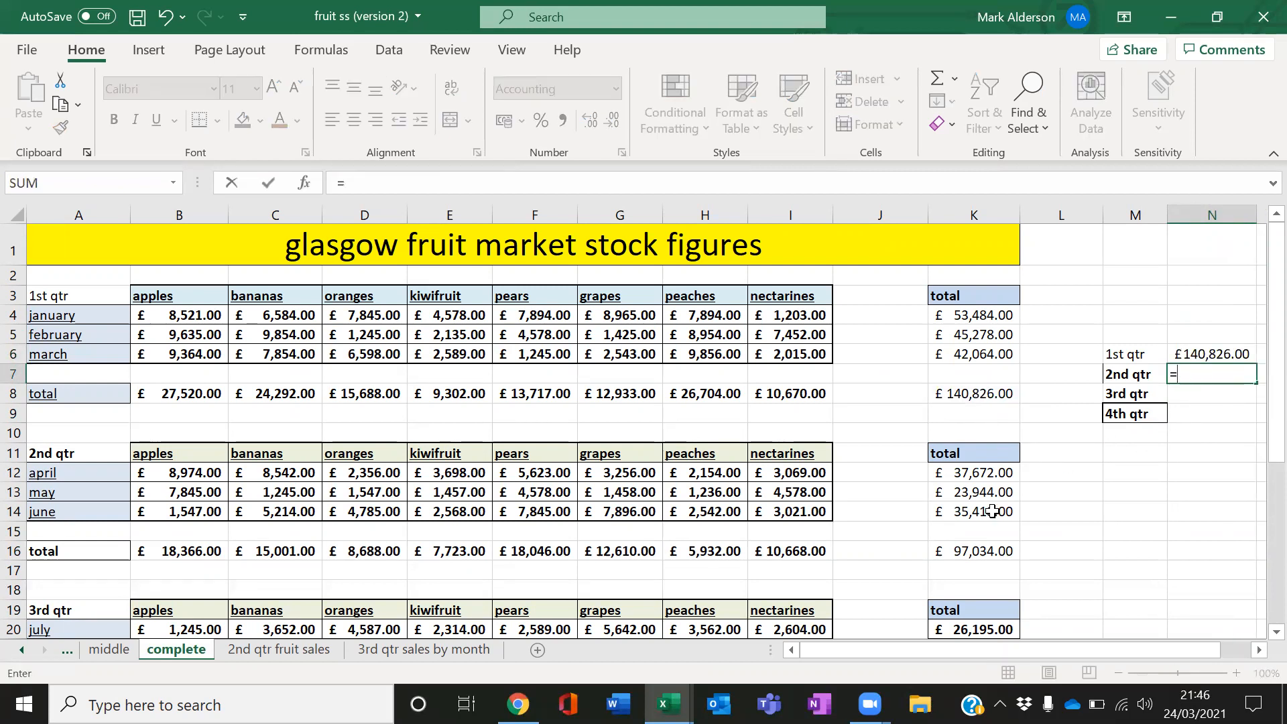
pyautogui.click(981, 553)
pyautogui.press('Return')
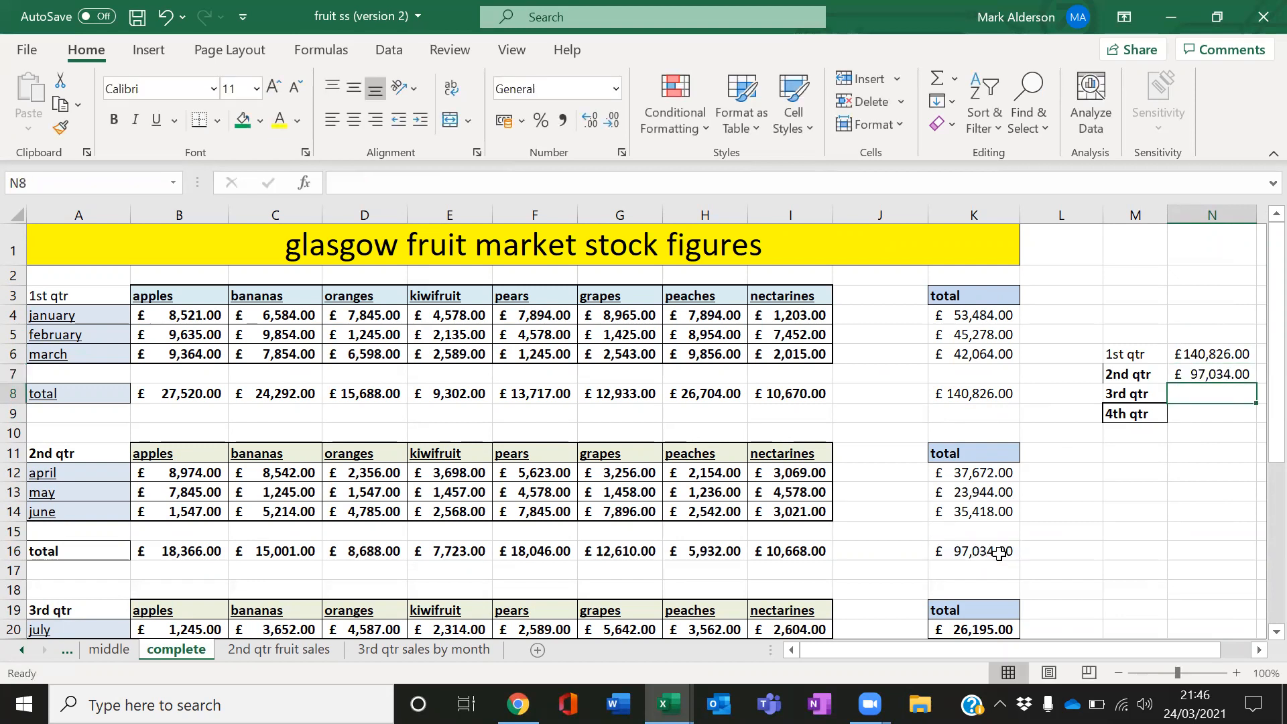
# Enter formulas in N8 and N9 referencing the 3rd and 4th qtr totals in K24 and K31
pyautogui.write('=')
pyautogui.scroll(-2, 999, 554)
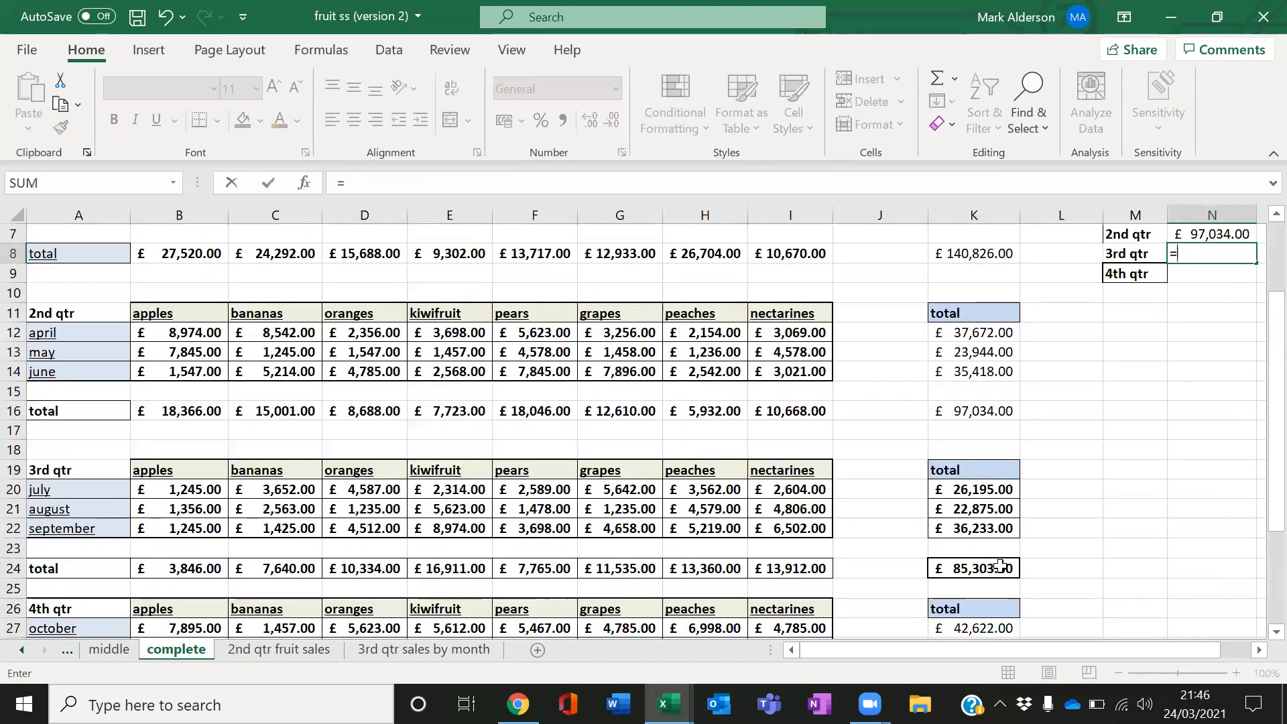
pyautogui.click(1001, 568)
pyautogui.press('Return')
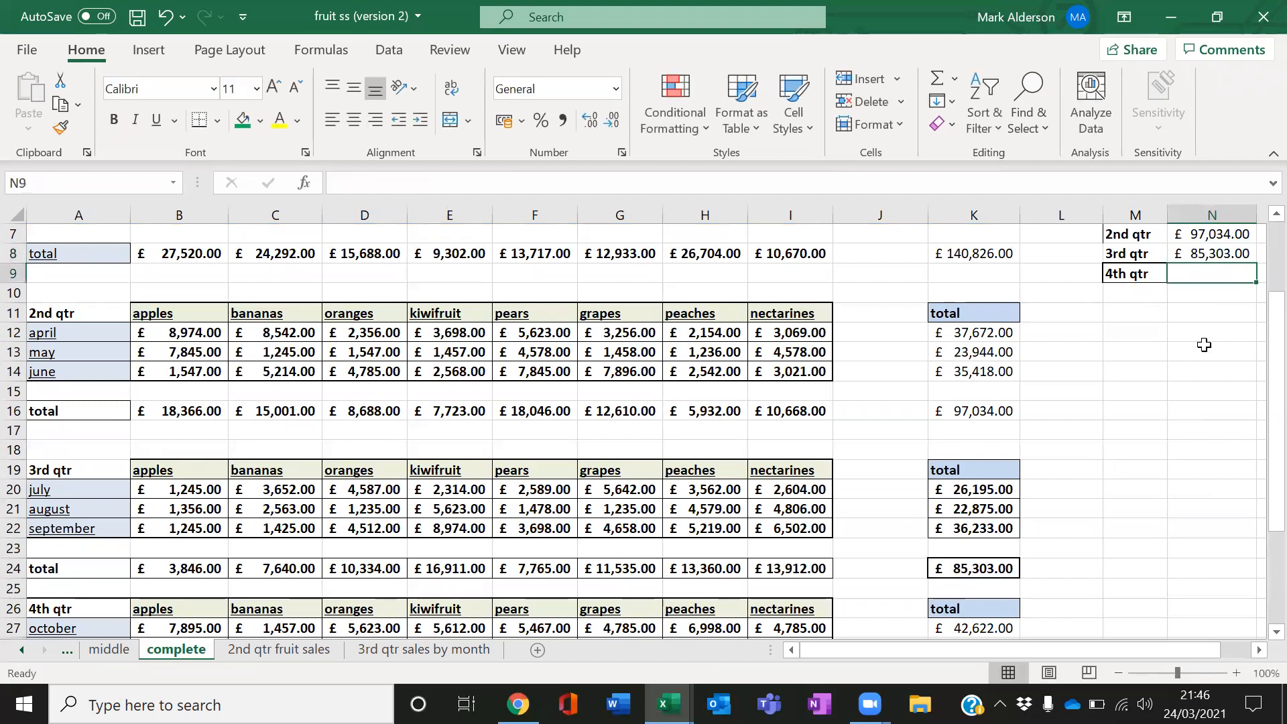
pyautogui.write('=')
pyautogui.scroll(-4, 1174, 405)
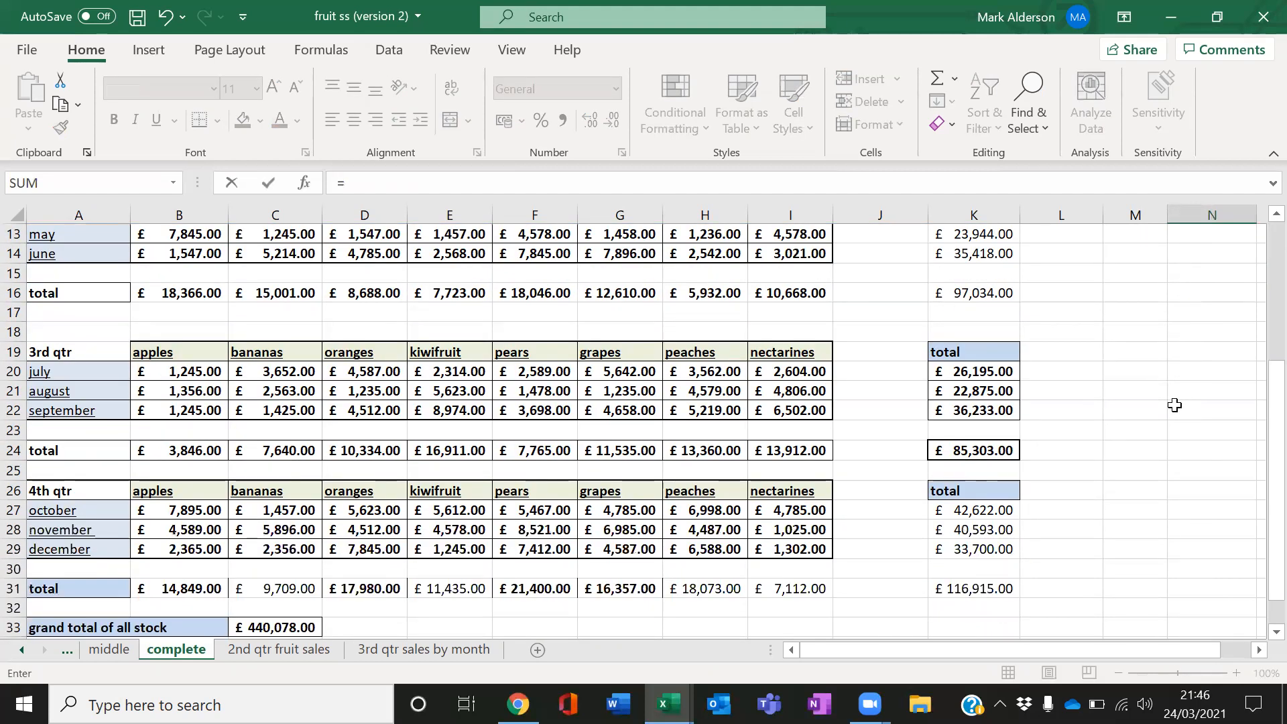
pyautogui.click(1003, 475)
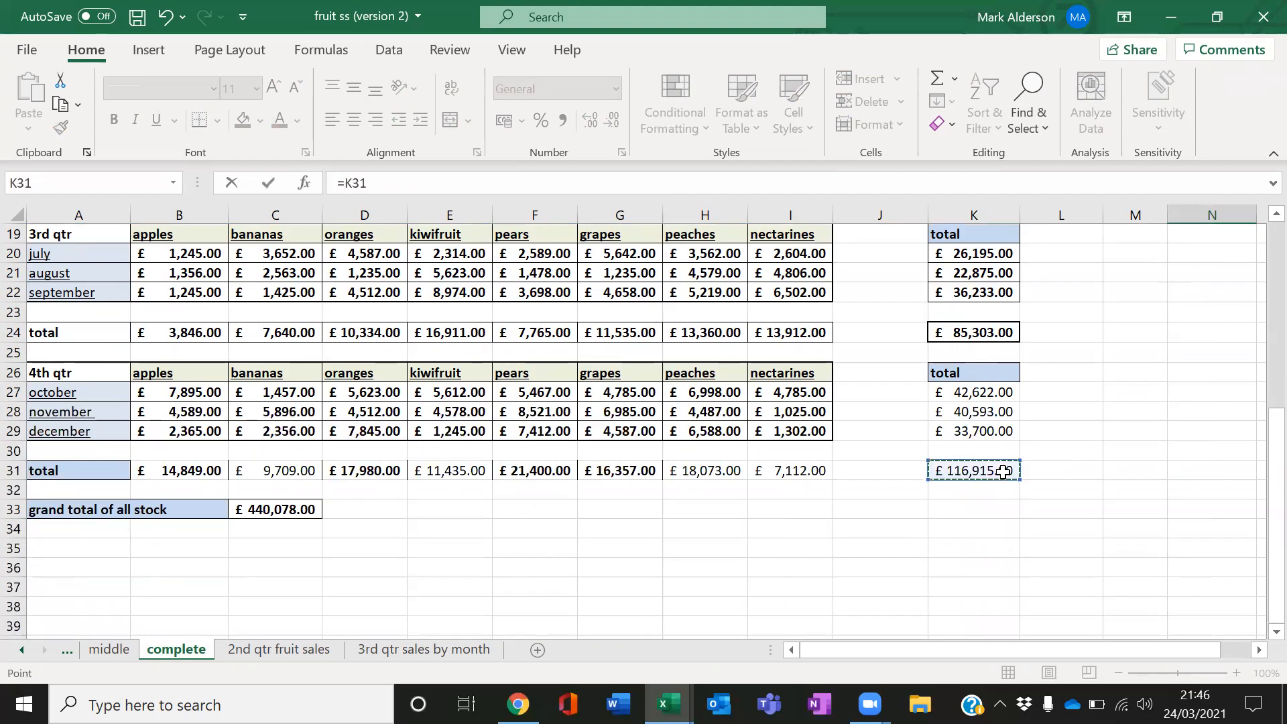
pyautogui.press('Return')
# Make the quarter labels in M6 to M9 bold
pyautogui.scroll(2, 1104, 408)
pyautogui.click(1153, 466)
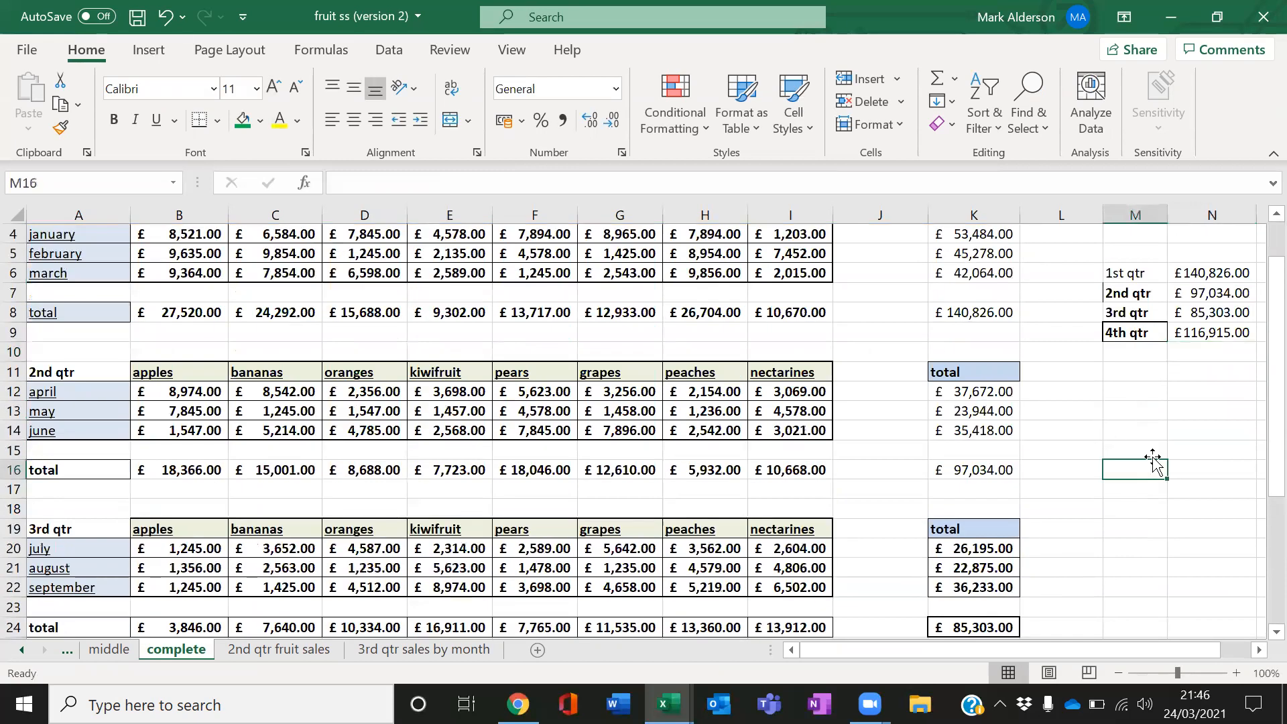
pyautogui.moveTo(1126, 278); pyautogui.dragTo(1134, 333)
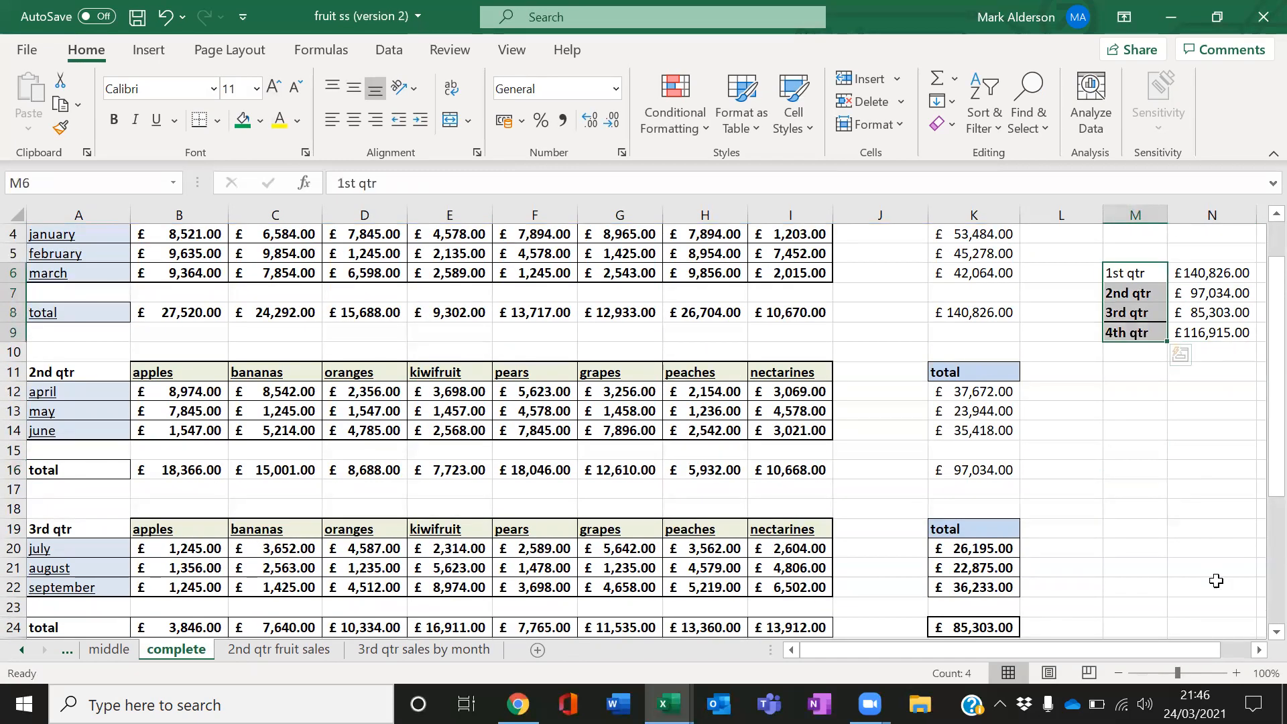
pyautogui.click(114, 119)
pyautogui.click(1210, 449)
pyautogui.moveTo(1225, 269); pyautogui.dragTo(1220, 331)
pyautogui.click(1215, 399)
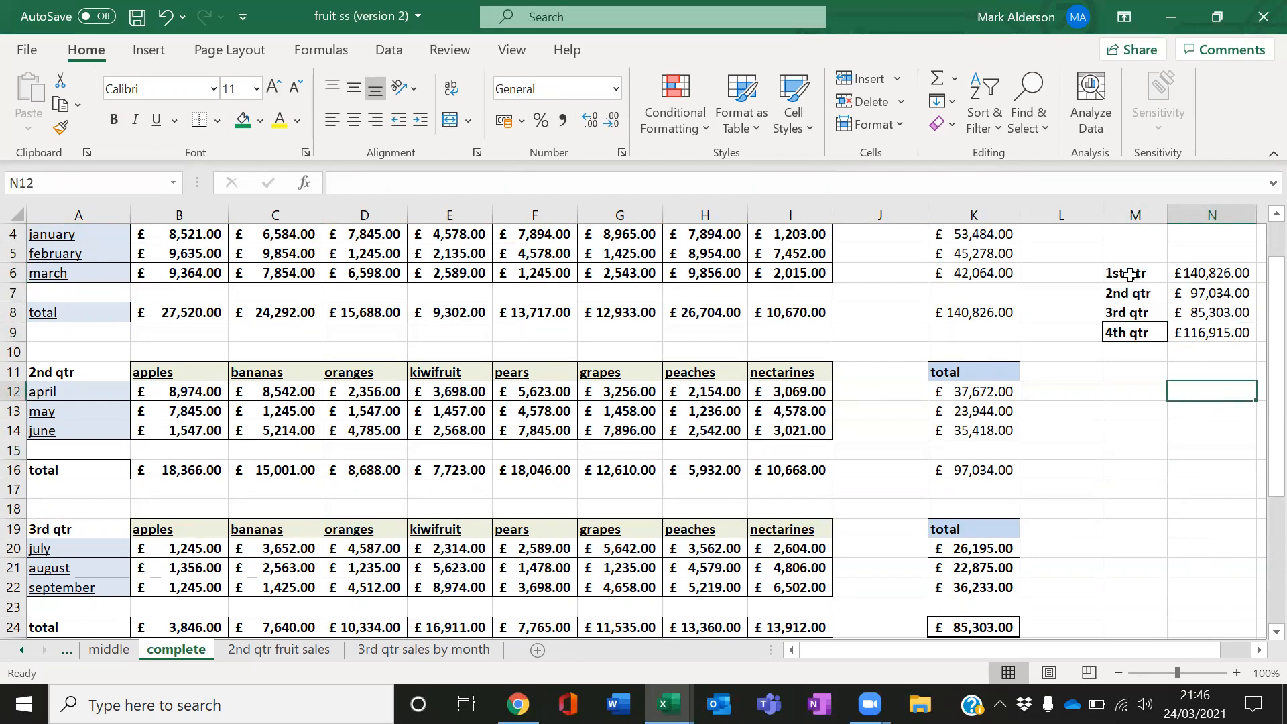
# Insert a 3-D pie chart from the quarter labels and totals in M6 to N9
pyautogui.moveTo(1131, 274); pyautogui.dragTo(1217, 333)
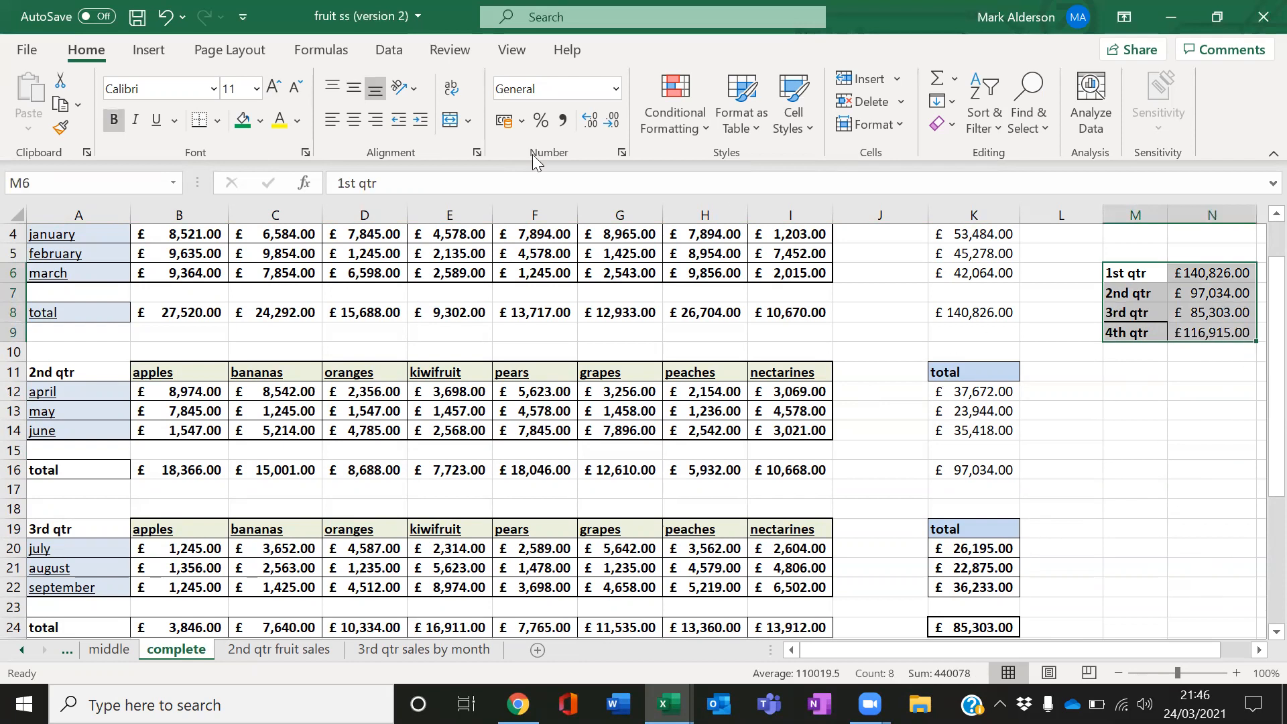
pyautogui.click(147, 51)
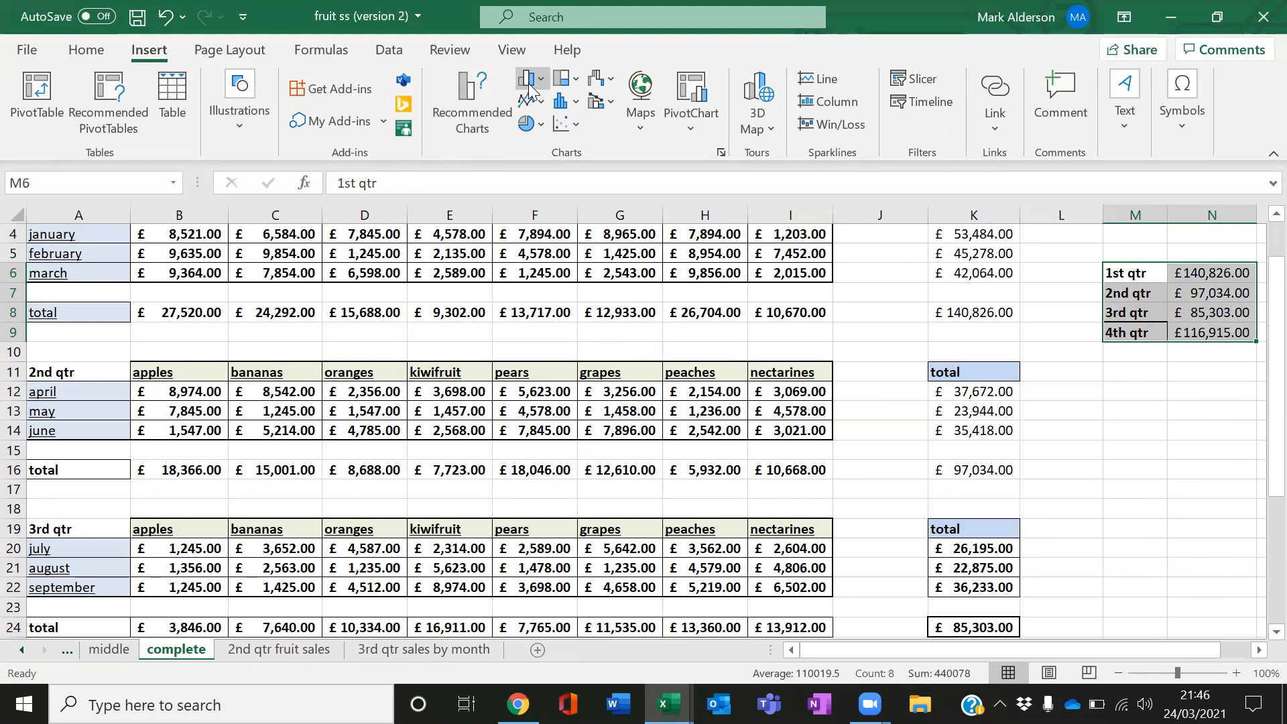
pyautogui.click(536, 125)
pyautogui.click(544, 288)
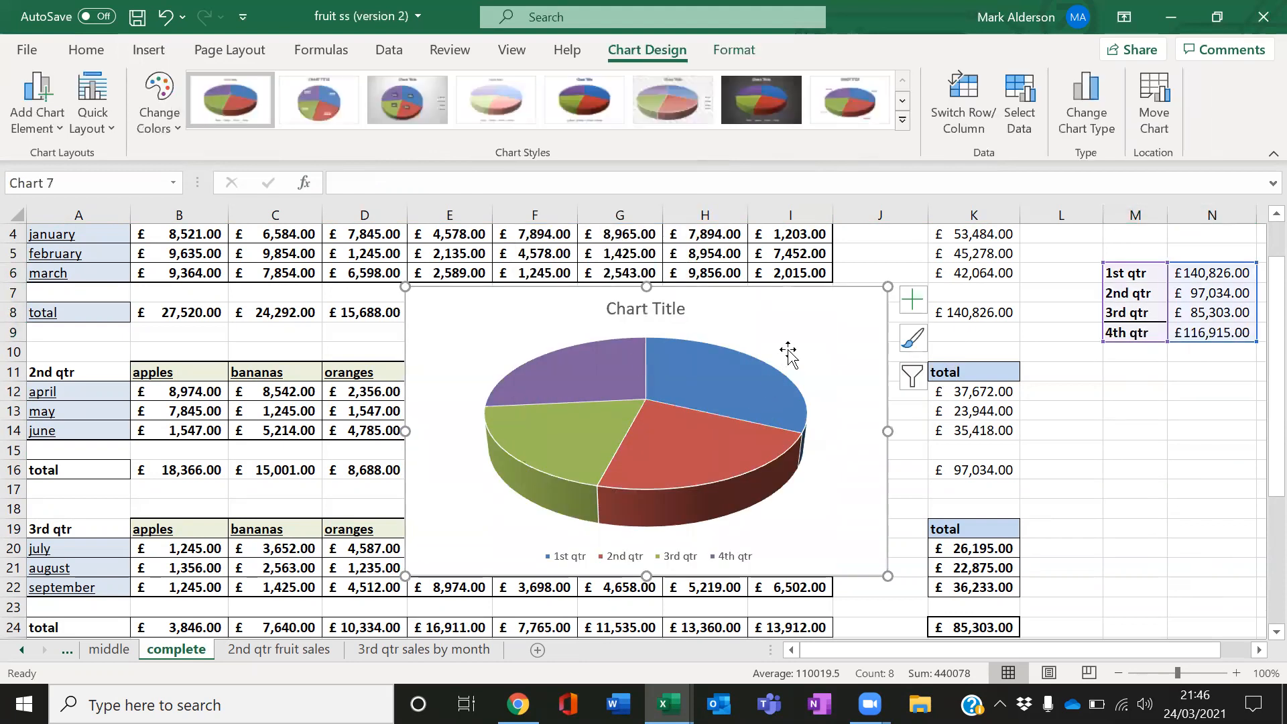
# Move the pie chart to sit just below the quarter summary
pyautogui.moveTo(798, 296); pyautogui.dragTo(962, 330)
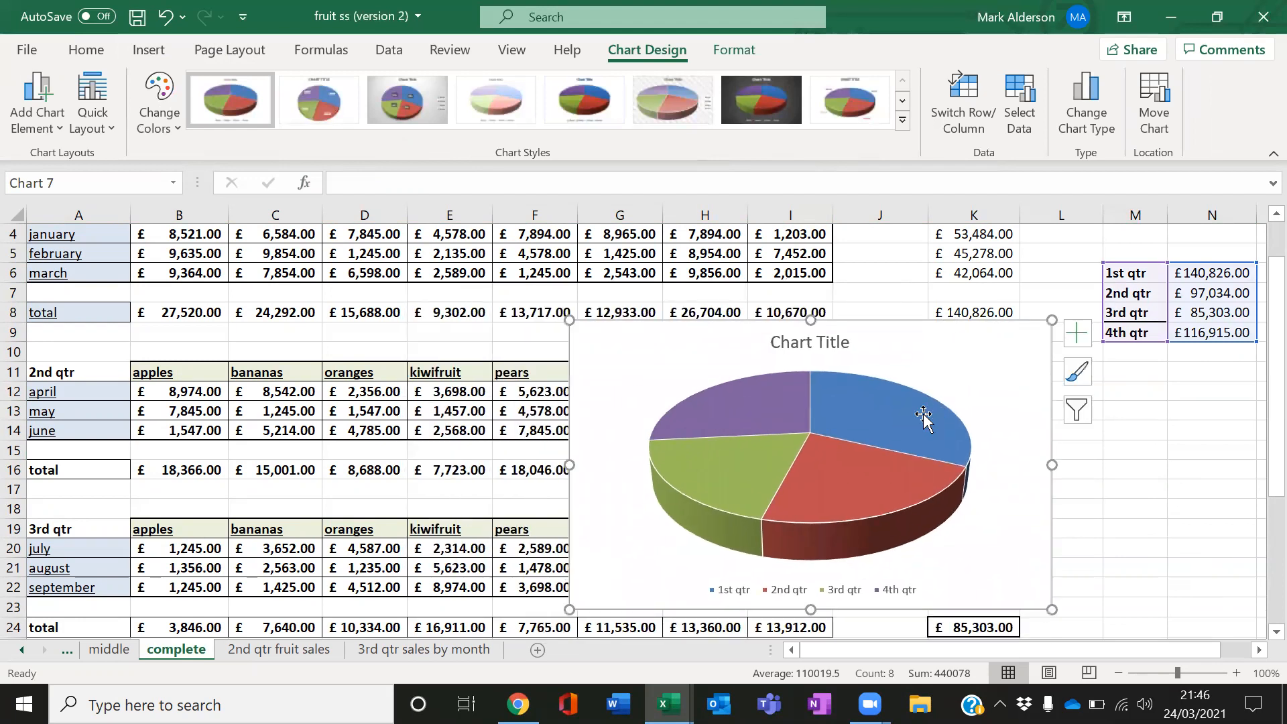
pyautogui.click(1011, 410)
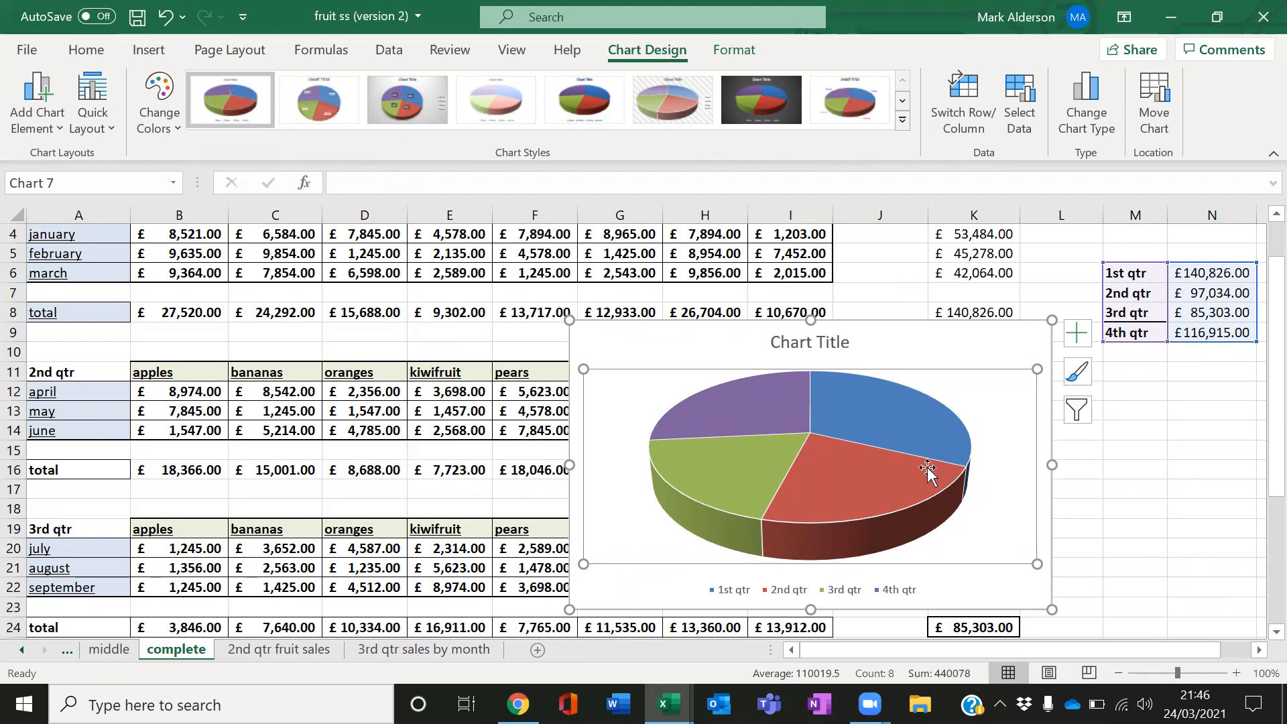
# Retitle the pie chart as "Total sales 4 quarters"
pyautogui.click(817, 342)
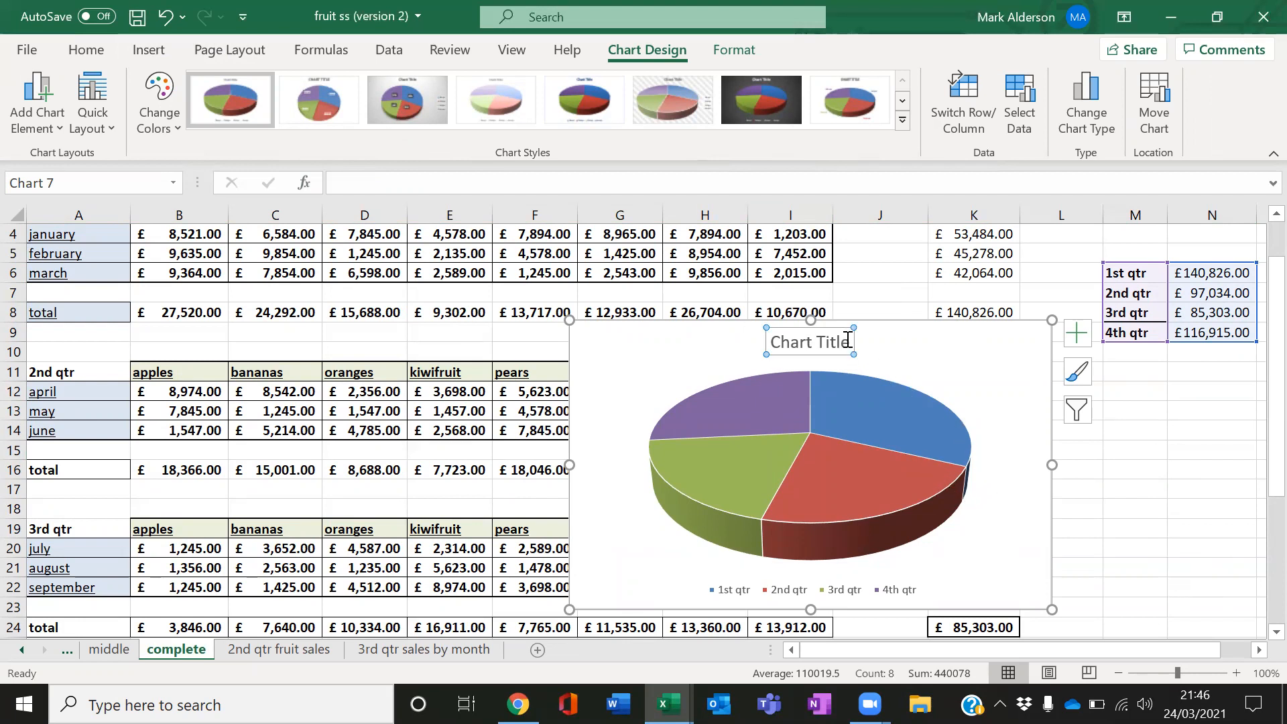
pyautogui.moveTo(847, 339); pyautogui.dragTo(775, 348)
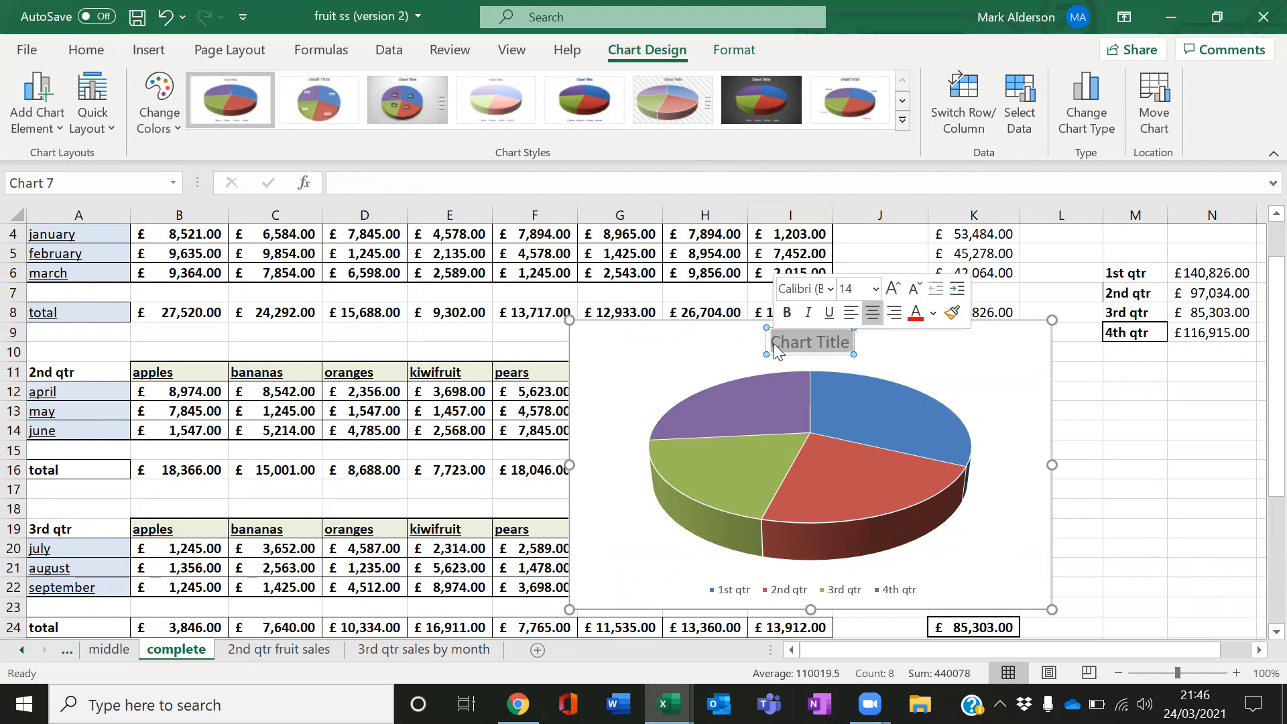
pyautogui.write('T')
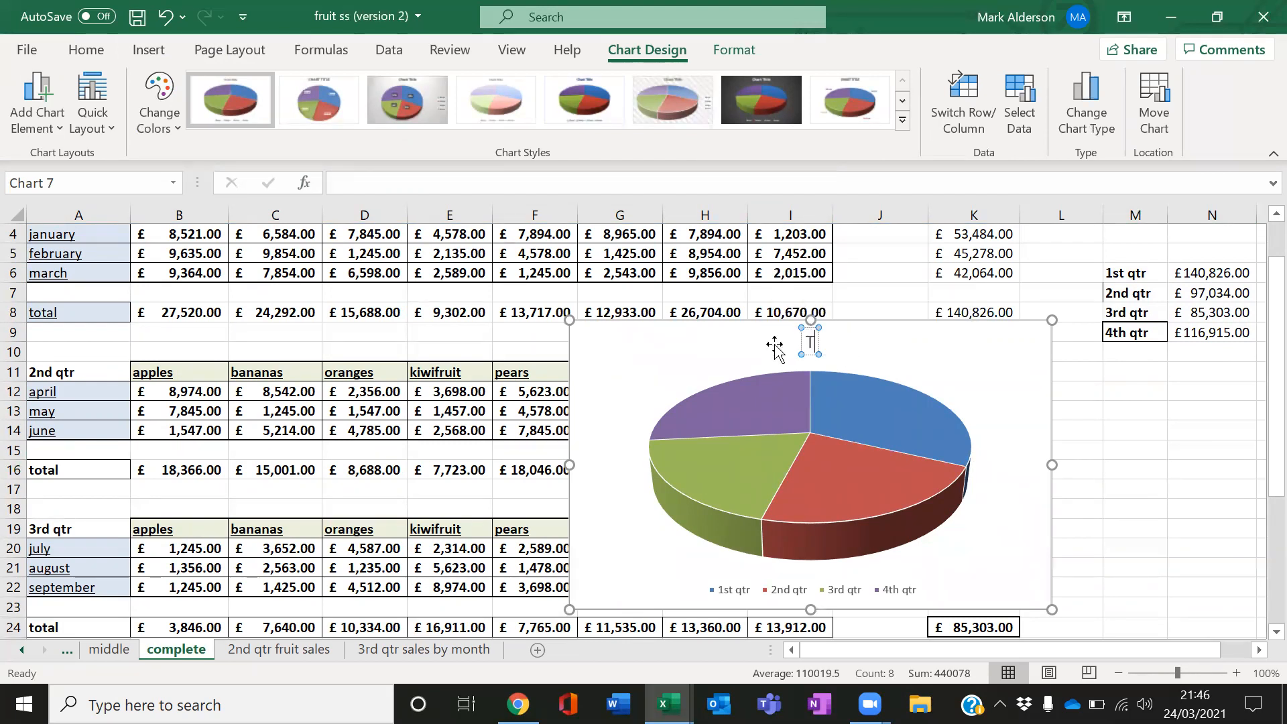
pyautogui.write('otal sales')
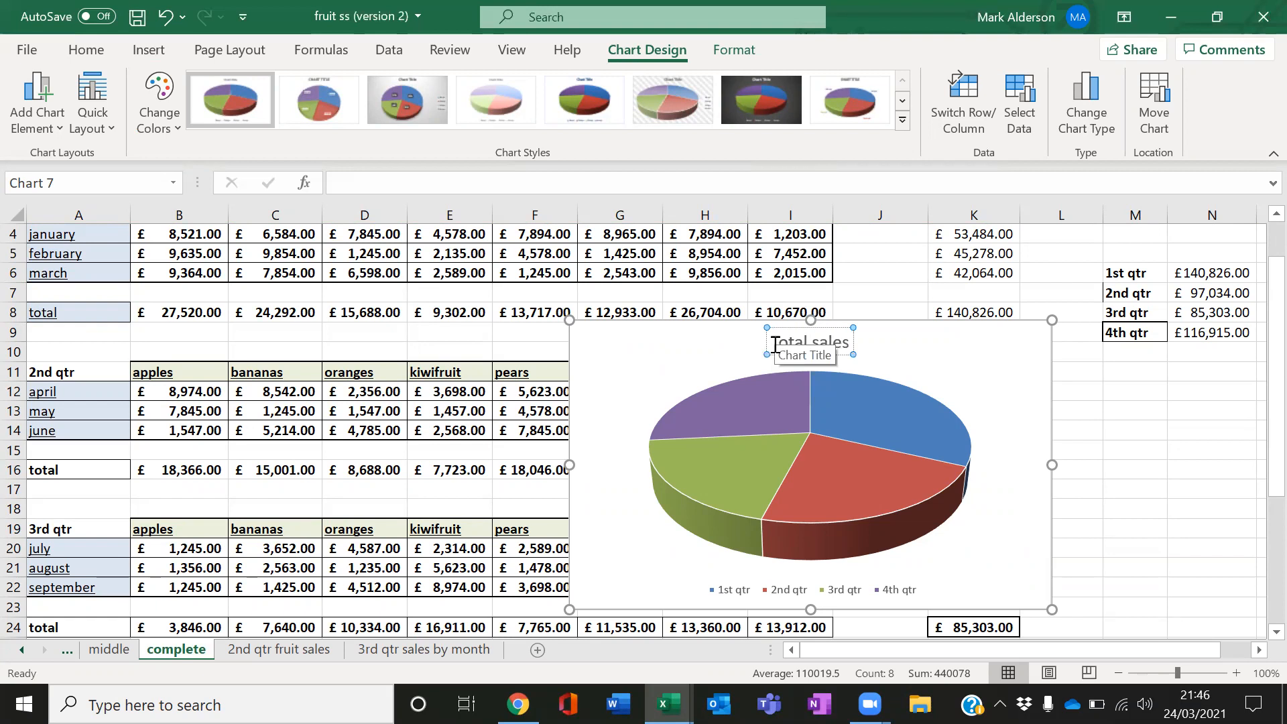
pyautogui.write(' 4 quarters')
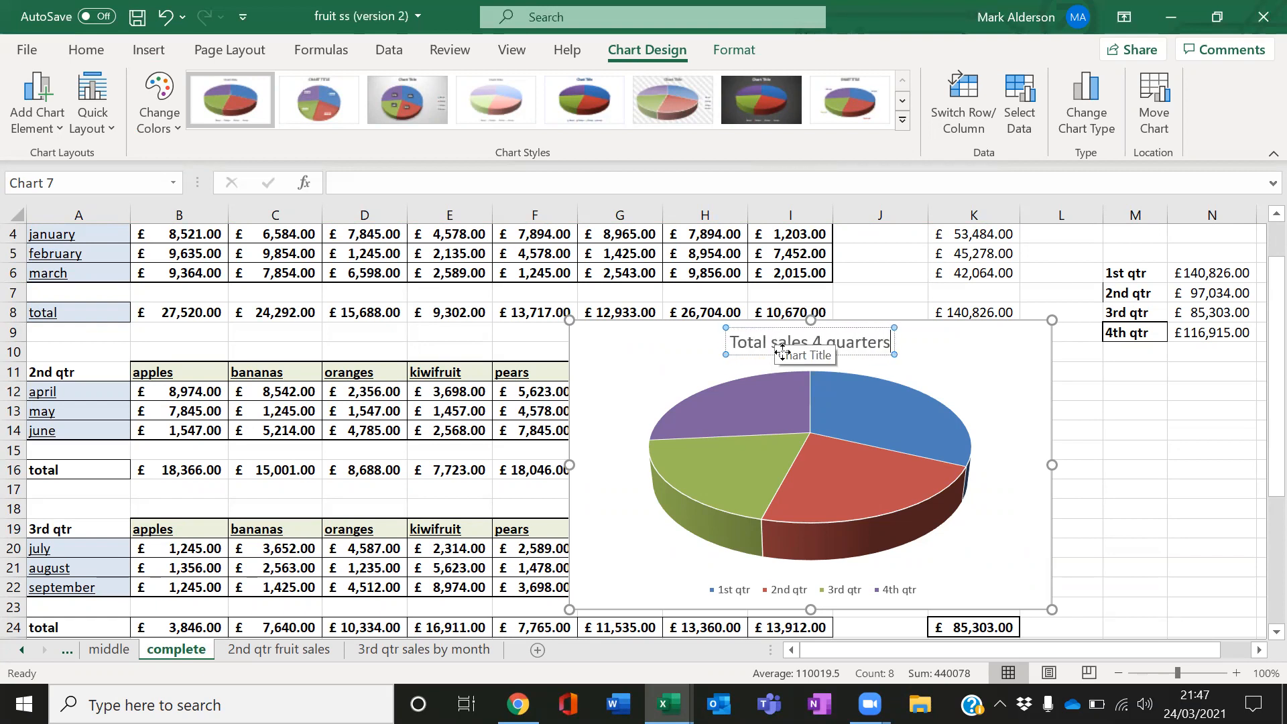
pyautogui.click(938, 366)
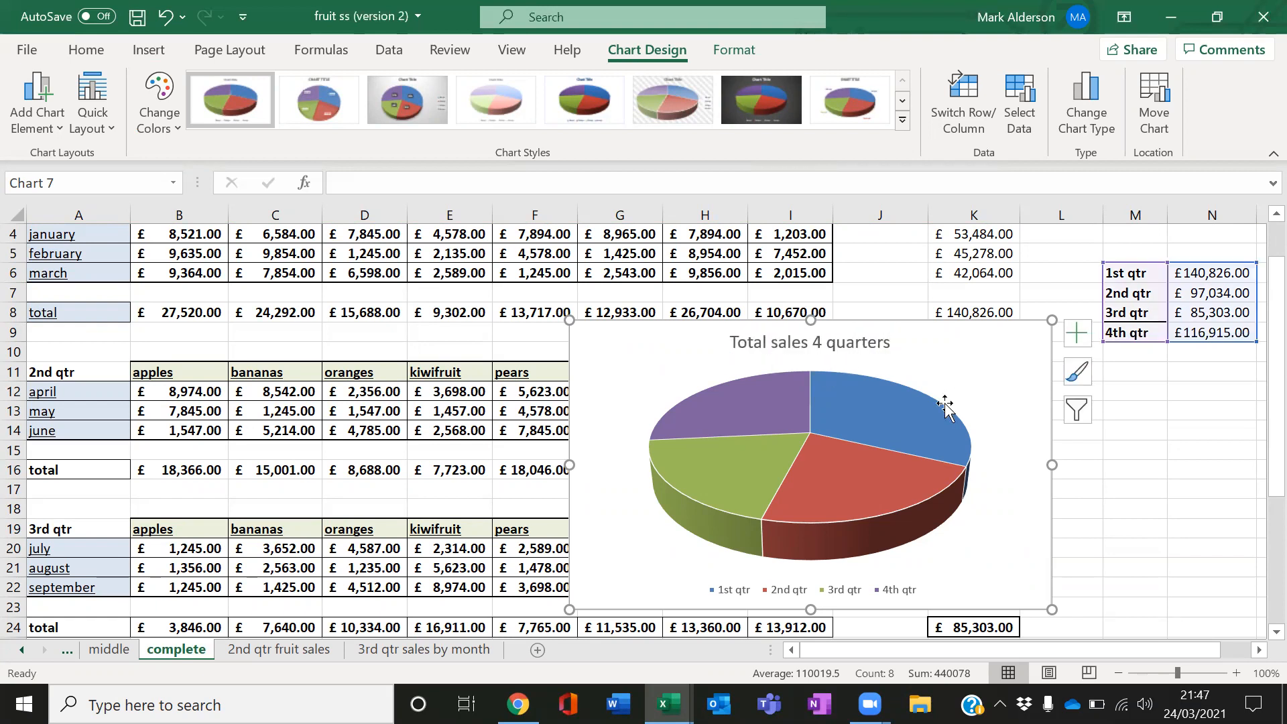
# Open the list of chart elements for the pie chart
pyautogui.click(736, 600)
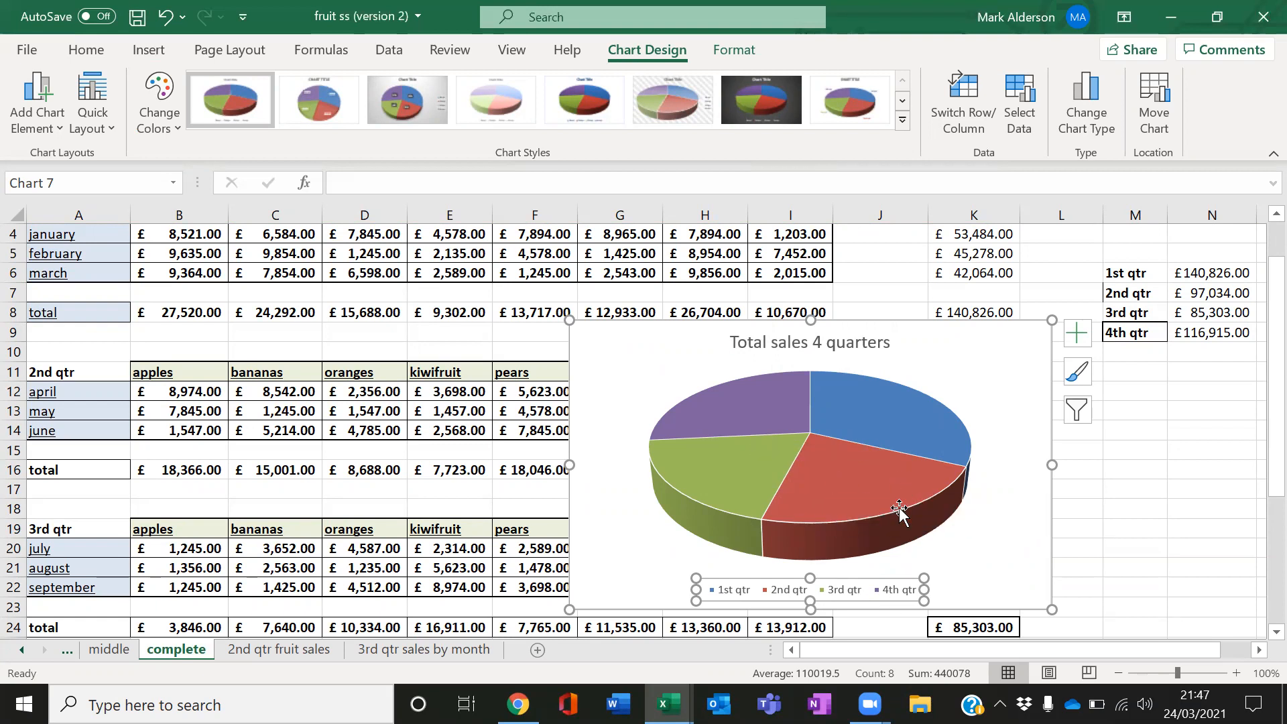
pyautogui.click(974, 526)
pyautogui.click(1076, 333)
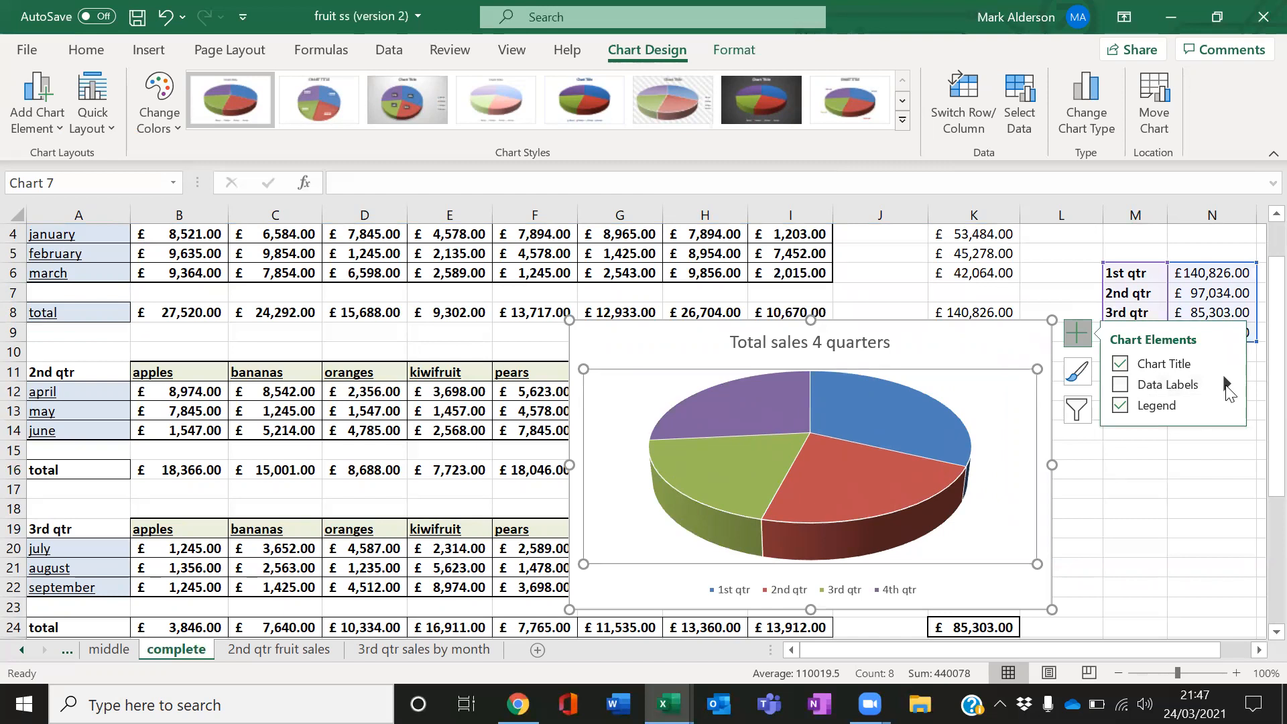
# Add data labels to the pie chart positioned at Outside End
pyautogui.click(1227, 388)
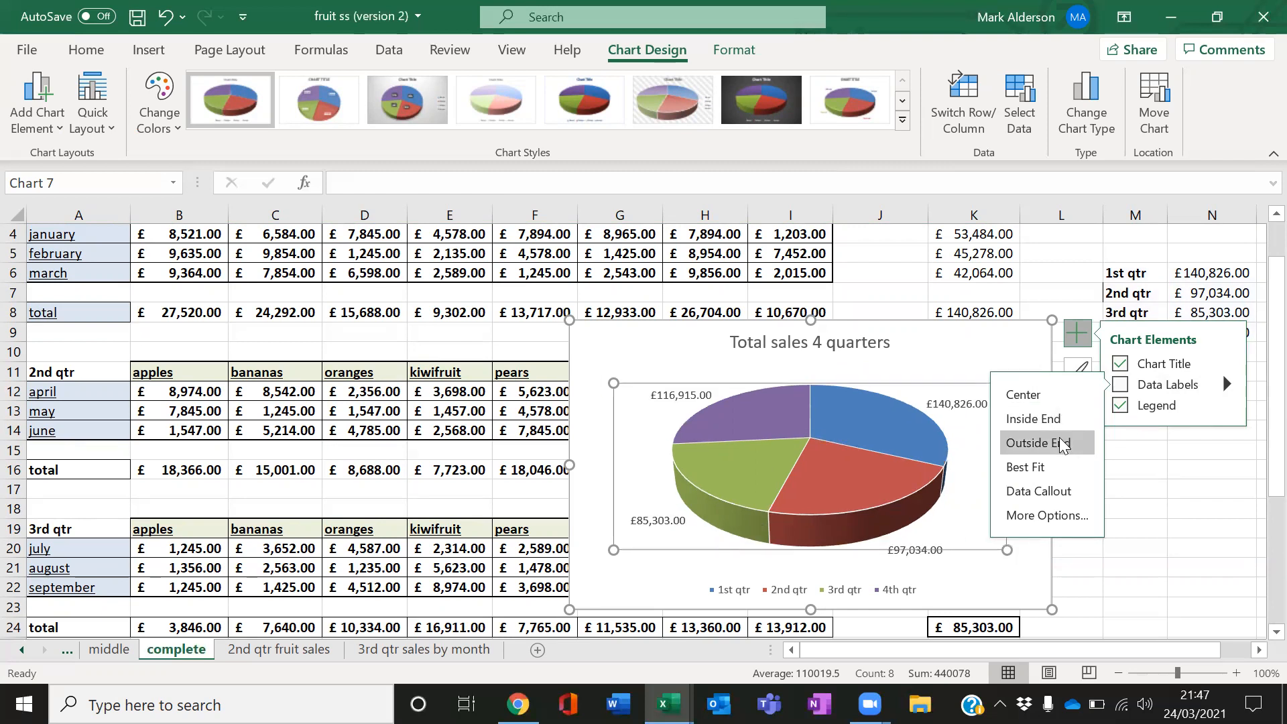
pyautogui.click(1062, 446)
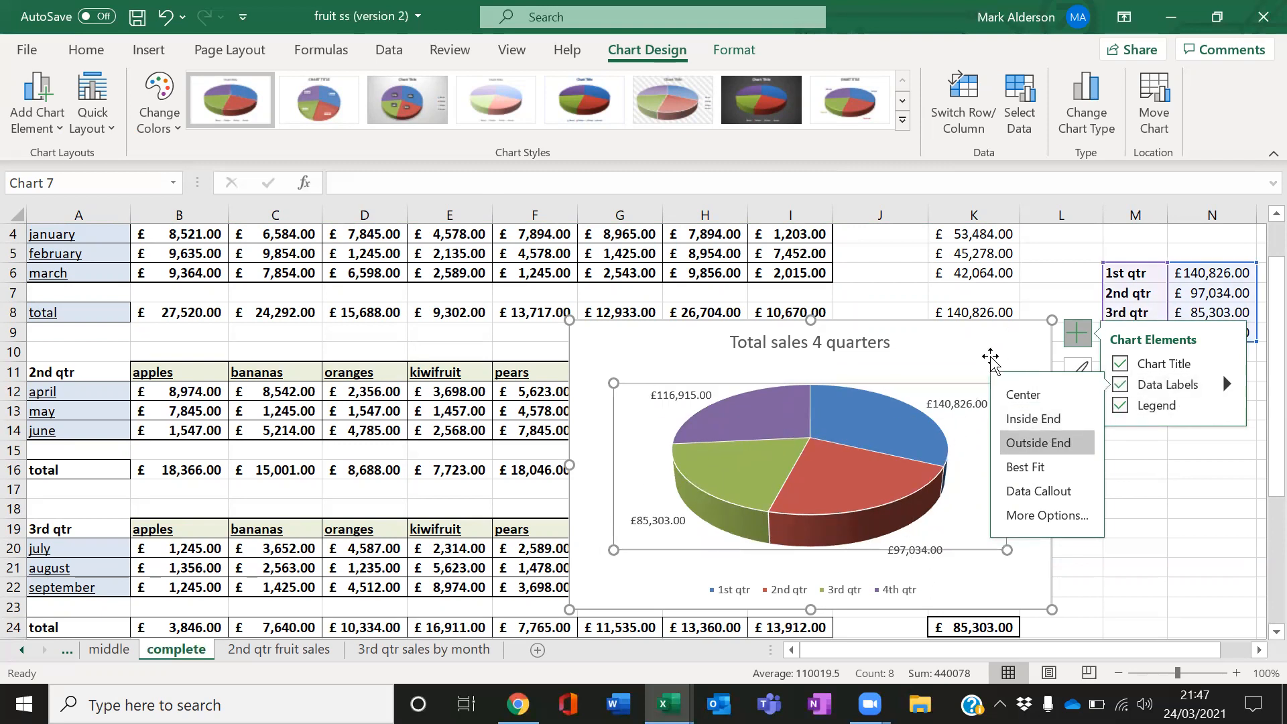
pyautogui.click(1072, 339)
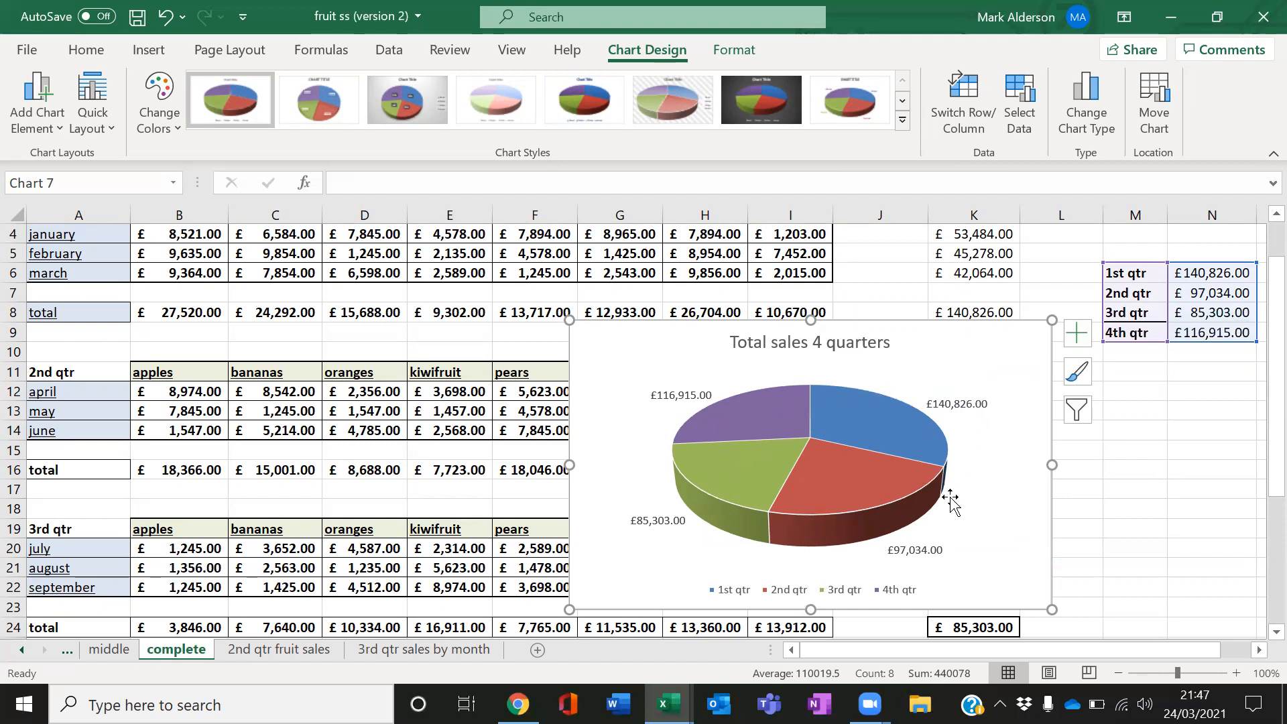
# Move the pie chart to a new sheet named "pie chart 4 qtr totals"
pyautogui.rightClick(977, 460)
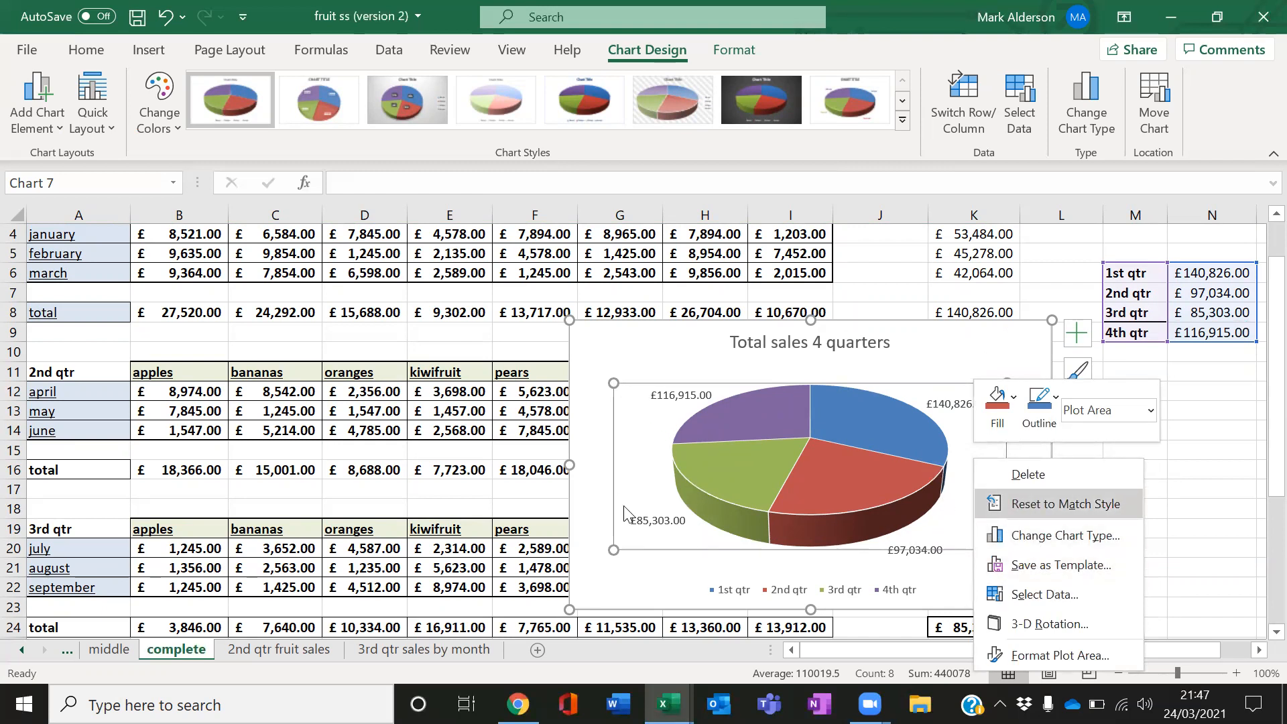
pyautogui.click(947, 357)
pyautogui.rightClick(953, 352)
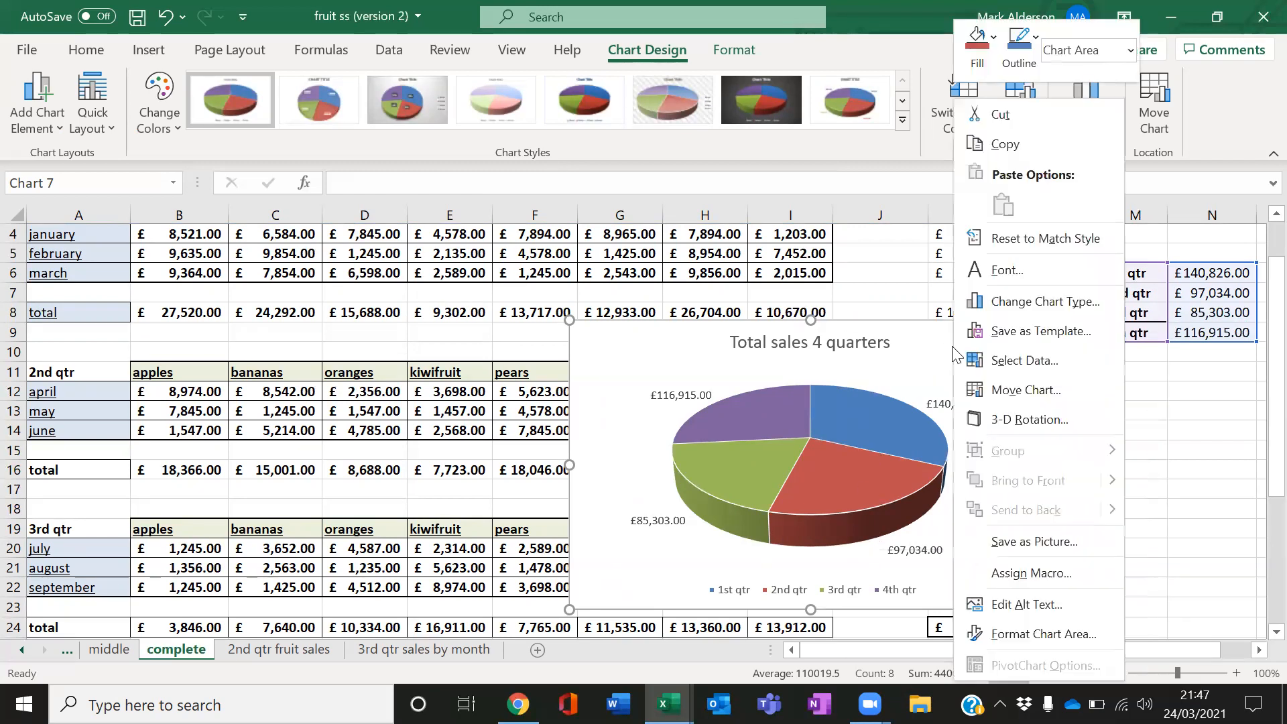
pyautogui.click(1027, 388)
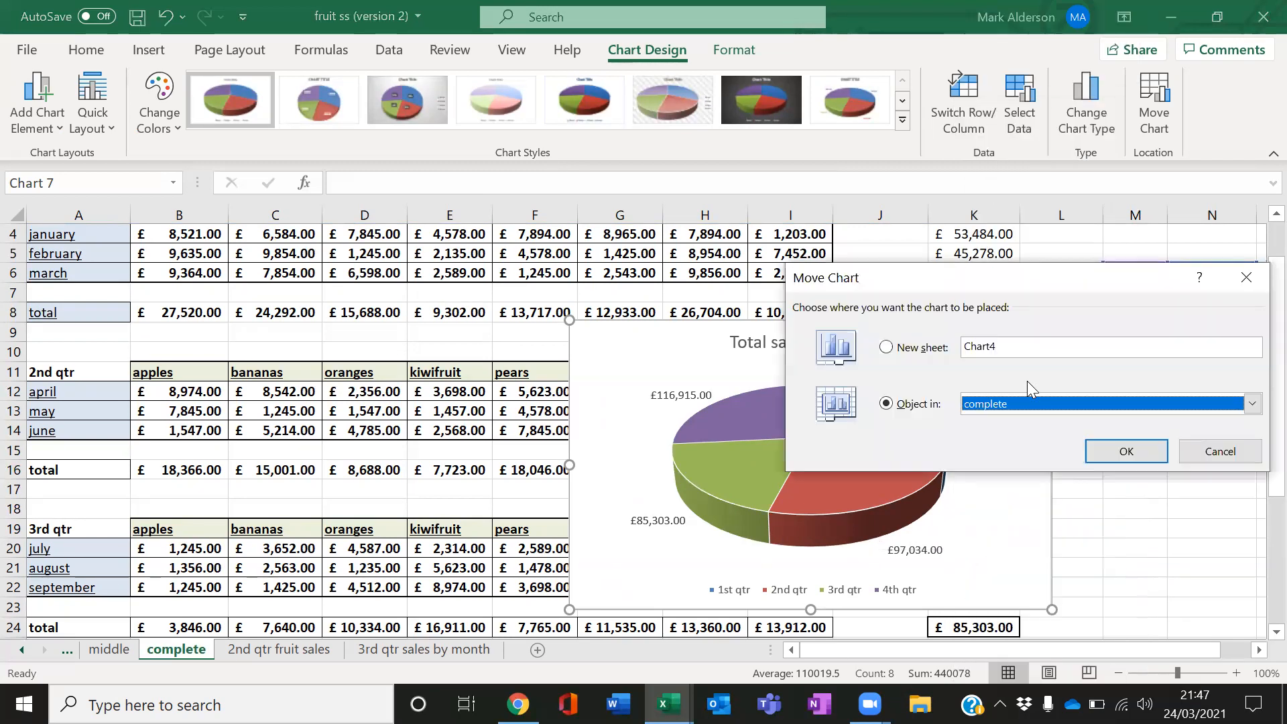
pyautogui.click(937, 354)
pyautogui.doubleClick(967, 349)
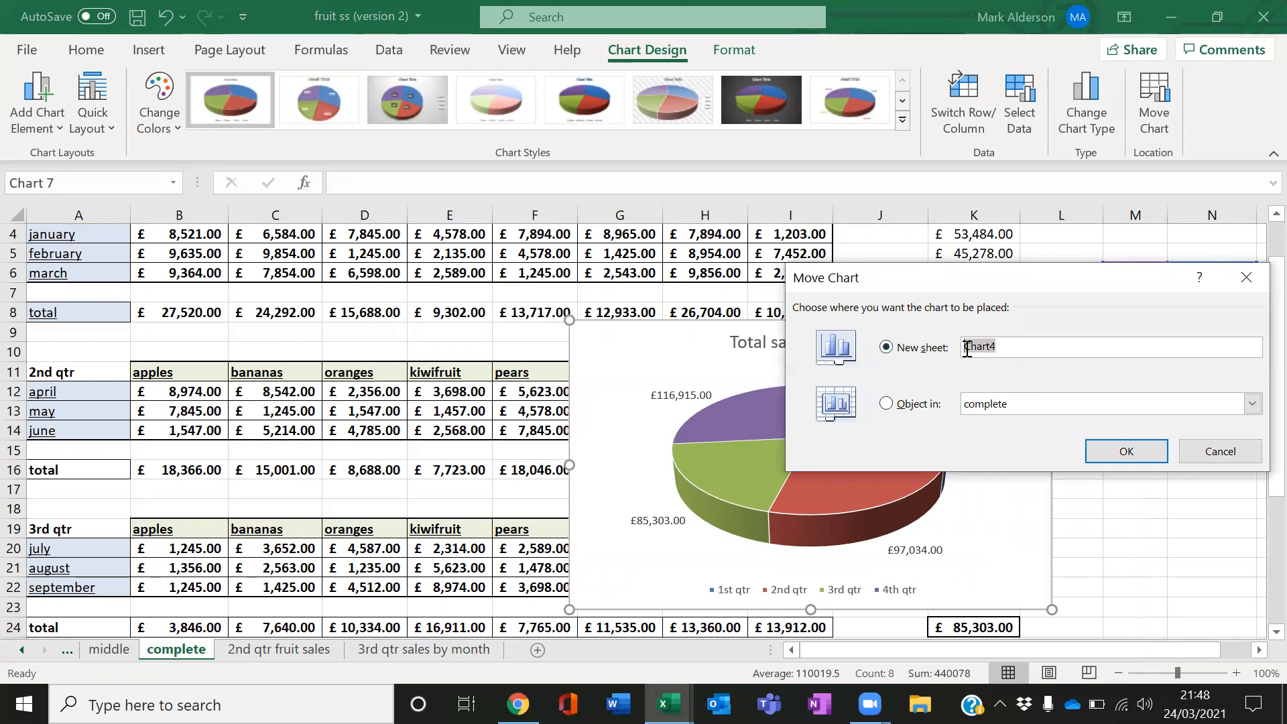
pyautogui.write('pie c')
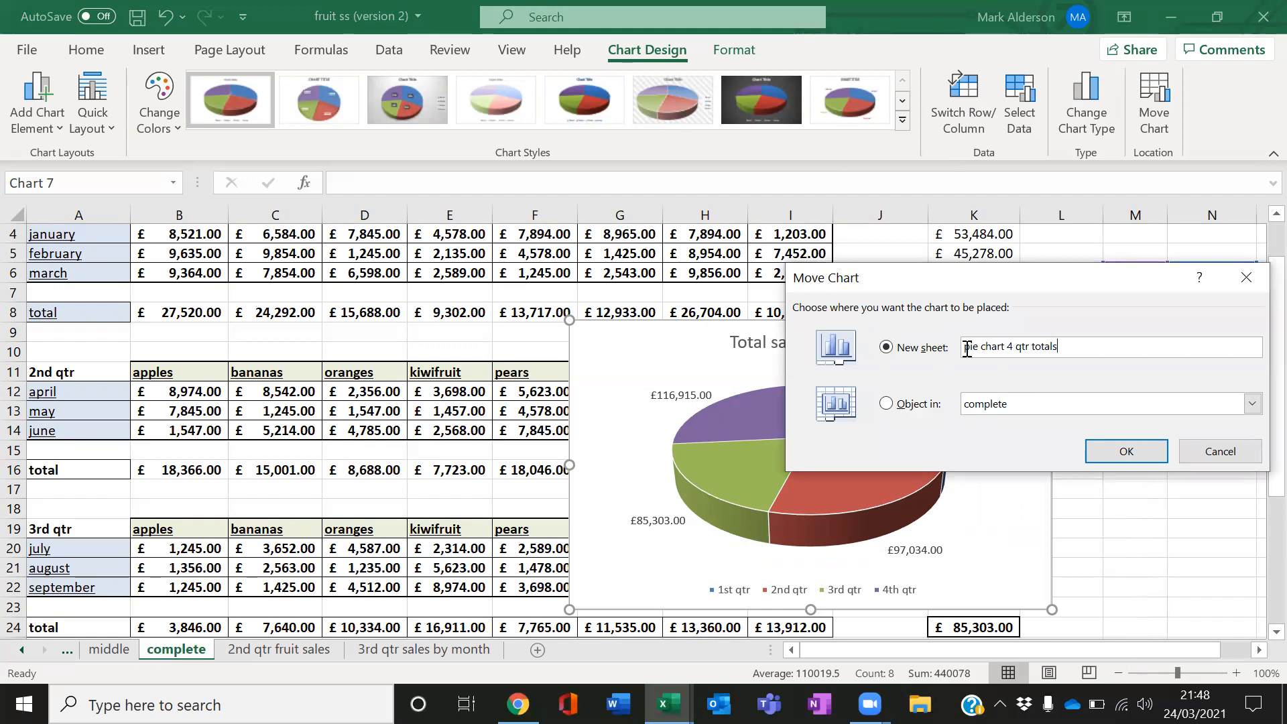
pyautogui.press('Return')
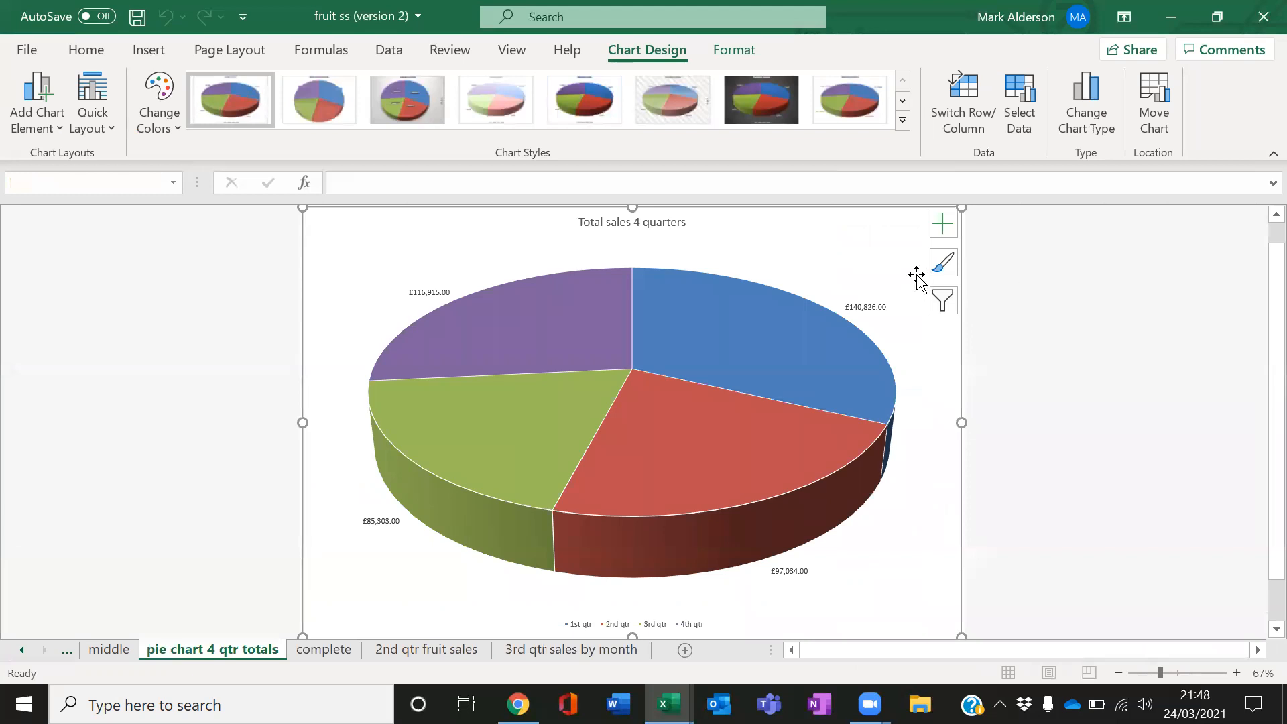
# Increase the legend's font size to at least 16 pt
pyautogui.click(676, 624)
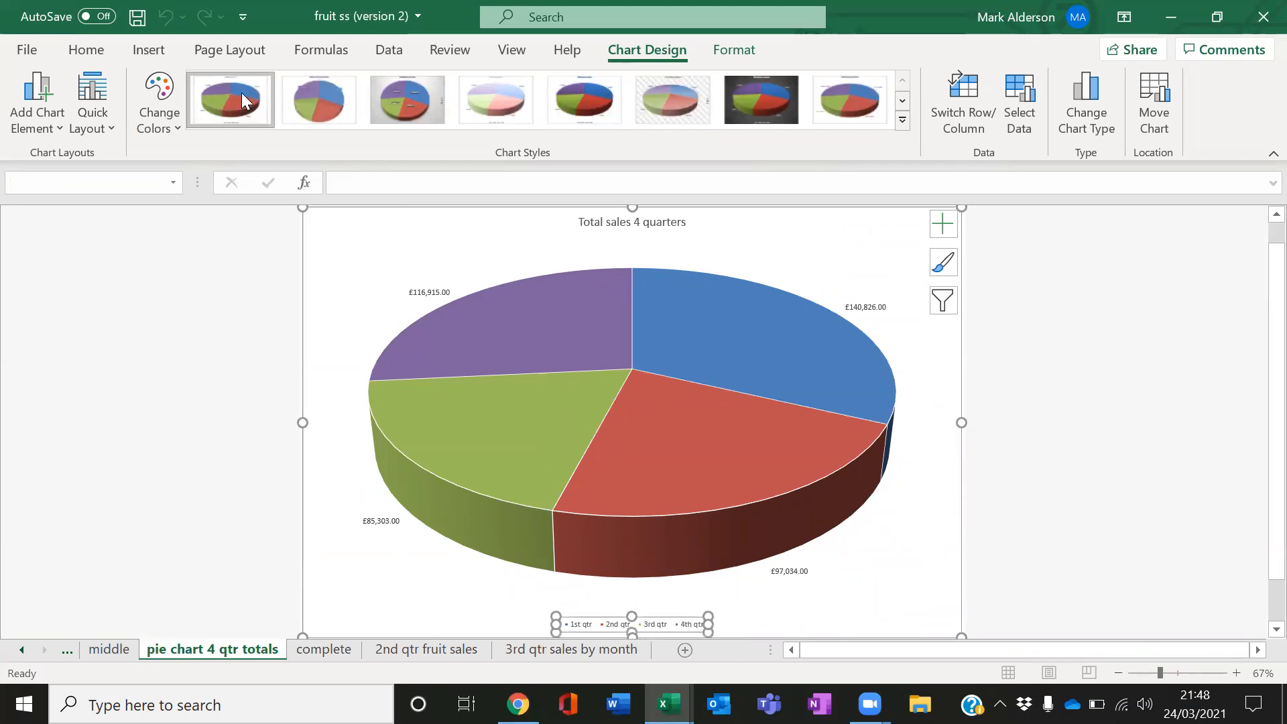
pyautogui.click(86, 50)
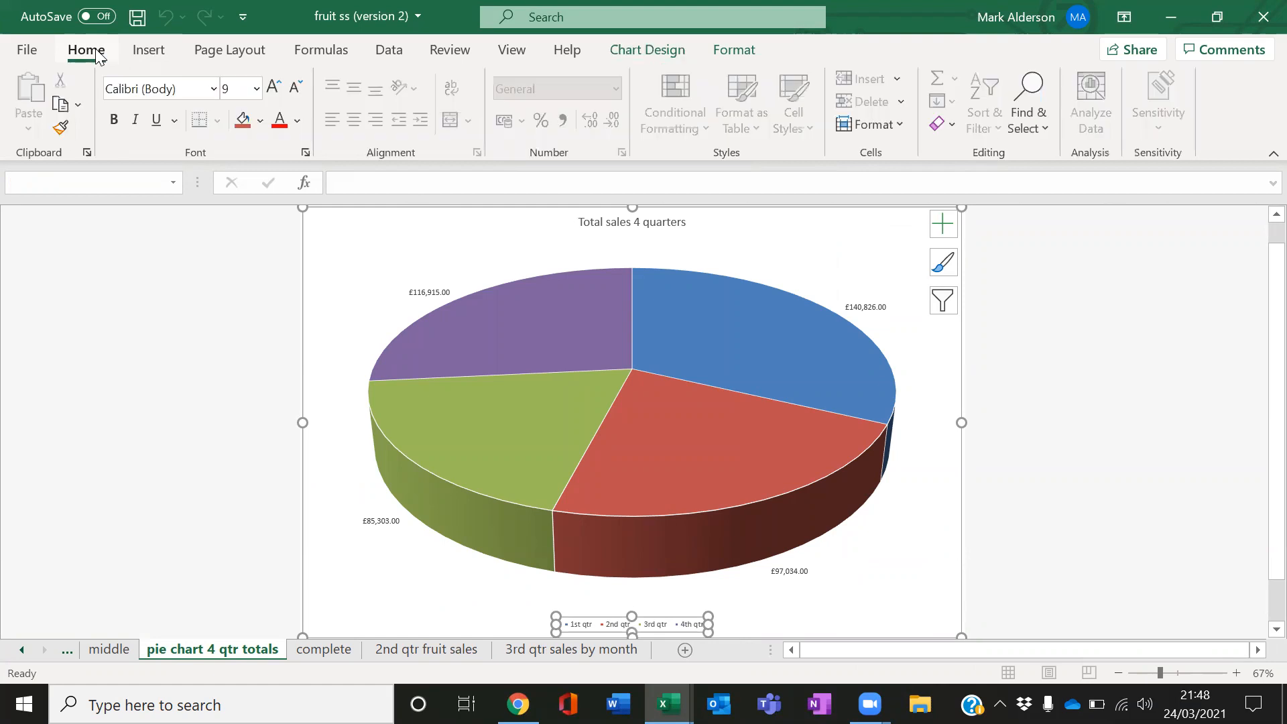
pyautogui.click(272, 87)
pyautogui.click(271, 87)
pyautogui.click(271, 87)
pyautogui.click(272, 87)
pyautogui.click(272, 88)
pyautogui.click(271, 87)
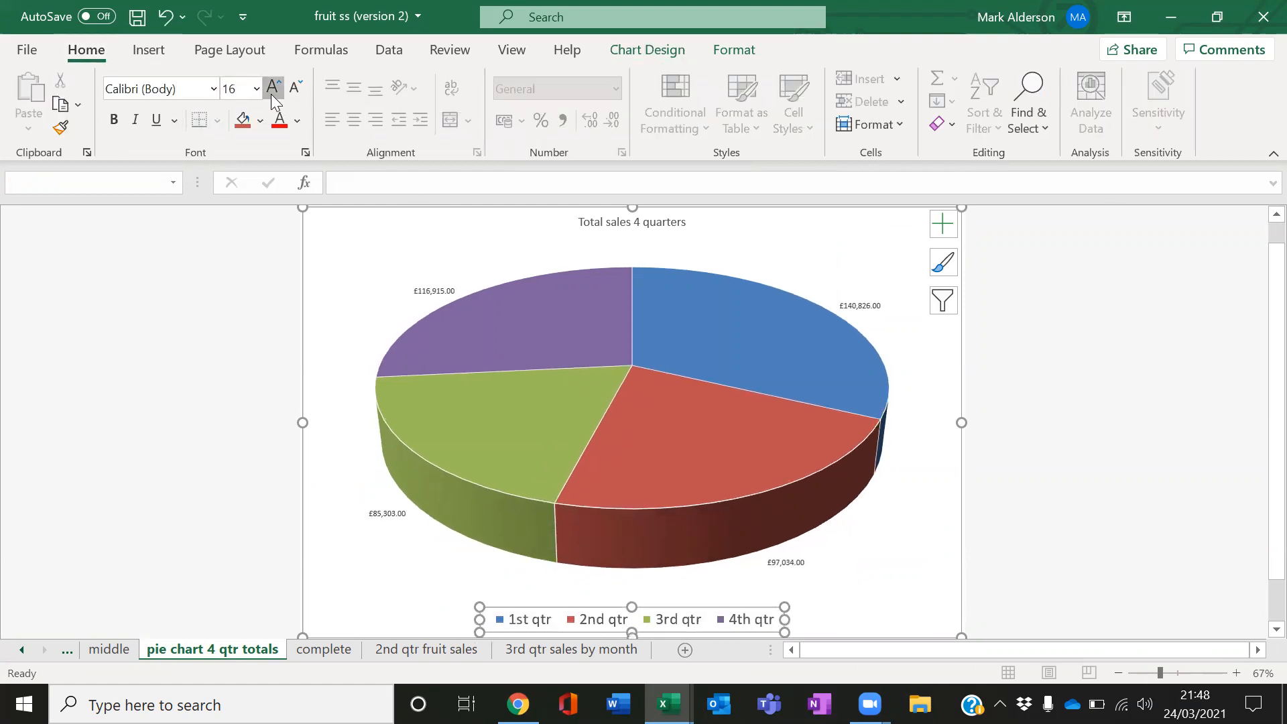
pyautogui.click(272, 87)
pyautogui.click(272, 87)
pyautogui.click(271, 87)
pyautogui.click(271, 88)
# Increase the data labels' font size to 16 pt
pyautogui.click(377, 510)
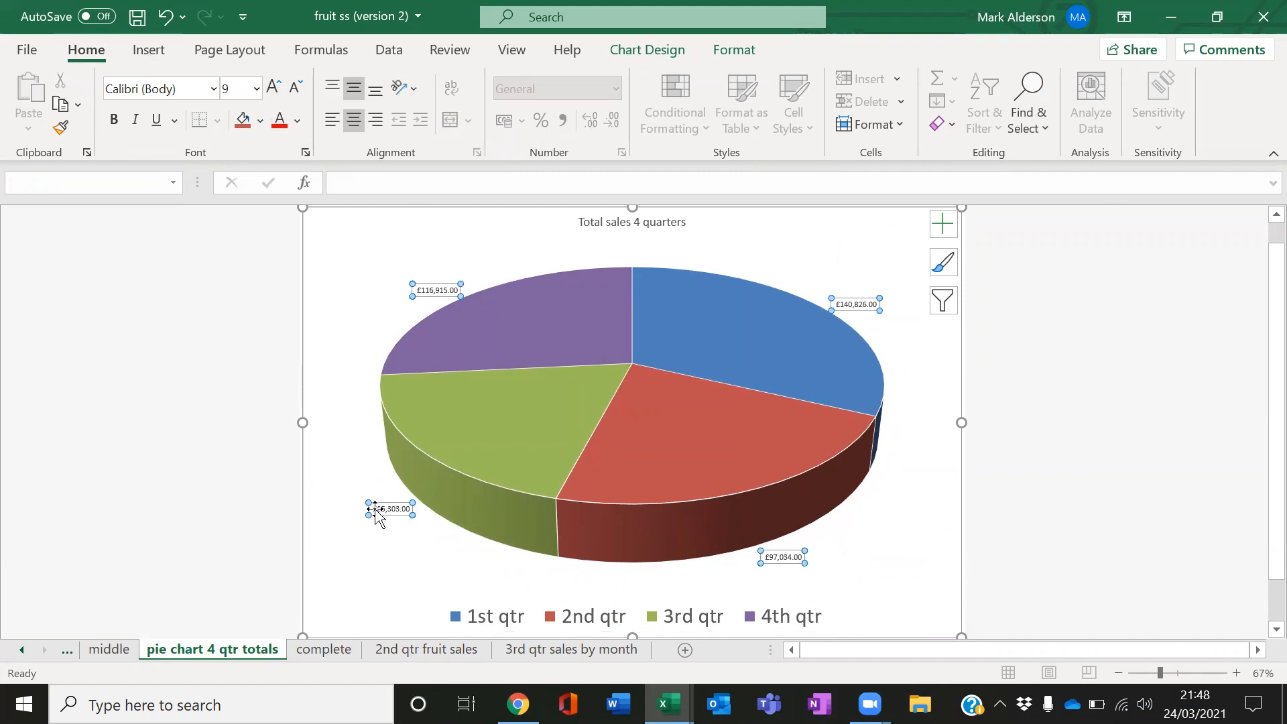
pyautogui.click(273, 91)
pyautogui.click(272, 91)
pyautogui.click(272, 91)
pyautogui.click(272, 91)
pyautogui.click(272, 91)
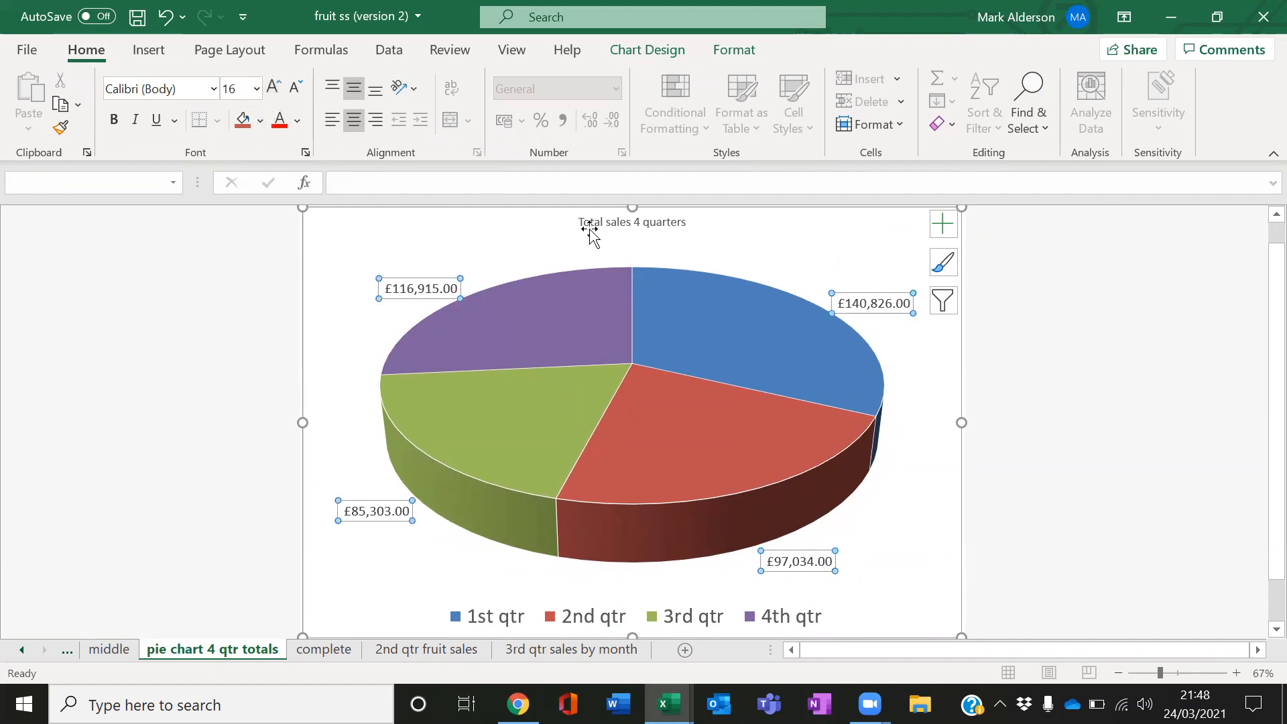
# Increase the chart title's font size to 32 pt
pyautogui.click(590, 226)
pyautogui.click(281, 87)
pyautogui.click(281, 87)
pyautogui.click(281, 87)
pyautogui.click(281, 87)
pyautogui.click(281, 87)
pyautogui.click(282, 88)
pyautogui.click(281, 88)
pyautogui.click(881, 453)
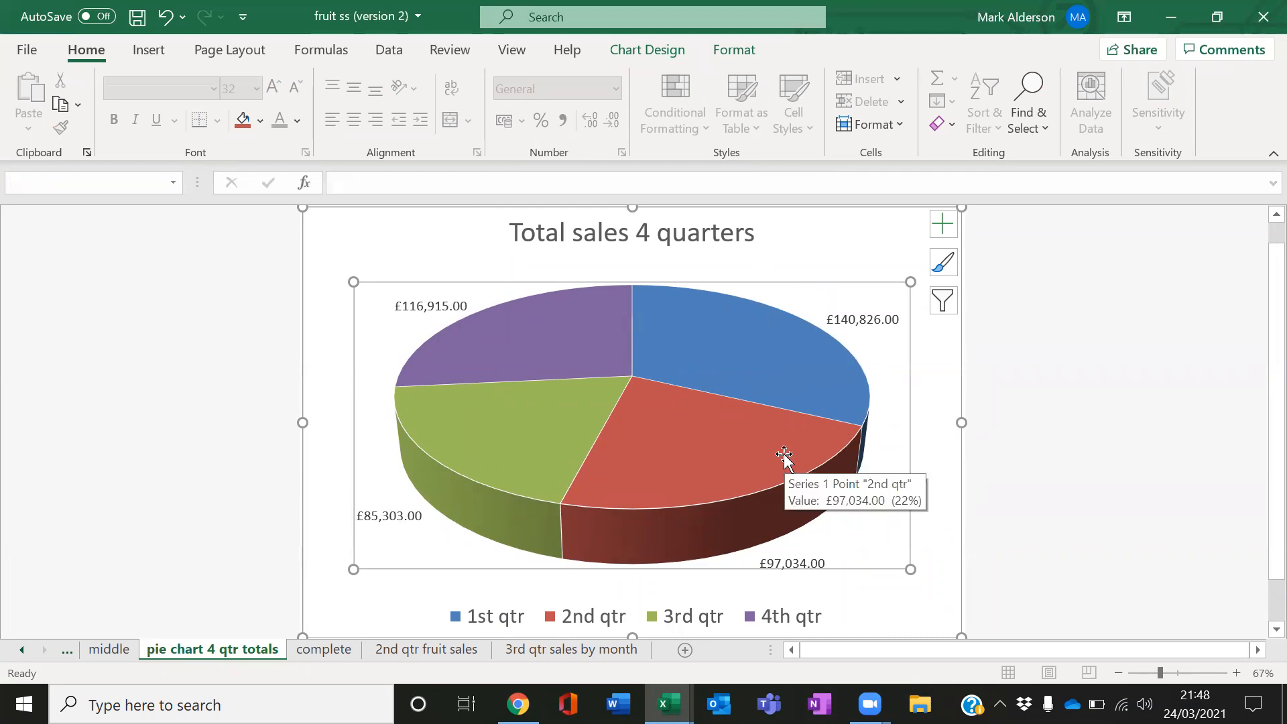
# Edit the chart title to read "Fruit Market total sales 4 quarters"
pyautogui.click(533, 235)
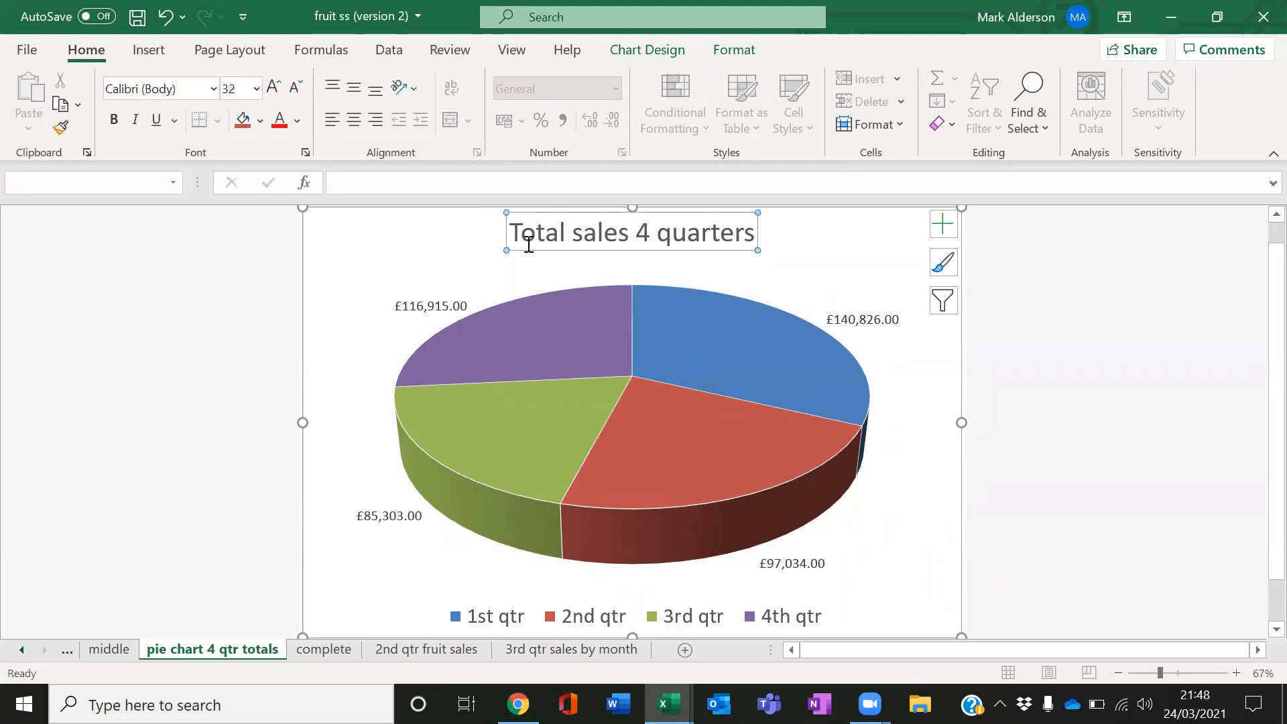
pyautogui.click(514, 223)
pyautogui.write('Fruit Marjkrt')
pyautogui.press('BackSpace')
pyautogui.press('BackSpace')
pyautogui.press('BackSpace')
pyautogui.press('BackSpace')
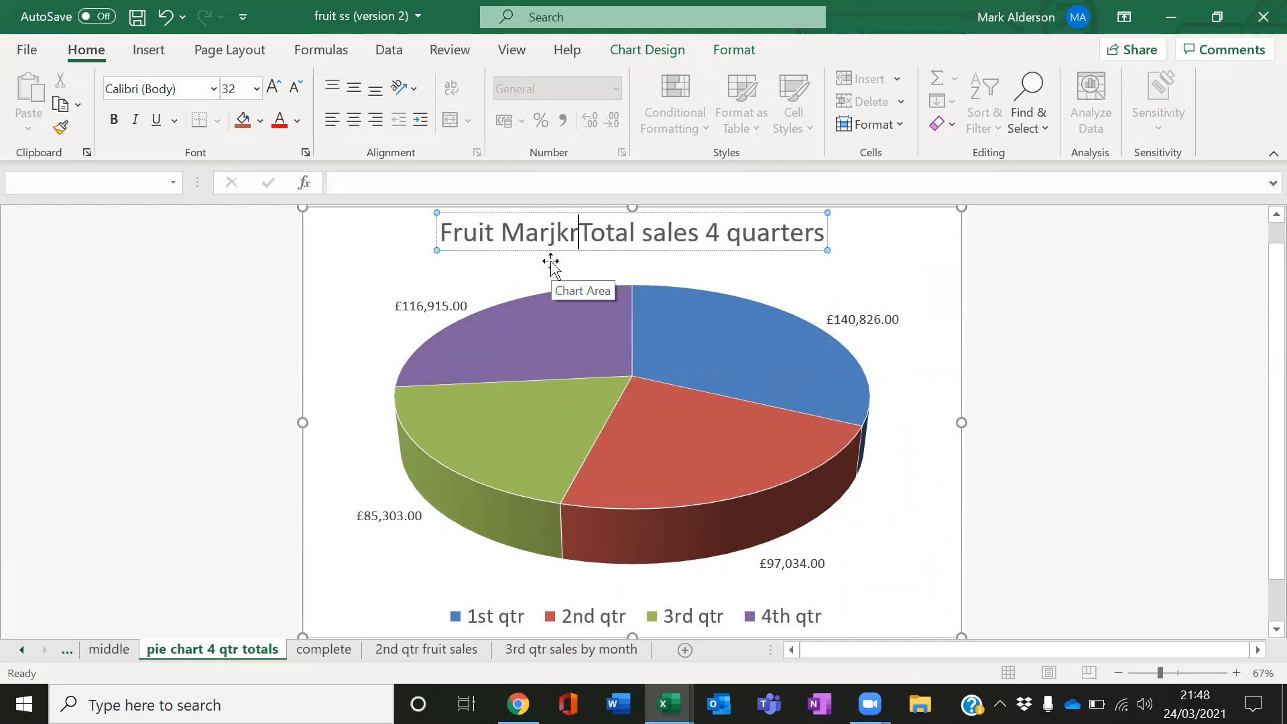
pyautogui.write('ket')
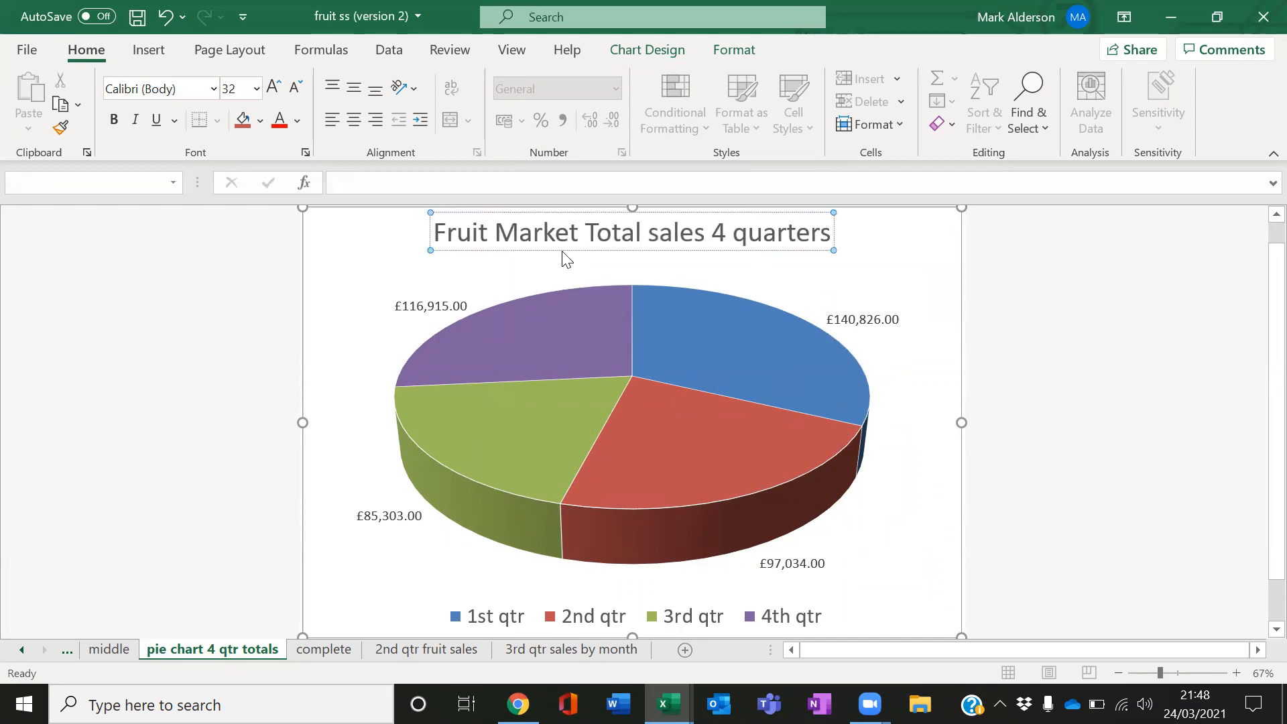
pyautogui.press('Delete')
pyautogui.write('t')
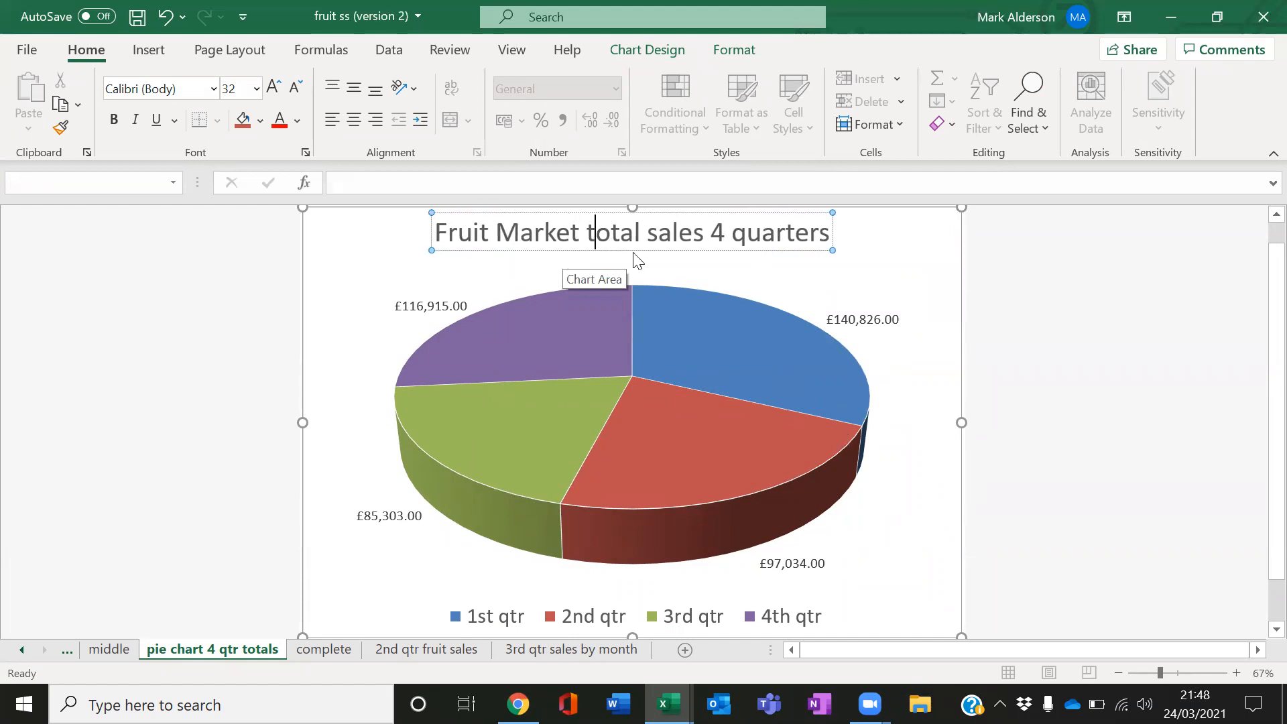
pyautogui.click(901, 470)
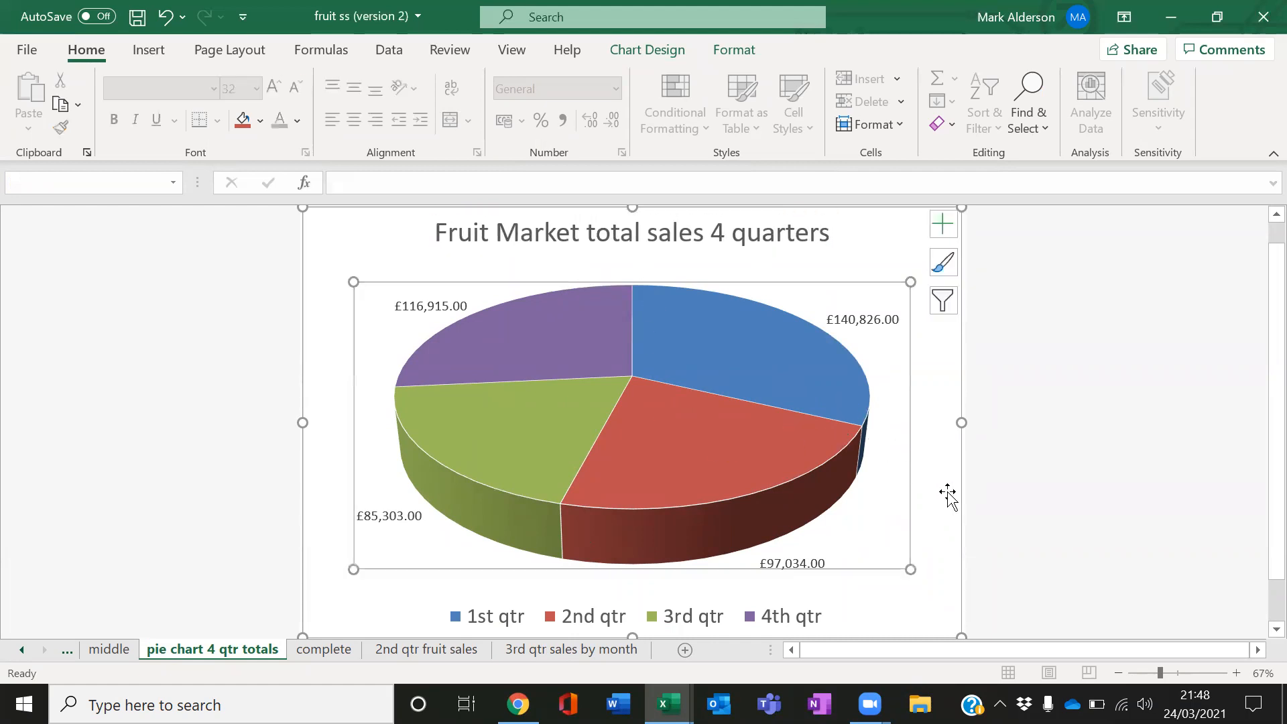
pyautogui.click(1064, 493)
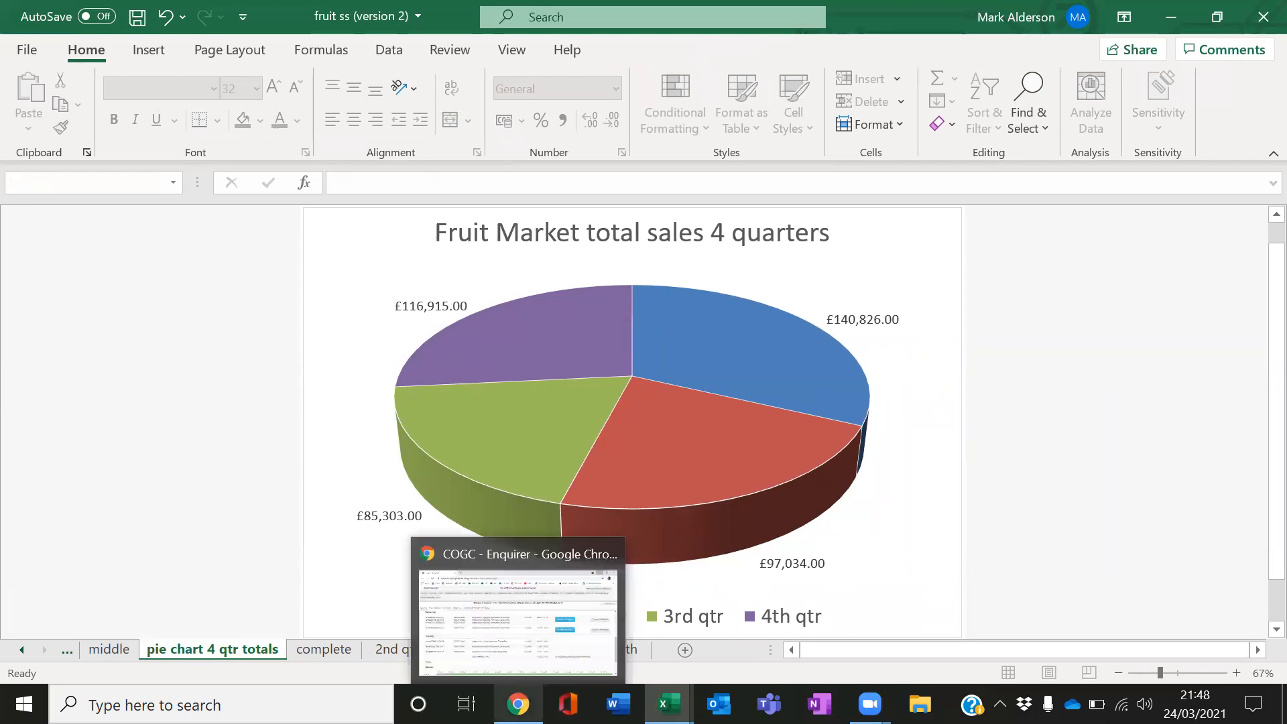
# Switch to Chrome, open a new tab and search Google Images for apple
pyautogui.click(518, 704)
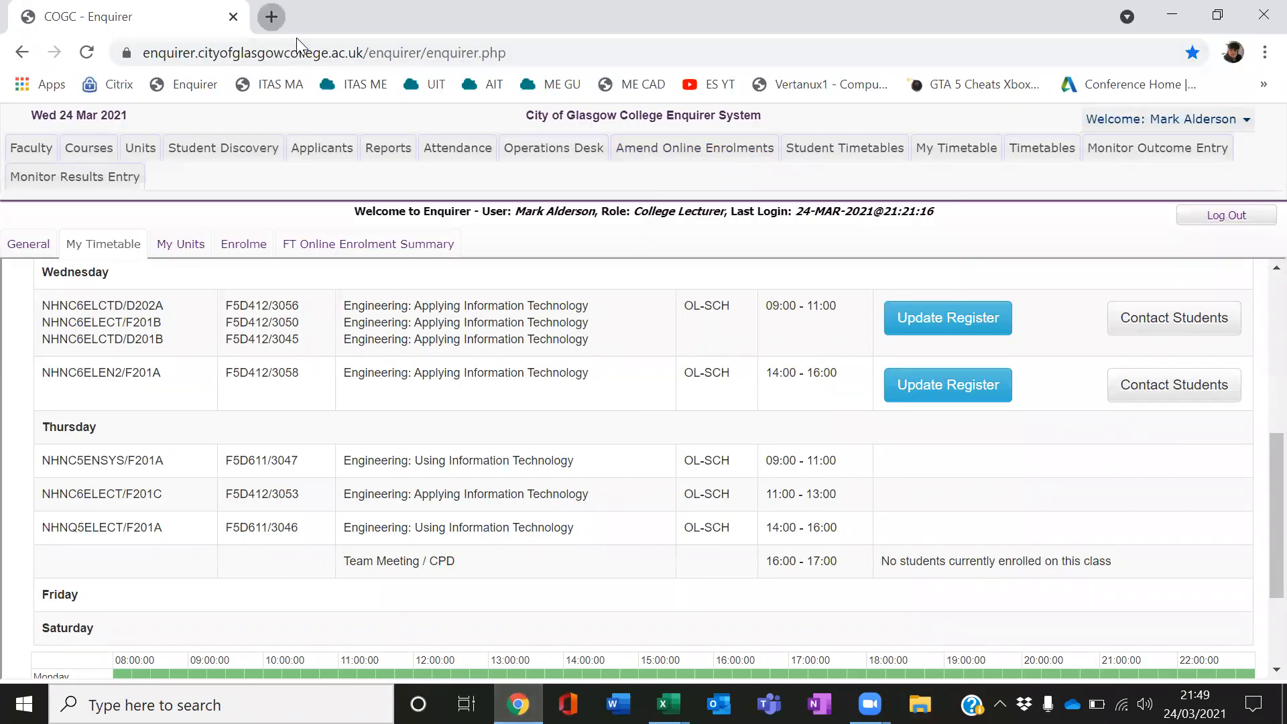
pyautogui.hotkey('ctrl', 't')
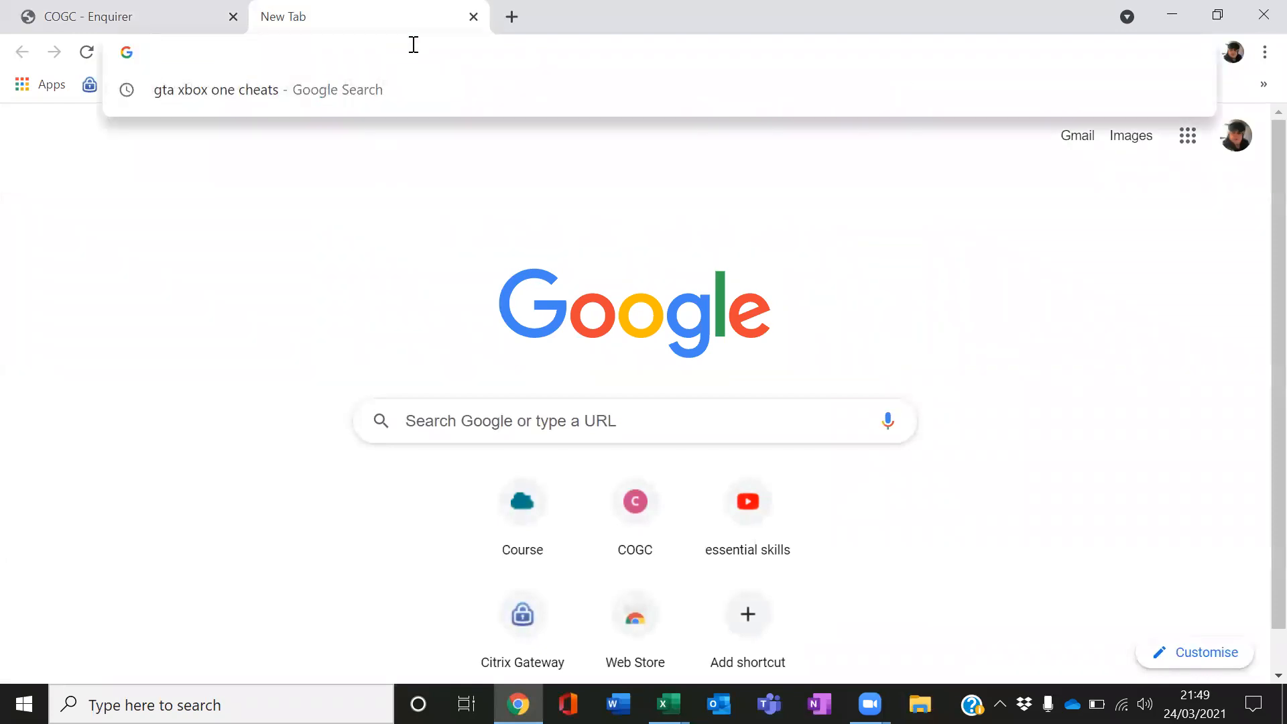
pyautogui.write('apple')
pyautogui.press('Return')
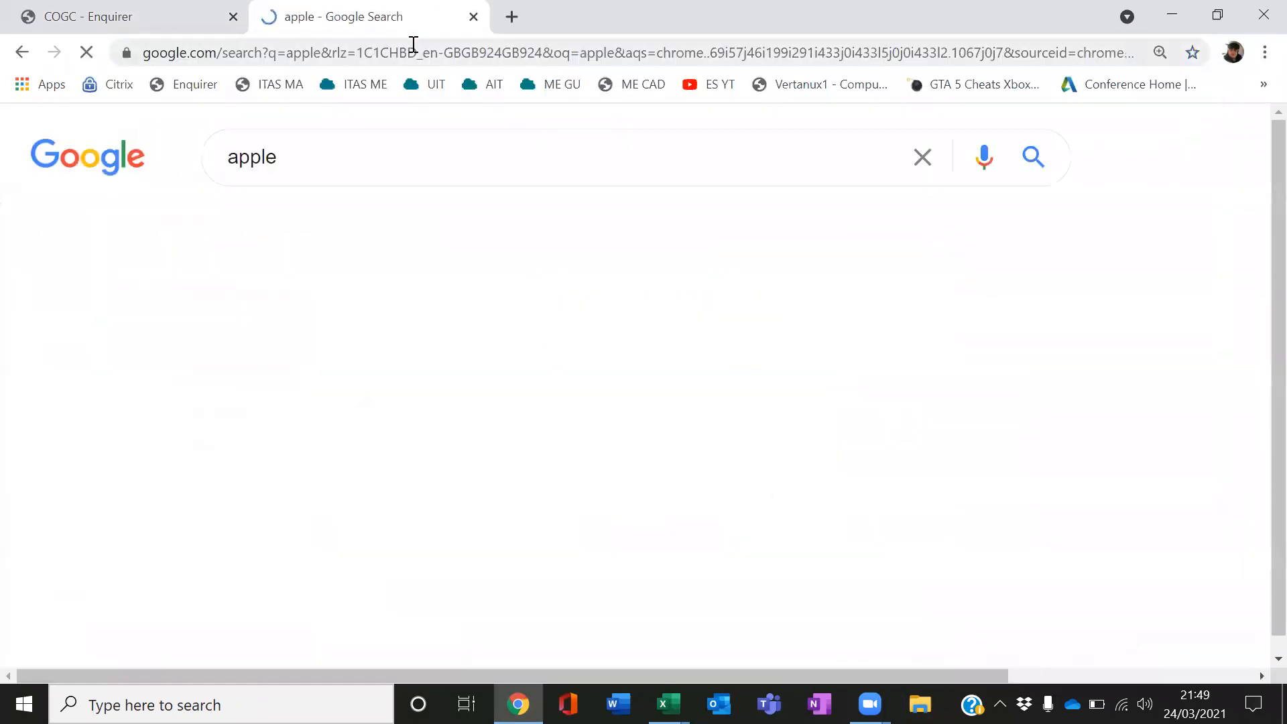
pyautogui.scroll(-2, 455, 400)
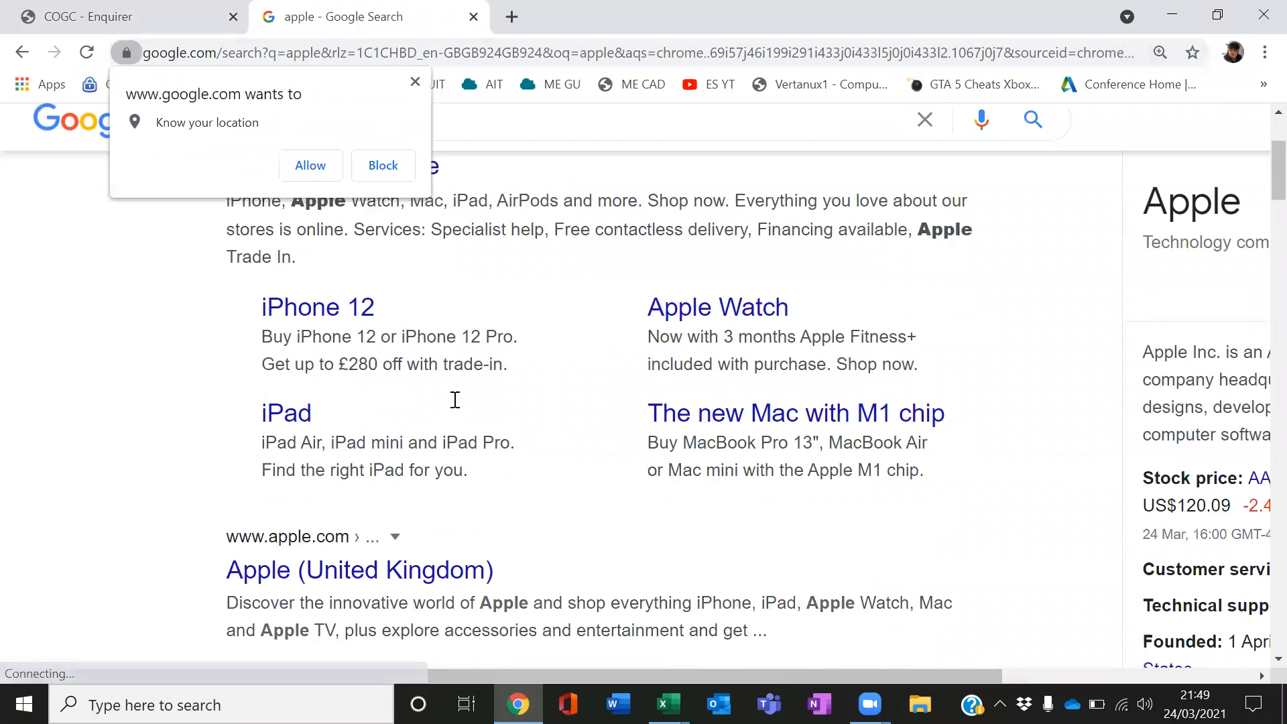
pyautogui.scroll(2, 456, 400)
pyautogui.click(450, 245)
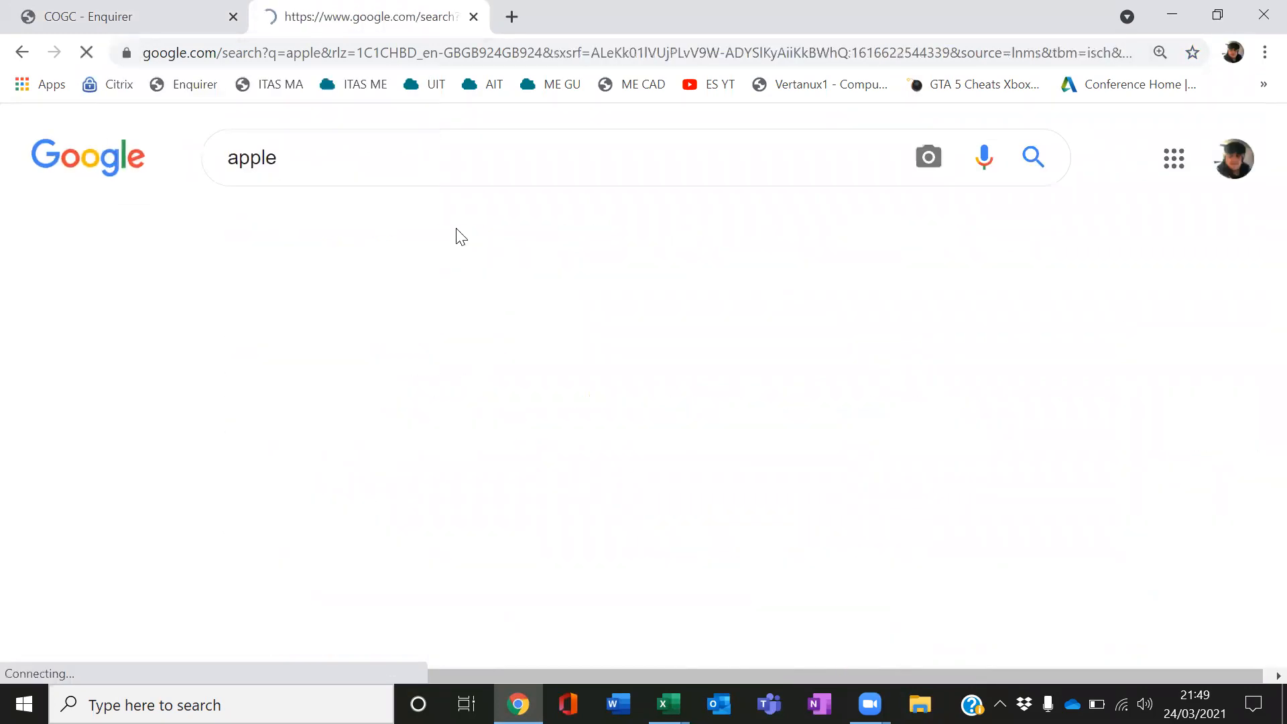
# Save a red apple image to the Desktop as apple.png
pyautogui.click(1165, 486)
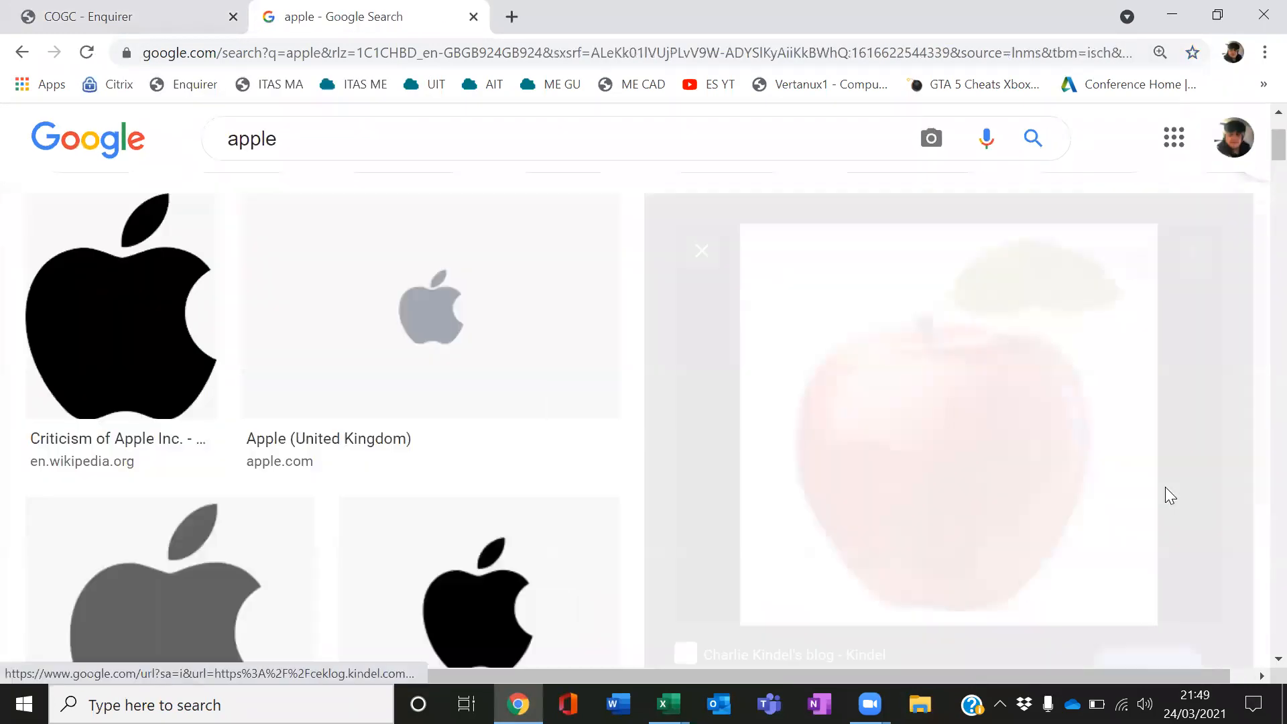
pyautogui.rightClick(907, 374)
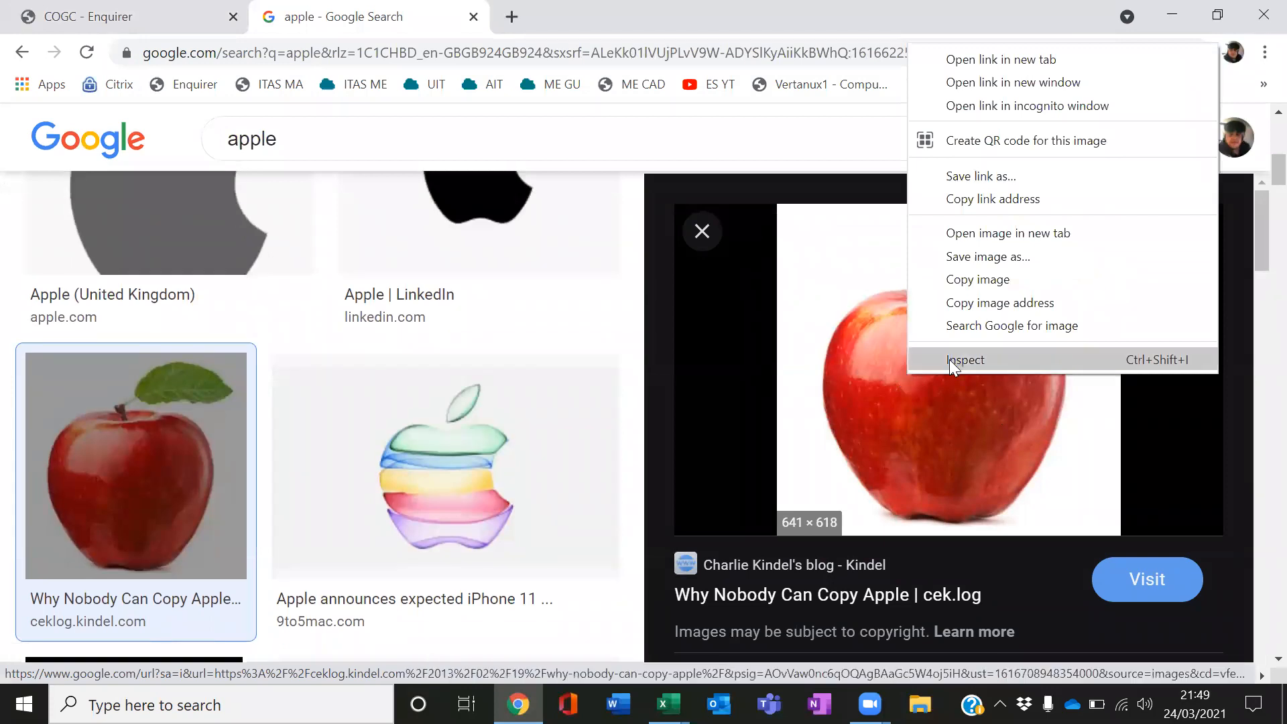
pyautogui.click(989, 259)
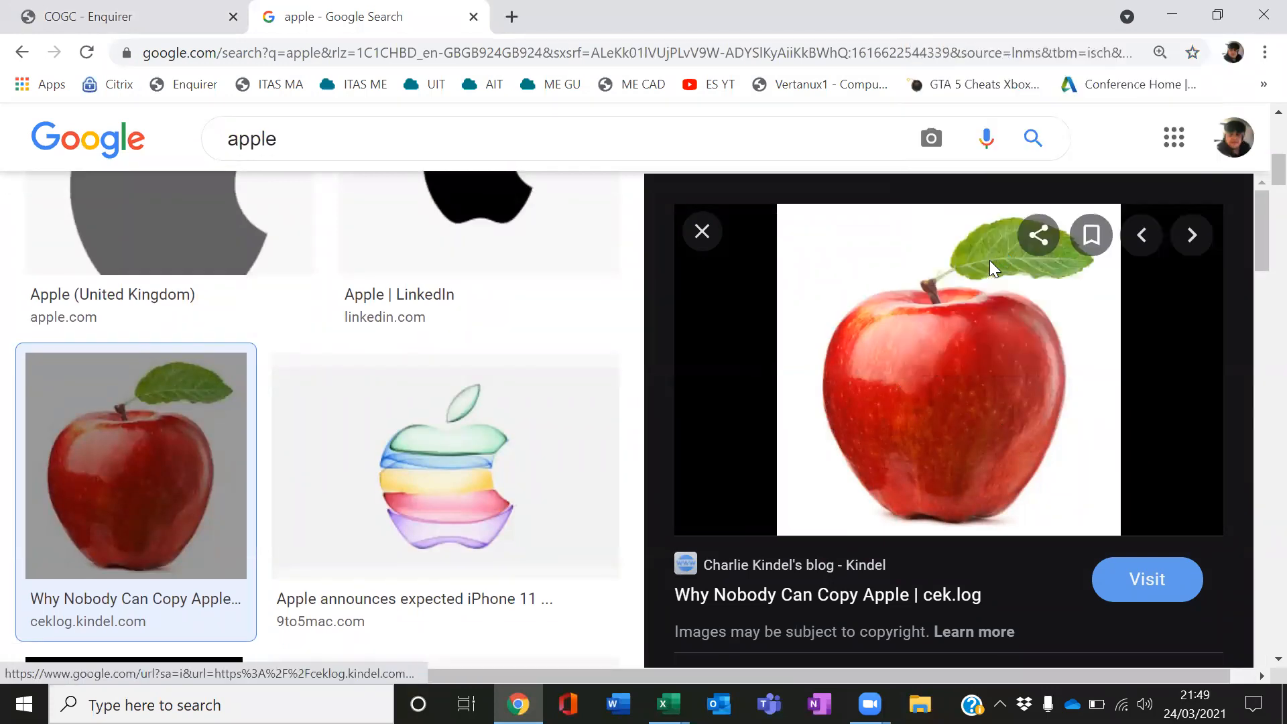
pyautogui.click(471, 252)
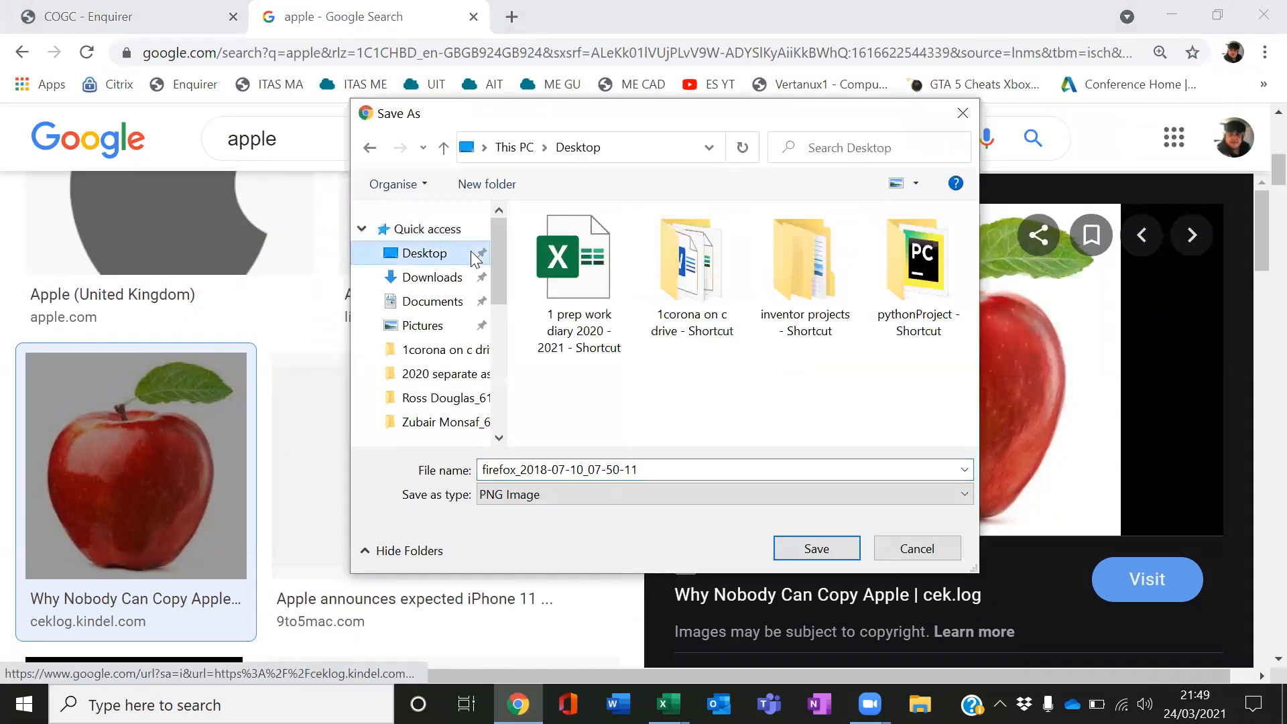
pyautogui.doubleClick(521, 470)
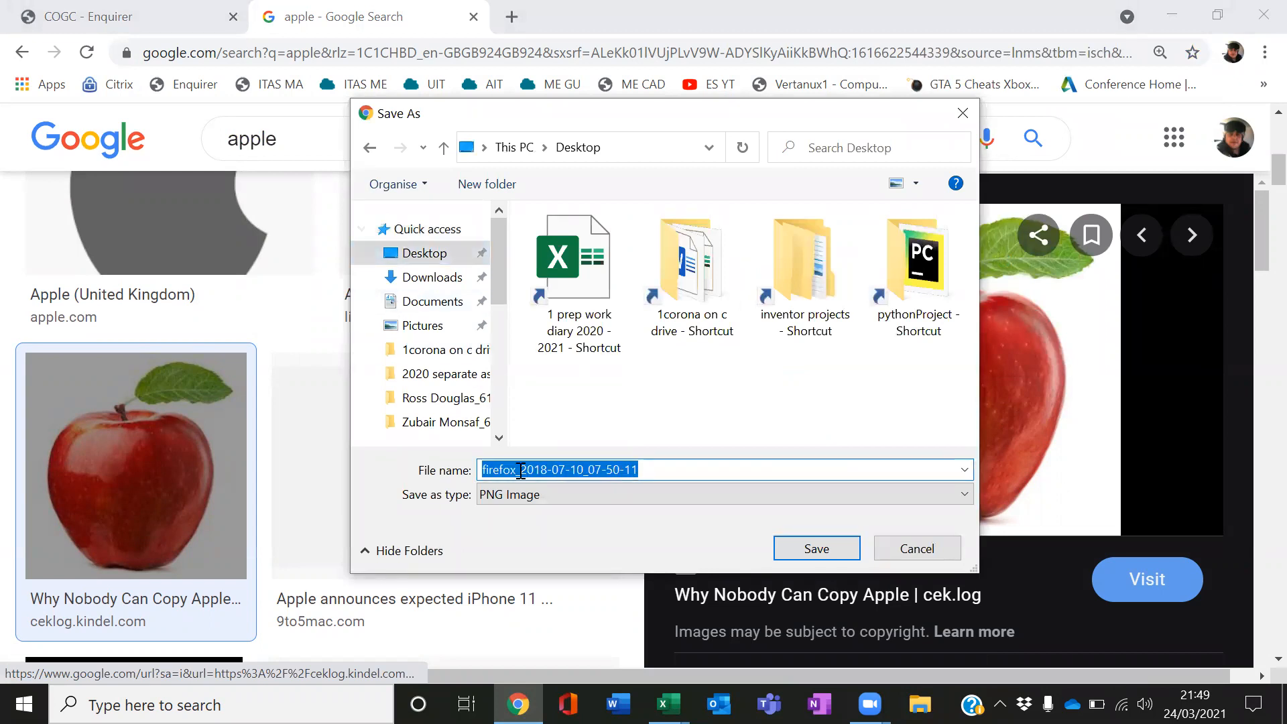
pyautogui.write('apple')
pyautogui.press('Return')
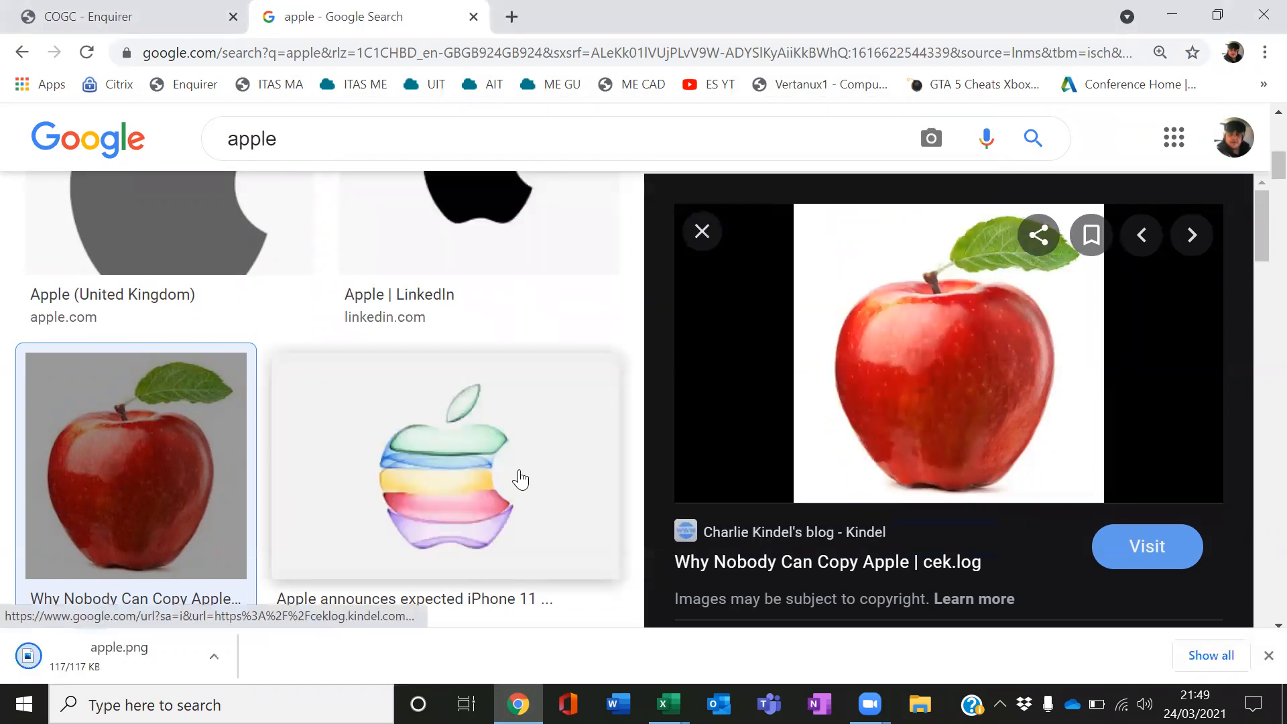
# Return to Excel and give the 2nd qtr slice of the pie chart a picture or texture fill
pyautogui.click(669, 704)
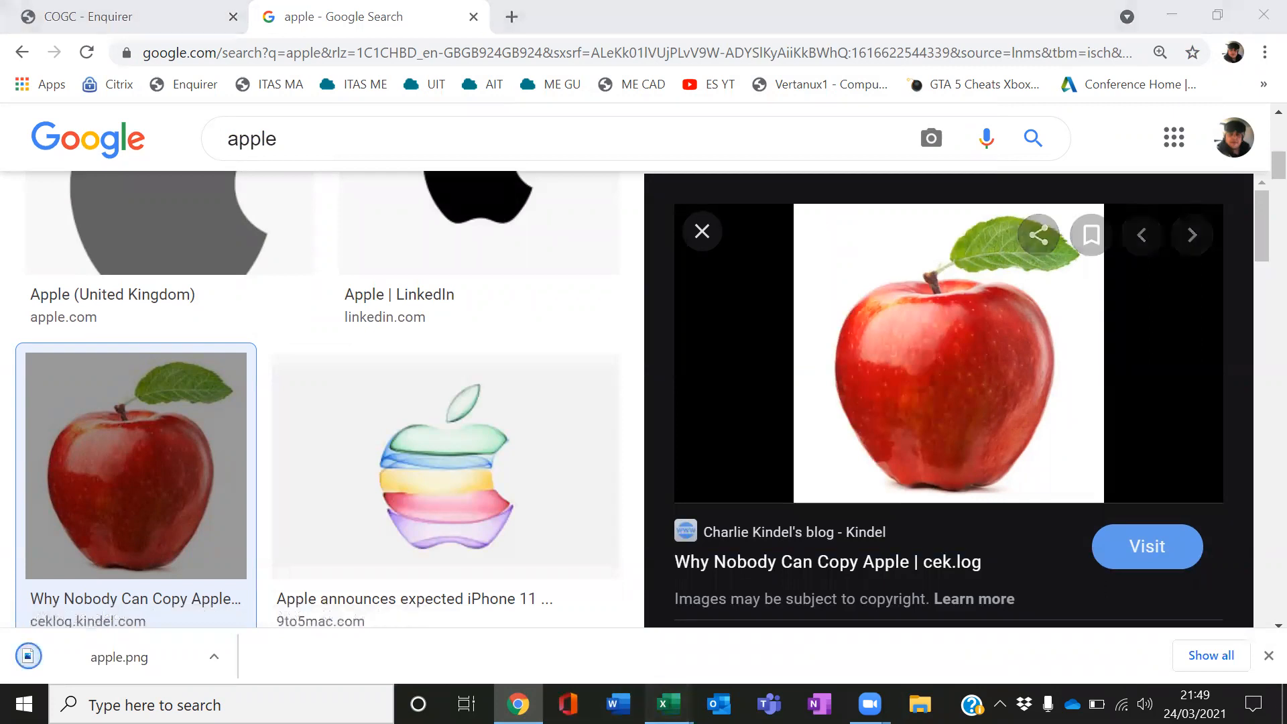
pyautogui.click(734, 647)
pyautogui.click(564, 394)
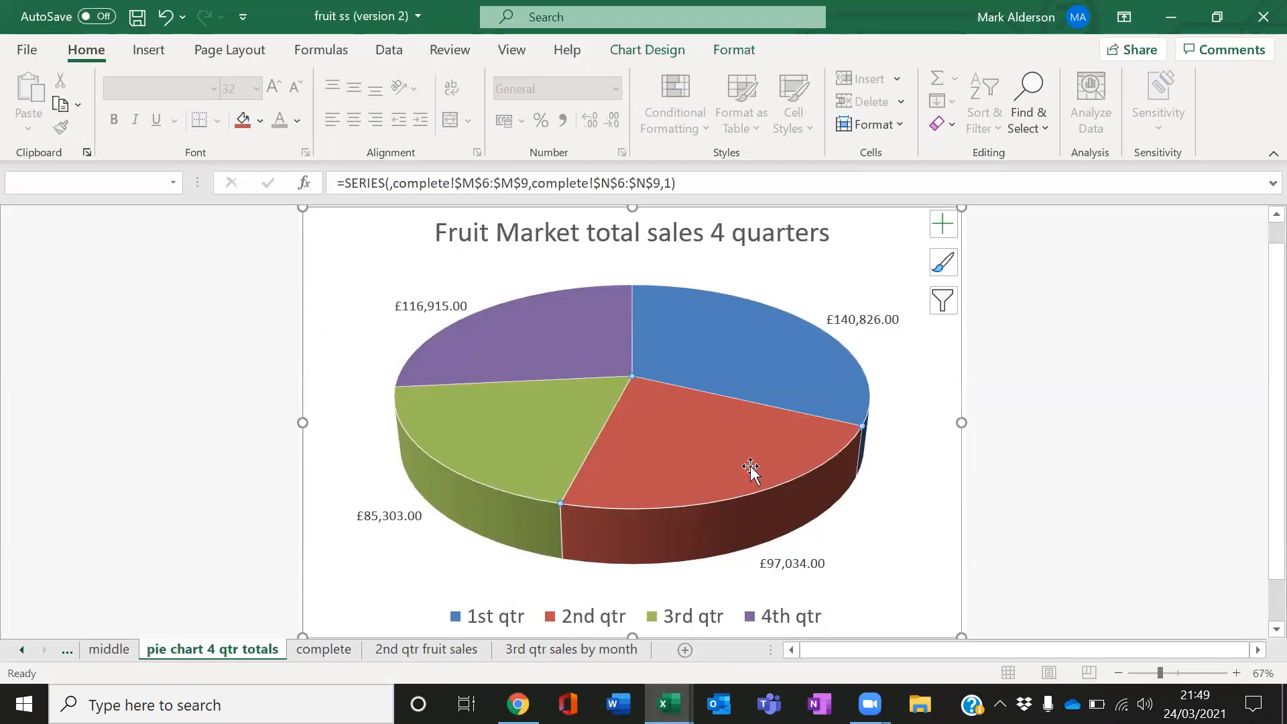
pyautogui.rightClick(727, 466)
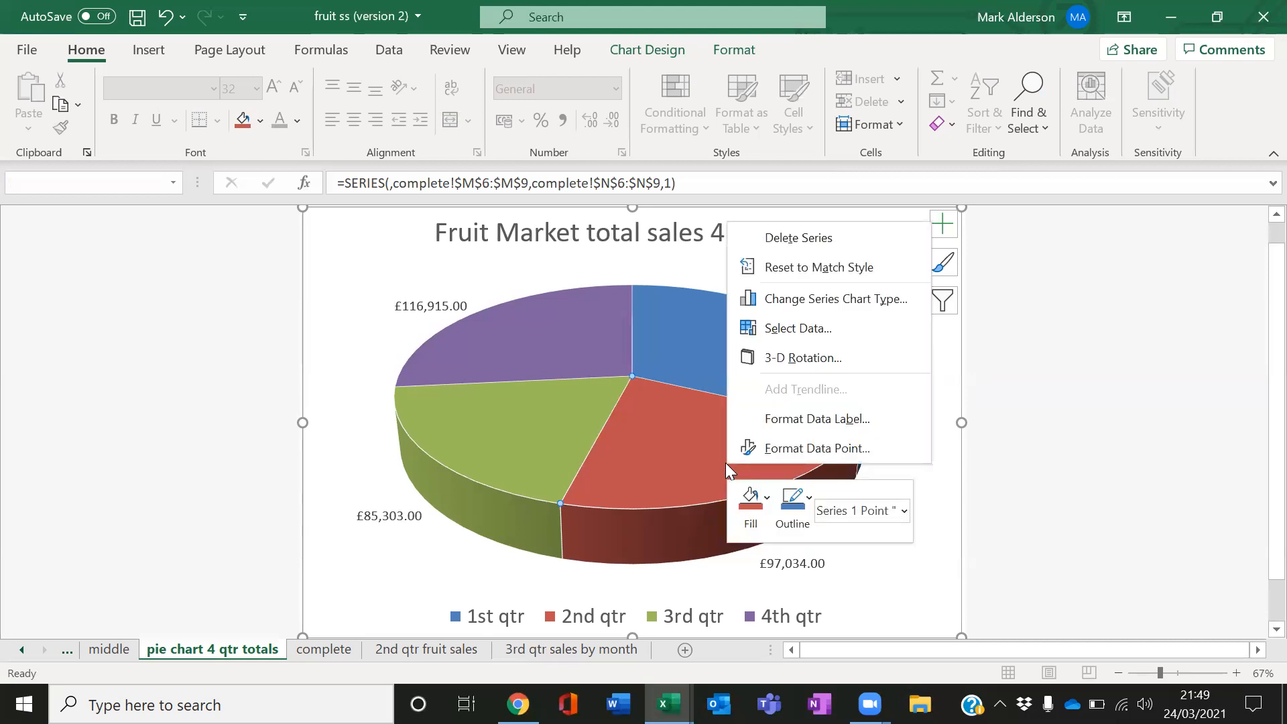
pyautogui.click(646, 464)
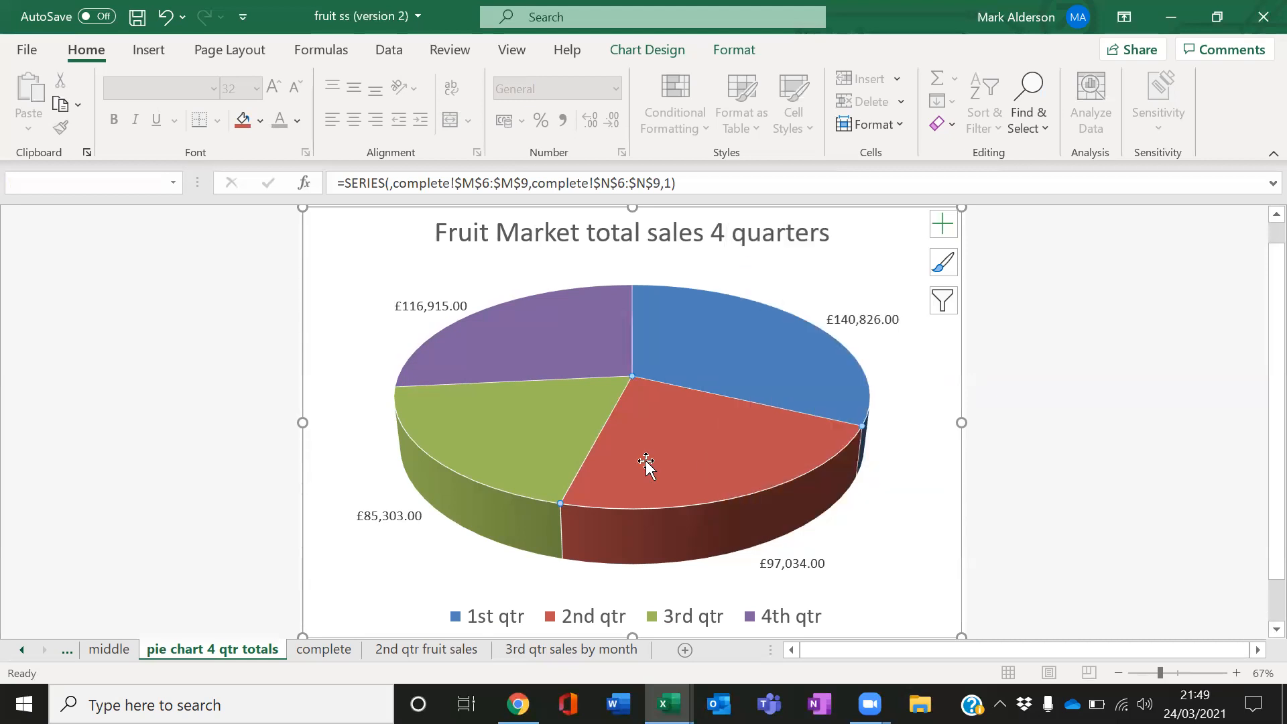
pyautogui.rightClick(682, 464)
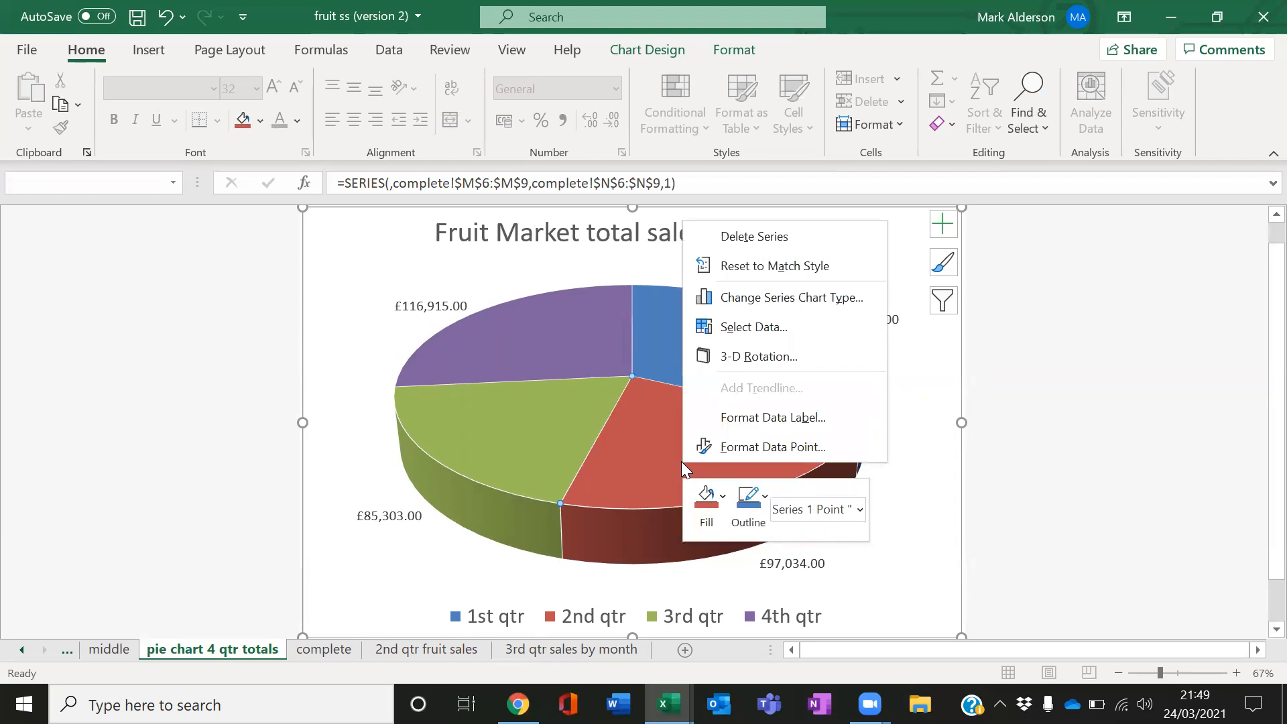
pyautogui.click(738, 448)
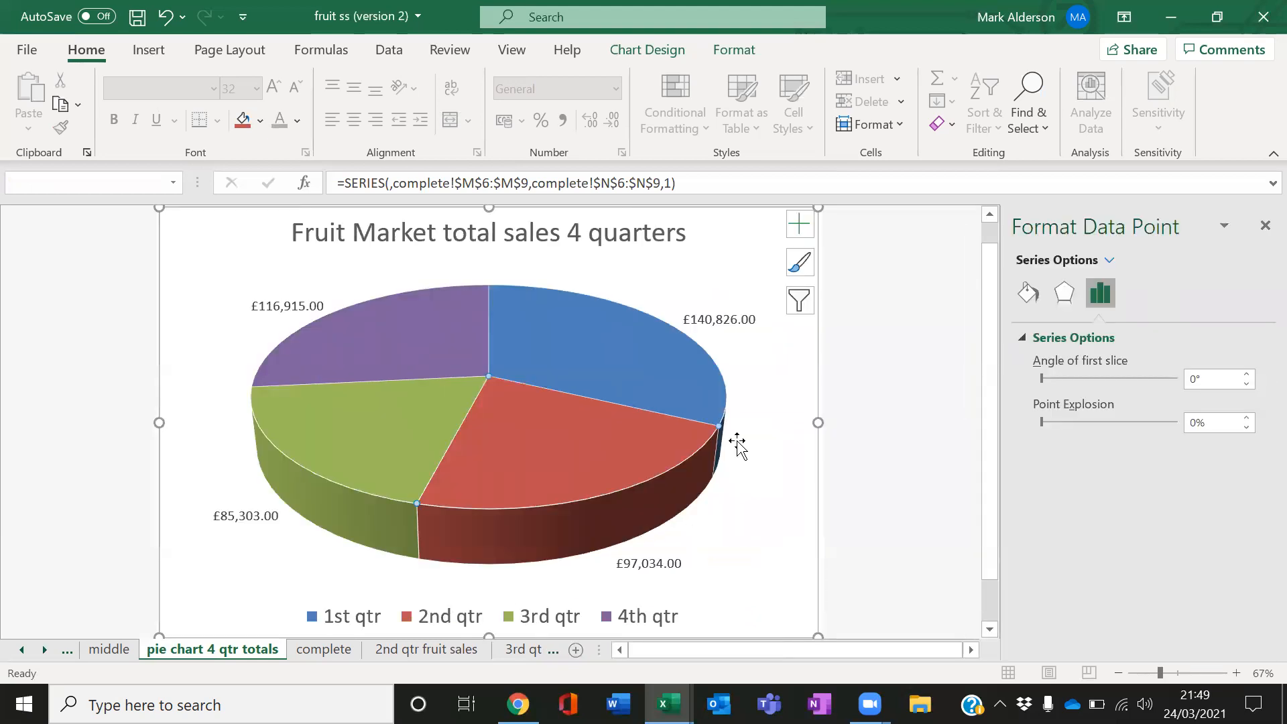
pyautogui.click(1036, 299)
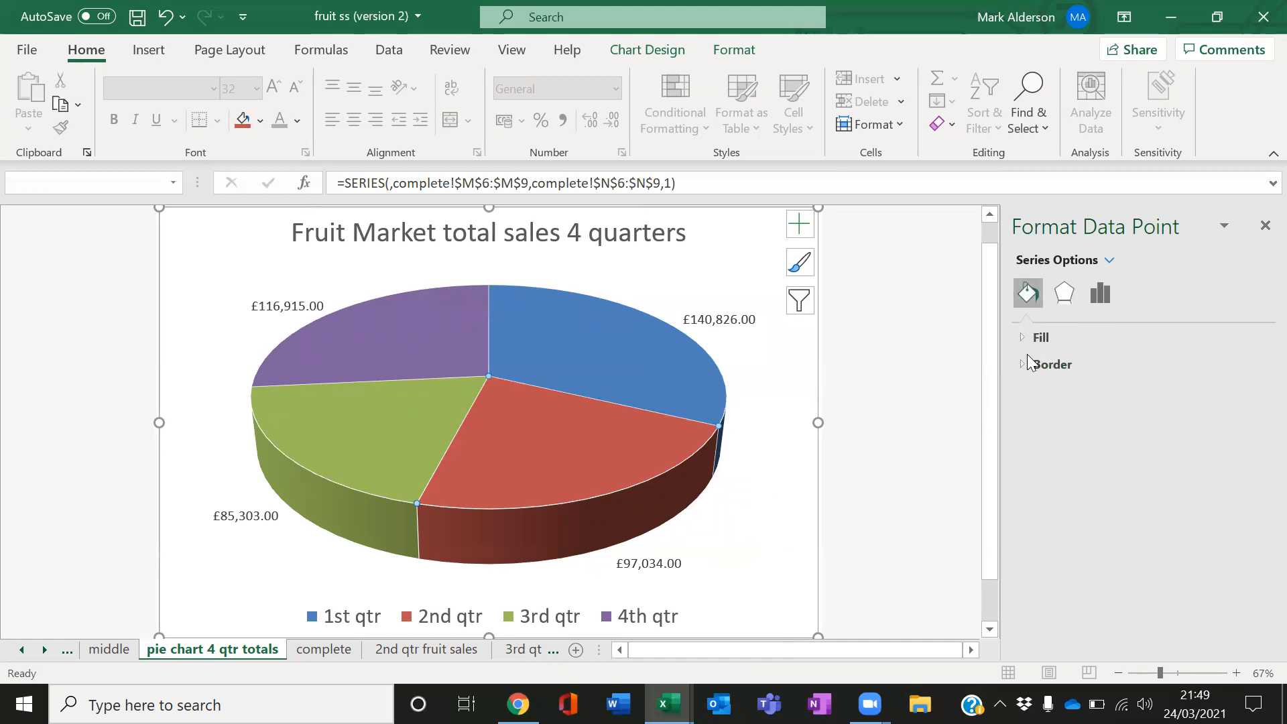
pyautogui.click(1038, 337)
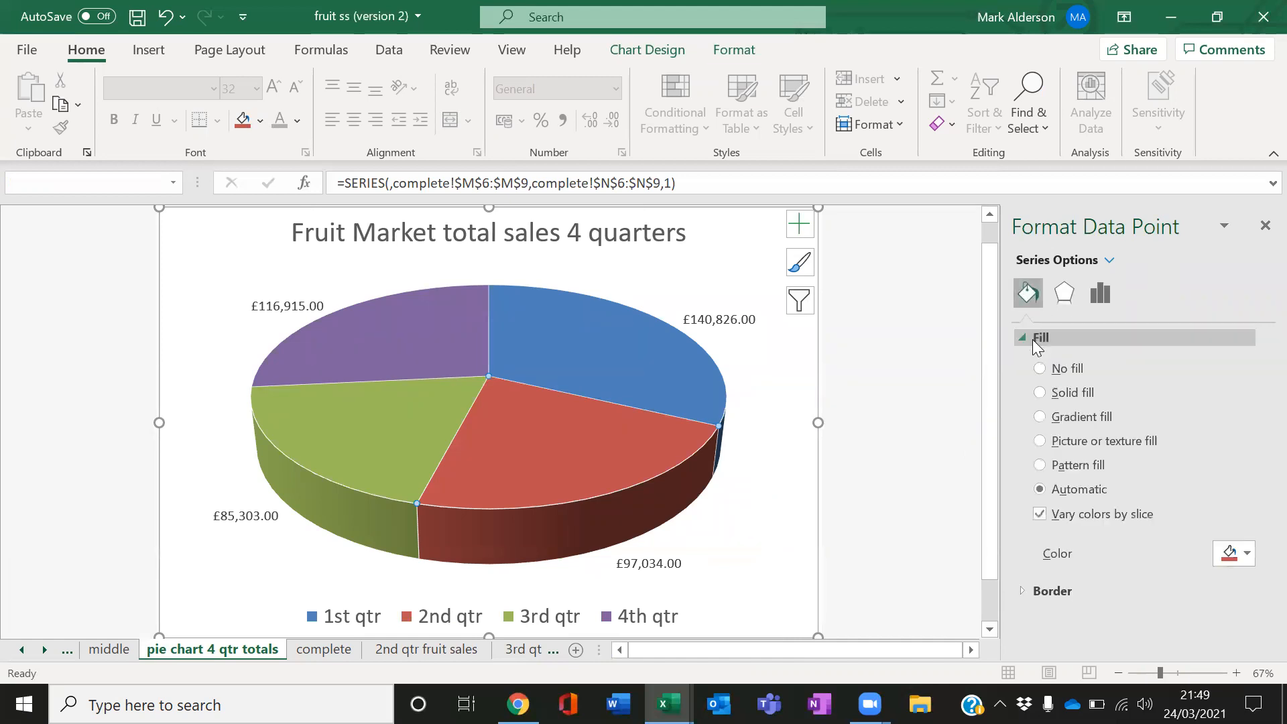
pyautogui.click(1086, 444)
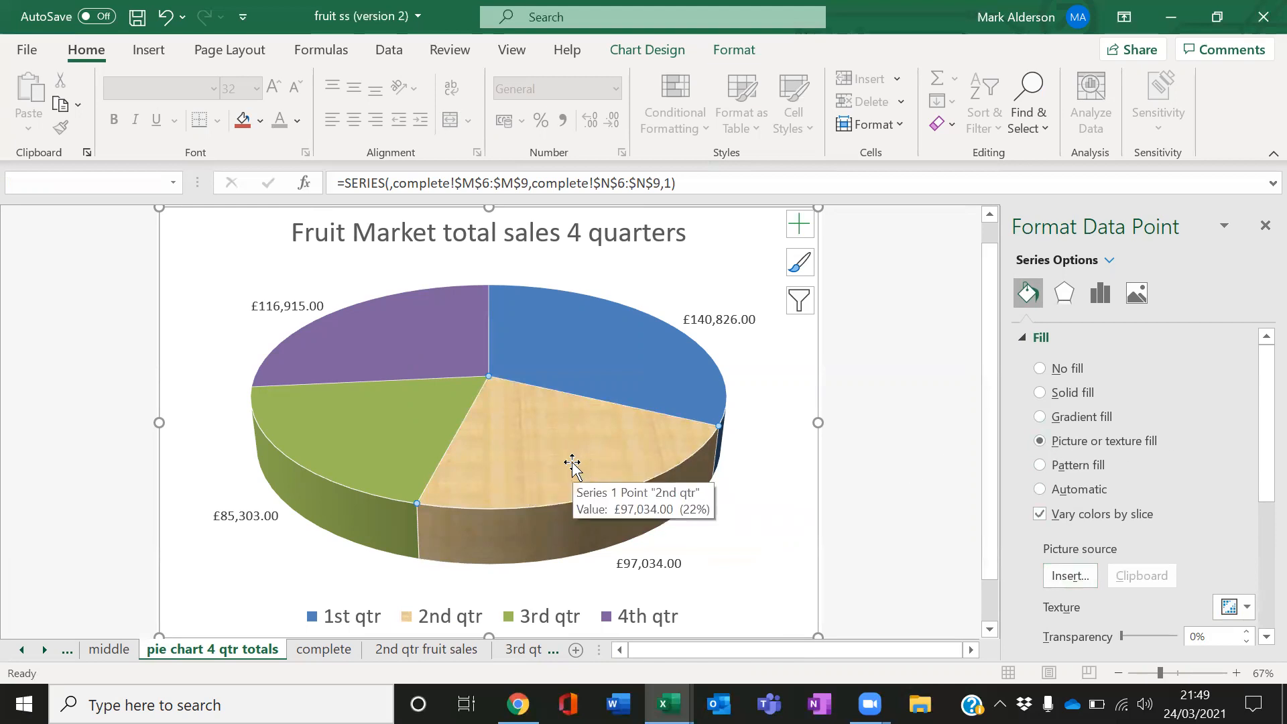
# Try different texture fills on the 2nd qtr slice
pyautogui.moveTo(1259, 429); pyautogui.dragTo(1257, 507)
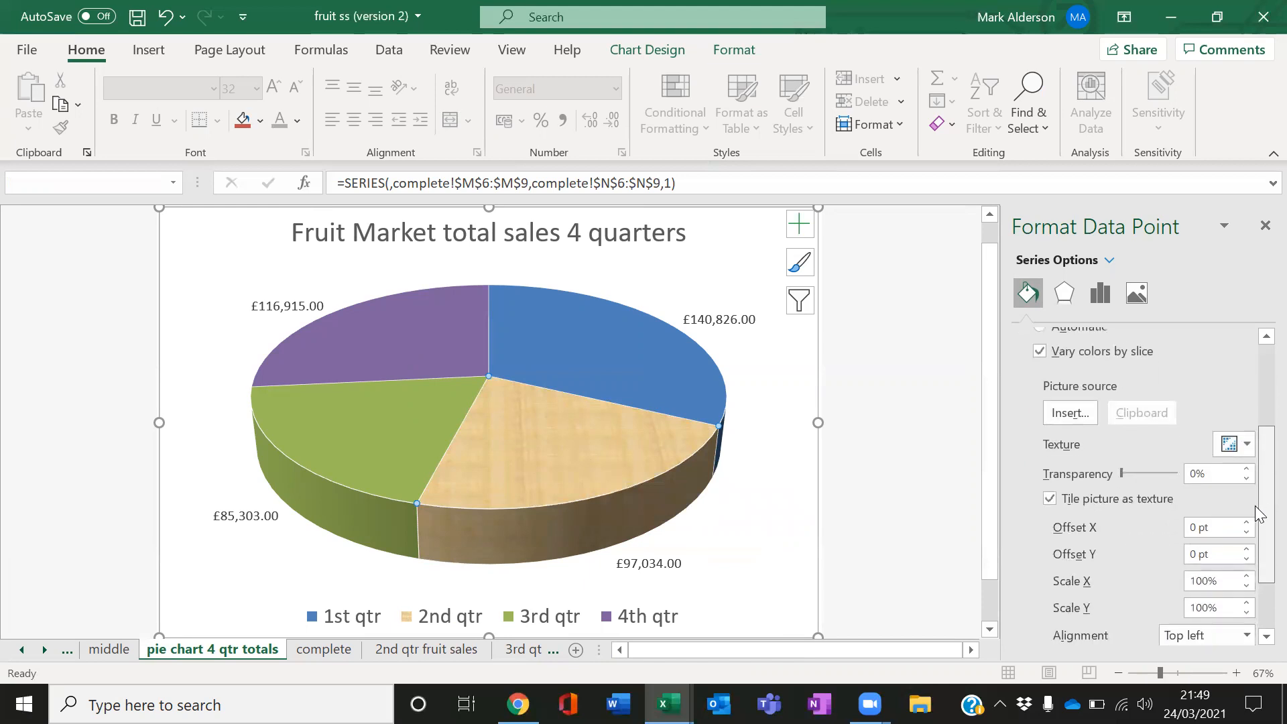
pyautogui.click(1248, 444)
pyautogui.click(868, 201)
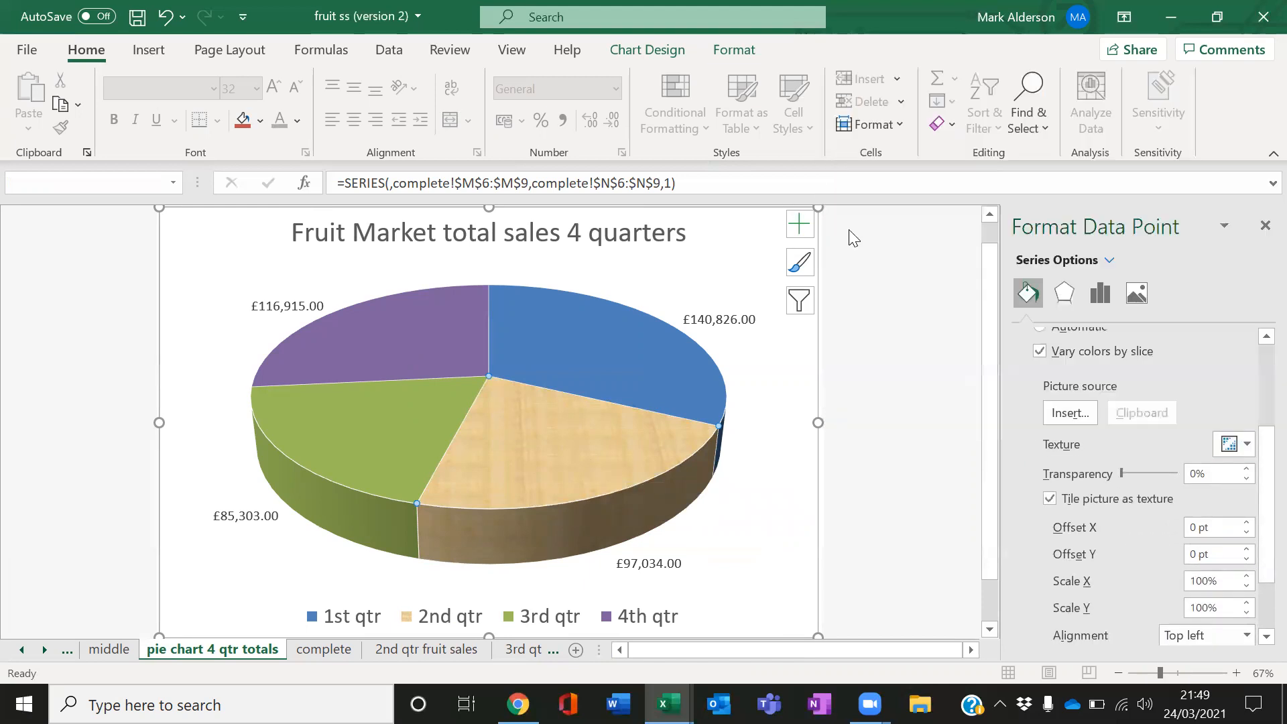
pyautogui.click(1248, 444)
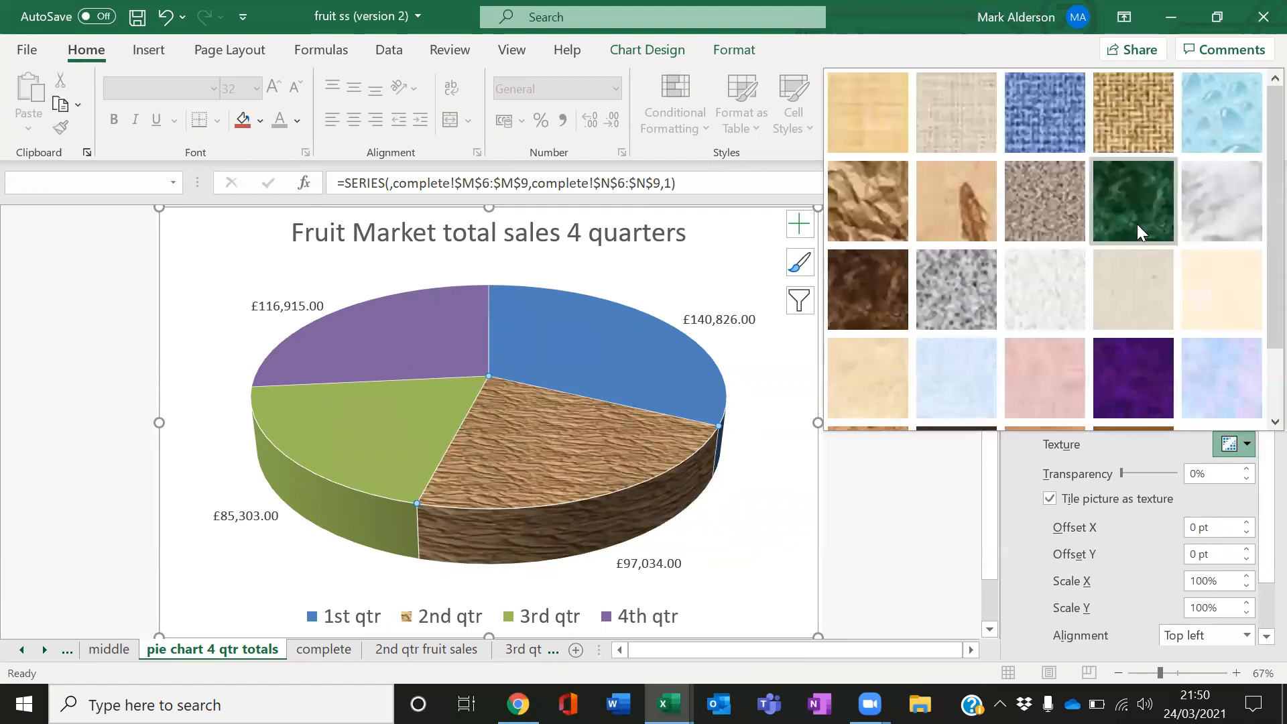
pyautogui.click(1213, 135)
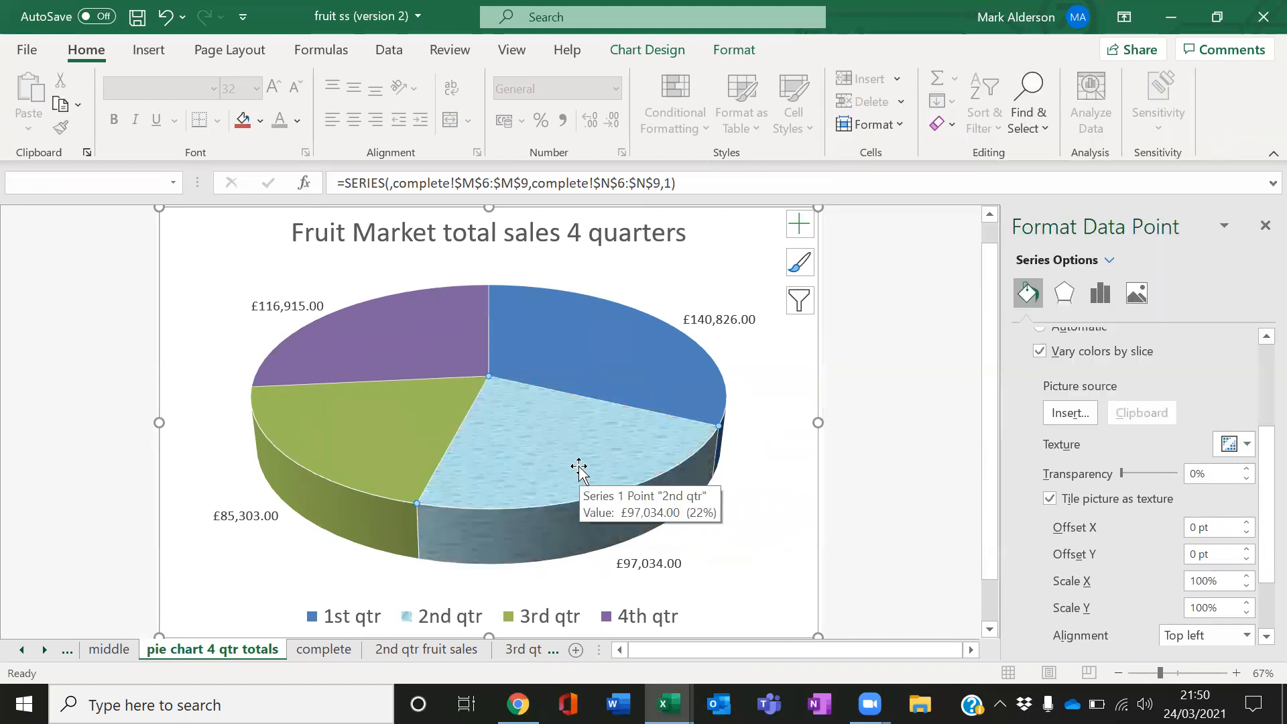
# Fill the 2nd qtr slice with the apple.png picture from the Desktop
pyautogui.click(1061, 409)
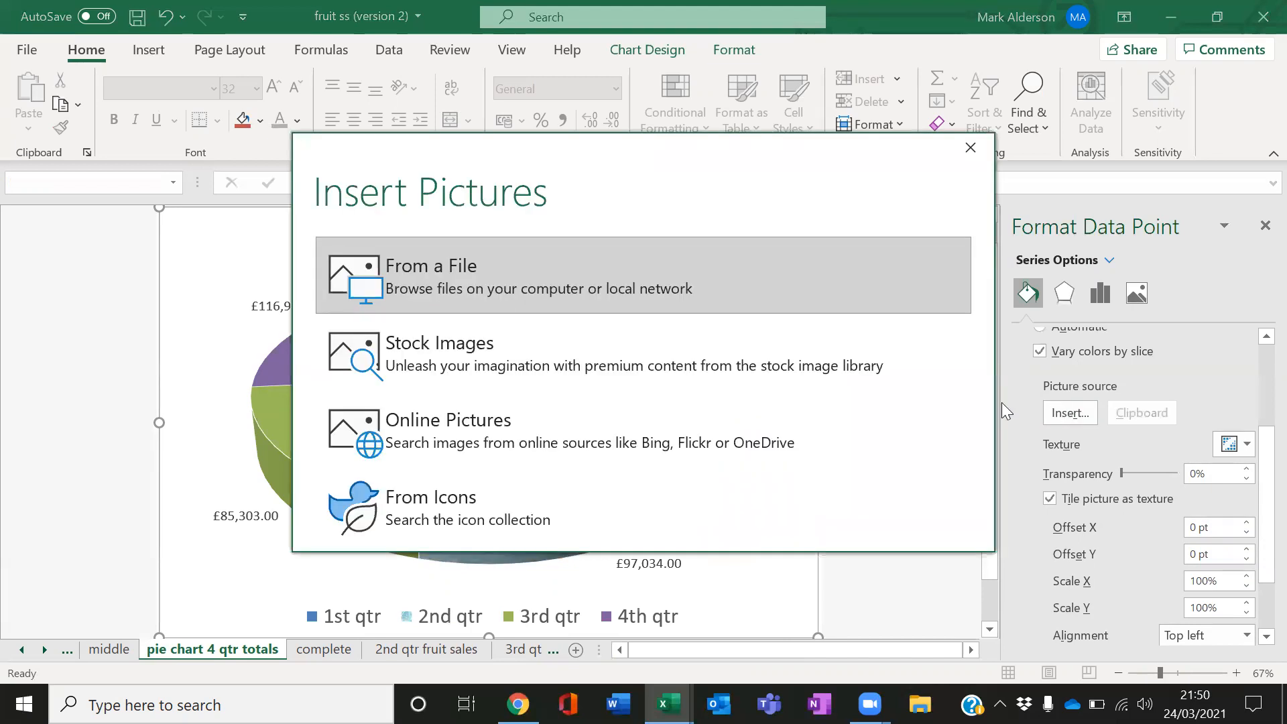
pyautogui.click(517, 279)
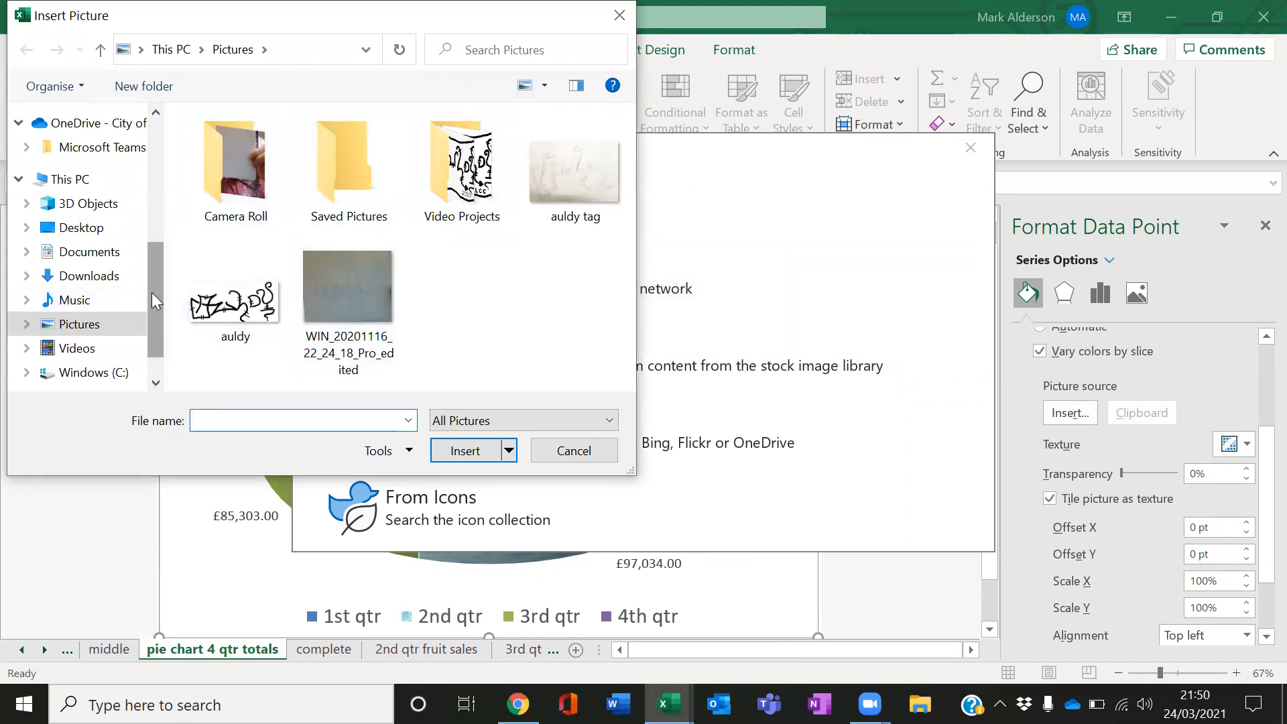
pyautogui.click(97, 228)
pyautogui.click(569, 177)
pyautogui.click(466, 451)
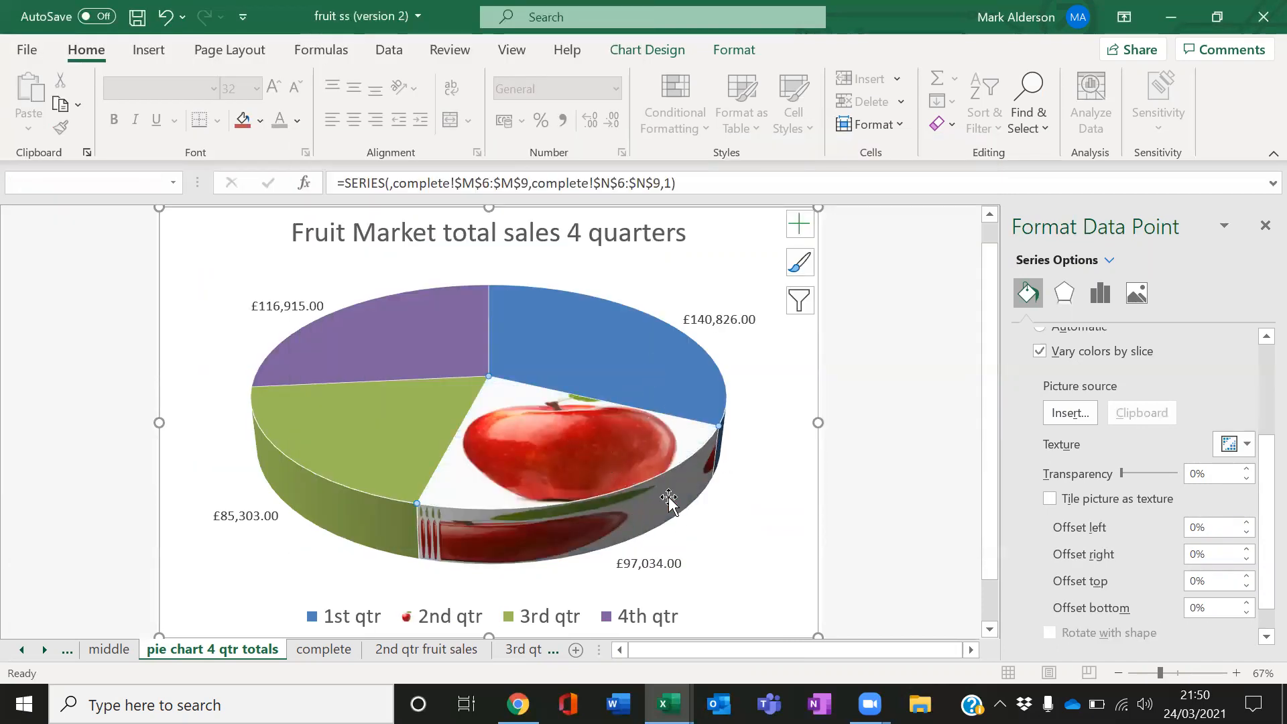
# Browse the complete, 2nd qtr fruit sales and 3rd qtr sales by month sheets
pyautogui.moveTo(668, 499)
pyautogui.click(352, 650)
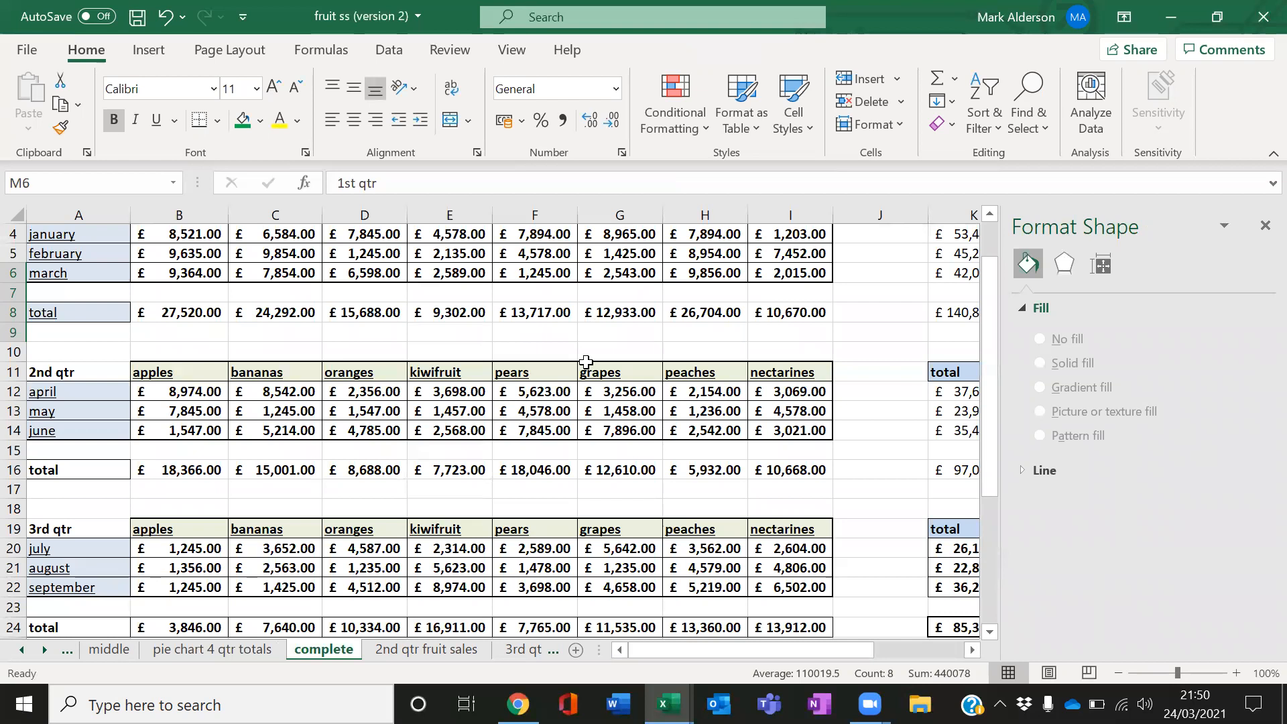
pyautogui.click(1265, 226)
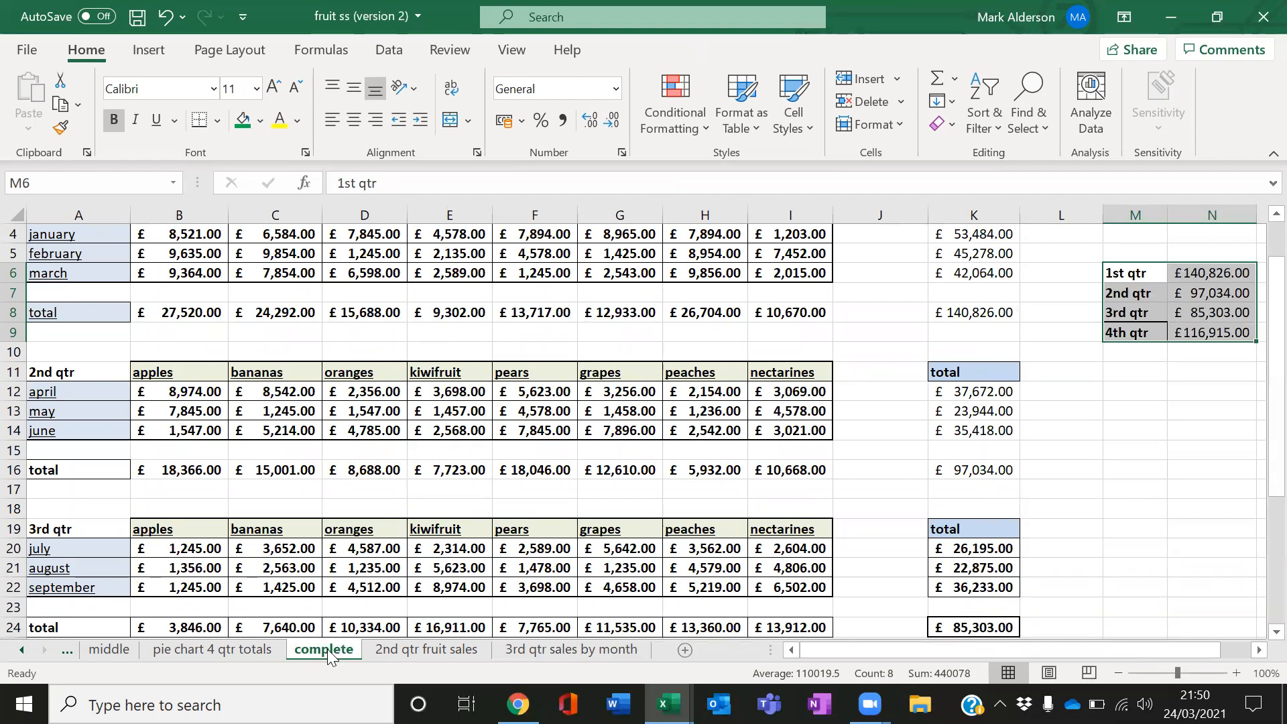
pyautogui.click(393, 649)
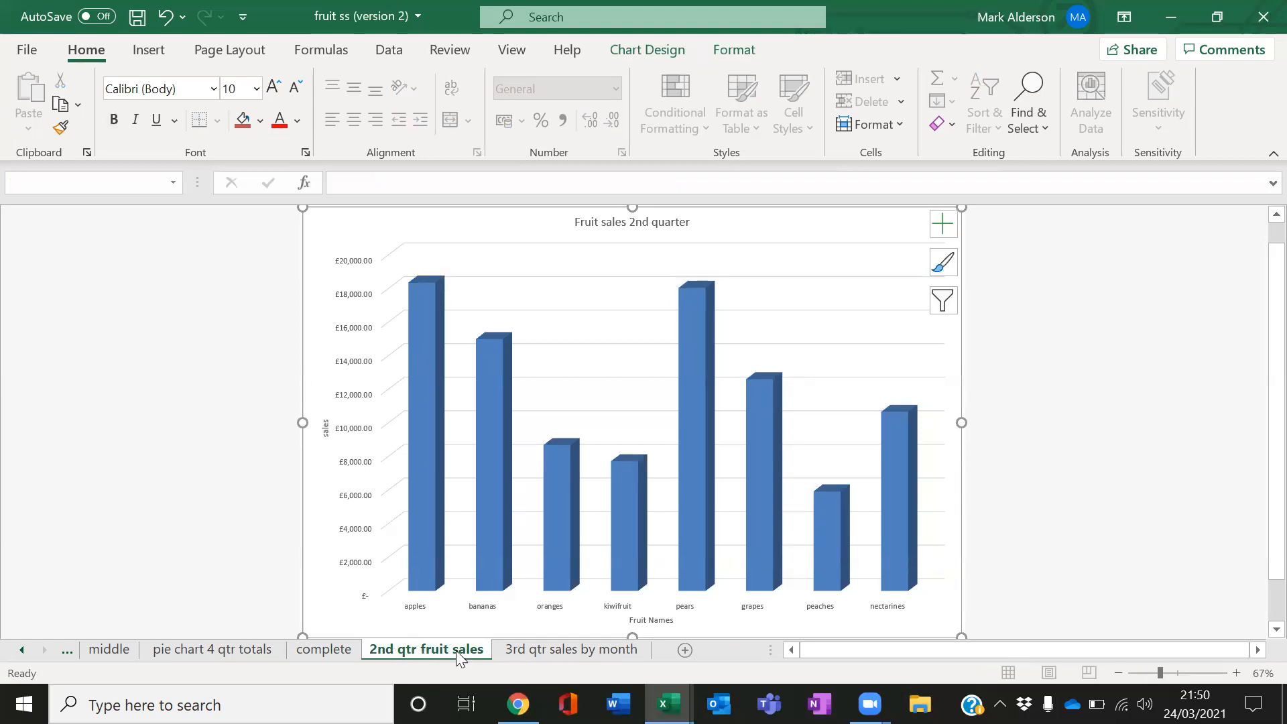
pyautogui.click(517, 649)
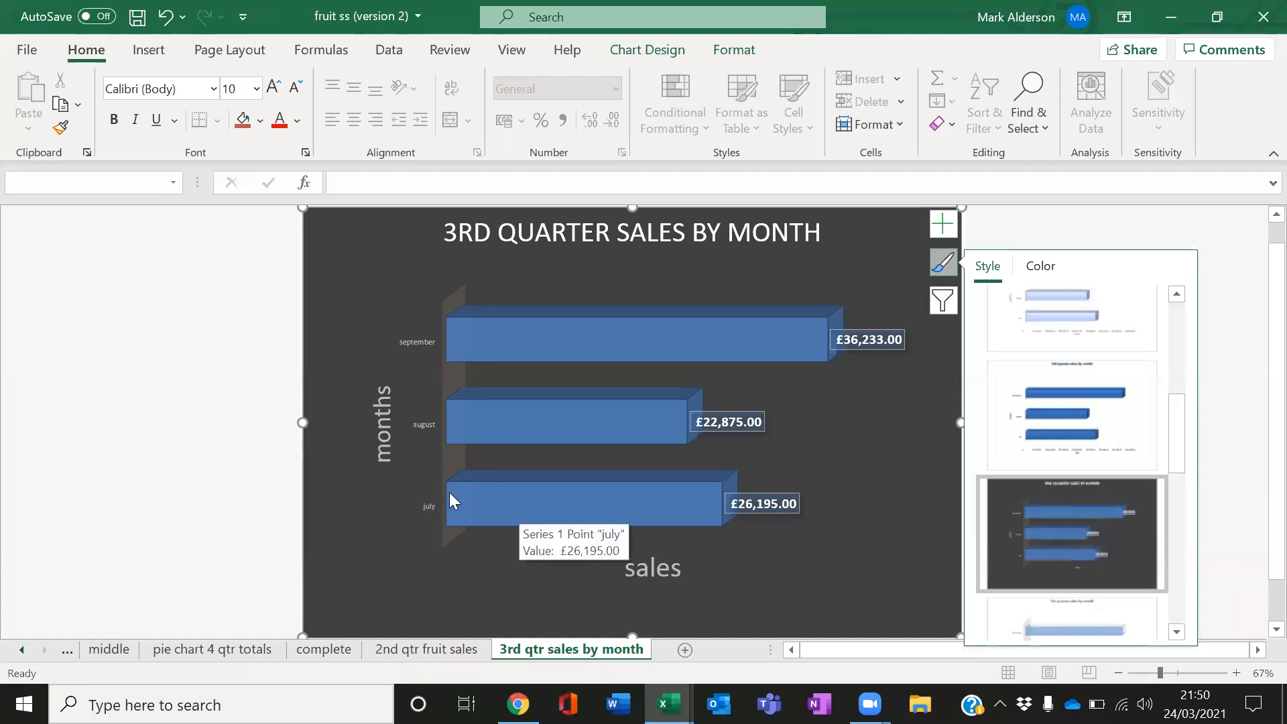
# Increase the month axis labels' font size to 20 pt on the 3rd quarter sales chart
pyautogui.click(430, 508)
pyautogui.click(276, 92)
pyautogui.click(277, 93)
pyautogui.click(277, 92)
pyautogui.click(276, 93)
pyautogui.click(277, 93)
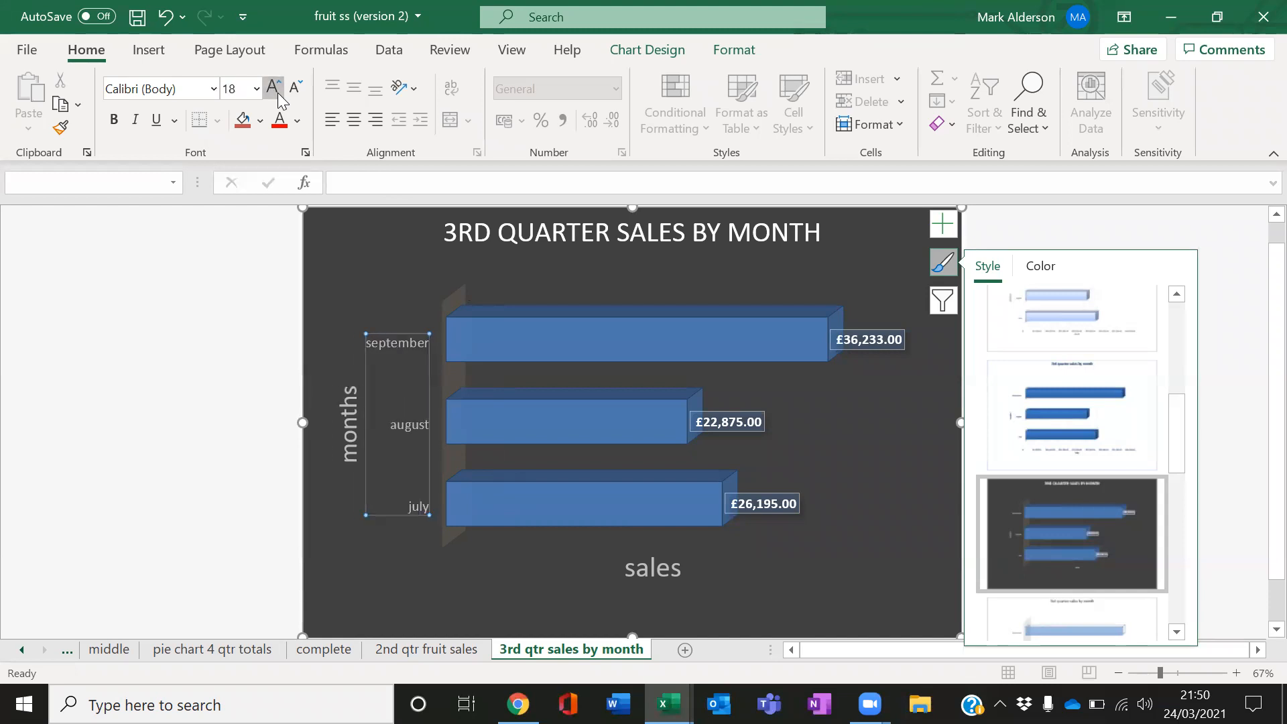
pyautogui.click(277, 93)
pyautogui.click(277, 92)
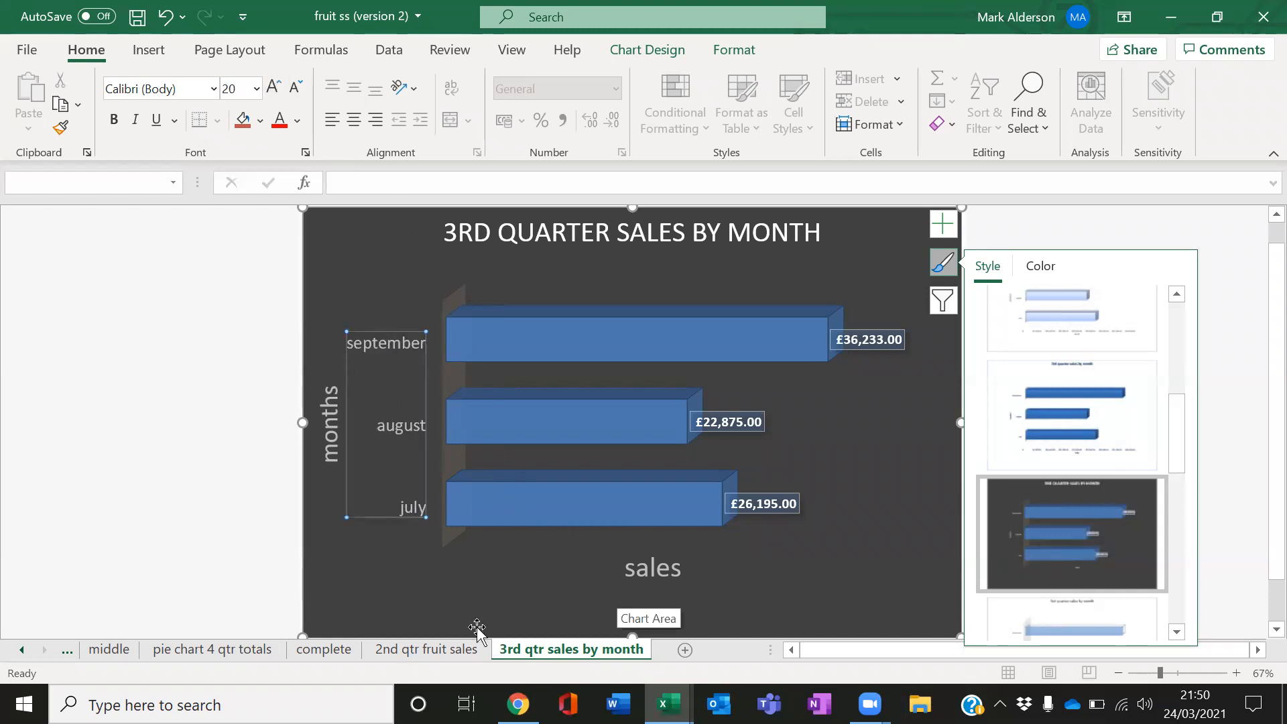
# Move the pie chart 4 qtr totals sheet to the end of the sheet tabs
pyautogui.click(215, 654)
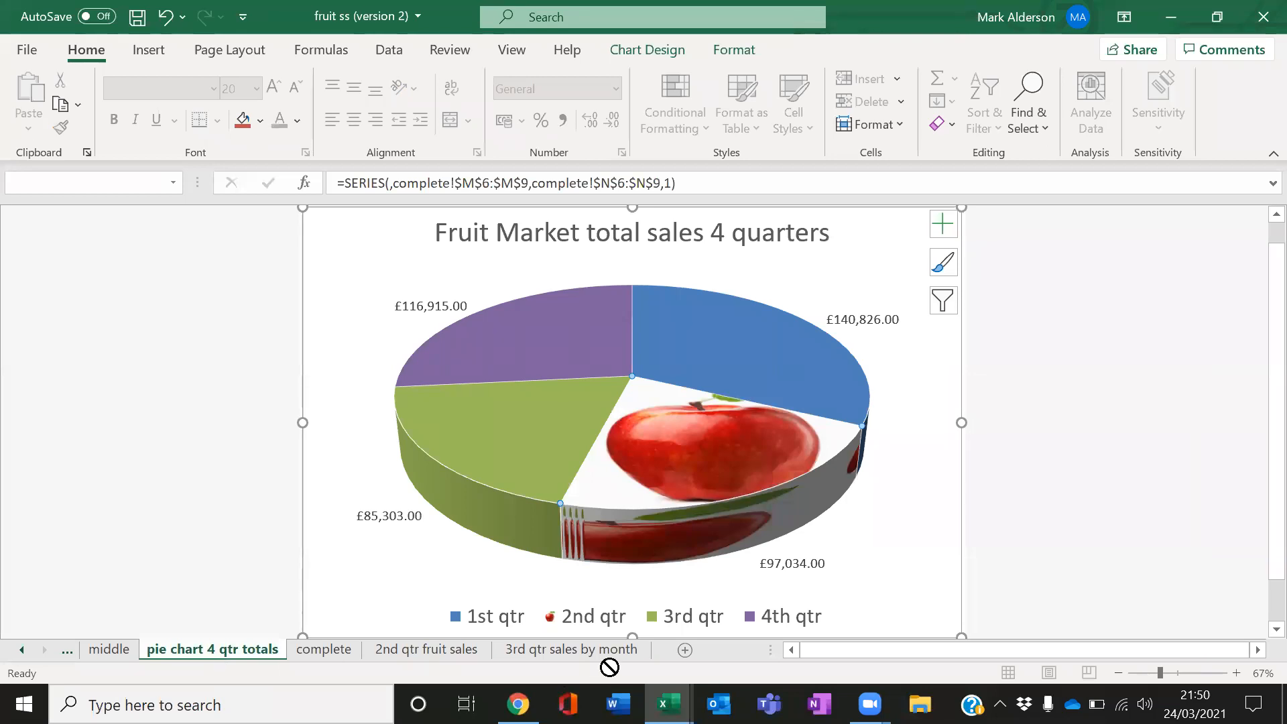
pyautogui.moveTo(649, 657); pyautogui.dragTo(646, 658)
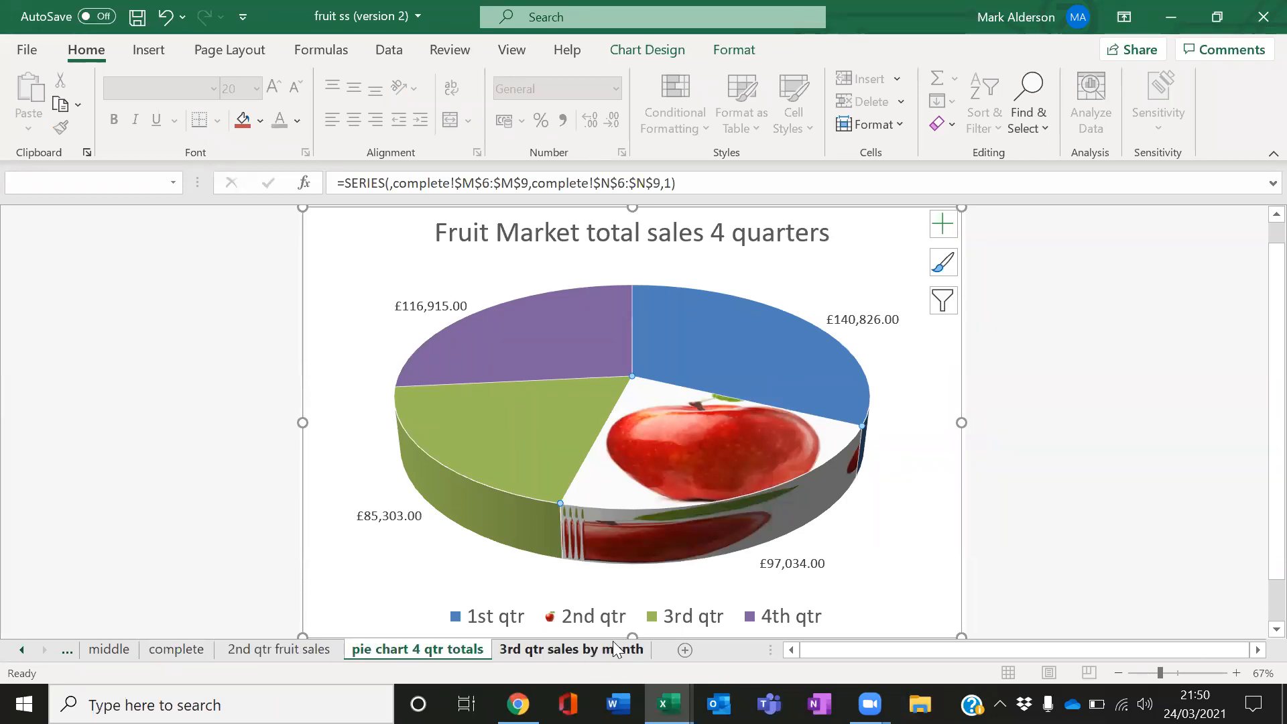
pyautogui.moveTo(453, 659); pyautogui.dragTo(698, 660)
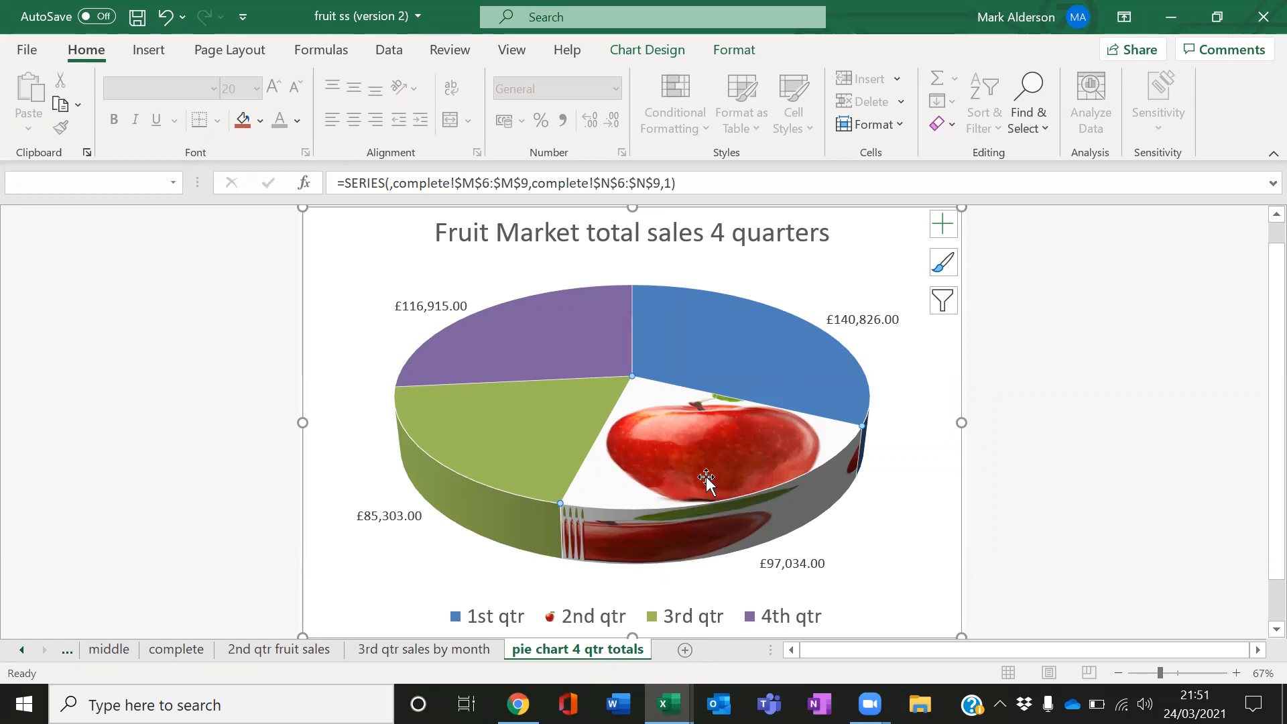
# Review the quarterly totals on the complete sheet and return to the pie chart sheet
pyautogui.click(461, 307)
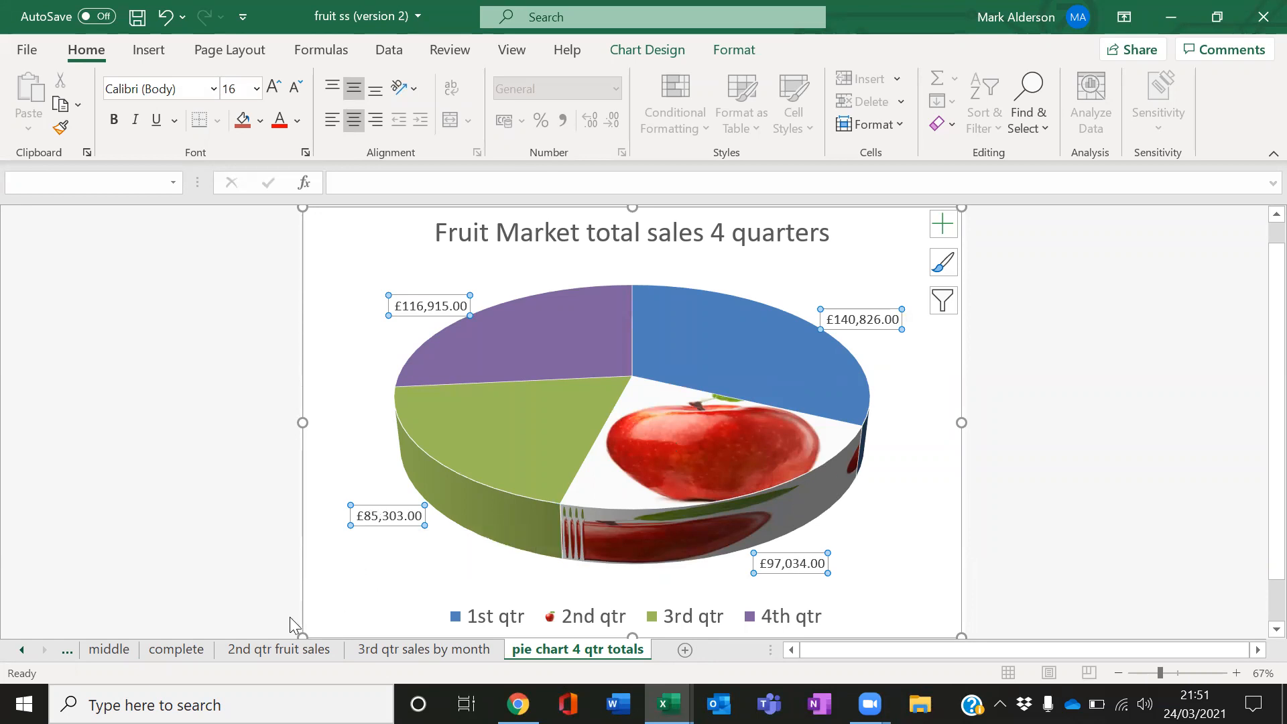
pyautogui.click(177, 649)
pyautogui.moveTo(1131, 275); pyautogui.dragTo(1203, 333)
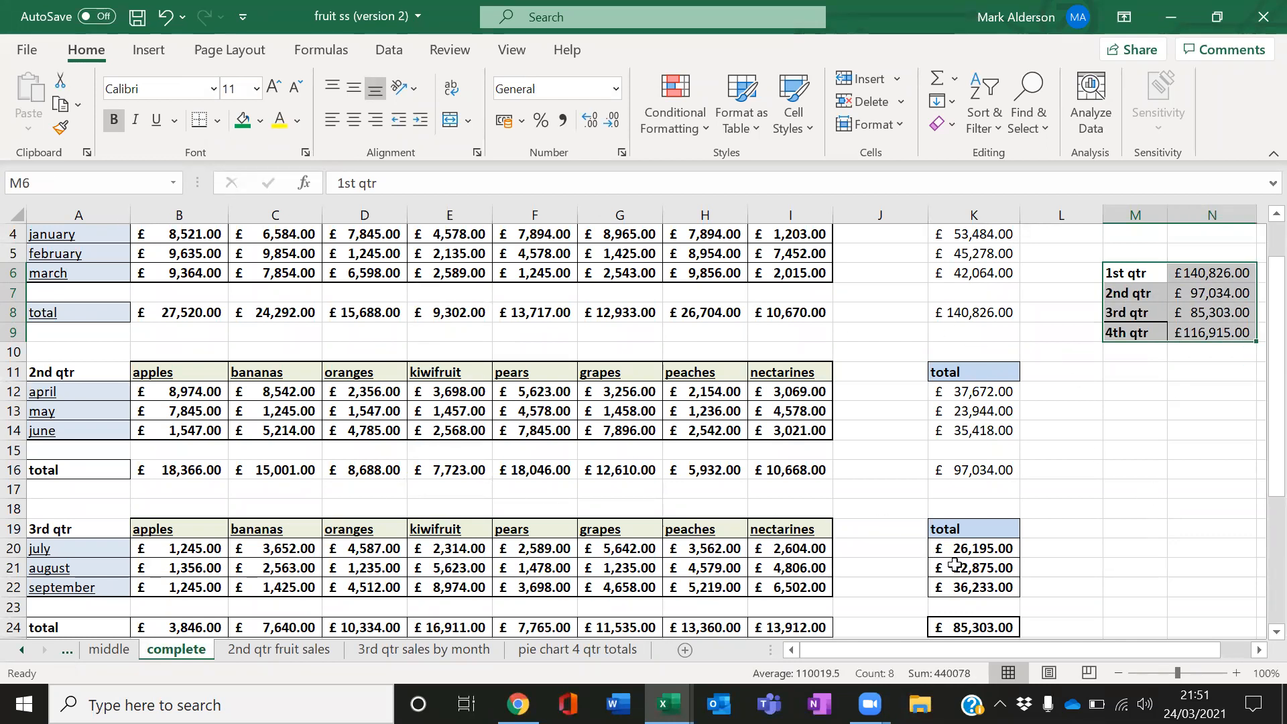
pyautogui.scroll(1, 1187, 491)
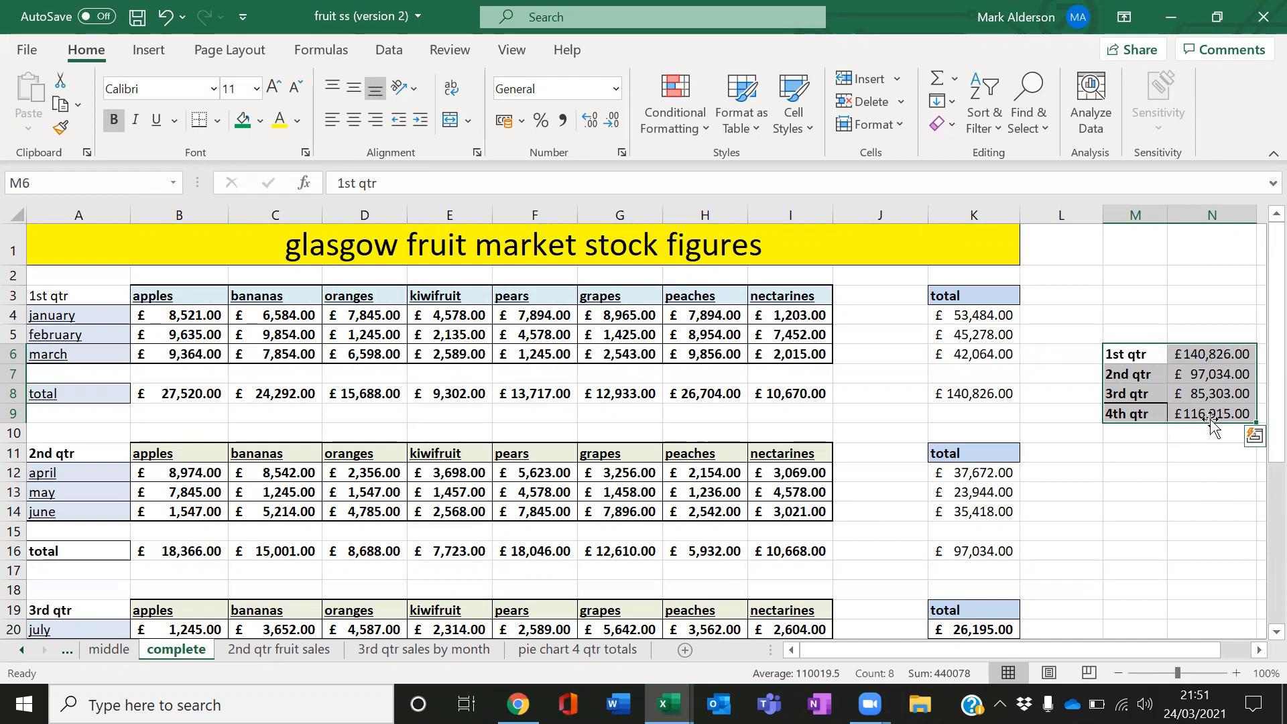
pyautogui.click(578, 648)
pyautogui.scroll(-1, 1020, 473)
pyautogui.scroll(2, 1019, 473)
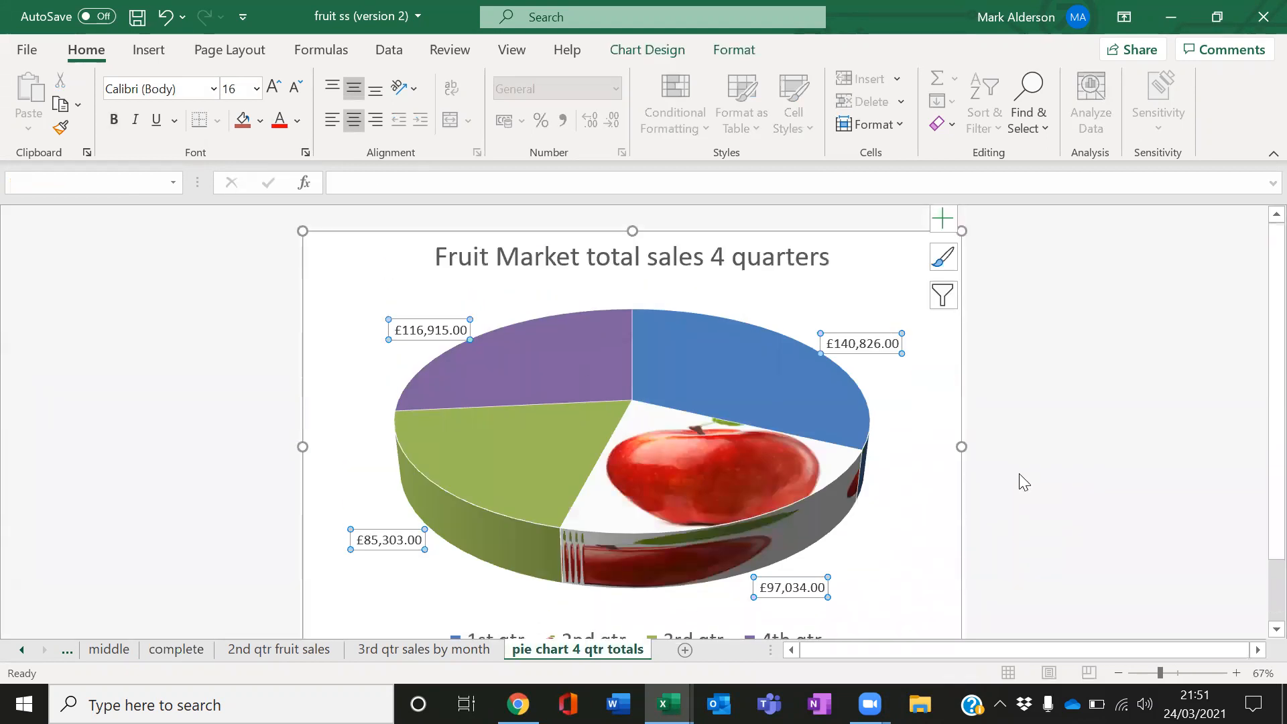